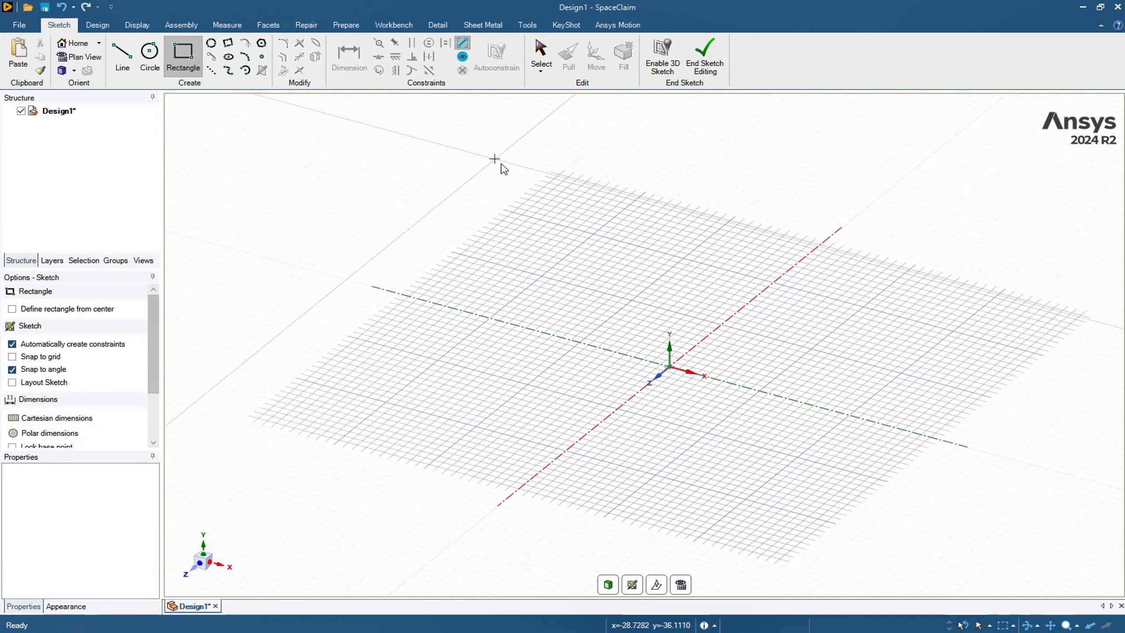
# Sketch a rectangle enclosing the origin on the ground plane.
pyautogui.click(645, 335)
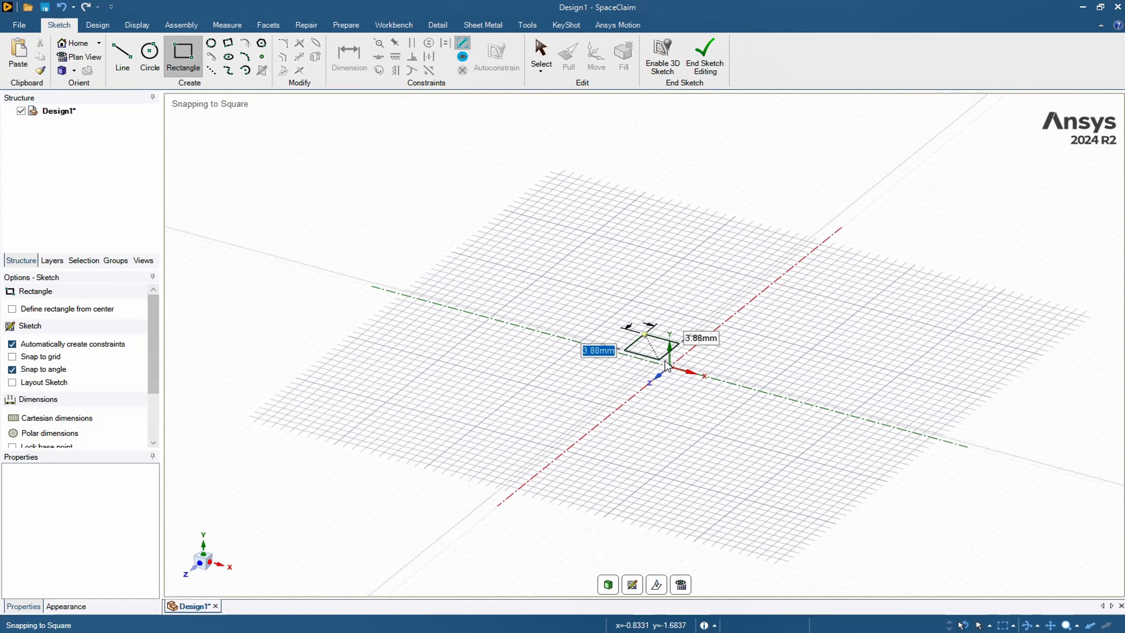
pyautogui.click(704, 428)
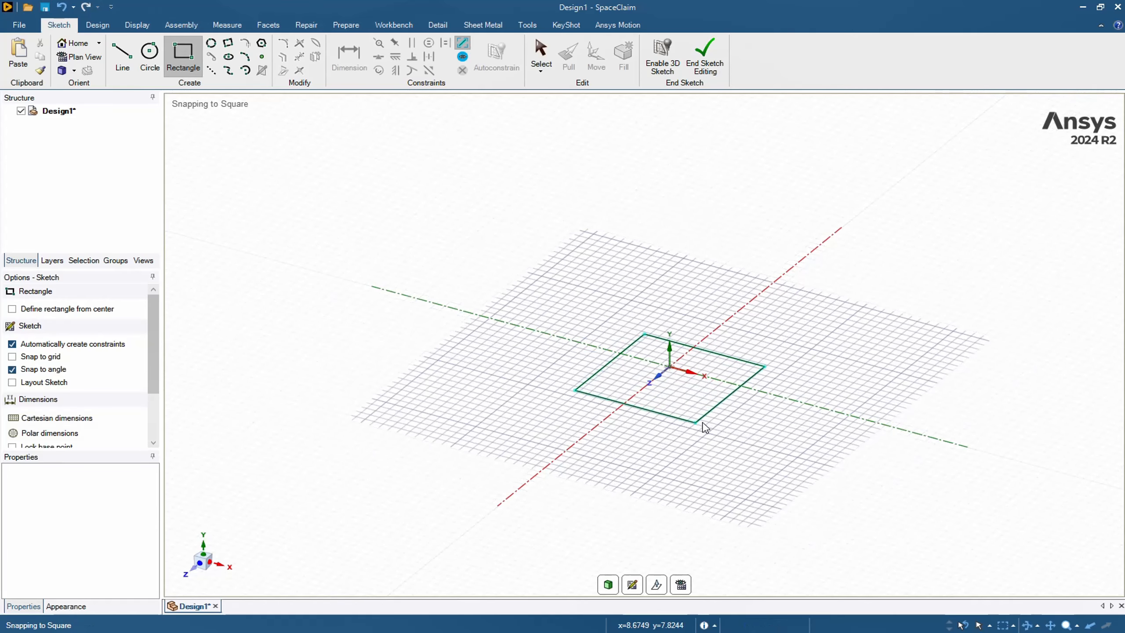
# Constrain the rectangle's two sides along the X direction to be equidistant from the origin.
pyautogui.click(204, 549)
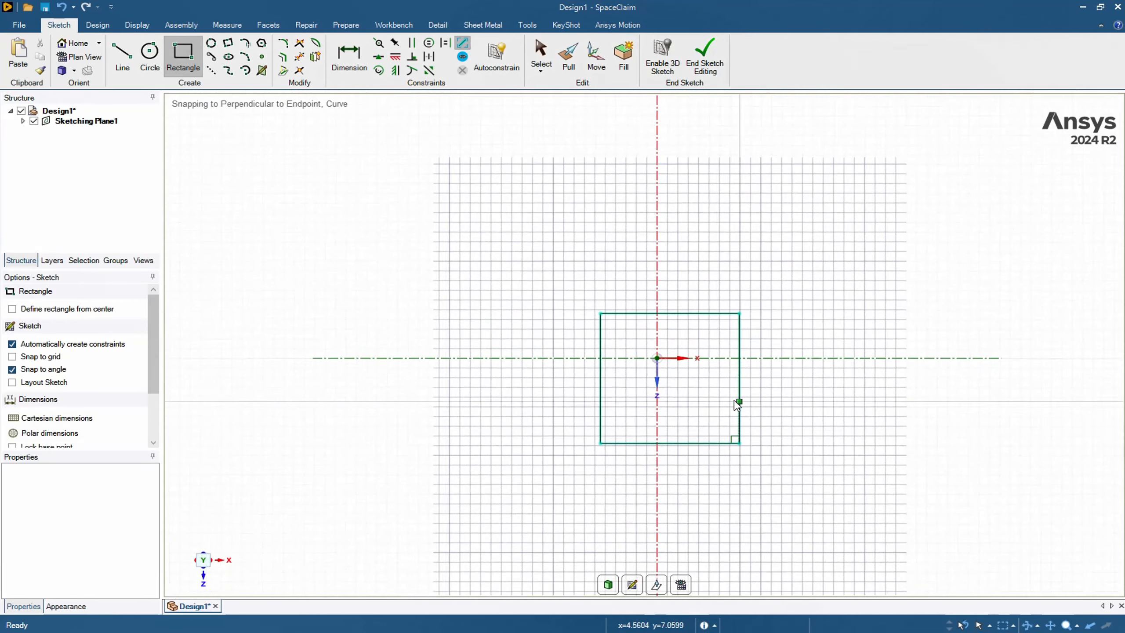
pyautogui.scroll(3, 708, 396)
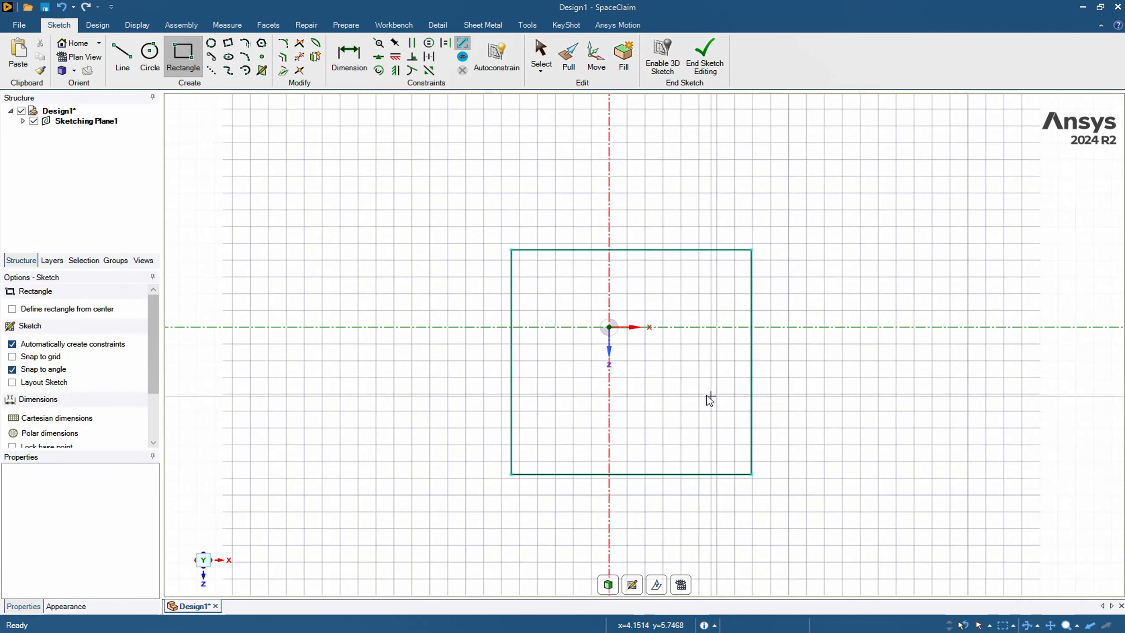
pyautogui.click(431, 58)
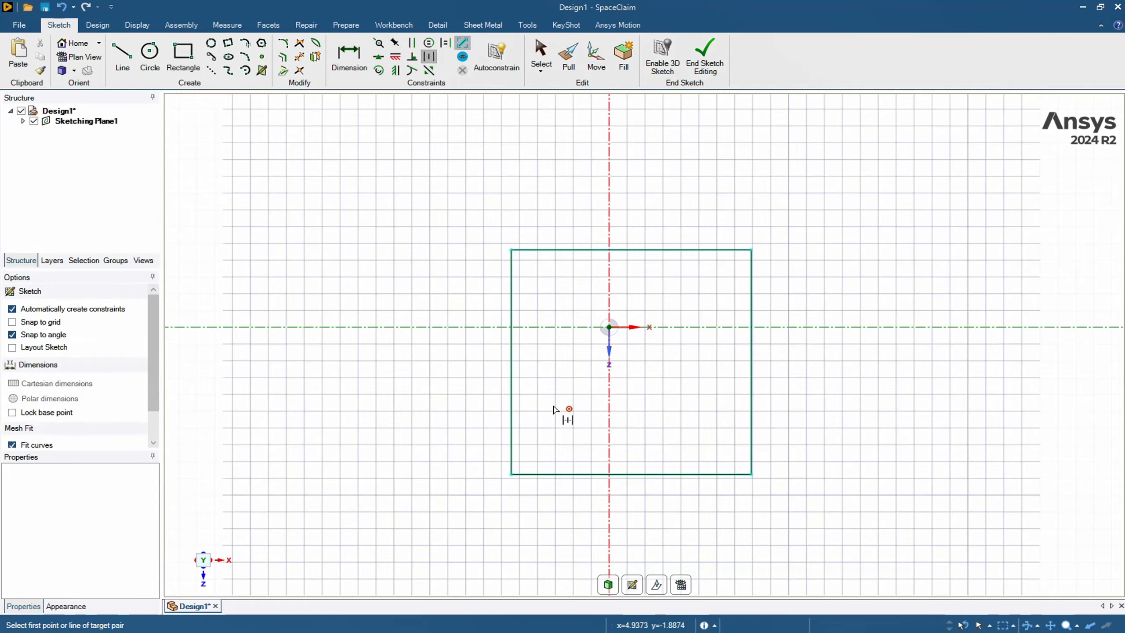
pyautogui.click(512, 374)
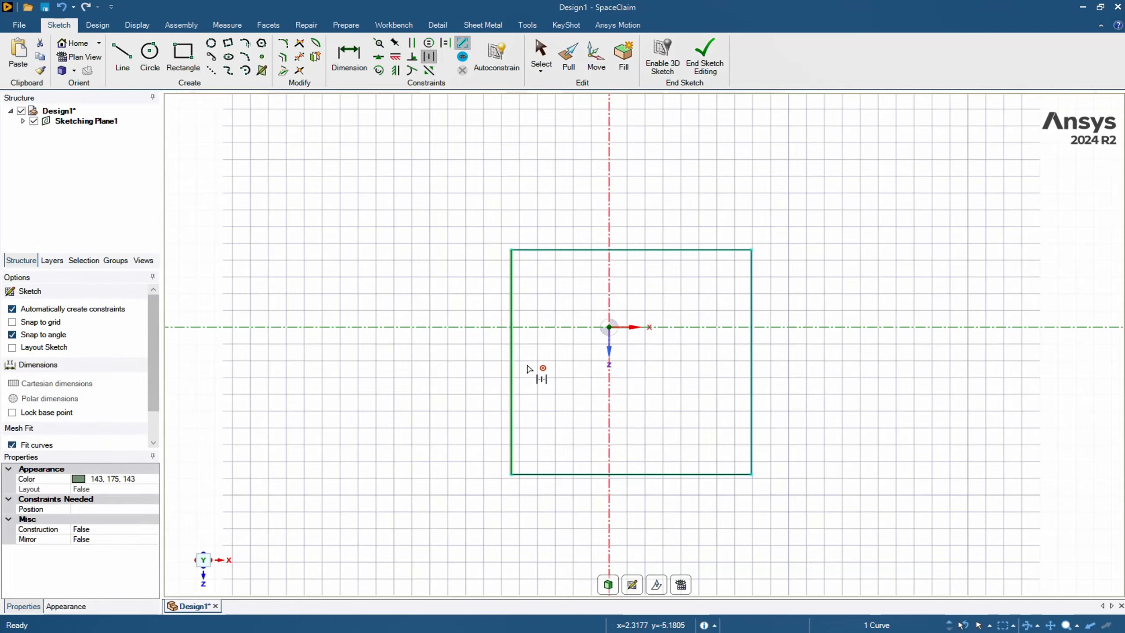
pyautogui.click(609, 328)
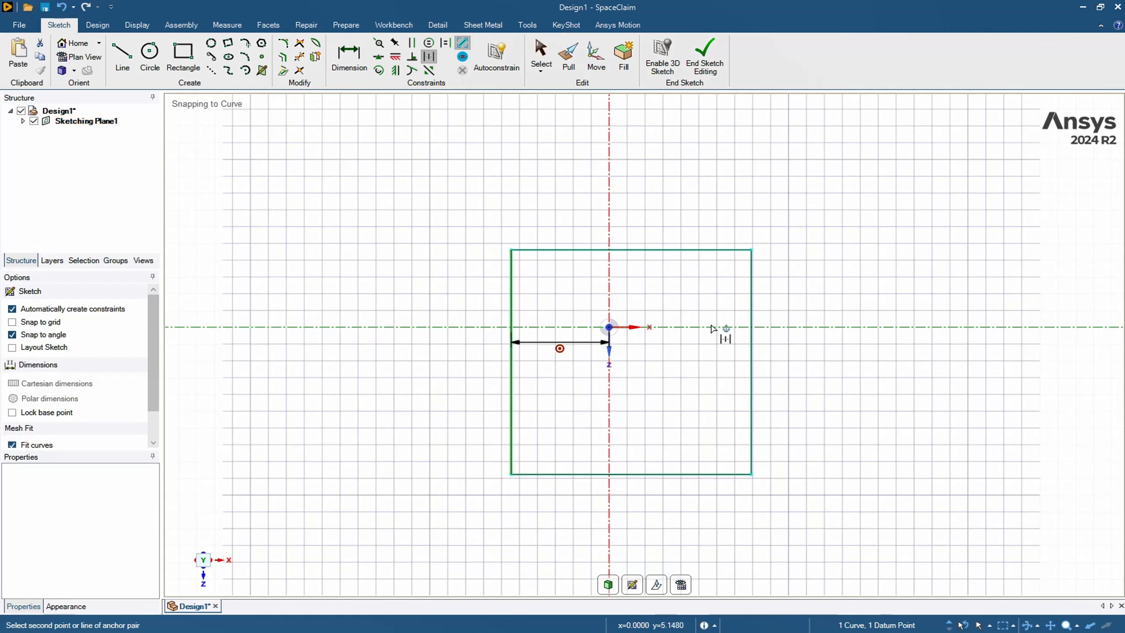
pyautogui.click(751, 332)
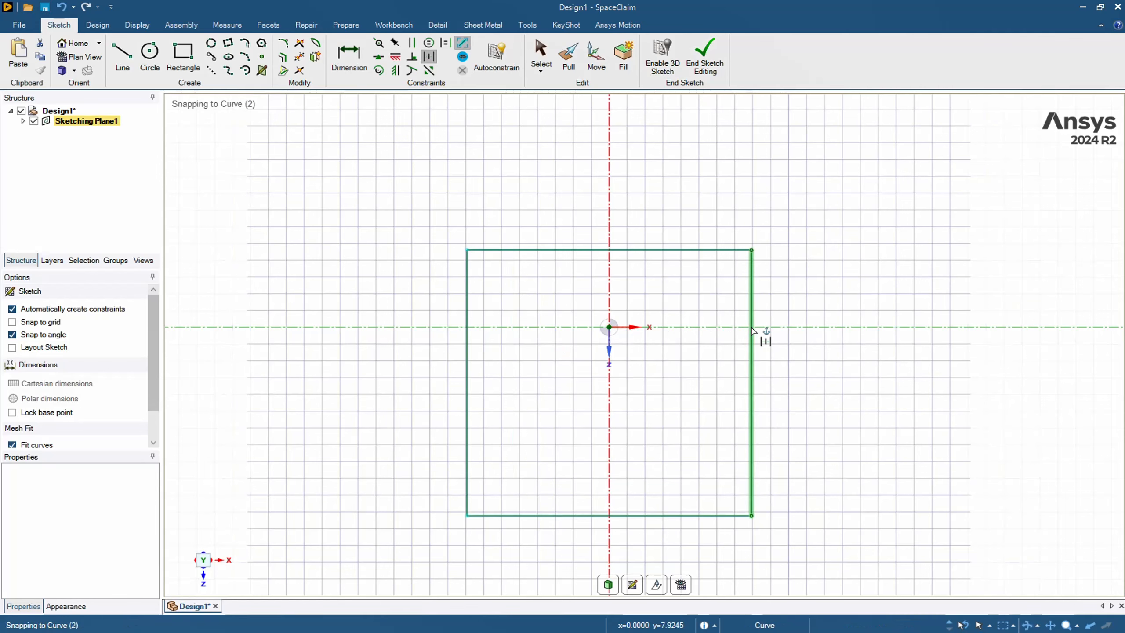
# Constrain the rectangle's two edges along the Z direction to be equidistant from the origin.
pyautogui.click(609, 327)
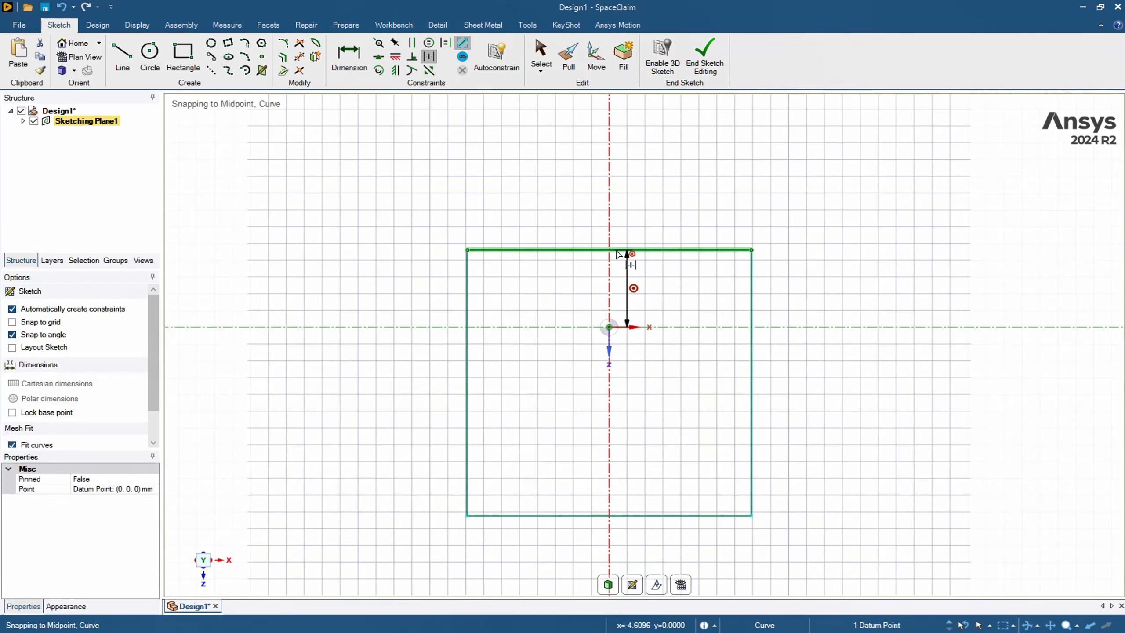
pyautogui.click(622, 250)
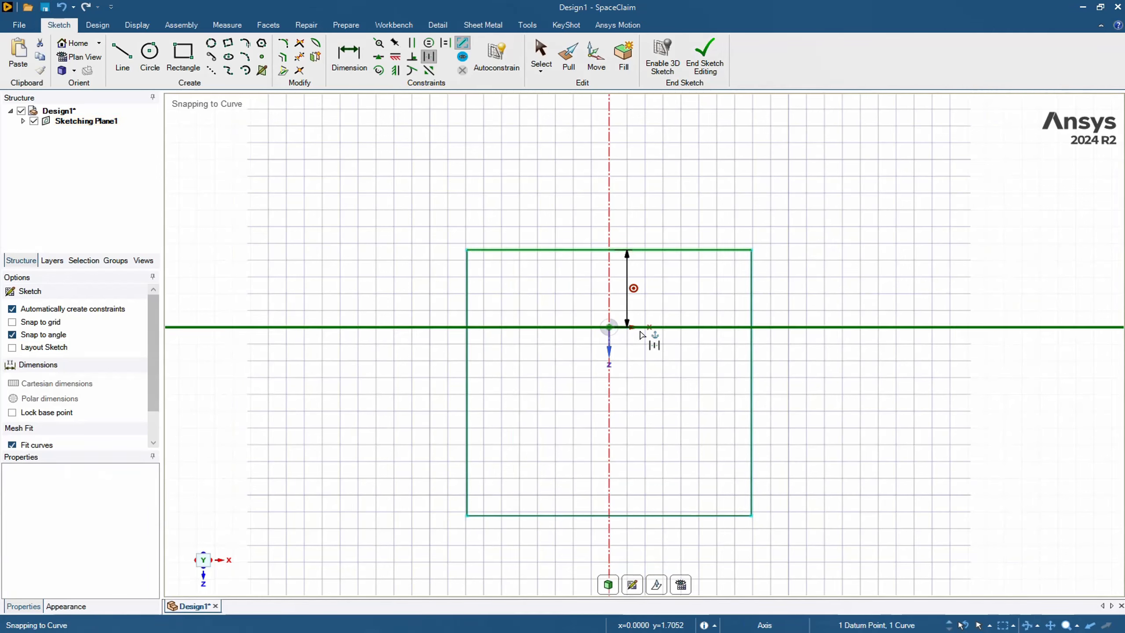
pyautogui.click(609, 327)
pyautogui.click(611, 516)
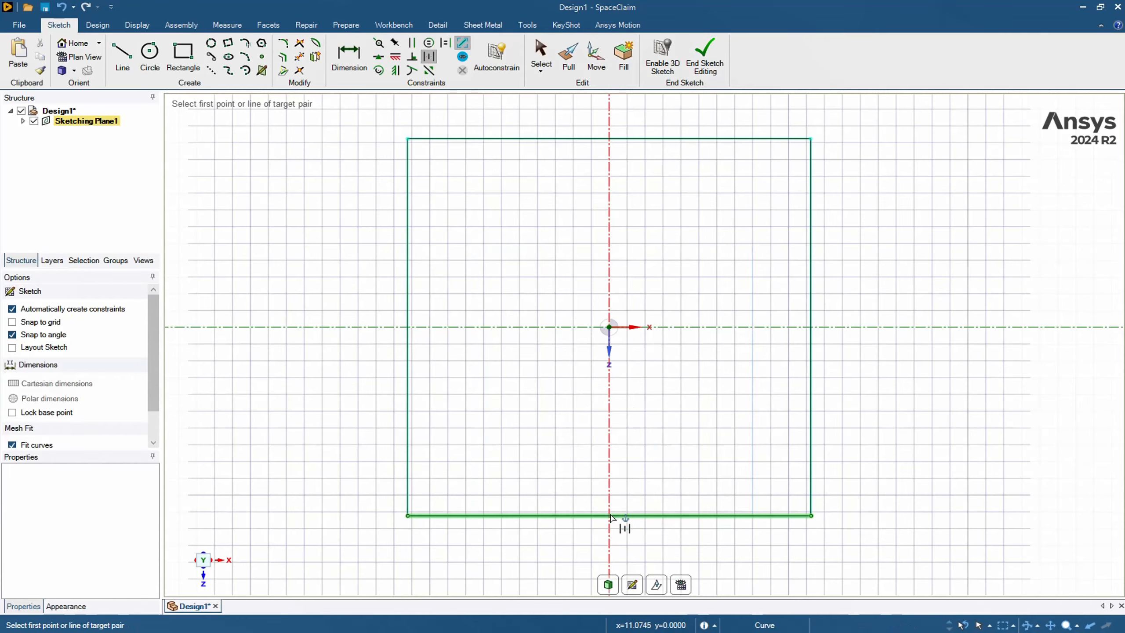
pyautogui.click(349, 66)
pyautogui.click(609, 327)
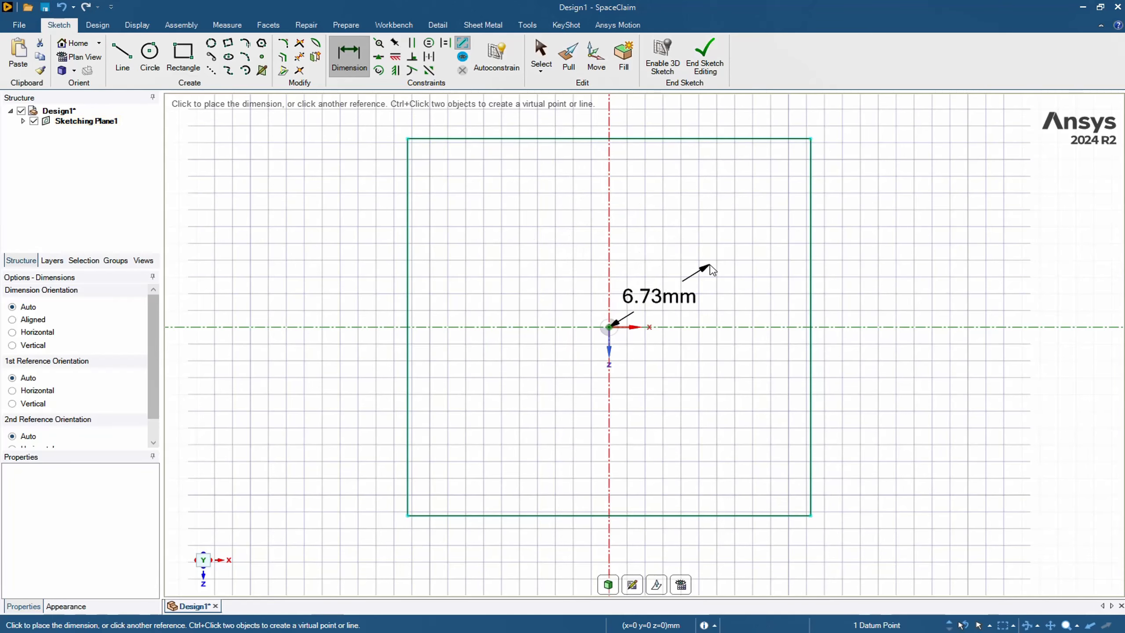
pyautogui.press('Escape')
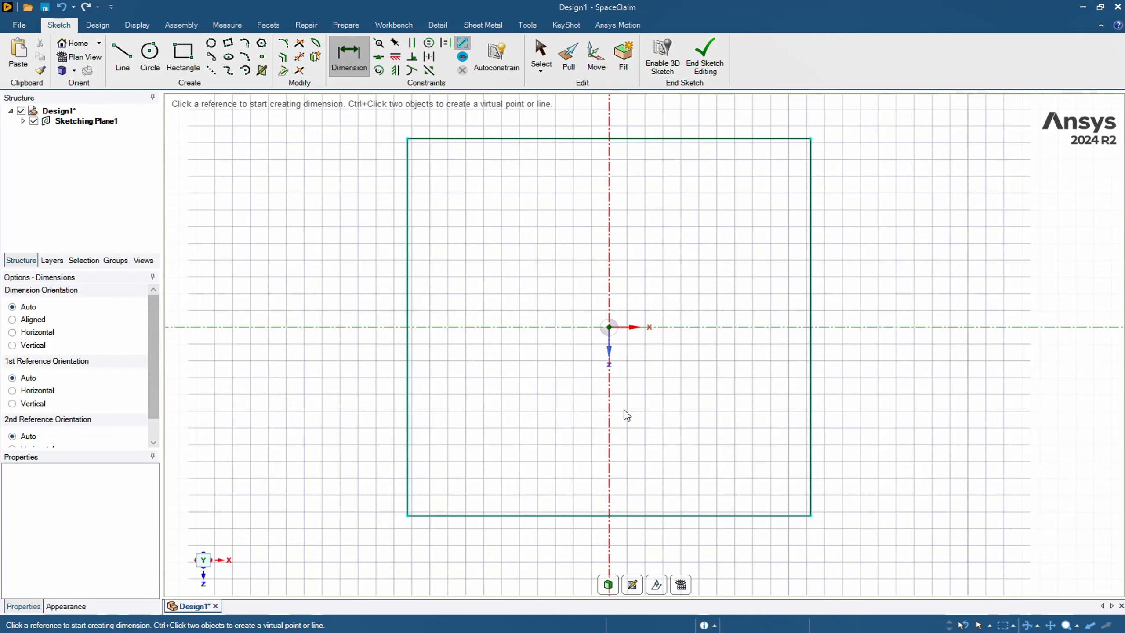
# Pull the rectangular profile upward 15 mm into a solid block.
pyautogui.press('h')
pyautogui.scroll(-5, 614, 368)
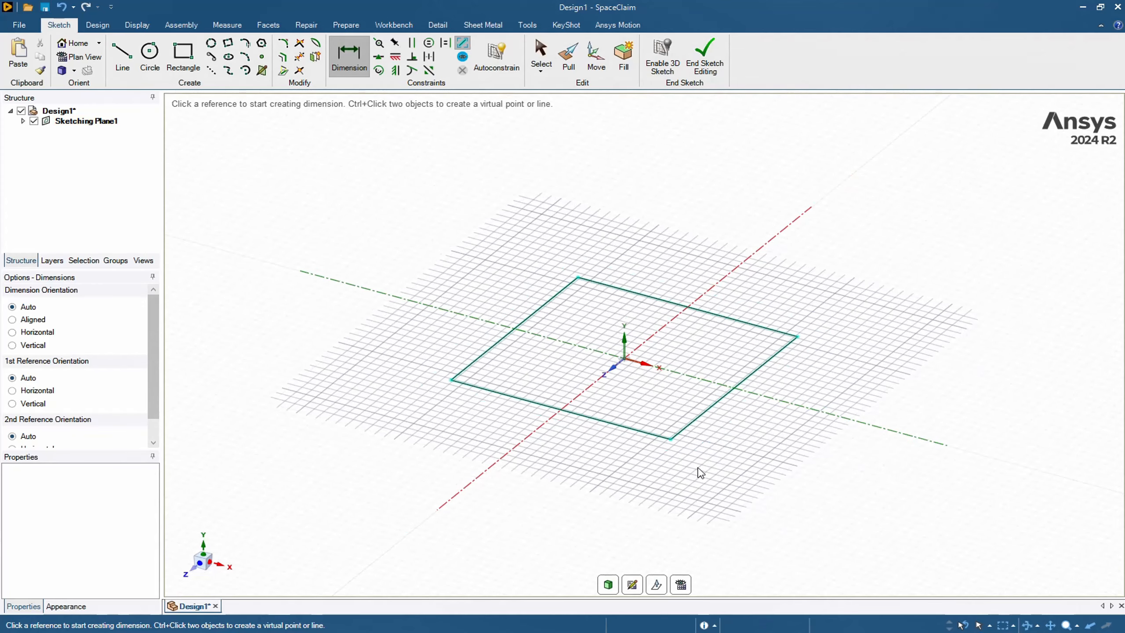
pyautogui.click(568, 55)
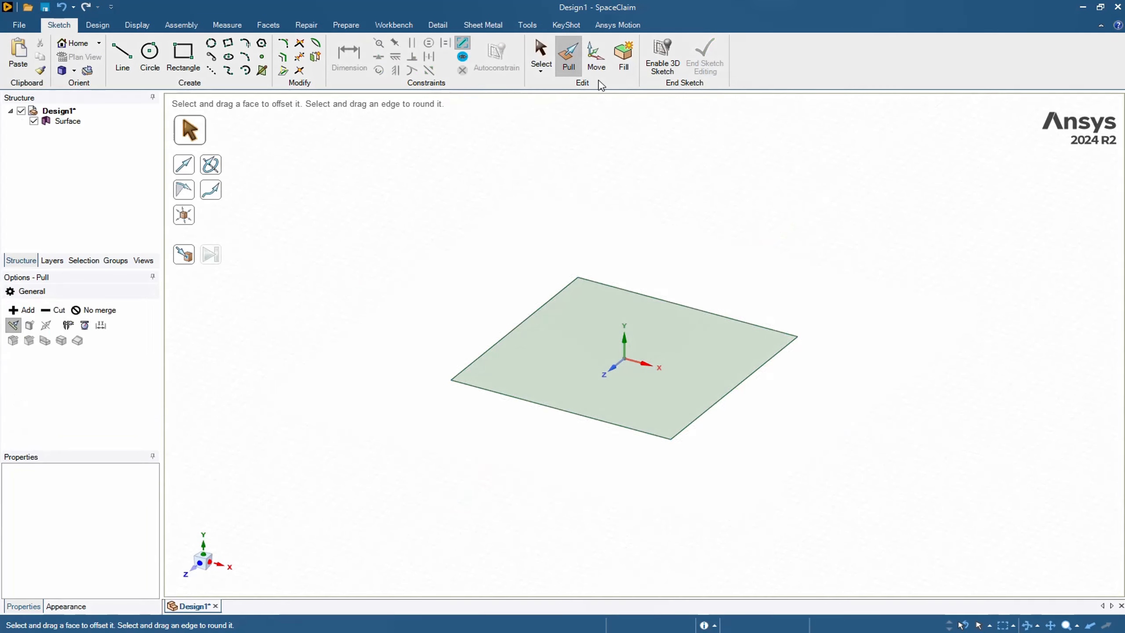
pyautogui.click(624, 347)
pyautogui.moveTo(623, 346); pyautogui.dragTo(617, 253)
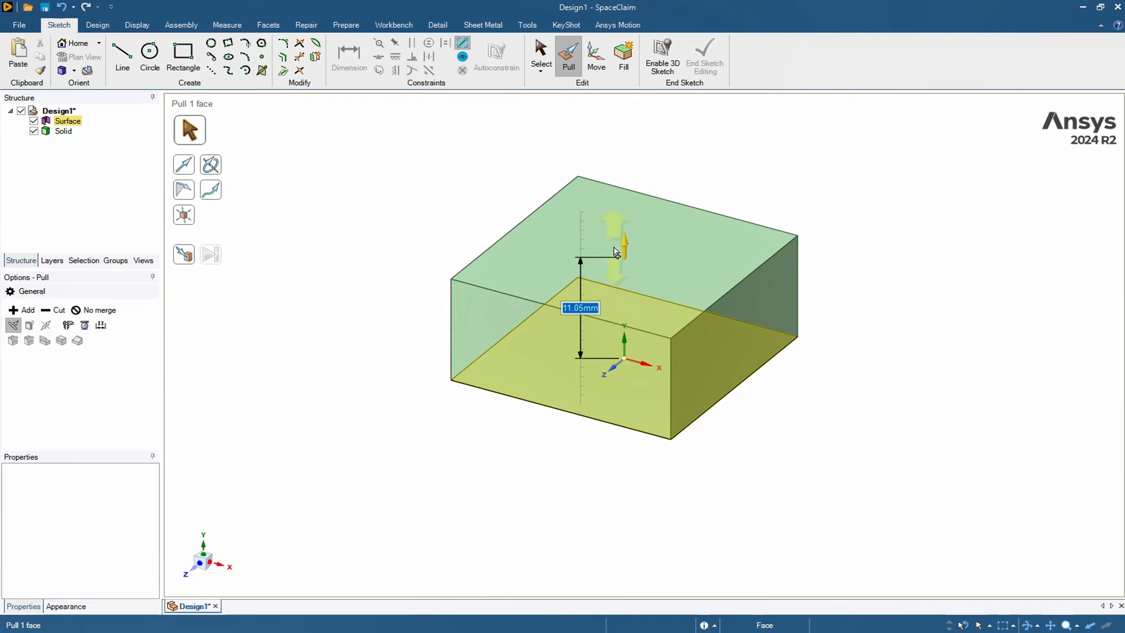
pyautogui.write('15')
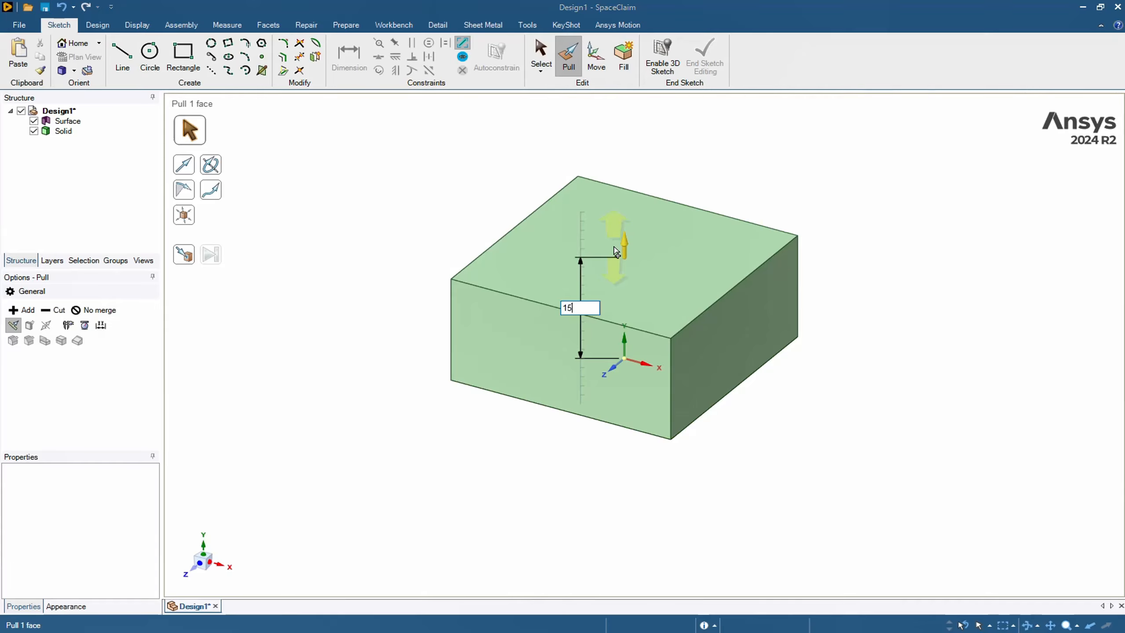
pyautogui.press('Return')
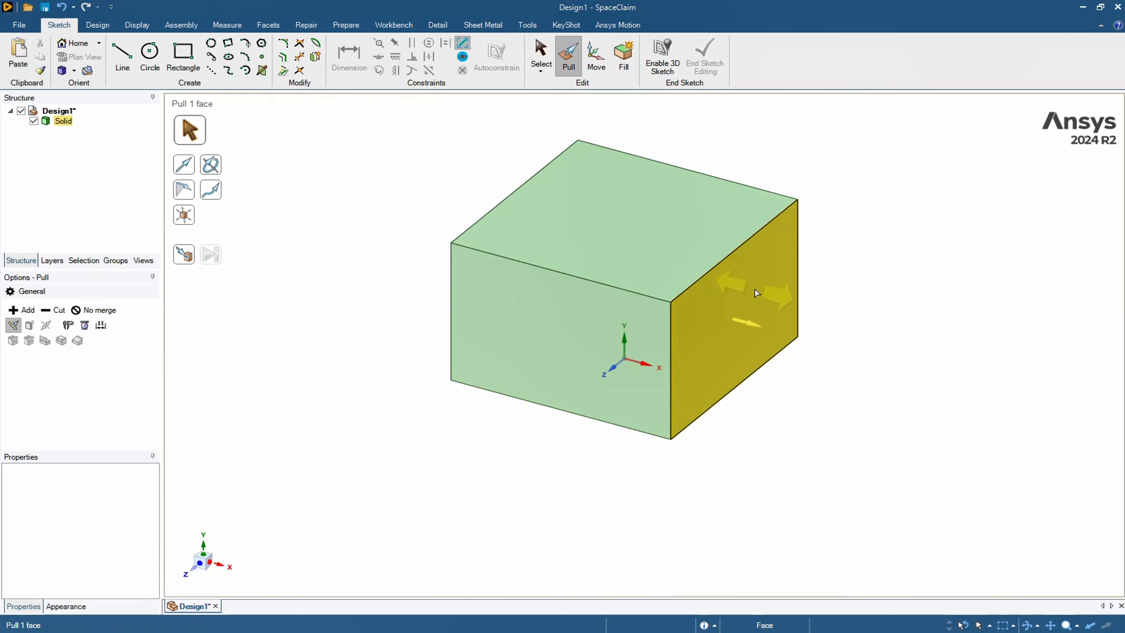
# Start a new sketch on the block's top face.
pyautogui.click(204, 548)
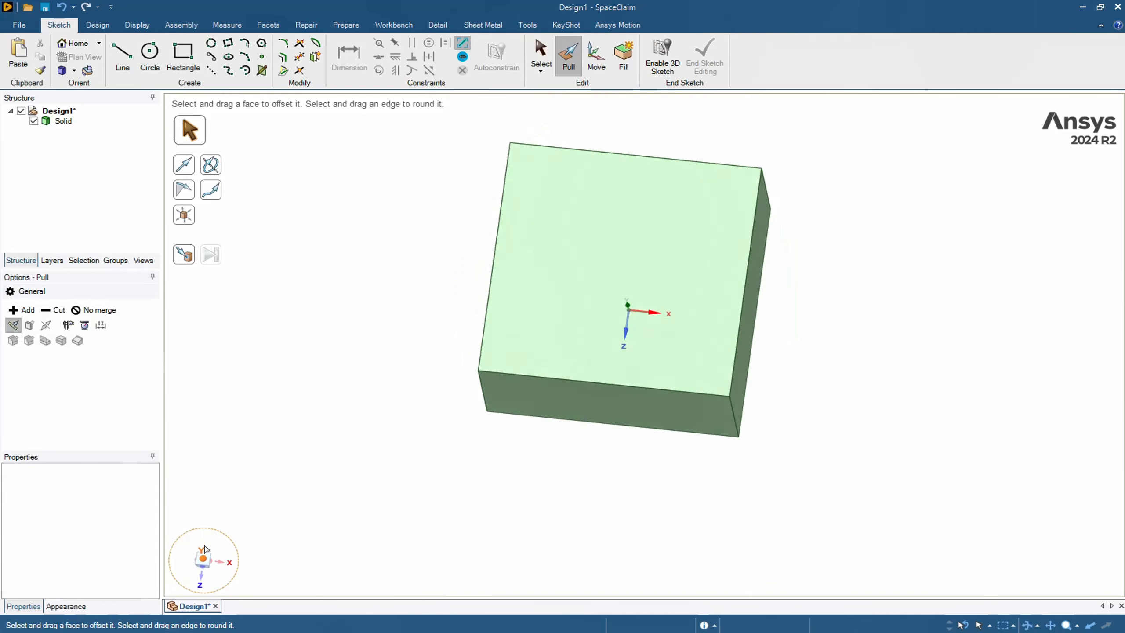
pyautogui.click(96, 25)
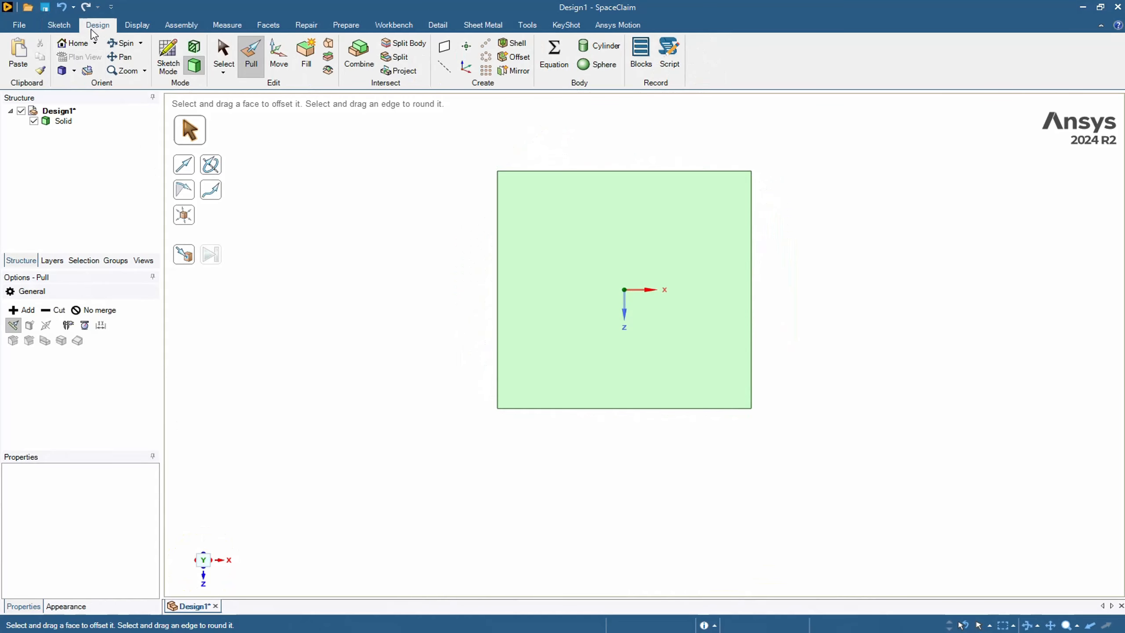
pyautogui.click(169, 63)
pyautogui.click(614, 369)
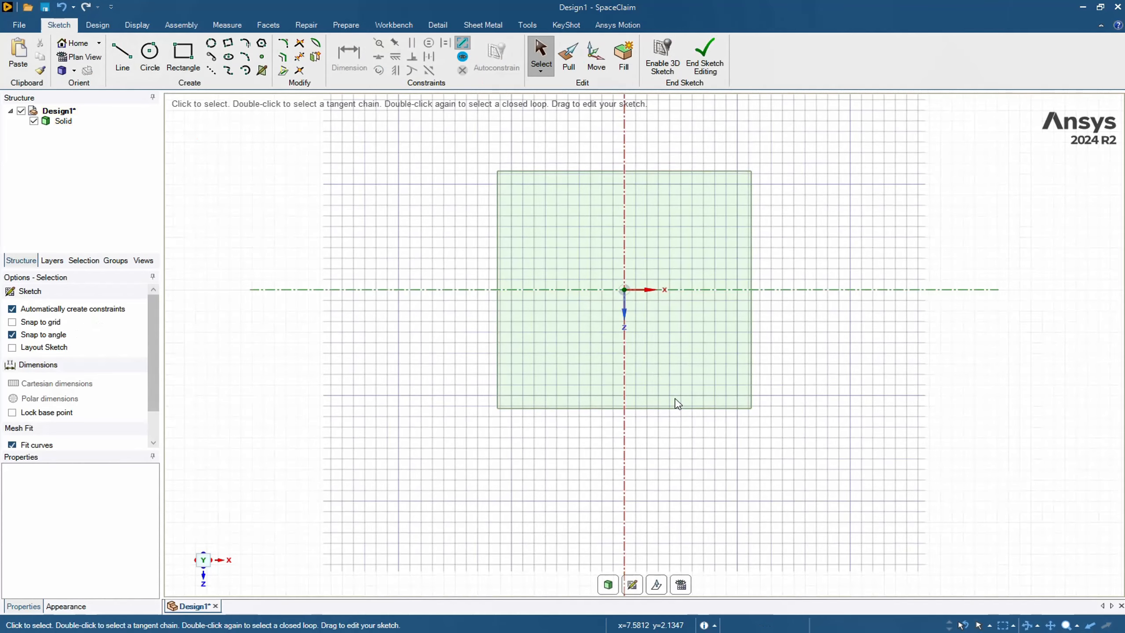
# Sketch a smaller rectangle on the top face, with one side lying on the front edge and straddling the Z axis.
pyautogui.hotkey('ctrl', 'h')
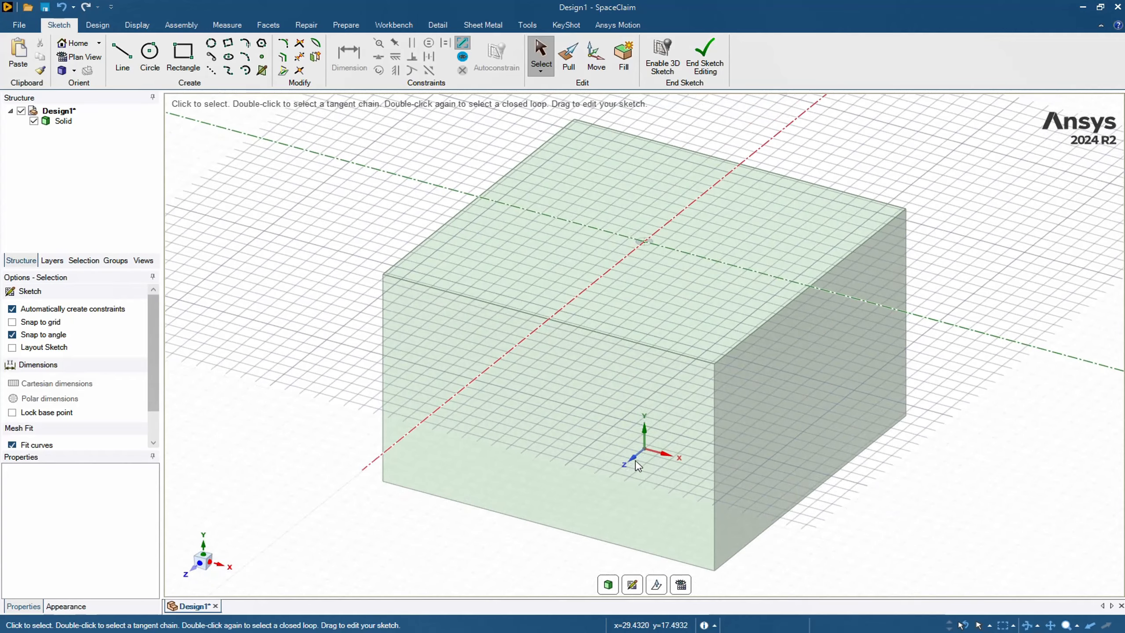
pyautogui.scroll(-5, 628, 449)
pyautogui.moveTo(717, 491)
pyautogui.mouseDown(button='middle')
pyautogui.moveTo(720, 417)
pyautogui.moveTo(709, 476)
pyautogui.mouseUp(button='middle')
pyautogui.click(204, 548)
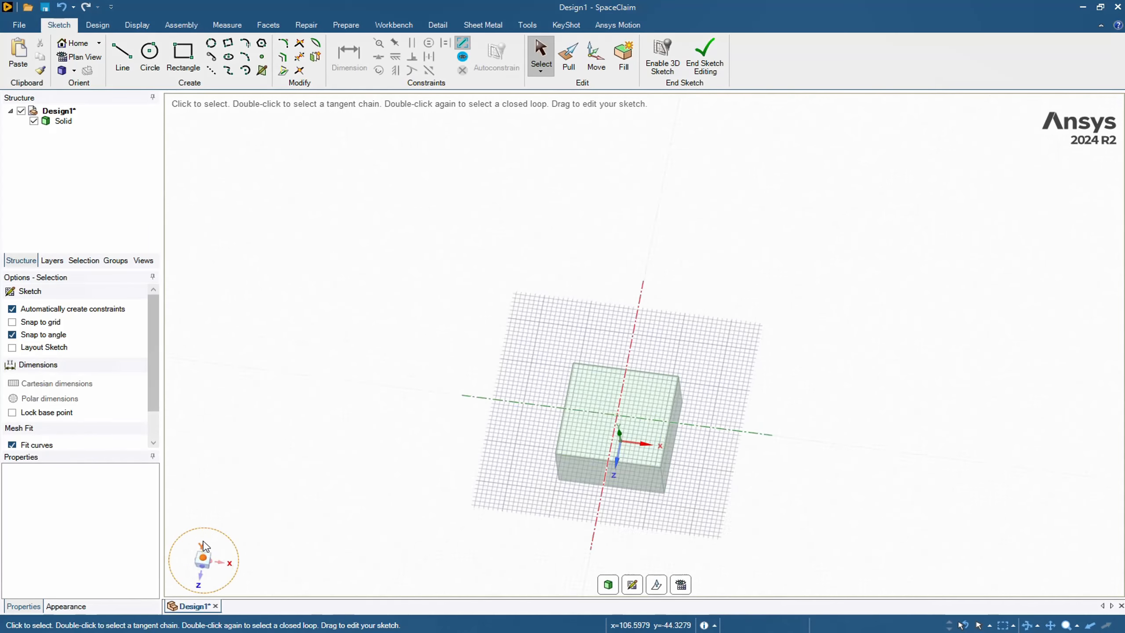
pyautogui.press('r')
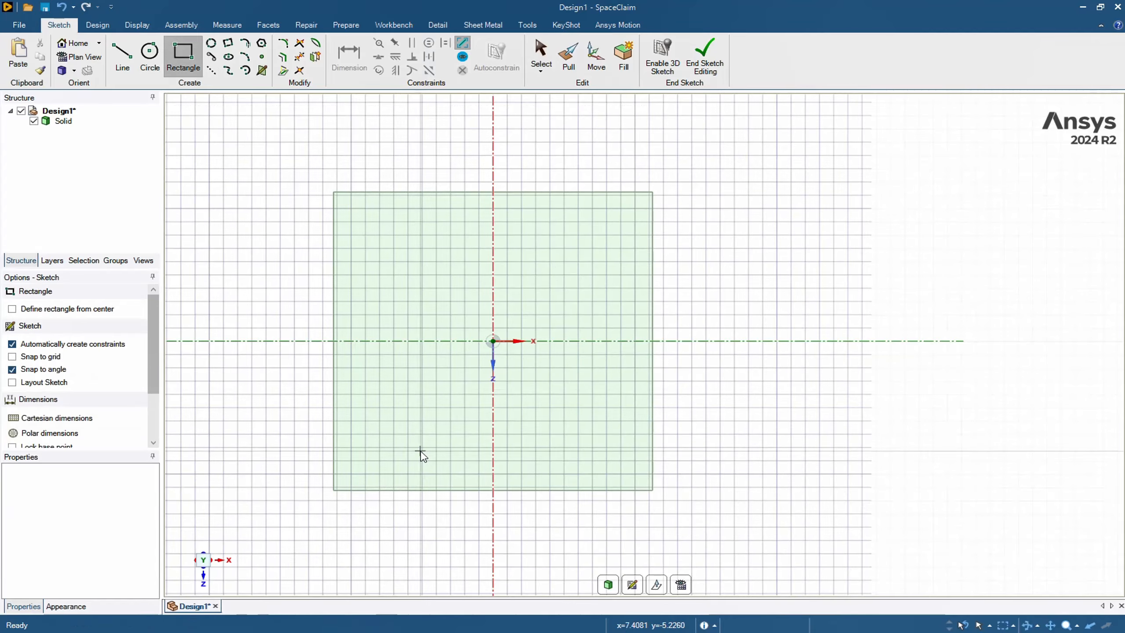
pyautogui.click(436, 491)
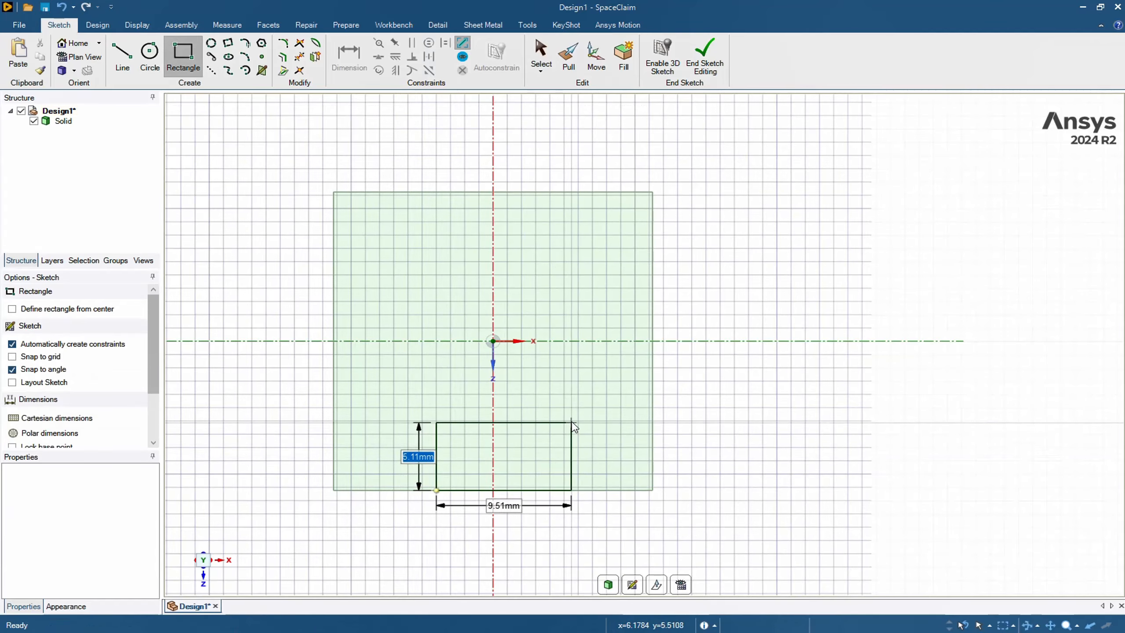
pyautogui.click(577, 394)
# Centre the small rectangle by constraining its two side lines to be equidistant from the Z axis.
pyautogui.click(428, 56)
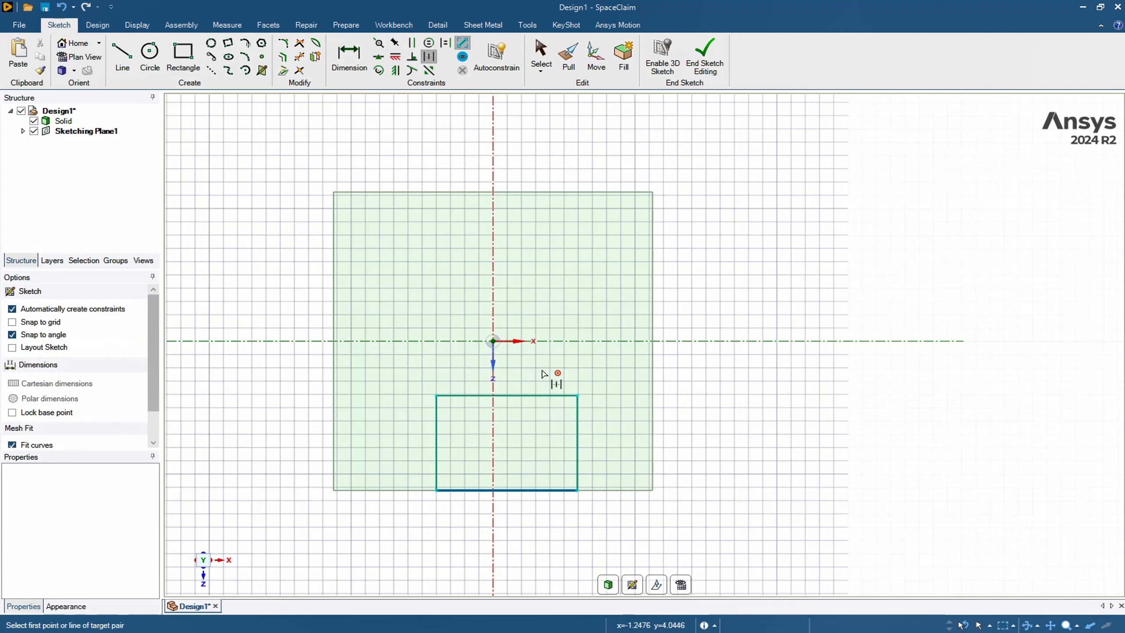
pyautogui.click(493, 390)
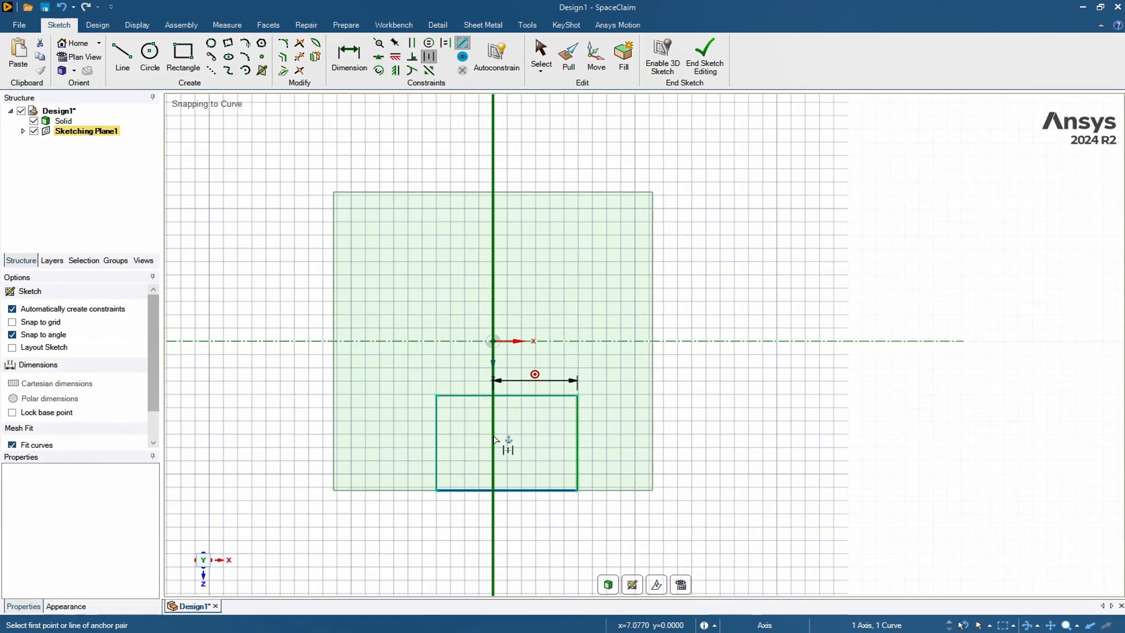
pyautogui.click(438, 439)
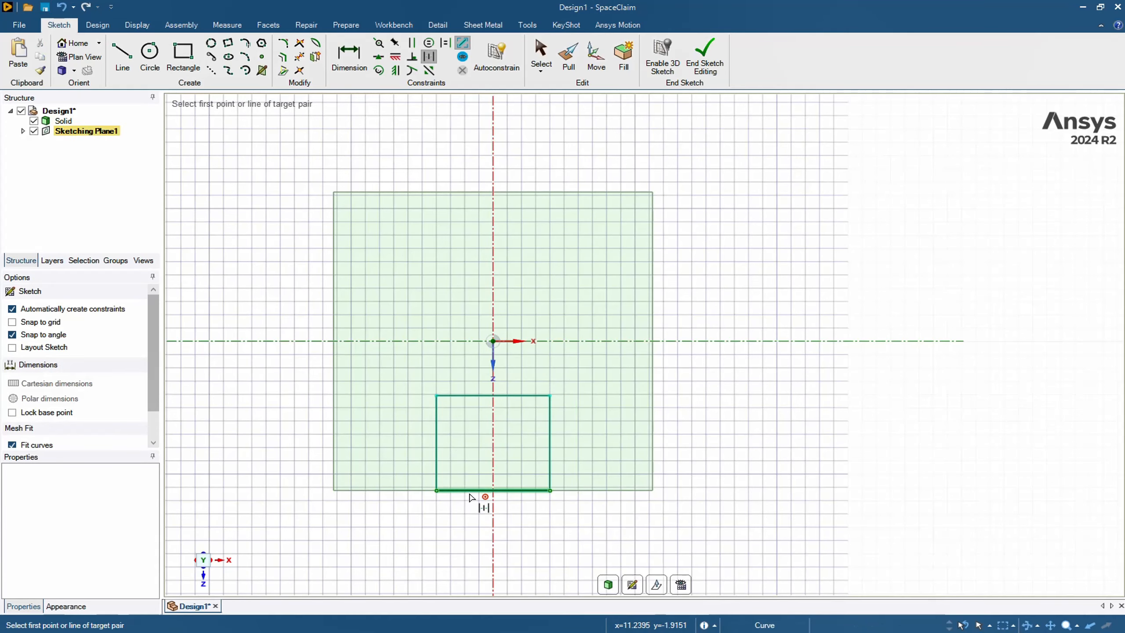
# Pull the small rectangular face down into the block to cut a notch open at the front.
pyautogui.scroll(1, 414, 492)
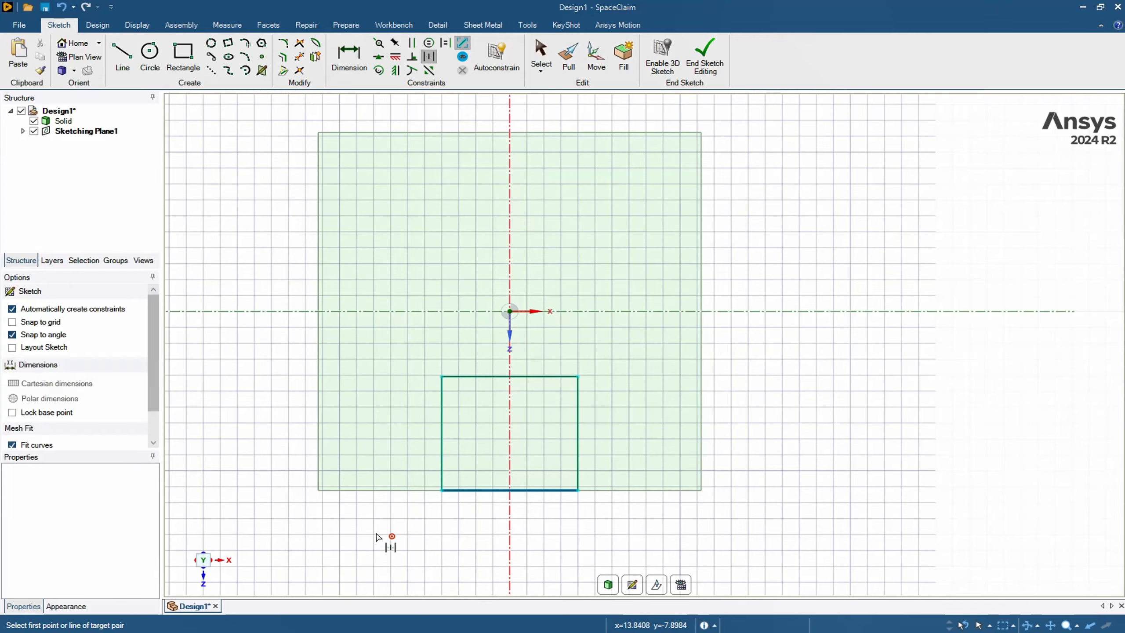
pyautogui.click(568, 55)
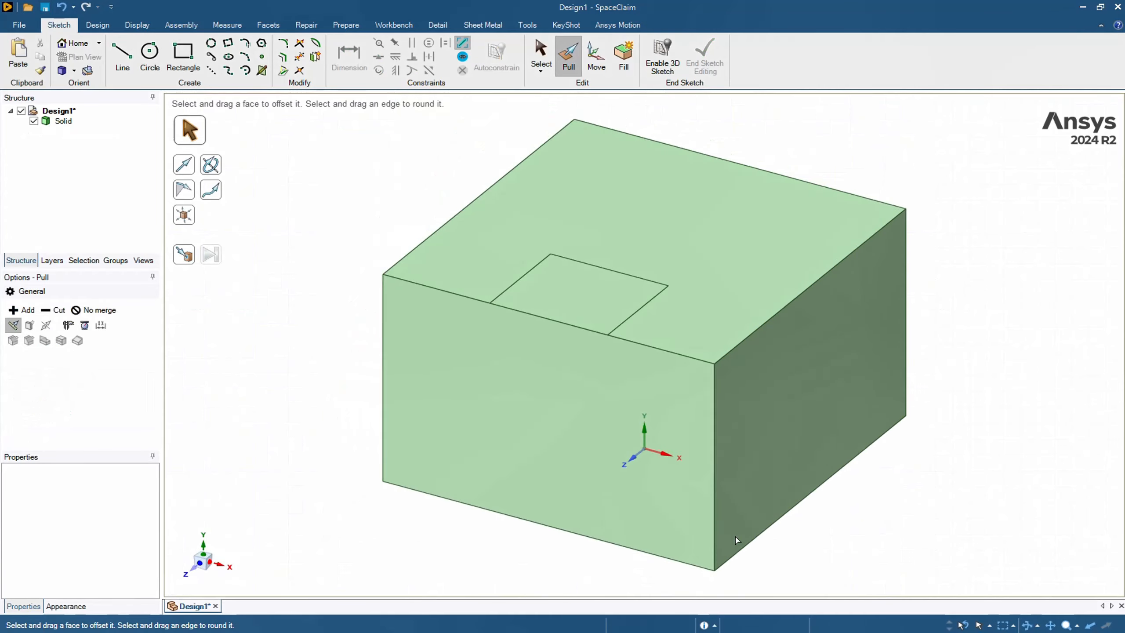
pyautogui.click(584, 326)
pyautogui.moveTo(584, 327)
pyautogui.mouseDown()
pyautogui.moveTo(597, 334)
pyautogui.moveTo(601, 409)
pyautogui.mouseUp()
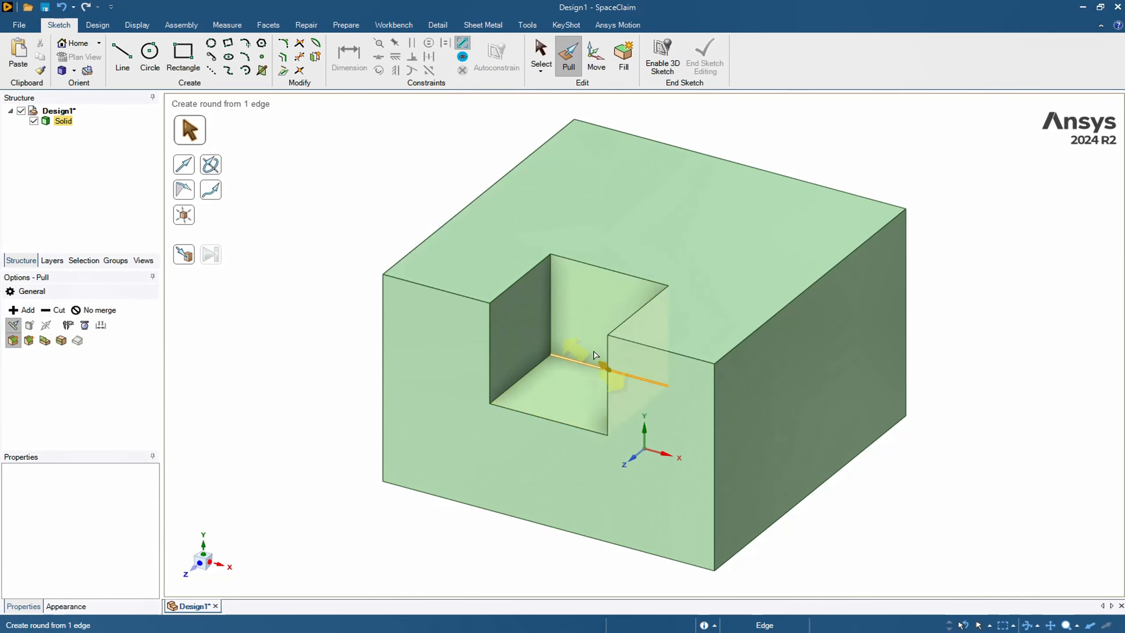
# Enlarge the notch by pulling its back wall and both side walls outward into the block.
pyautogui.moveTo(616, 311); pyautogui.dragTo(652, 294)
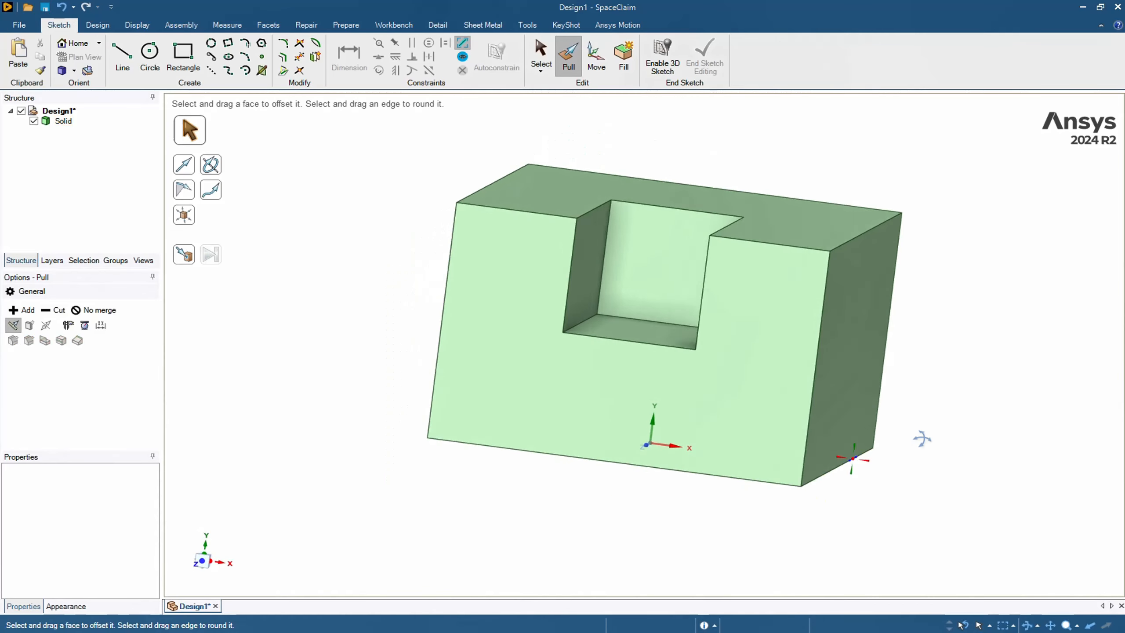
pyautogui.moveTo(922, 440); pyautogui.dragTo(789, 283, button='middle')
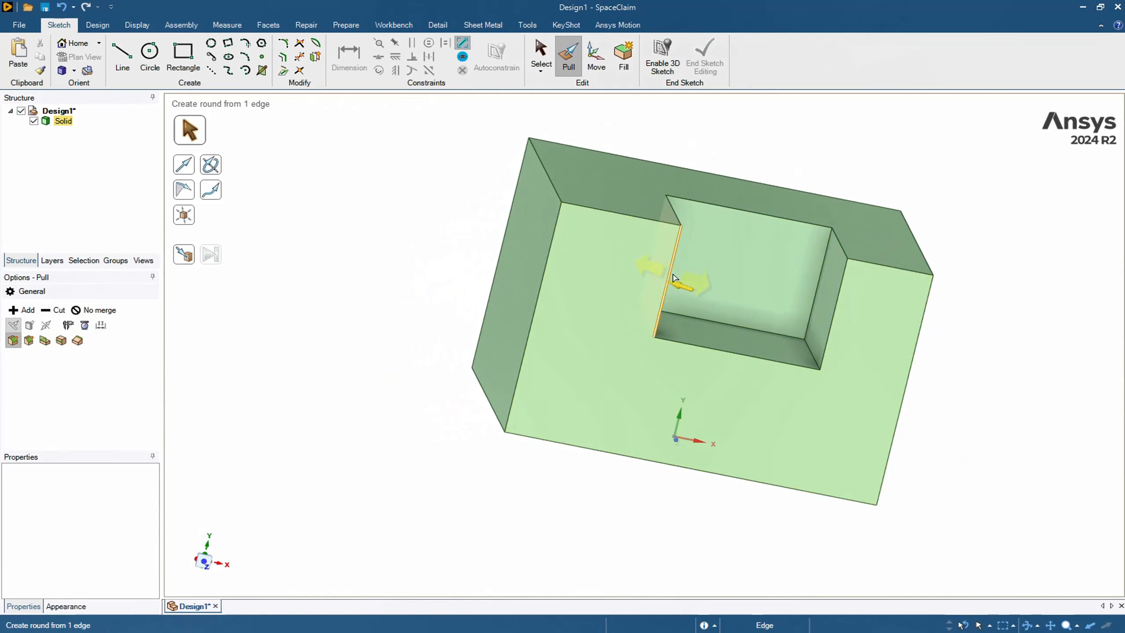
pyautogui.moveTo(669, 273); pyautogui.dragTo(648, 276)
pyautogui.hotkey('ctrl', 'z')
pyautogui.moveTo(1034, 233); pyautogui.dragTo(952, 279, button='middle')
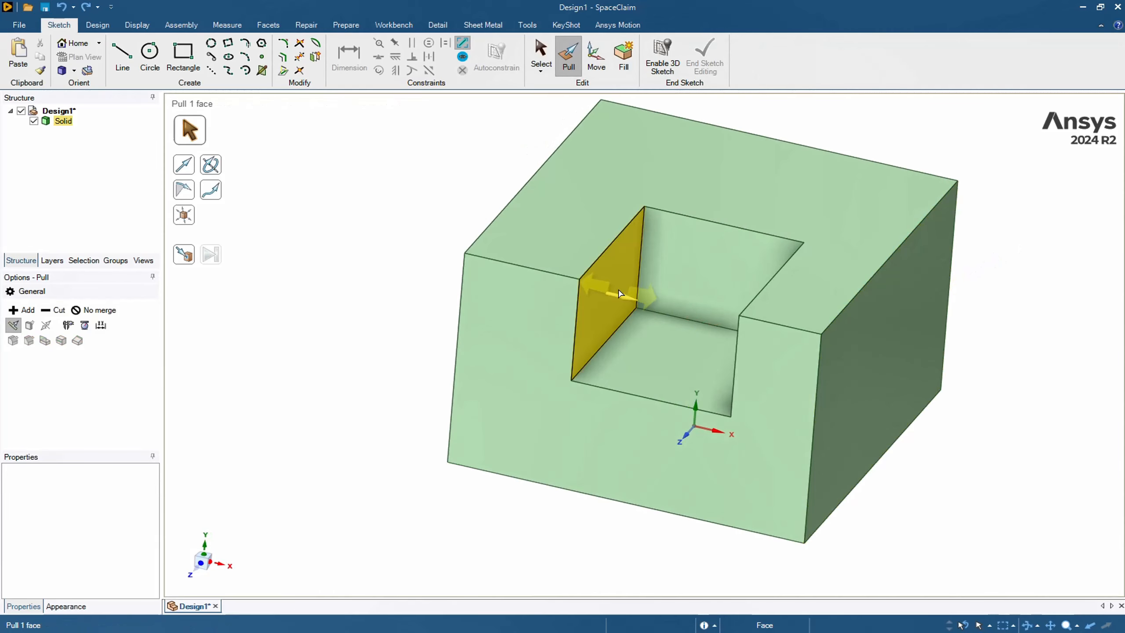
pyautogui.moveTo(626, 296); pyautogui.dragTo(595, 288)
pyautogui.hotkey('ctrl', 'h')
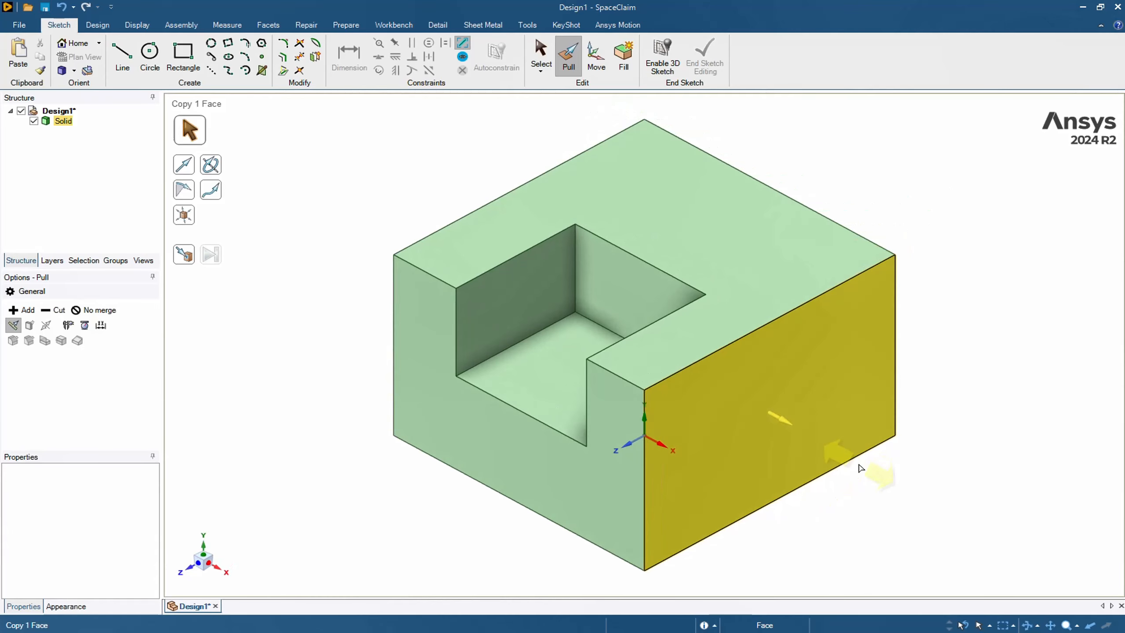
# Pull the notch's floor face slightly further down into the block to deepen the notch.
pyautogui.press('h')
pyautogui.moveTo(443, 544)
pyautogui.mouseDown(button='middle')
pyautogui.moveTo(527, 529)
pyautogui.moveTo(461, 530)
pyautogui.mouseUp(button='middle')
pyautogui.scroll(-3, 744, 530)
pyautogui.scroll(1, 747, 531)
pyautogui.keyDown('shift'); pyautogui.moveTo(795, 515); pyautogui.dragTo(761, 469, button='middle'); pyautogui.keyUp('shift')
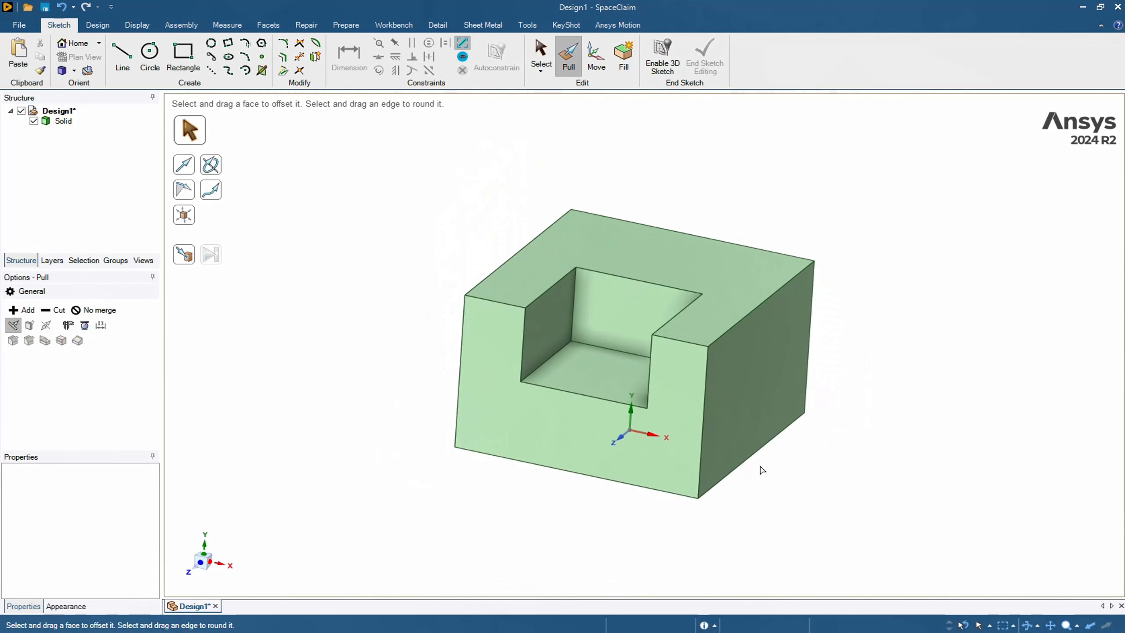
pyautogui.moveTo(596, 380); pyautogui.dragTo(596, 398)
# Select the block's front face, its top face and the whole solid one after another, and clear the selection.
pyautogui.press('s')
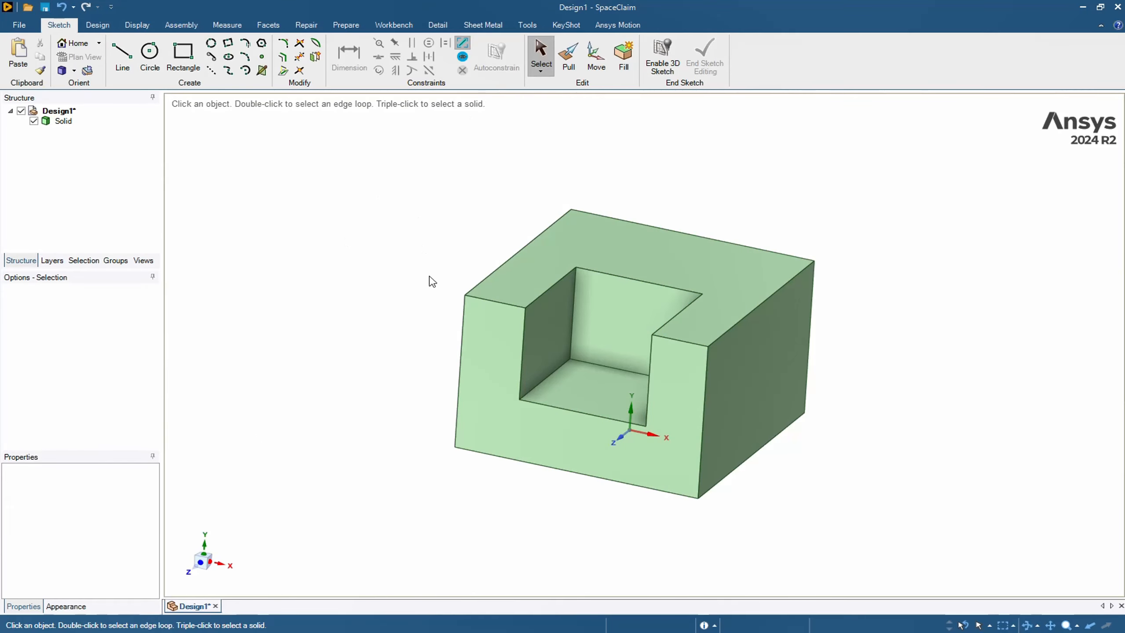
pyautogui.click(471, 358)
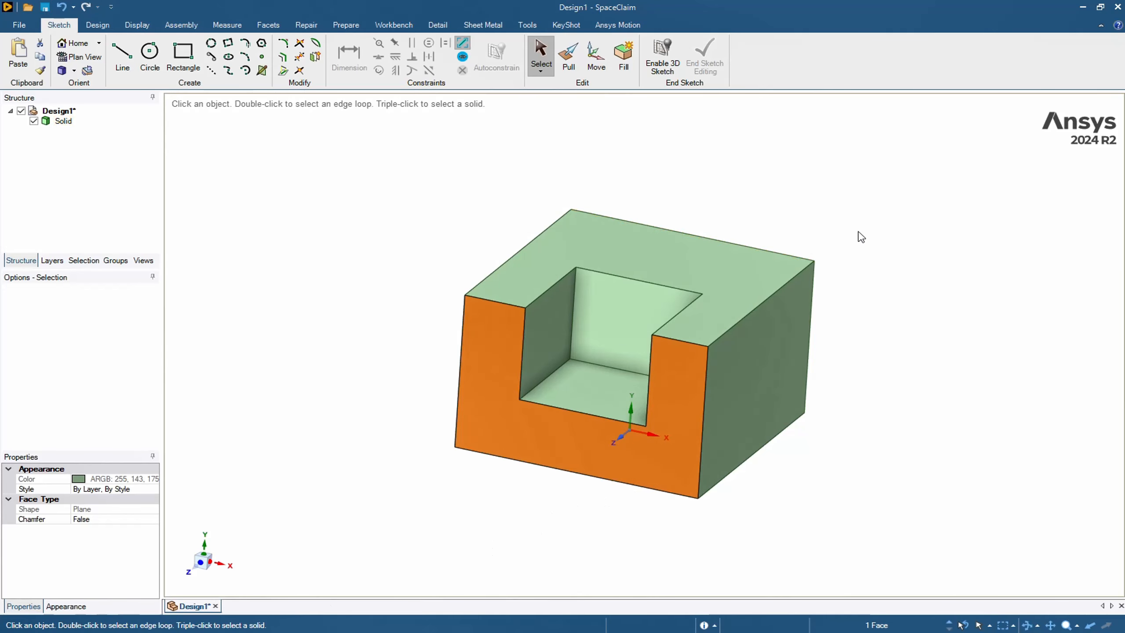
pyautogui.click(761, 293)
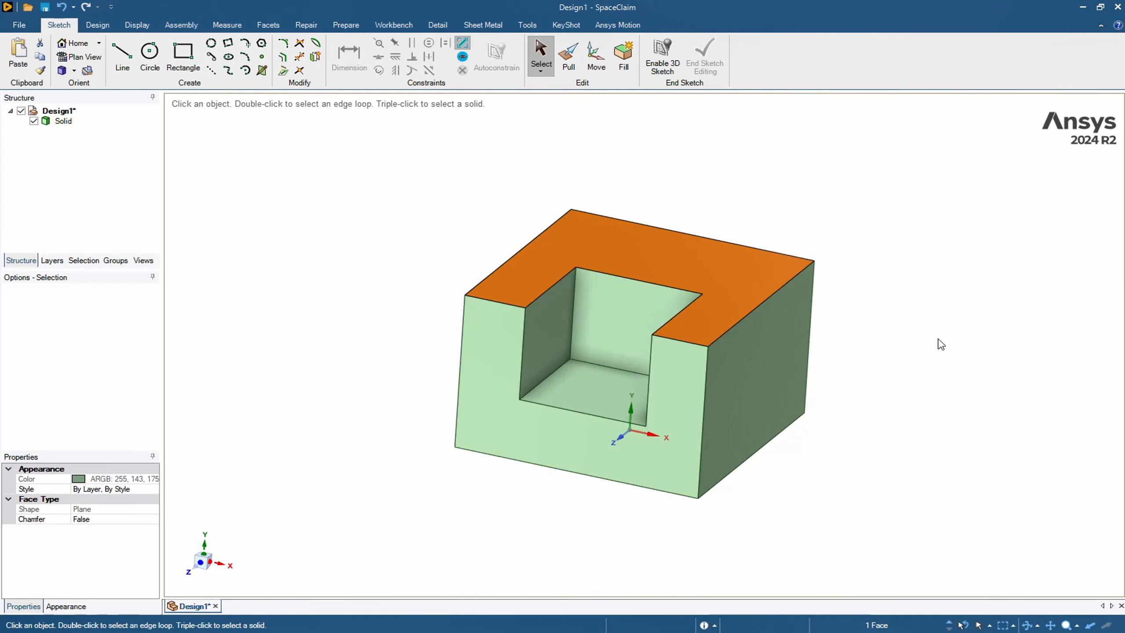
pyautogui.click(952, 363)
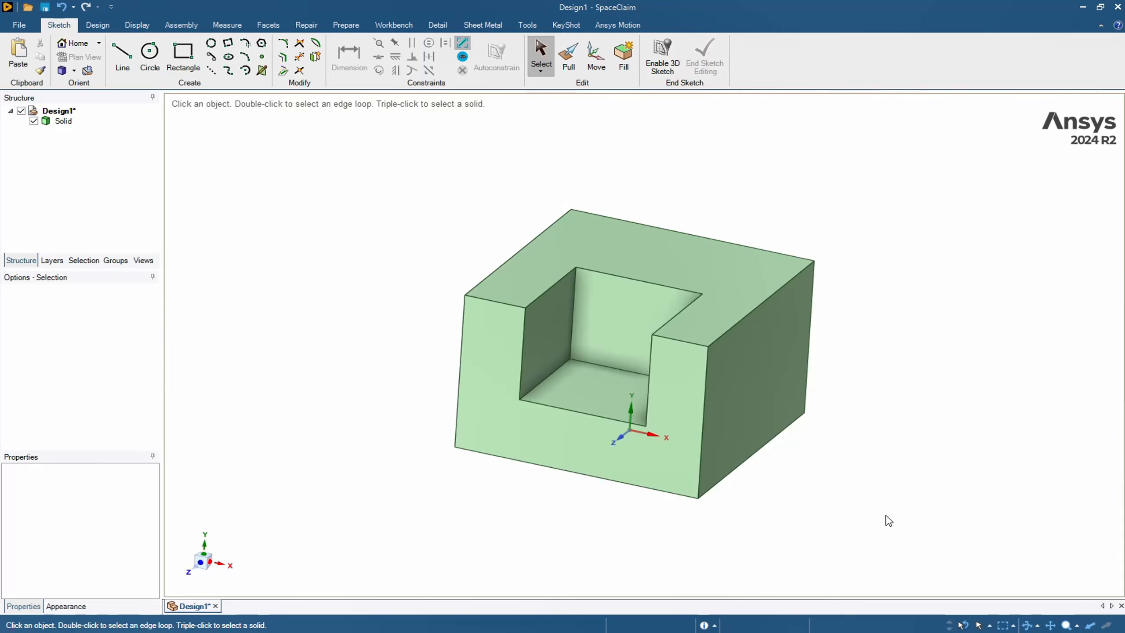
pyautogui.tripleClick(695, 271)
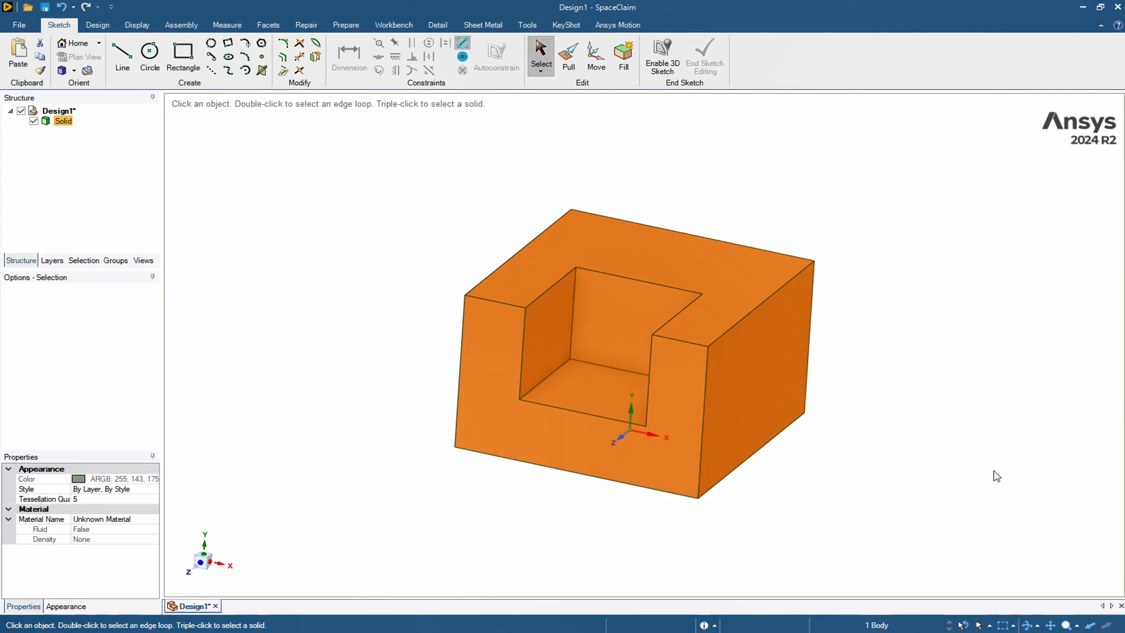
pyautogui.moveTo(908, 270)
pyautogui.mouseDown(button='middle')
pyautogui.moveTo(884, 226)
pyautogui.moveTo(711, 319)
pyautogui.moveTo(894, 232)
pyautogui.mouseUp(button='middle')
pyautogui.click(820, 225)
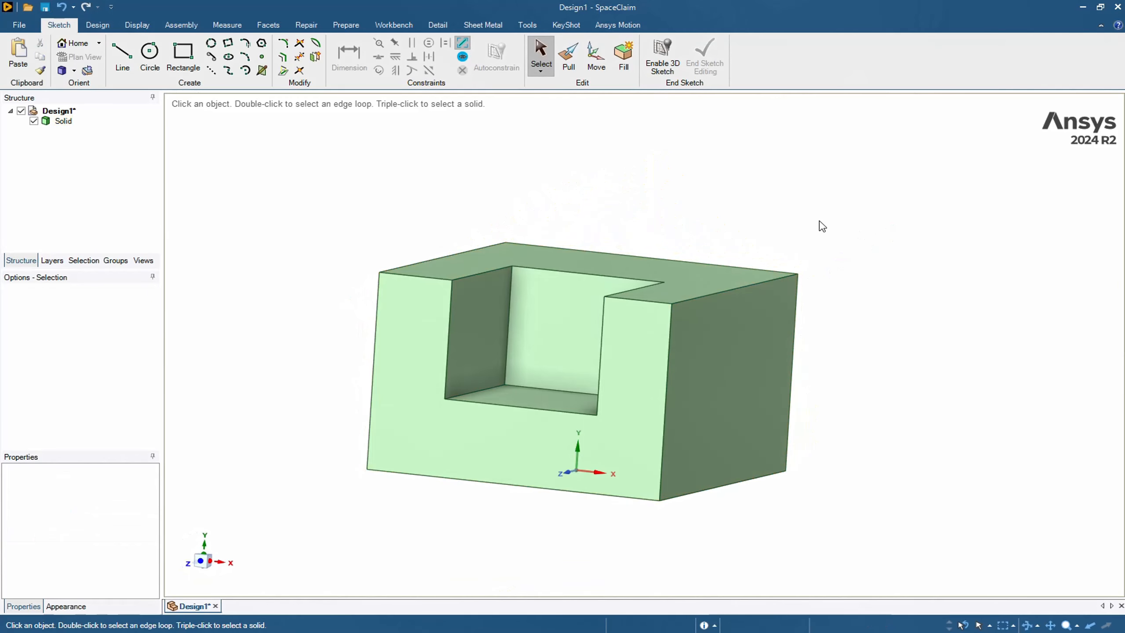
# Select the whole solid with Using Box by enclosing it in a selection rectangle, and clear the selection.
pyautogui.scroll(-3, 802, 235)
pyautogui.moveTo(820, 185); pyautogui.dragTo(798, 188, button='middle')
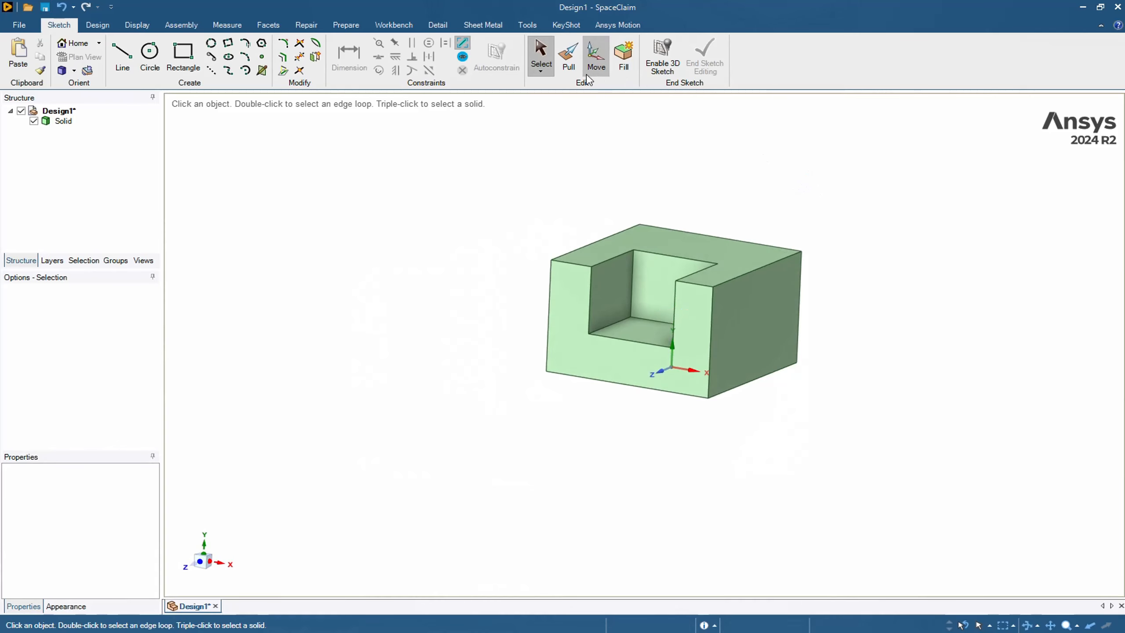
pyautogui.click(544, 76)
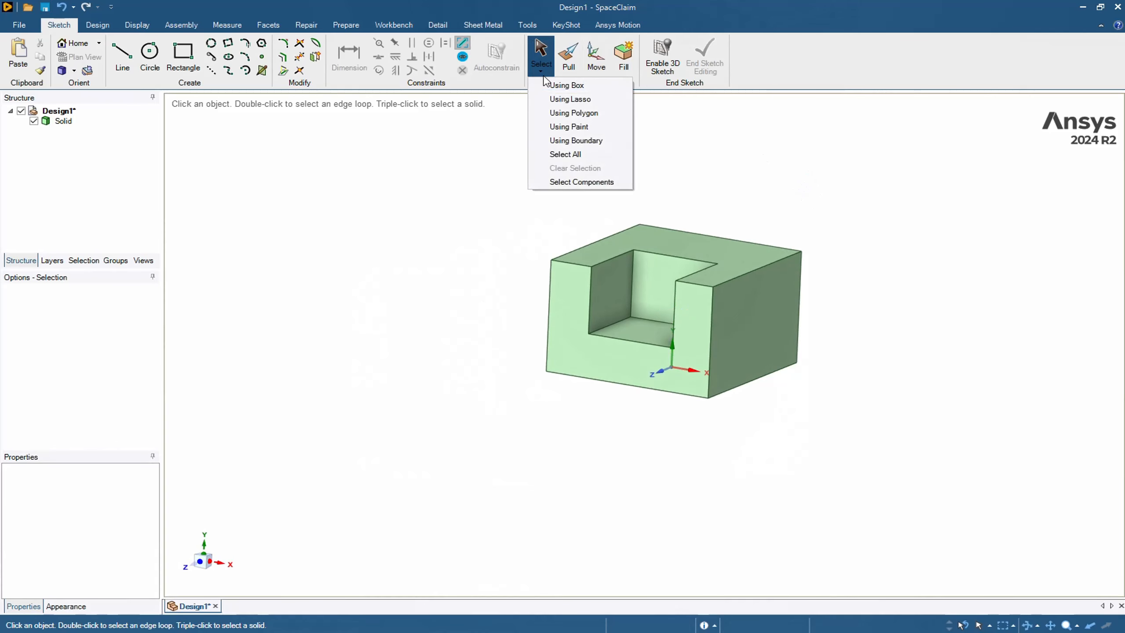
pyautogui.click(571, 85)
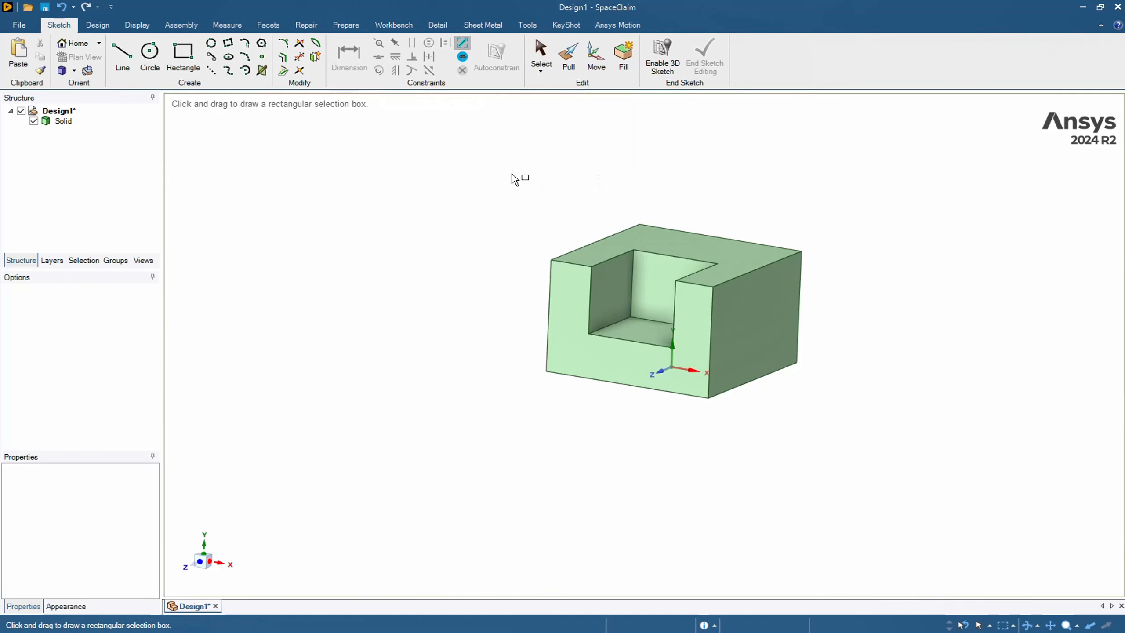
pyautogui.moveTo(610, 225); pyautogui.dragTo(864, 423)
pyautogui.scroll(2, 866, 278)
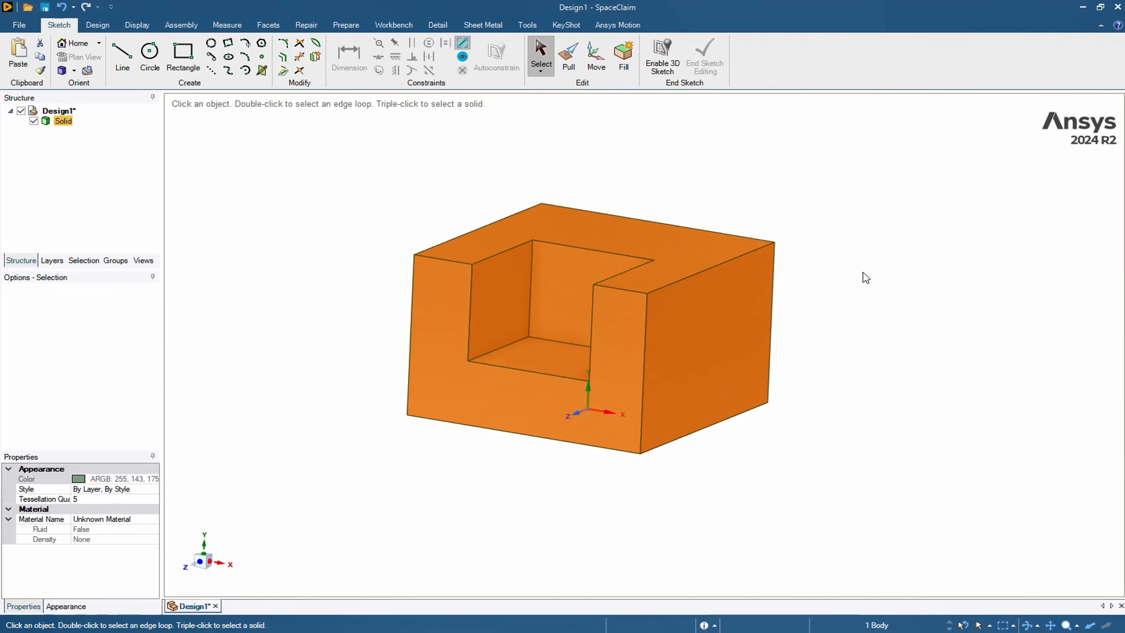
pyautogui.click(889, 279)
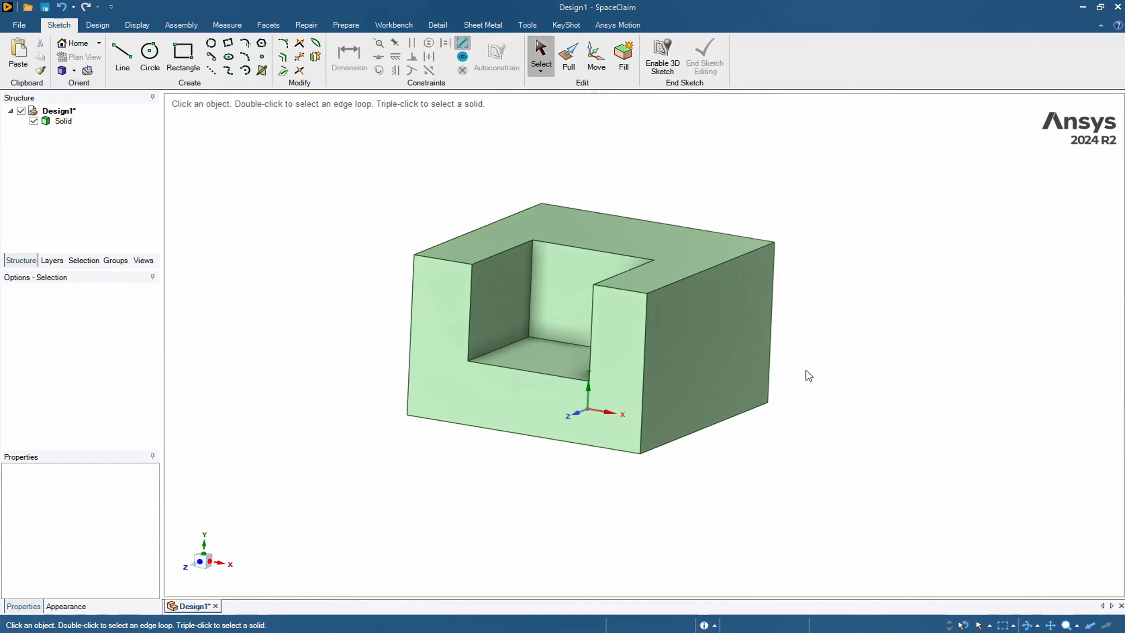
# Select the top front vertex on the block's +X side to inspect its coordinates, and the adjoining top side edge to inspect its length.
pyautogui.scroll(2, 671, 237)
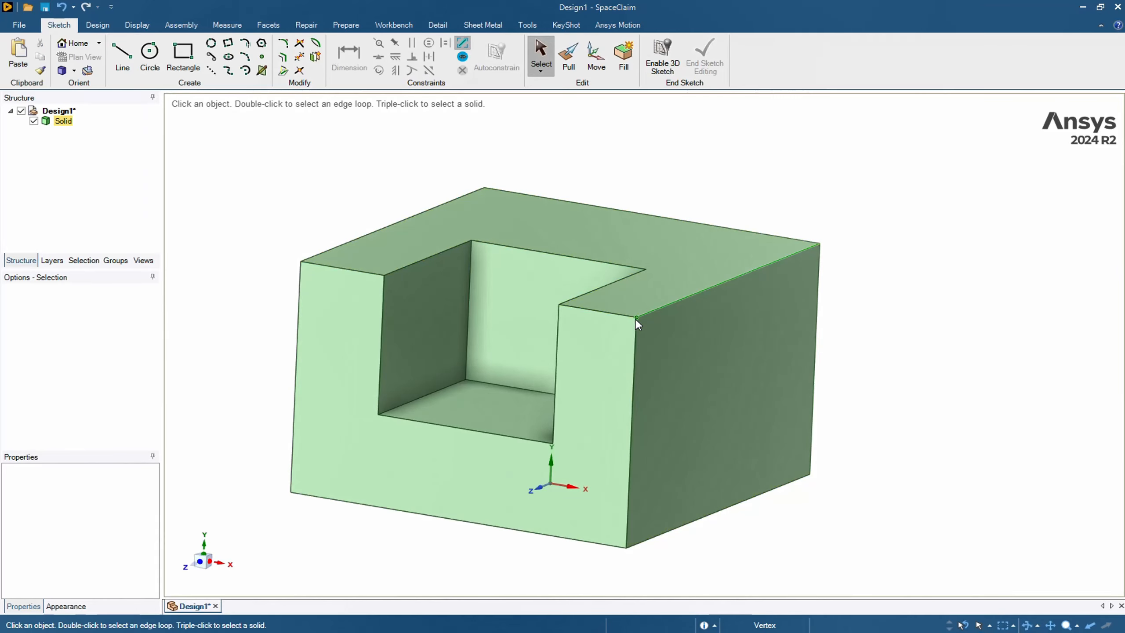
pyautogui.click(637, 317)
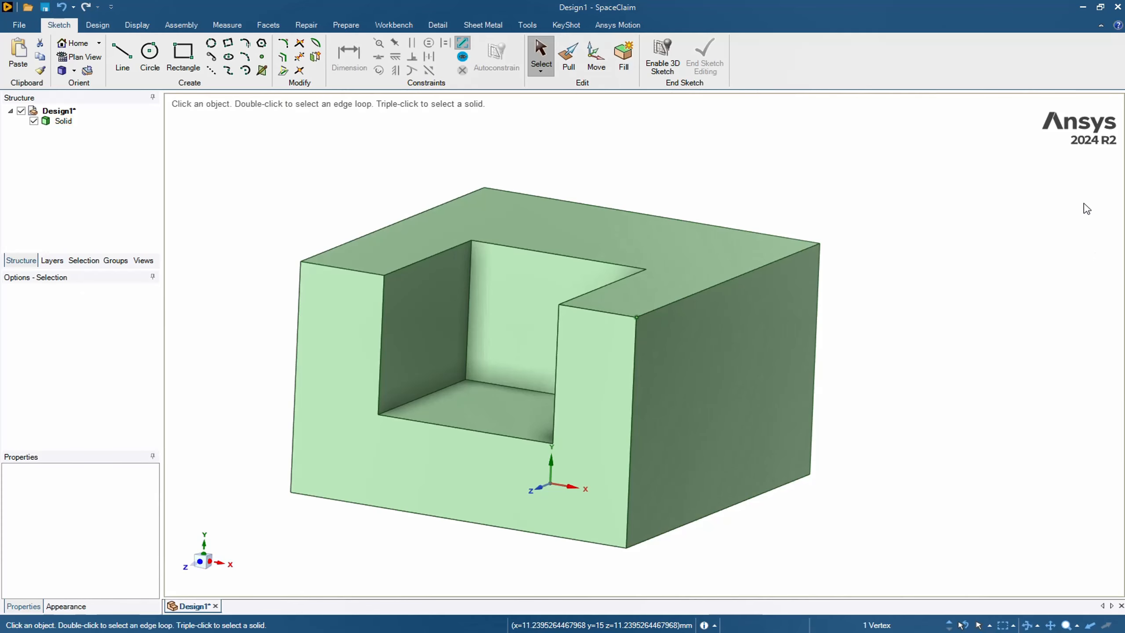
pyautogui.scroll(2, 915, 171)
pyautogui.scroll(2, 915, 172)
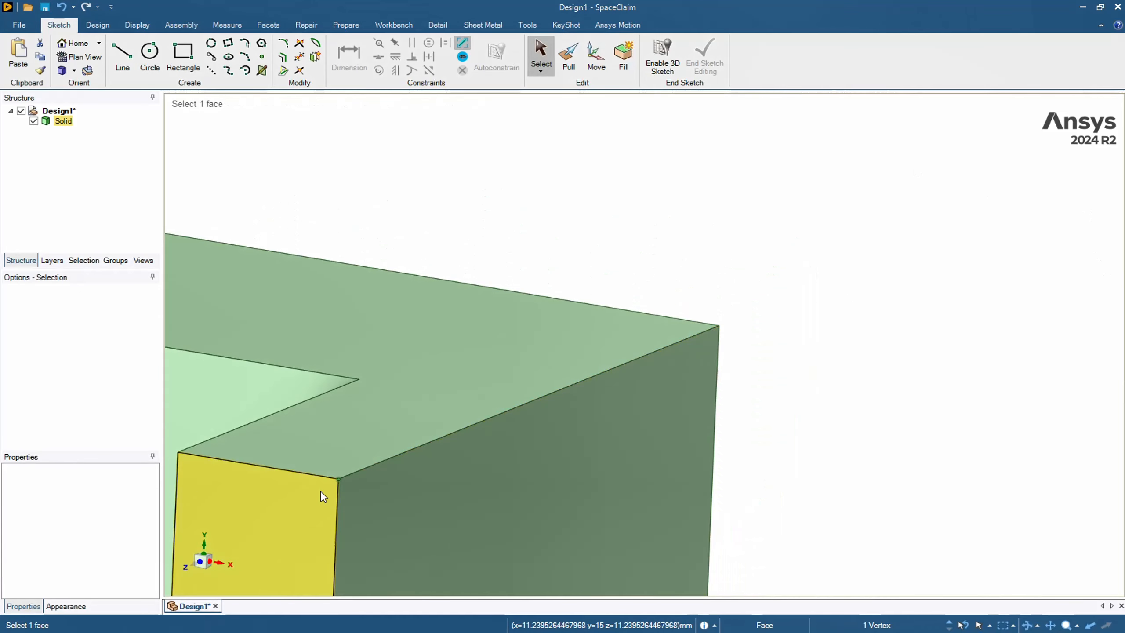
pyautogui.click(1057, 174)
pyautogui.scroll(-4, 718, 241)
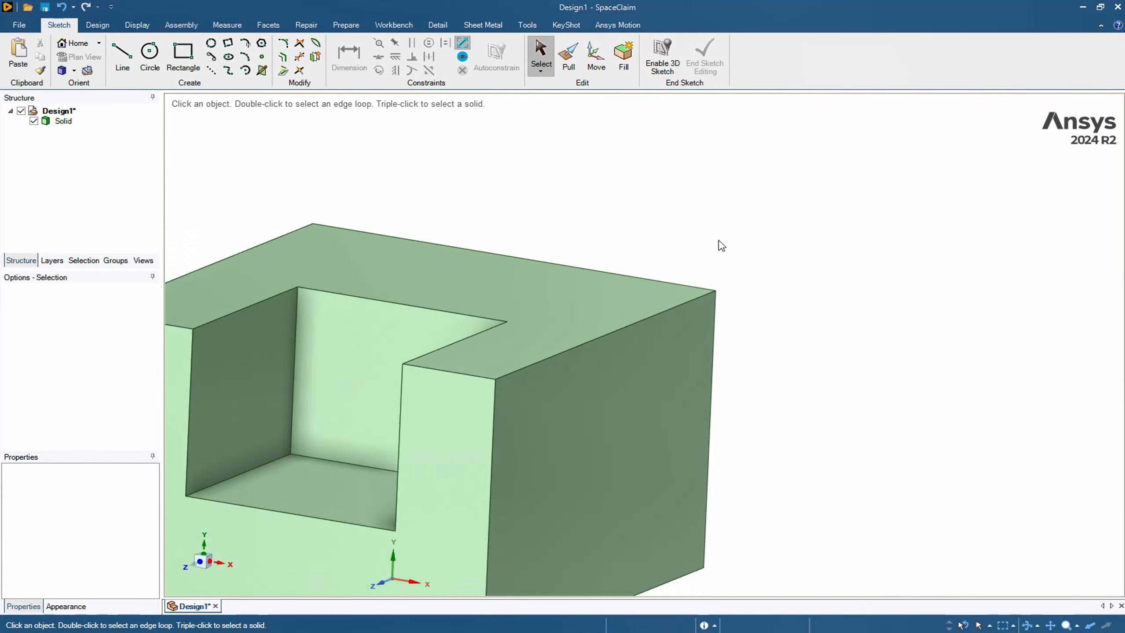
pyautogui.click(638, 313)
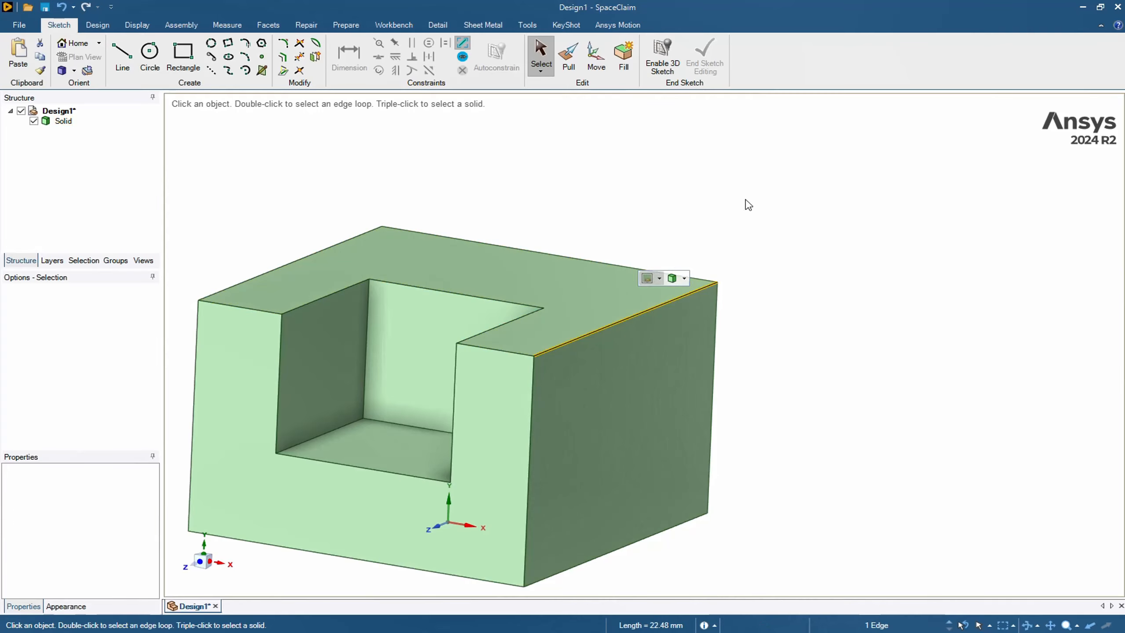
pyautogui.scroll(-2, 781, 327)
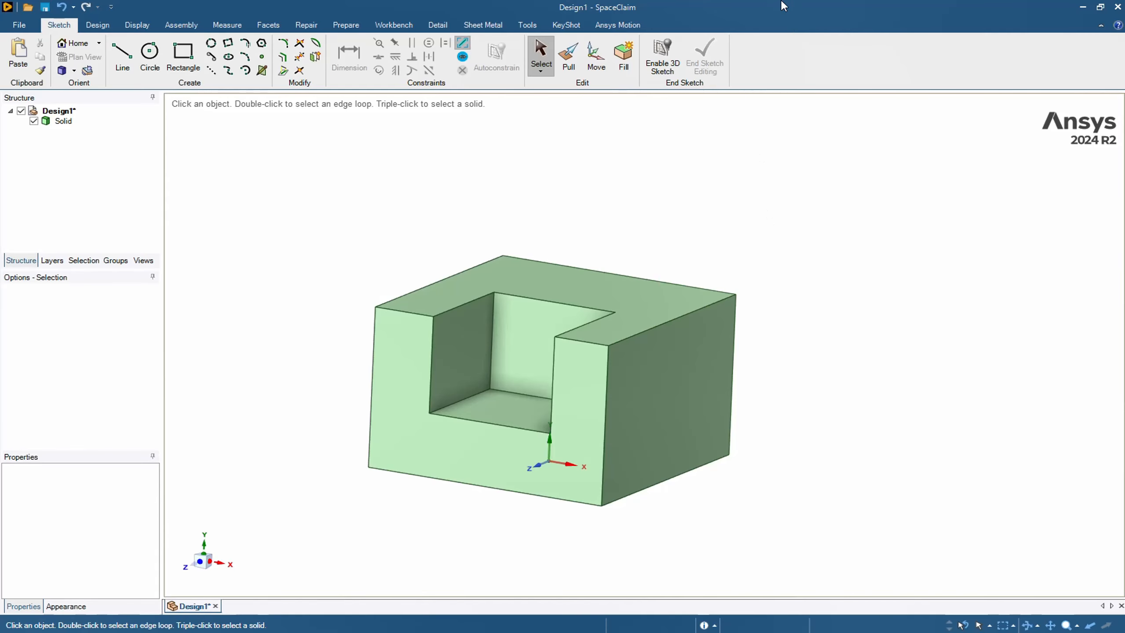
# Use Move to shift the block's front face slightly outward along Z, and try shifting it about 3.49 mm upward along Y.
pyautogui.click(592, 67)
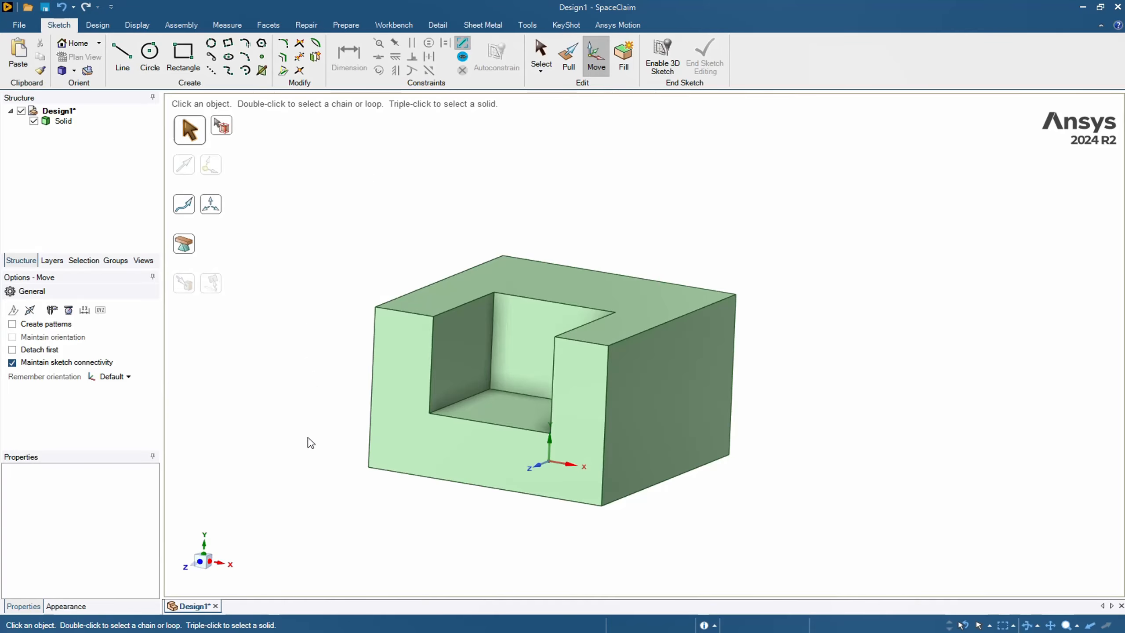
pyautogui.click(399, 443)
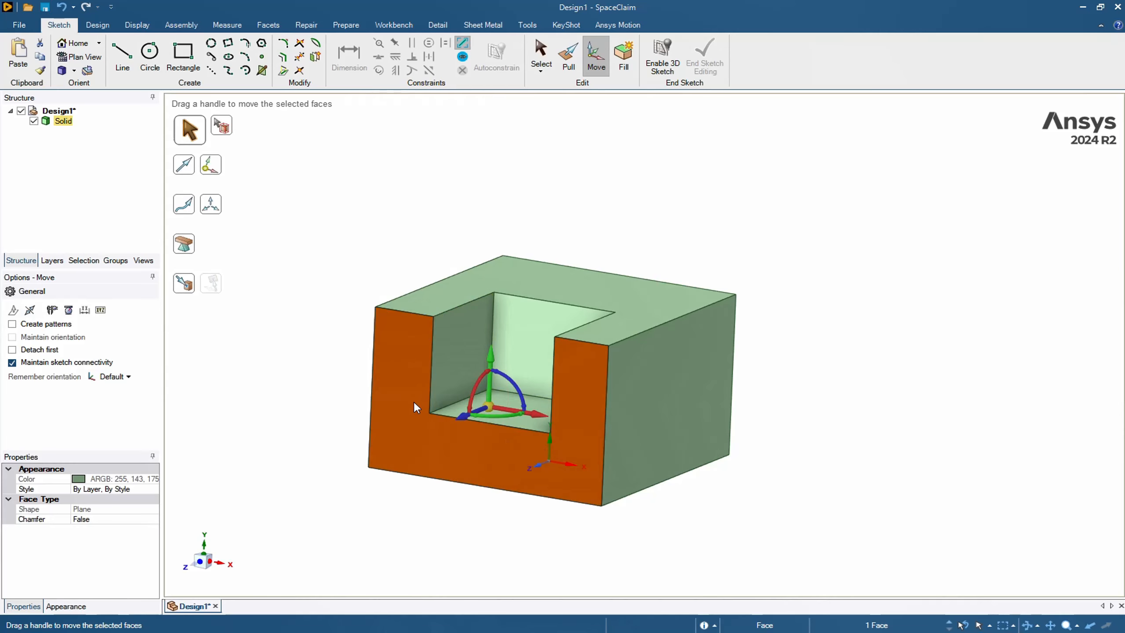
pyautogui.moveTo(860, 375)
pyautogui.mouseDown(button='middle')
pyautogui.moveTo(793, 384)
pyautogui.moveTo(816, 405)
pyautogui.moveTo(783, 417)
pyautogui.mouseUp(button='middle')
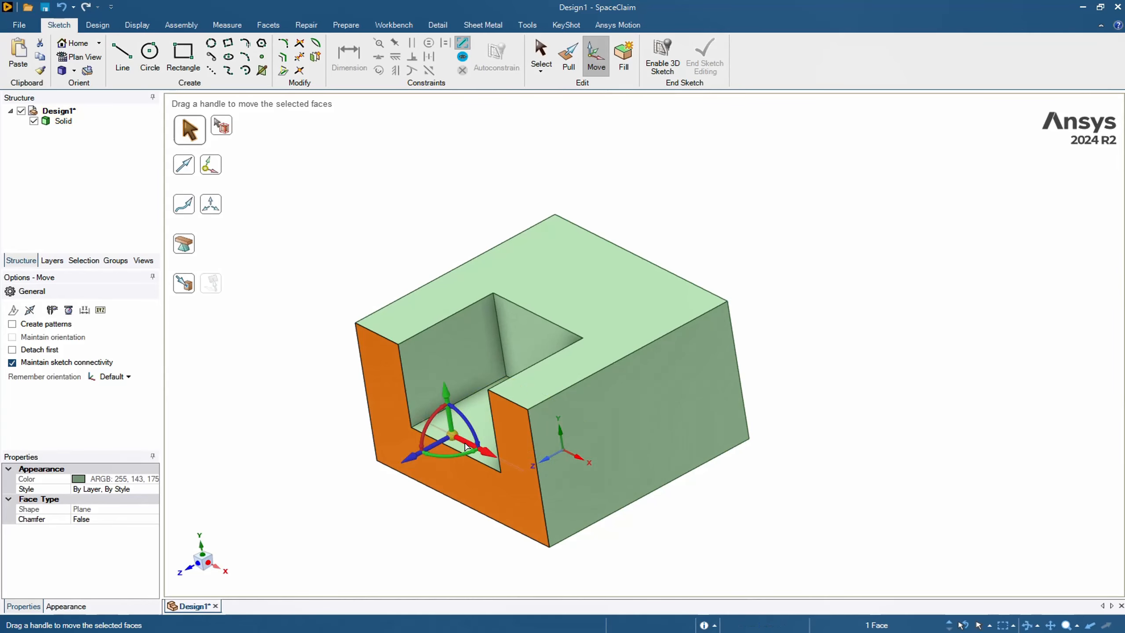
pyautogui.scroll(-1, 396, 457)
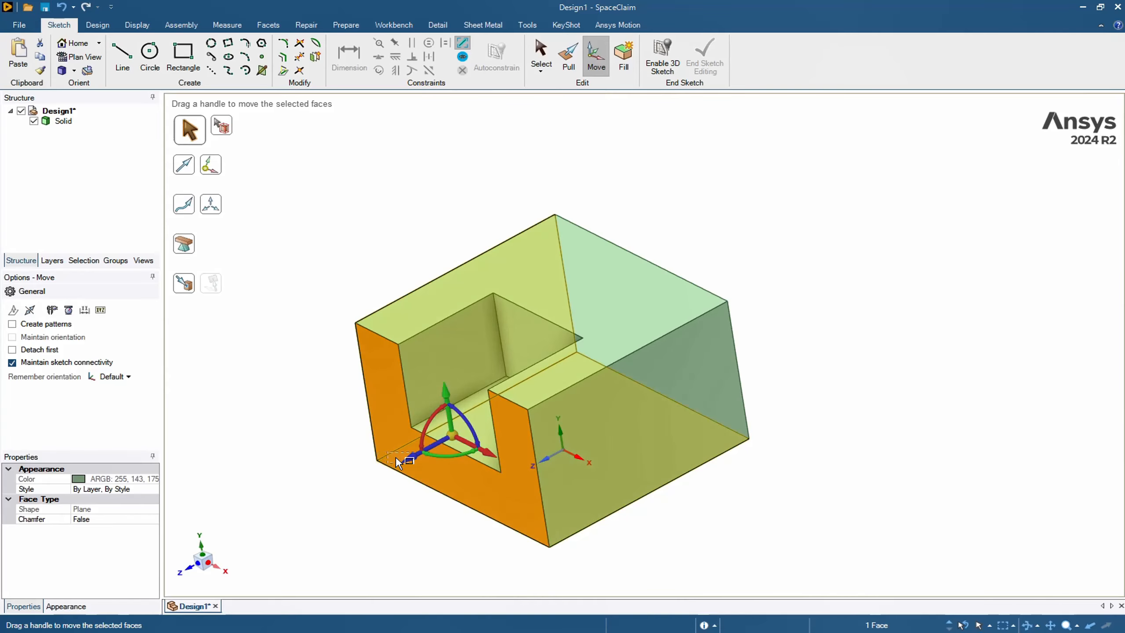
pyautogui.keyDown('ctrl'); pyautogui.click(401, 456); pyautogui.keyUp('ctrl')
pyautogui.click(421, 459)
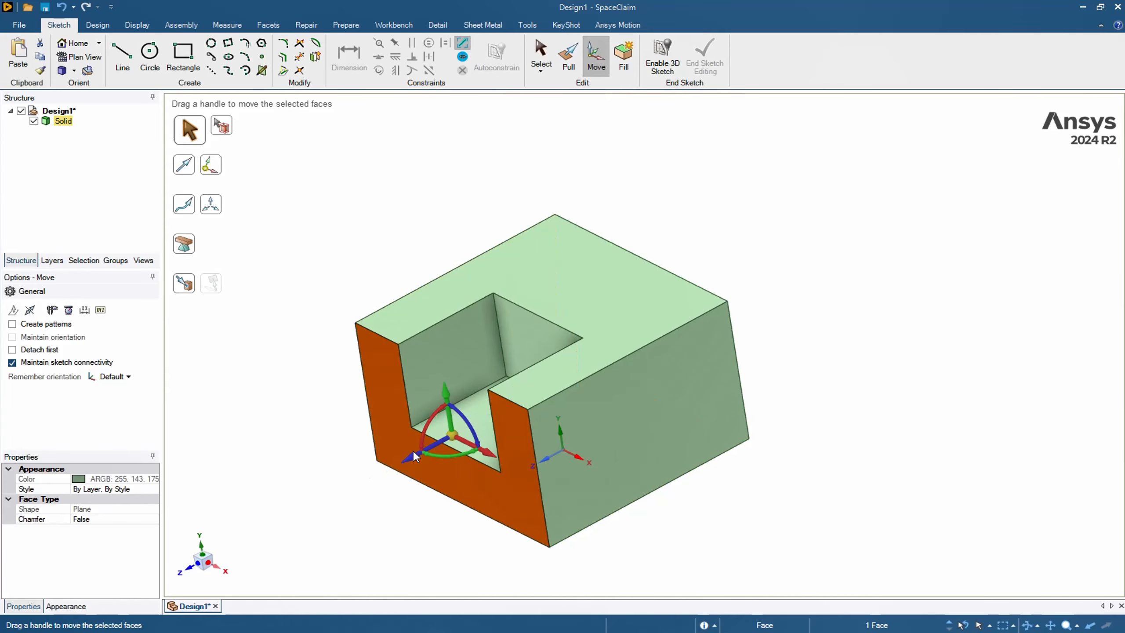
pyautogui.click(408, 464)
pyautogui.moveTo(407, 465); pyautogui.dragTo(440, 370)
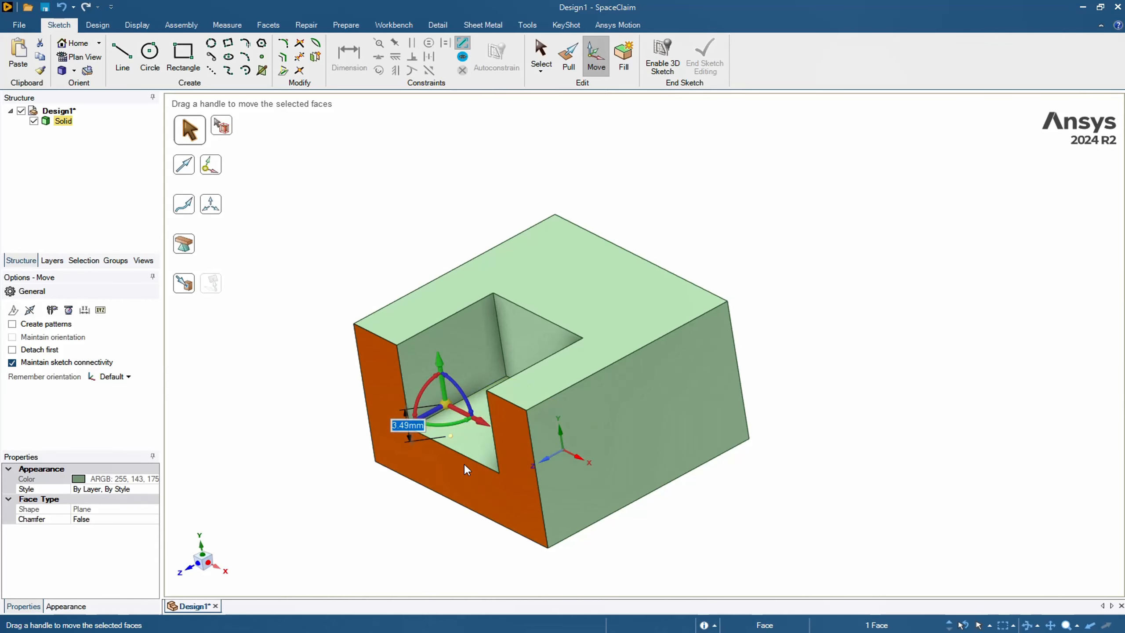
pyautogui.hotkey('ctrl', 'z')
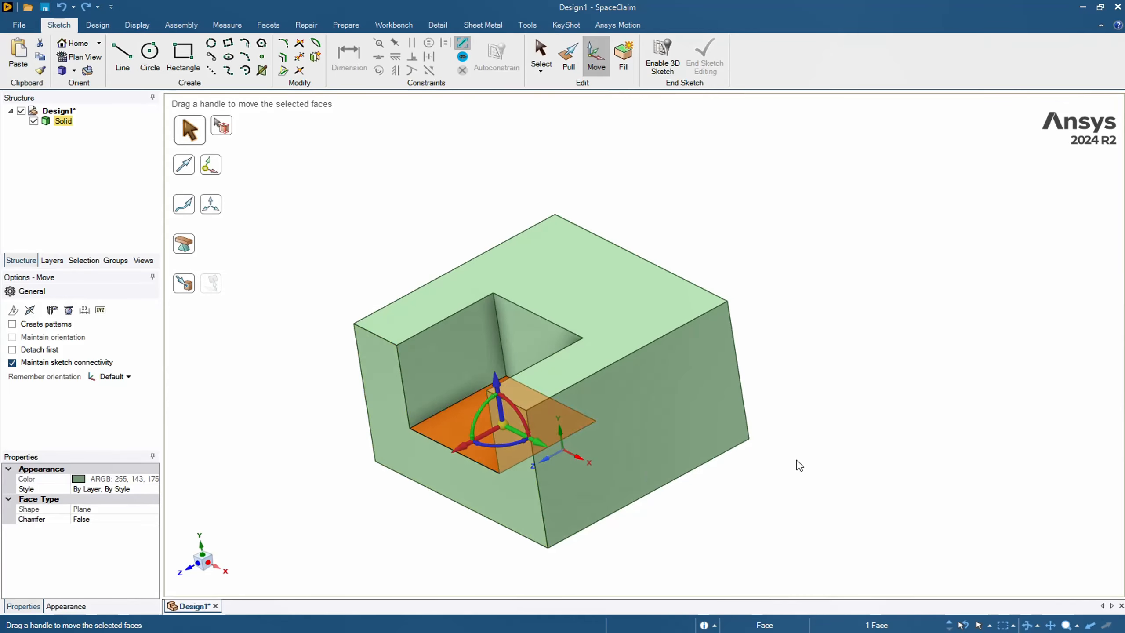
# Move the notch's floor face up about 0.62 mm, and try sliding it toward the block's front within its own plane.
pyautogui.moveTo(799, 462); pyautogui.dragTo(843, 451, button='middle')
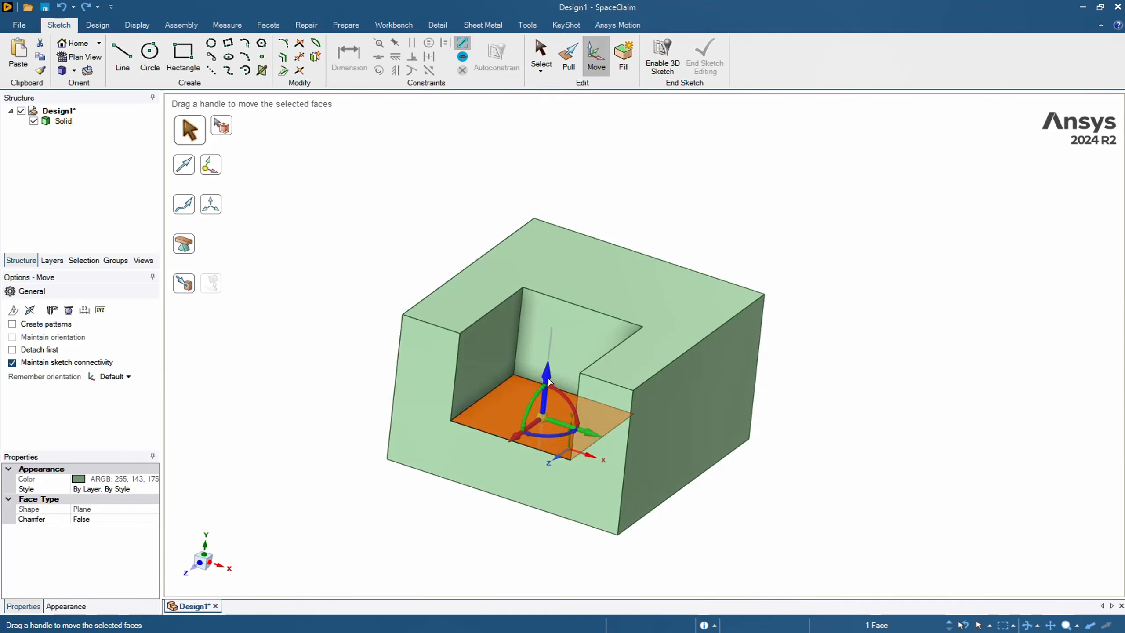
pyautogui.moveTo(554, 382); pyautogui.dragTo(556, 335)
pyautogui.moveTo(546, 372); pyautogui.dragTo(545, 376)
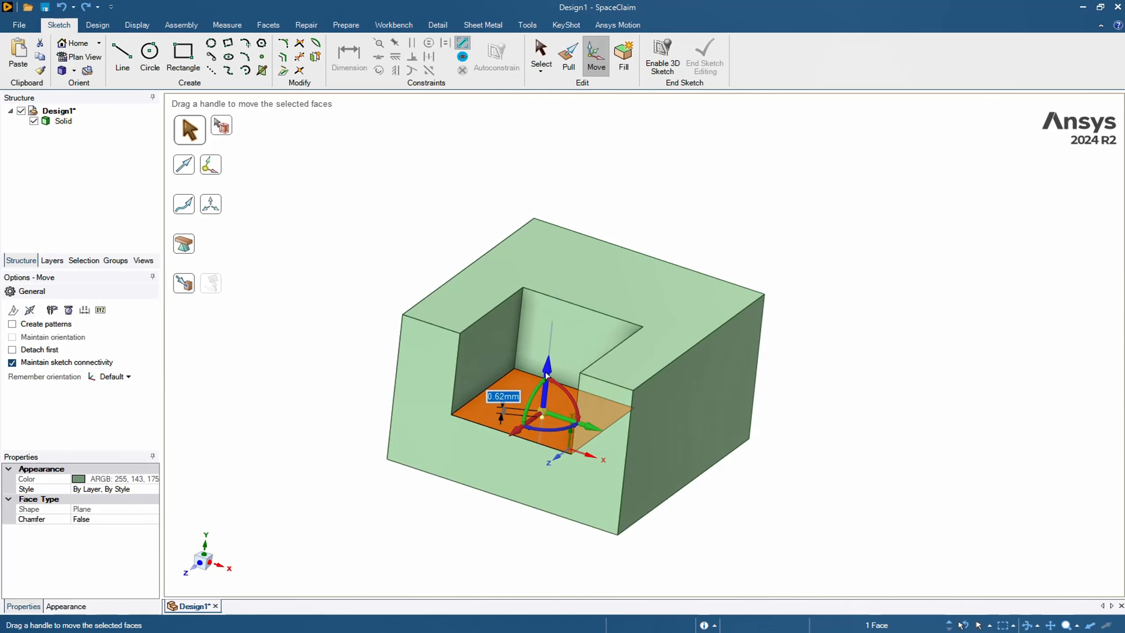
pyautogui.moveTo(518, 429); pyautogui.dragTo(487, 454)
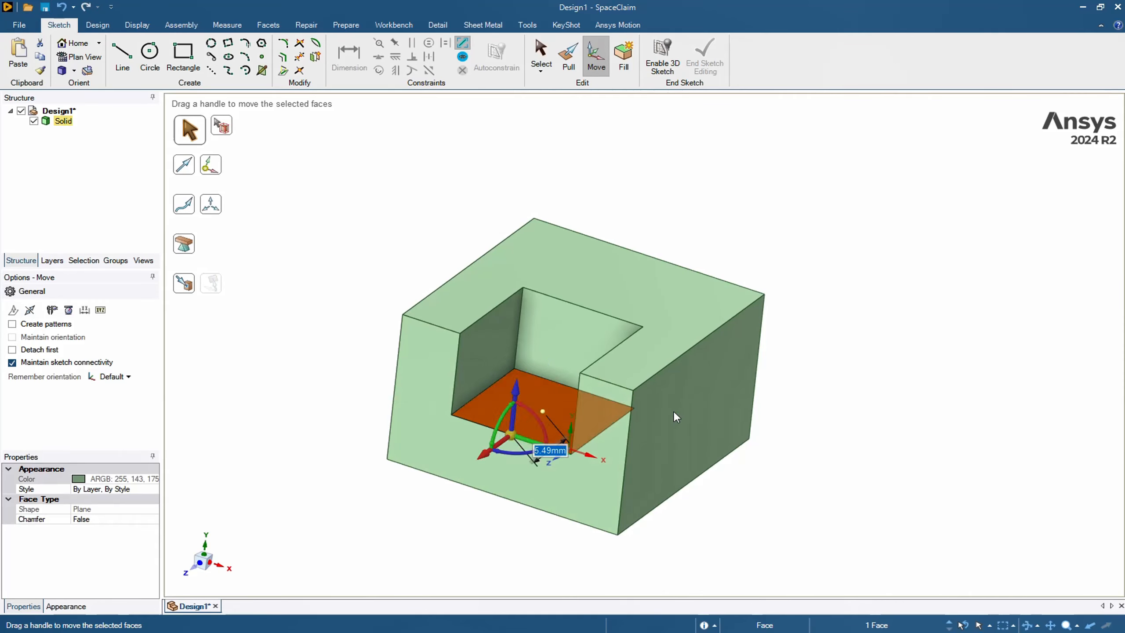
pyautogui.hotkey('ctrl', 'z')
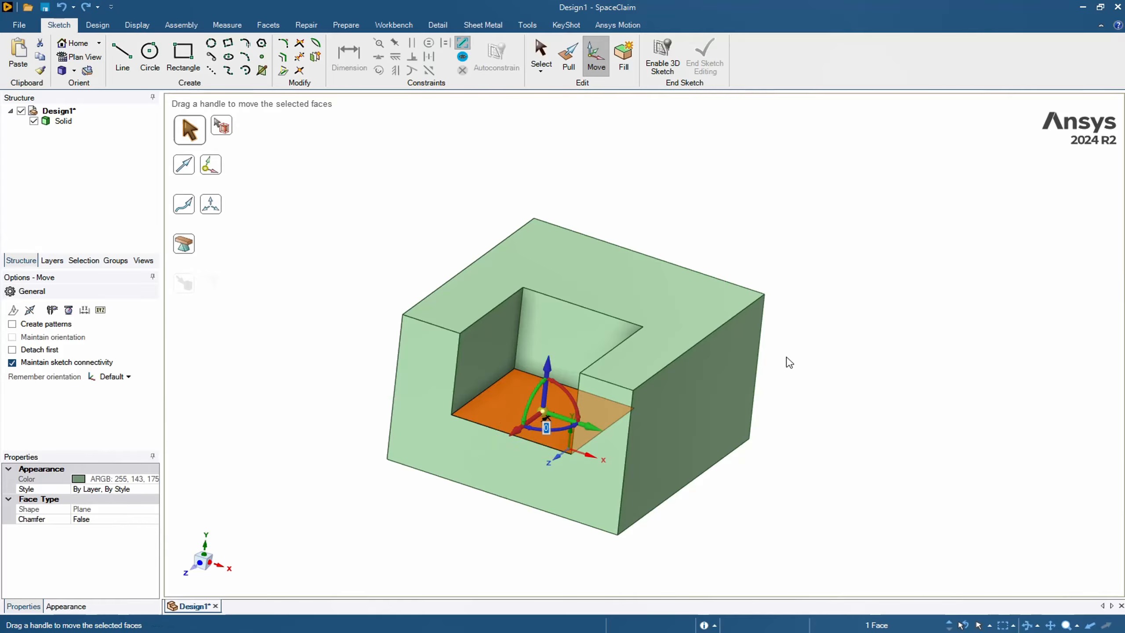
pyautogui.click(793, 266)
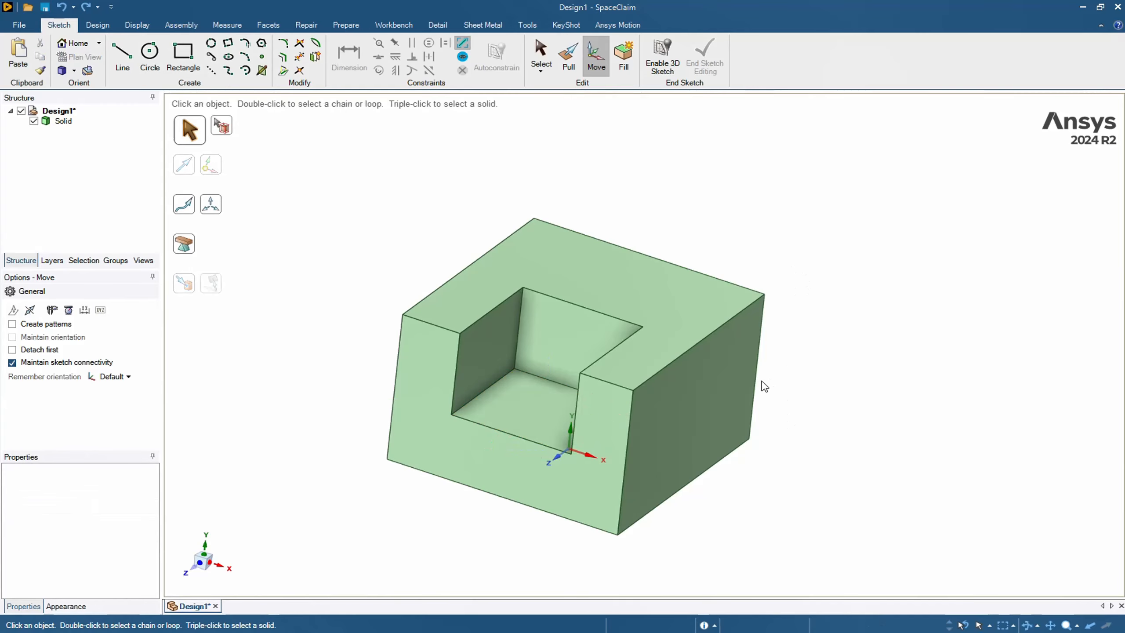
# Try moving the top edge of the block's +X side about 1.05 mm inward and about 2.47 mm upward, undoing each move.
pyautogui.click(717, 331)
pyautogui.moveTo(744, 360); pyautogui.dragTo(725, 381)
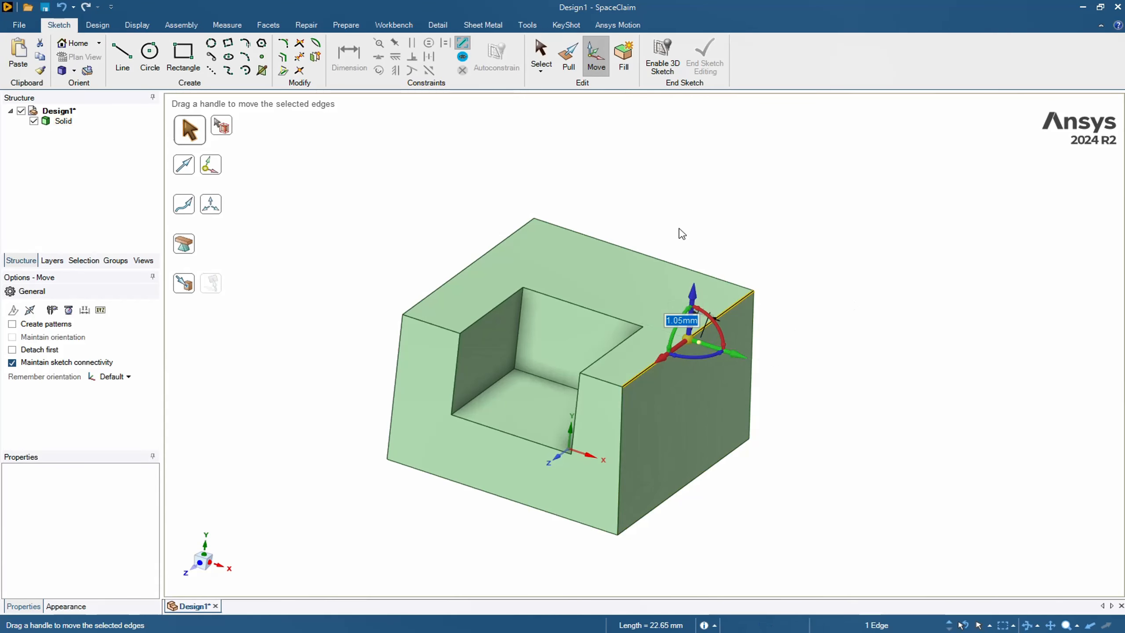
pyautogui.click(61, 7)
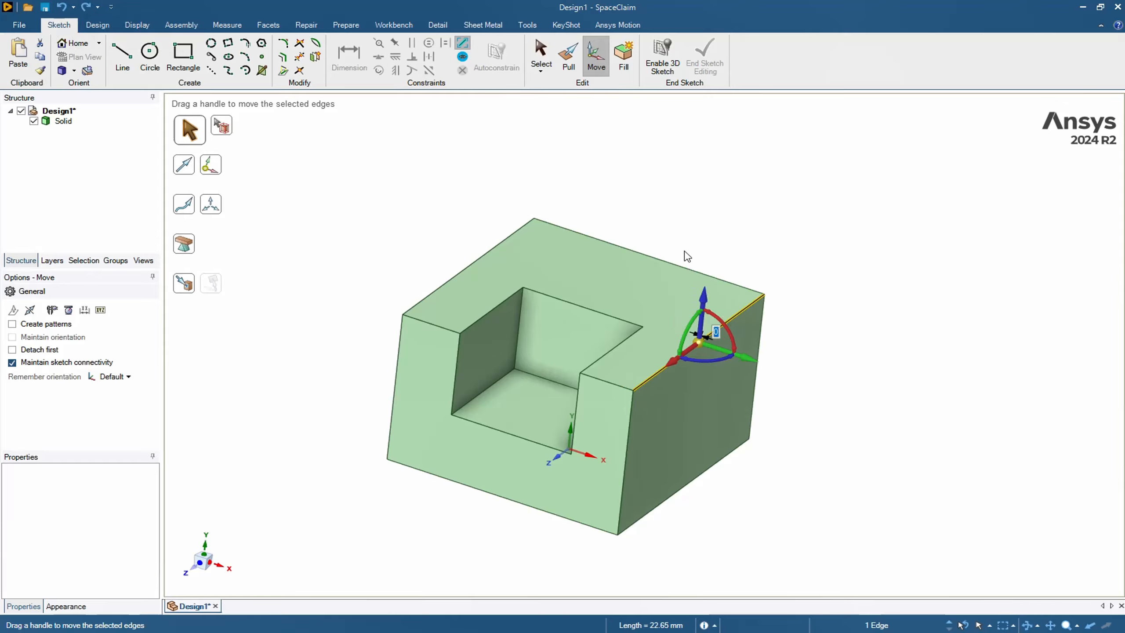
pyautogui.moveTo(698, 292)
pyautogui.mouseDown()
pyautogui.moveTo(711, 213)
pyautogui.moveTo(712, 291)
pyautogui.mouseUp()
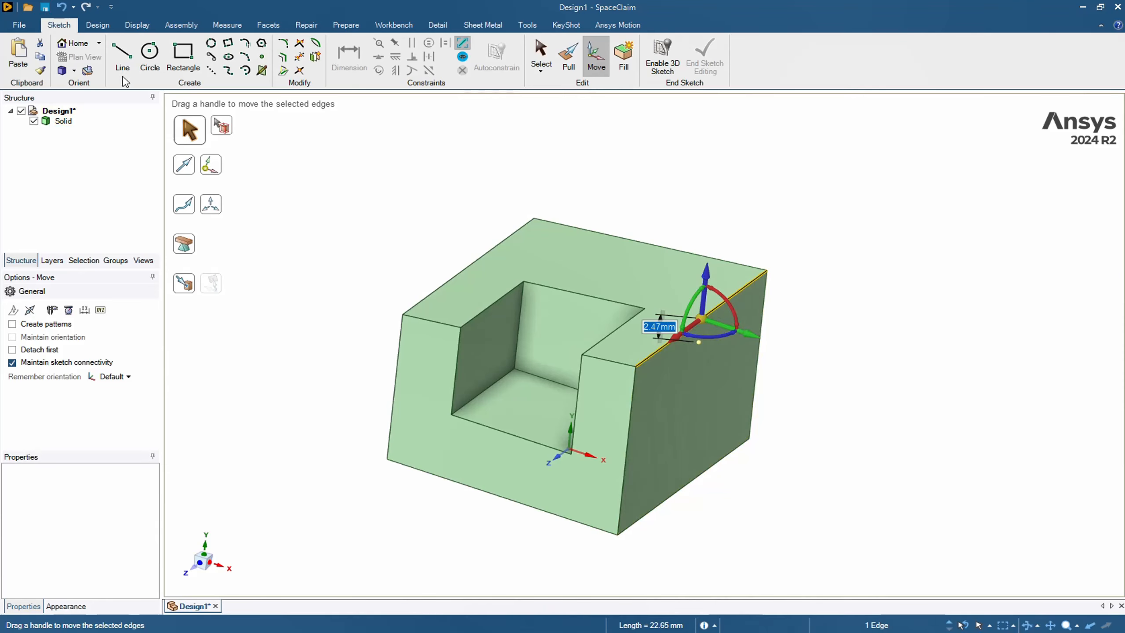
pyautogui.click(62, 6)
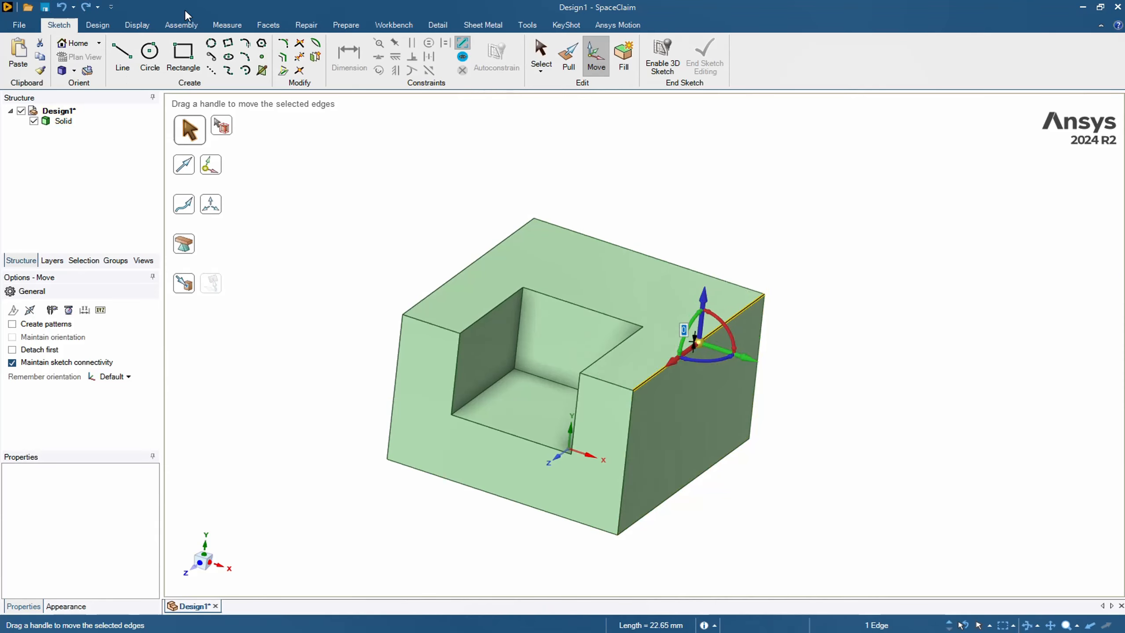
pyautogui.click(790, 221)
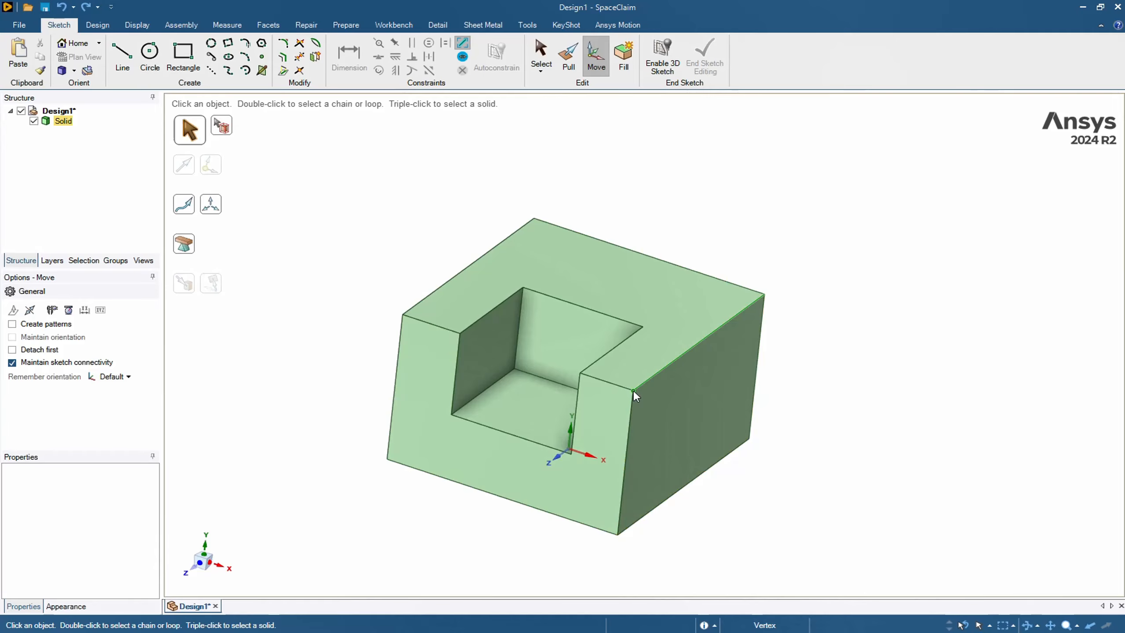
# Try moving the top front vertex on the block's +X side outward along Z, undoing the move and clearing the selection.
pyautogui.scroll(-3, 632, 390)
pyautogui.scroll(10, 633, 390)
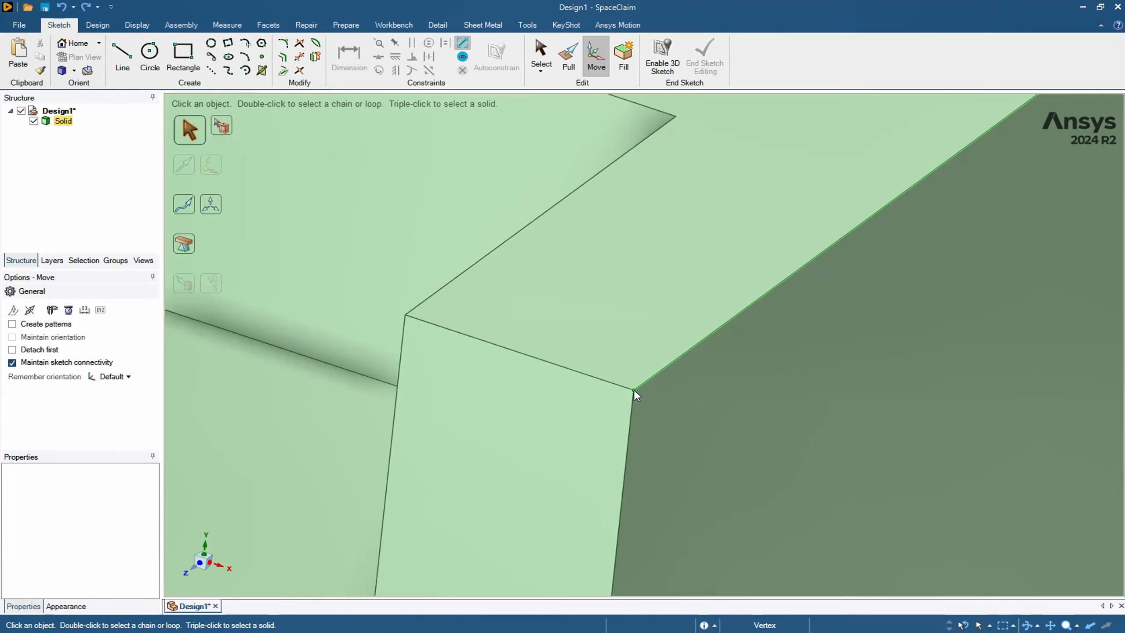
pyautogui.click(634, 389)
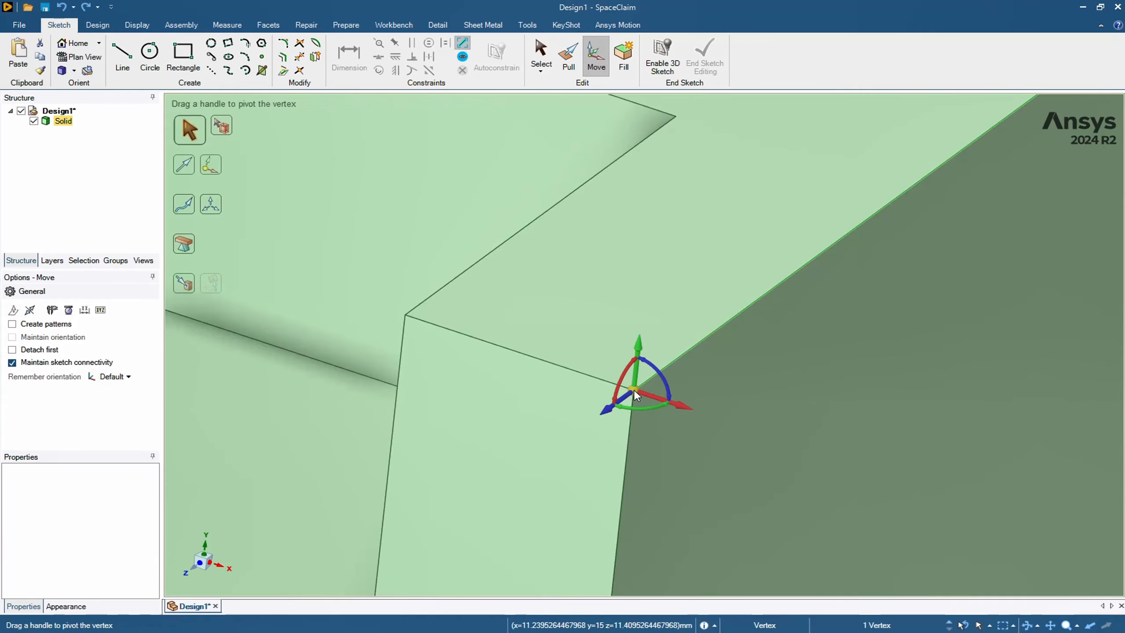
pyautogui.scroll(-10, 634, 389)
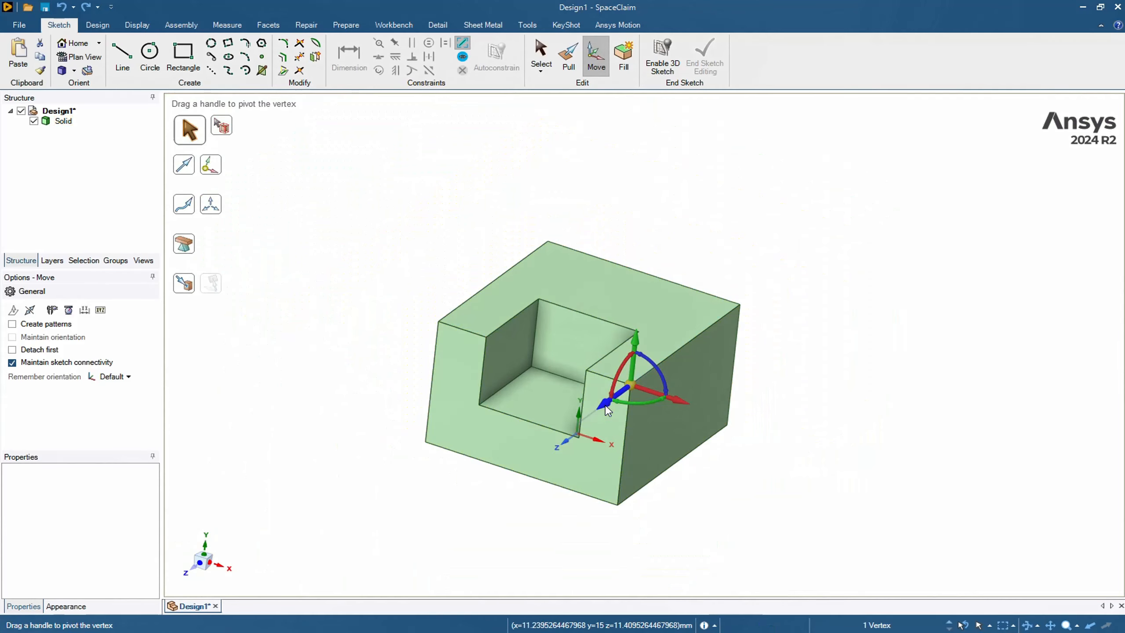
pyautogui.moveTo(606, 407); pyautogui.dragTo(475, 464)
pyautogui.click(60, 7)
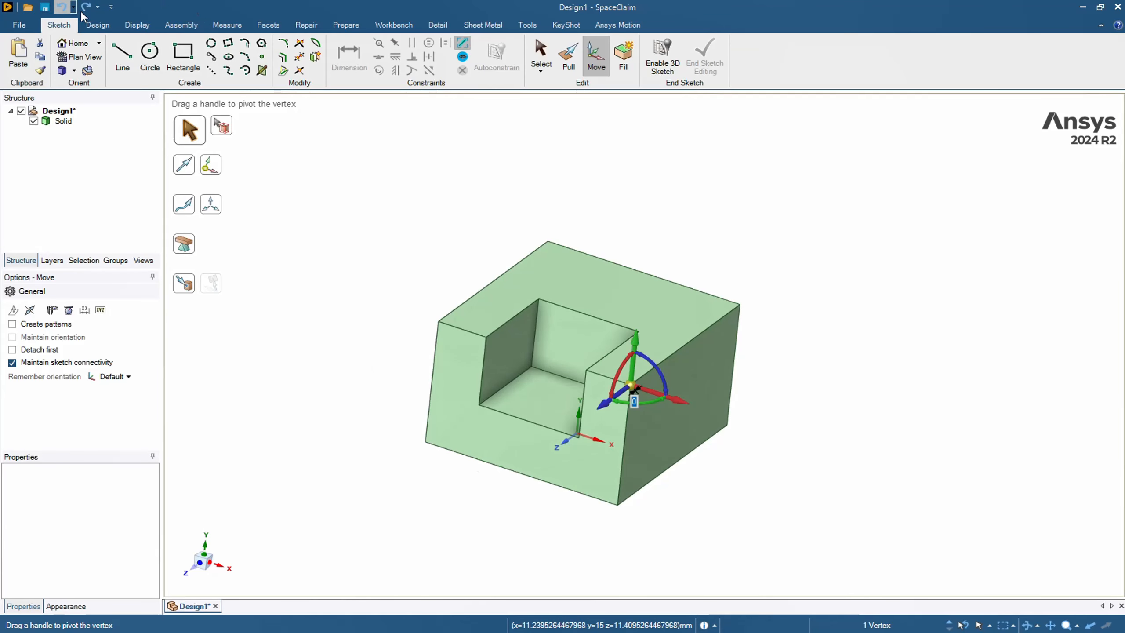
pyautogui.click(760, 266)
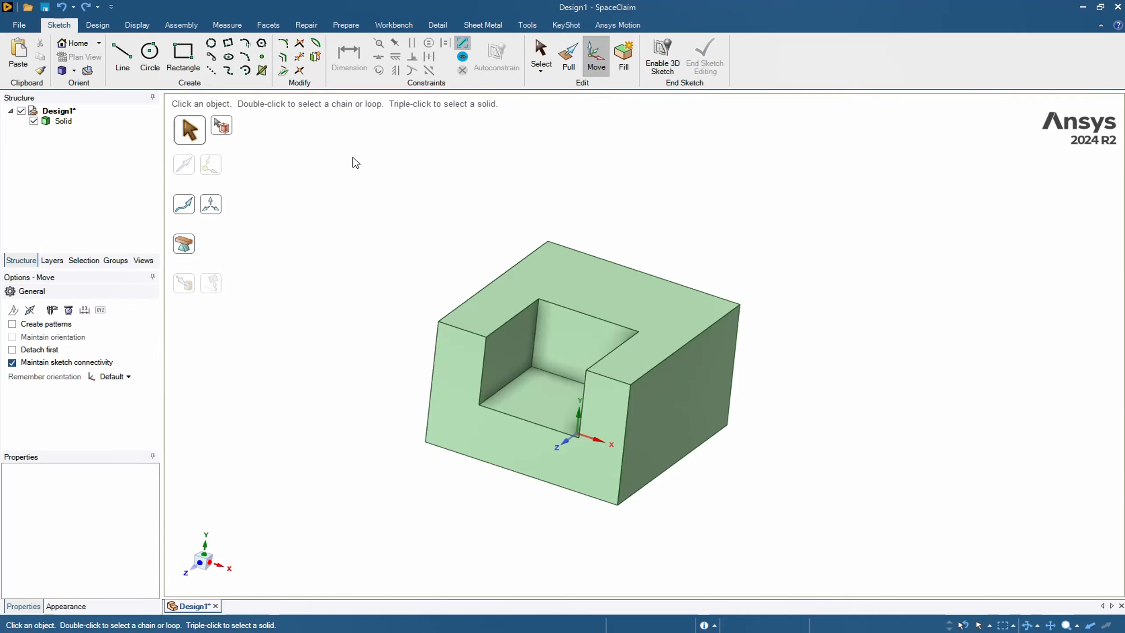
# Select the whole solid and move it about 13.34 mm back along Z, 4.12 mm down along Y and 2.68 mm along +X.
pyautogui.moveTo(517, 343); pyautogui.dragTo(744, 454)
pyautogui.moveTo(832, 533); pyautogui.dragTo(834, 535)
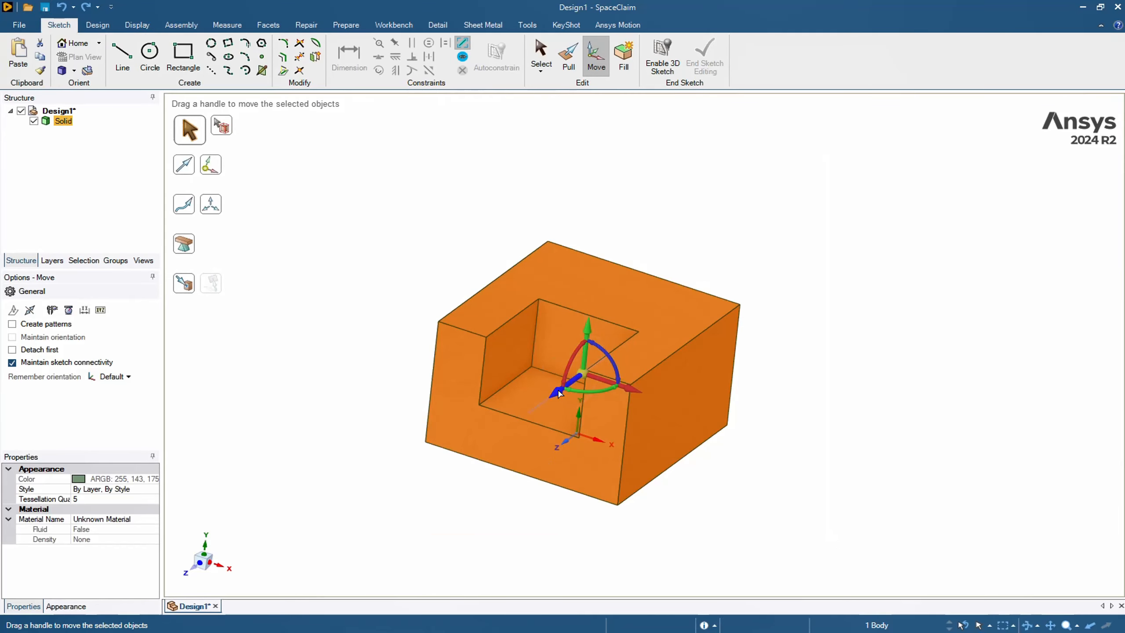
pyautogui.moveTo(559, 393); pyautogui.dragTo(660, 379)
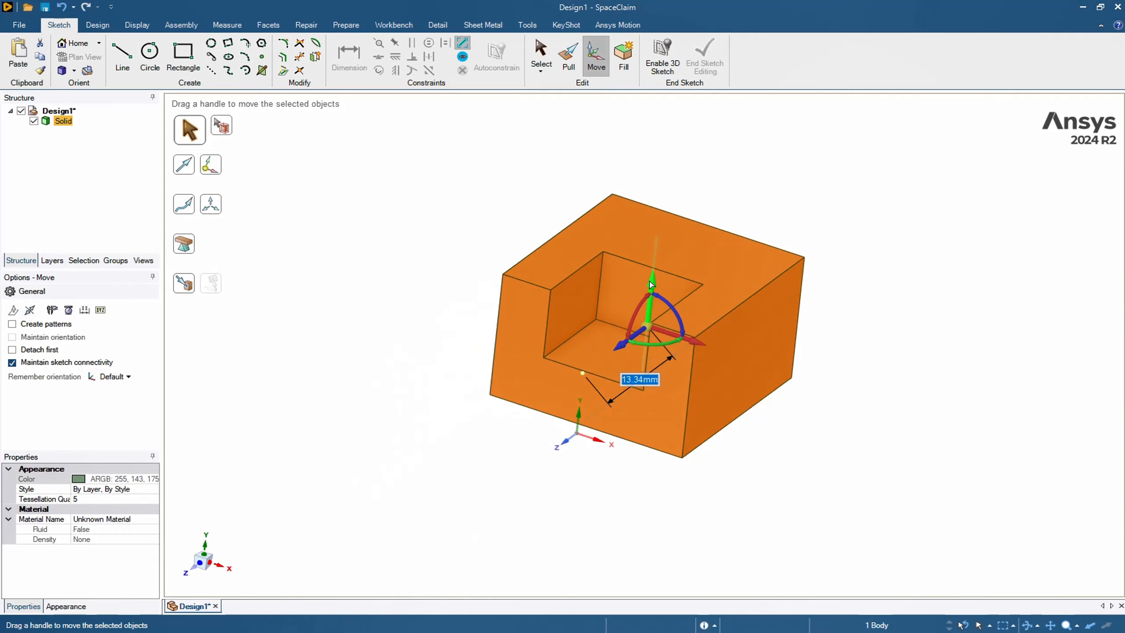
pyautogui.moveTo(652, 284)
pyautogui.mouseDown()
pyautogui.moveTo(656, 191)
pyautogui.moveTo(648, 306)
pyautogui.mouseUp()
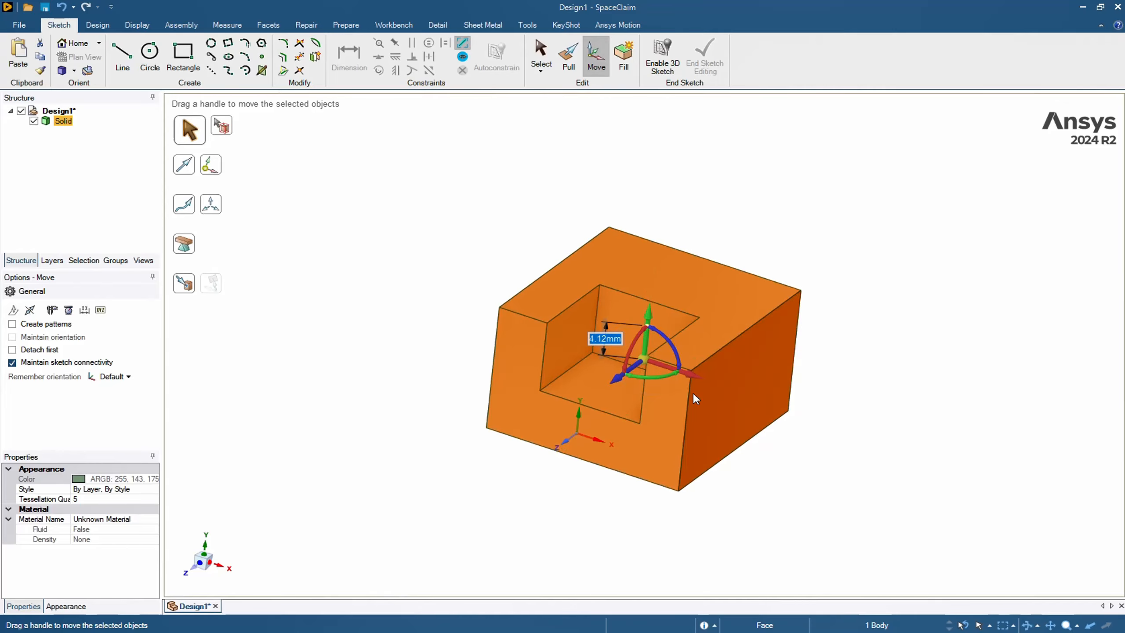
pyautogui.moveTo(688, 375); pyautogui.dragTo(712, 388)
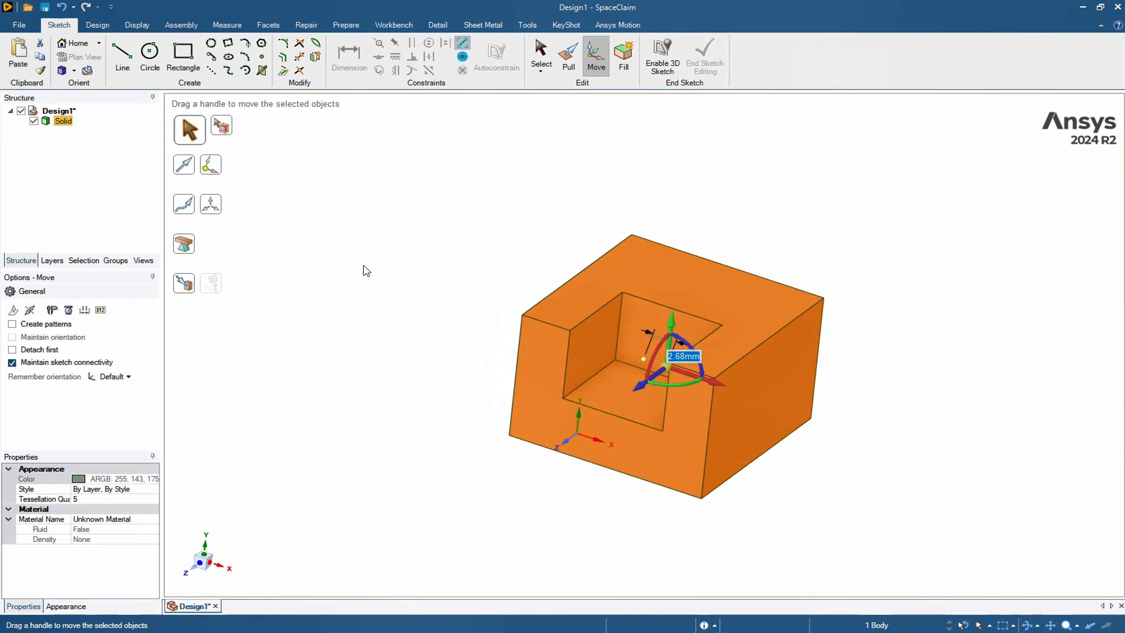
pyautogui.press('Escape')
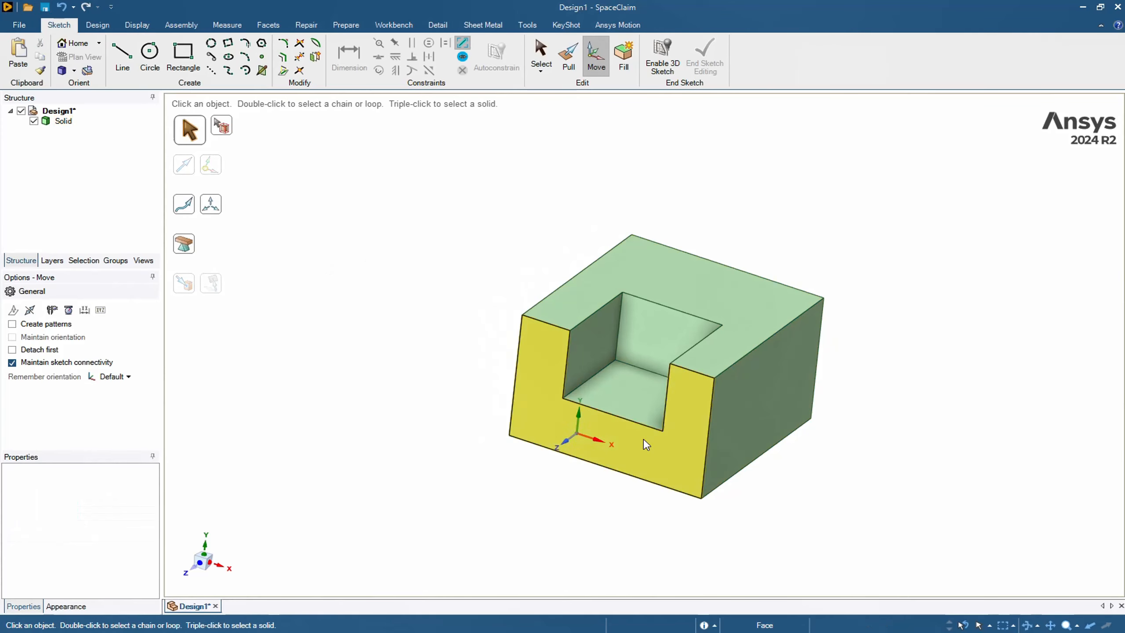
# Select the whole solid starting from one of its faces and move it about 9.99 mm forward along Z.
pyautogui.tripleClick(531, 388)
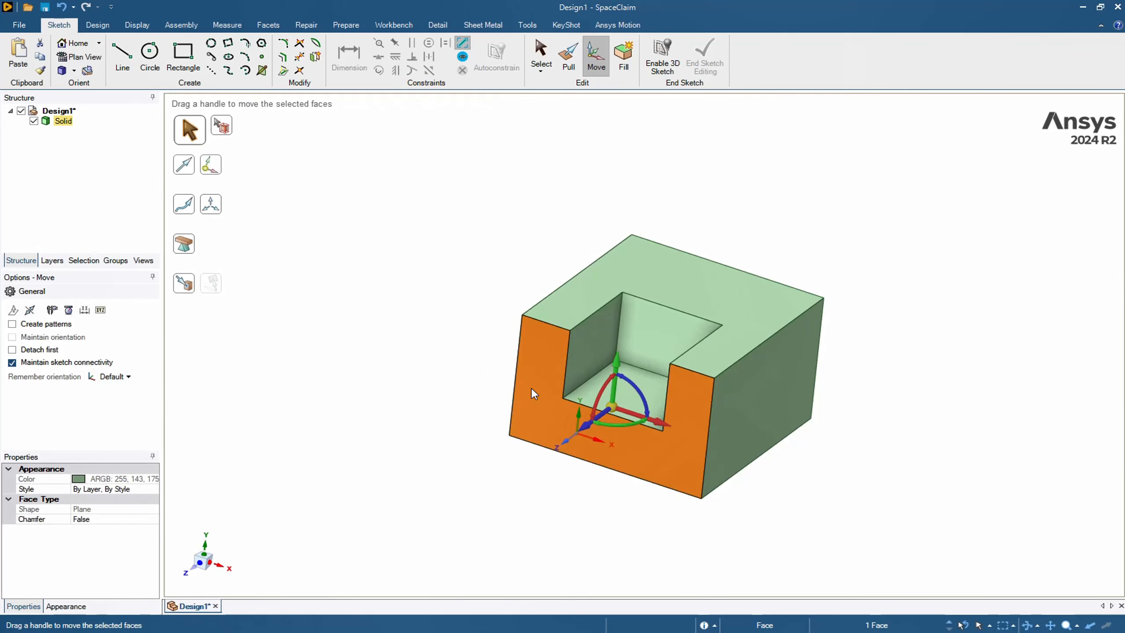
pyautogui.moveTo(665, 372); pyautogui.dragTo(639, 393)
pyautogui.click(844, 284)
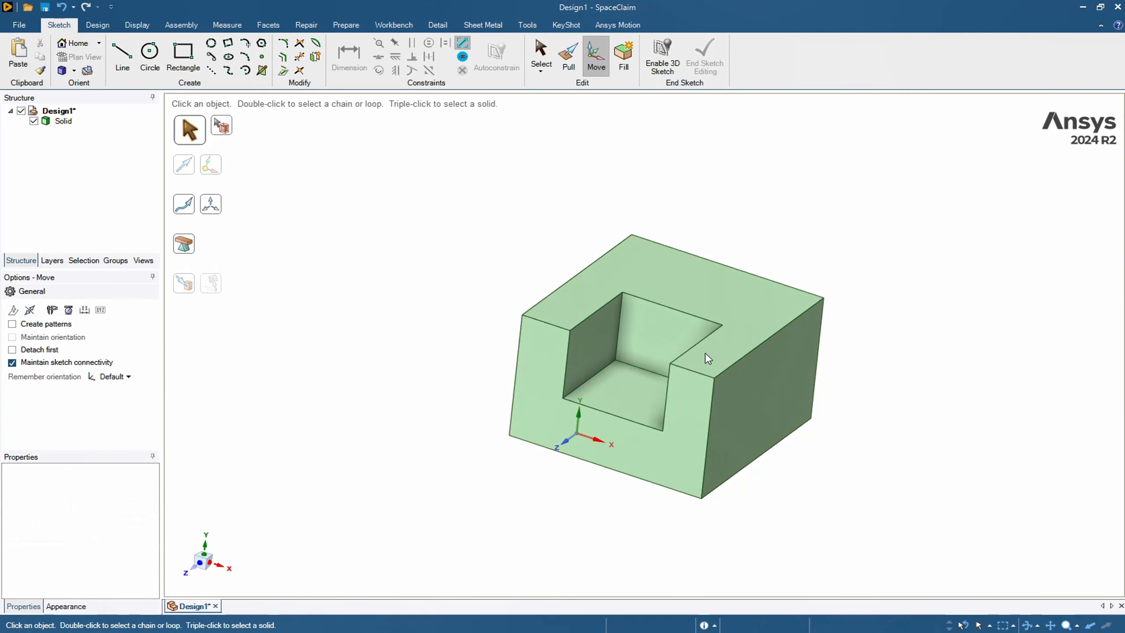
pyautogui.tripleClick(630, 371)
pyautogui.moveTo(643, 390); pyautogui.dragTo(610, 442)
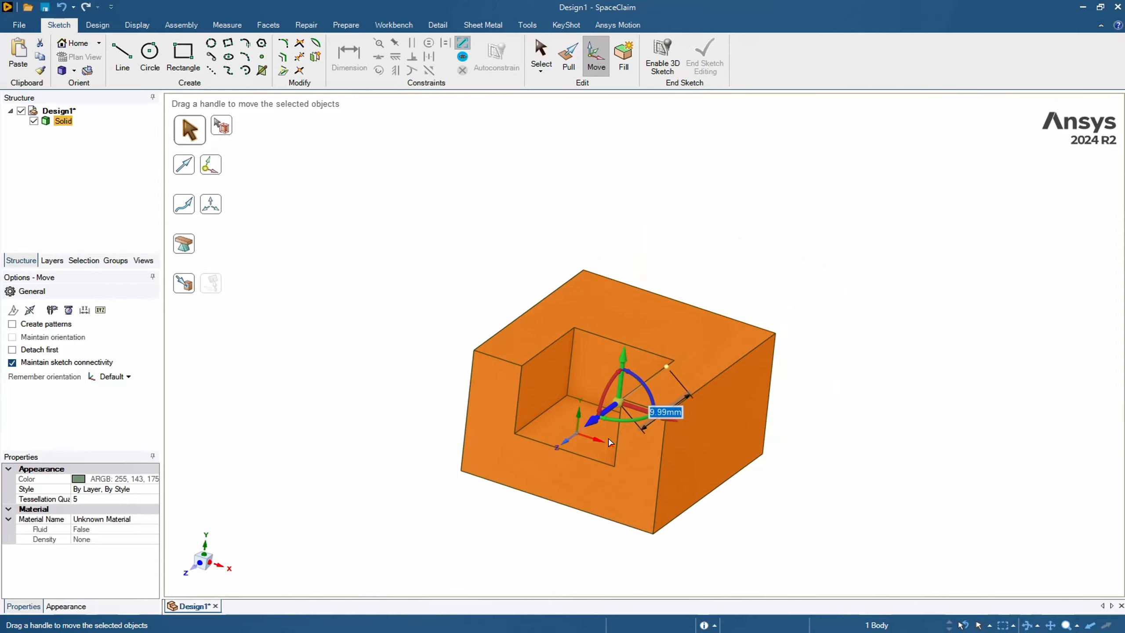
# Try rotating the whole solid about the Z axis, undo the rotation and clear the selection.
pyautogui.moveTo(623, 374)
pyautogui.mouseDown()
pyautogui.moveTo(618, 361)
pyautogui.moveTo(638, 380)
pyautogui.moveTo(609, 389)
pyautogui.moveTo(624, 370)
pyautogui.moveTo(617, 385)
pyautogui.moveTo(636, 400)
pyautogui.moveTo(601, 388)
pyautogui.moveTo(597, 399)
pyautogui.moveTo(617, 395)
pyautogui.mouseUp()
pyautogui.hotkey('ctrl', 'z')
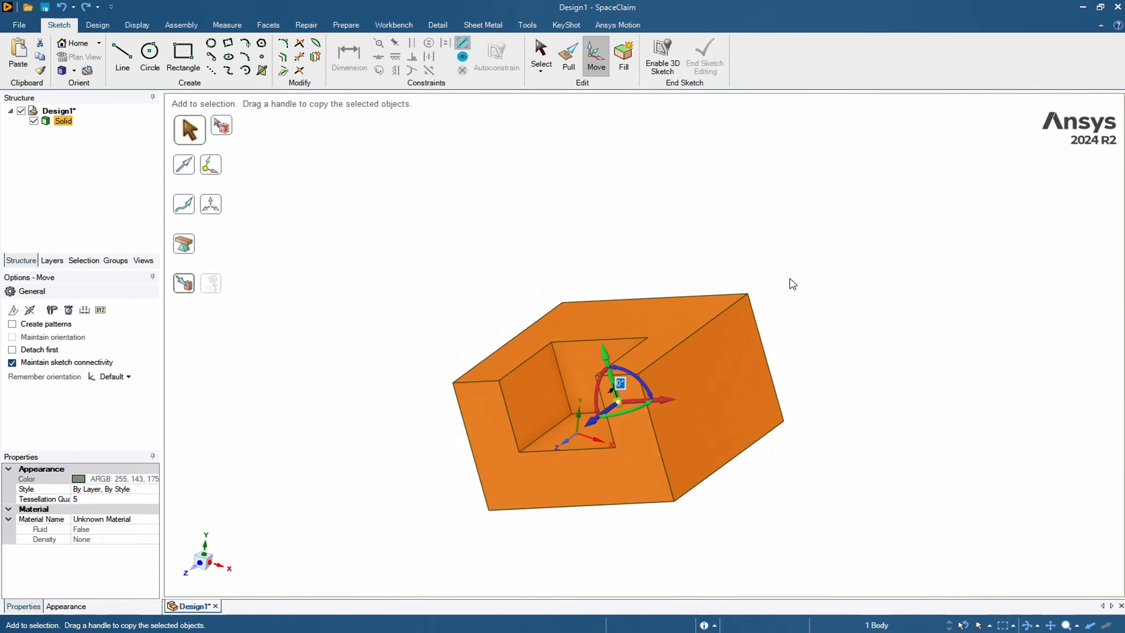
pyautogui.hotkey('ctrl', 'z')
pyautogui.click(854, 344)
pyautogui.scroll(4, 550, 467)
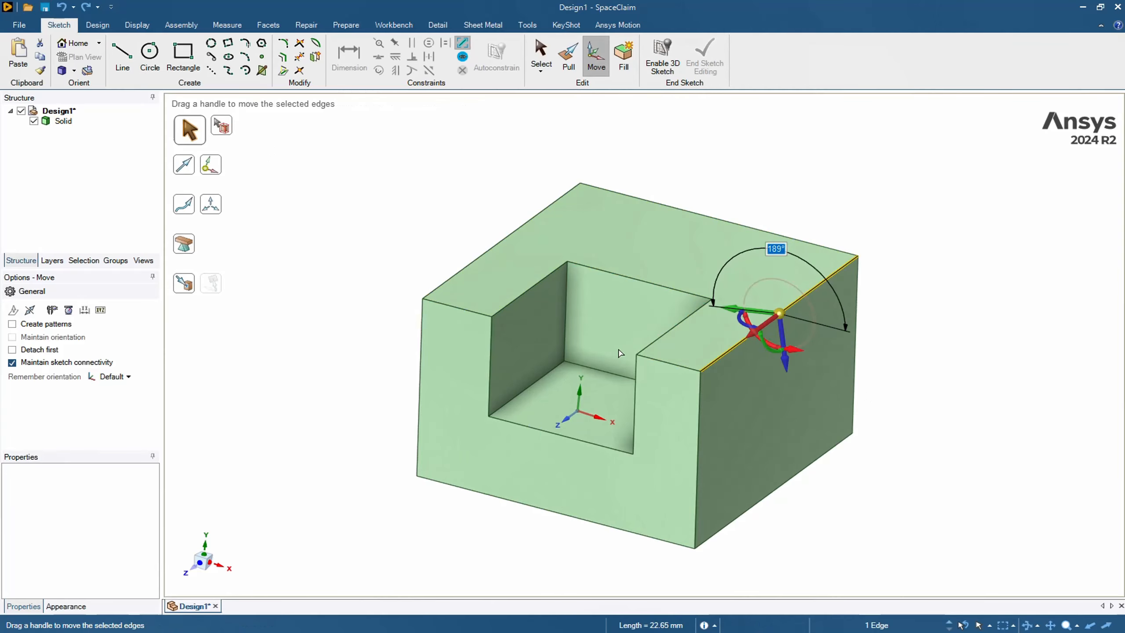
pyautogui.click(936, 297)
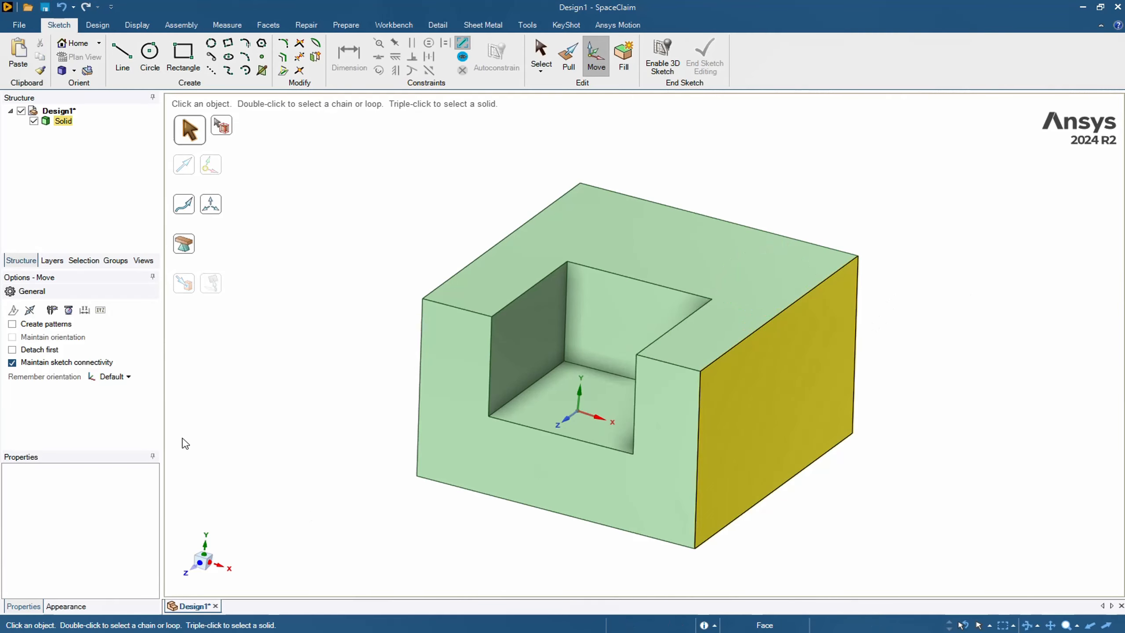
# Use Move's Select Component mode to pick the solid and rotate it about 3° around the Z axis.
pyautogui.click(224, 130)
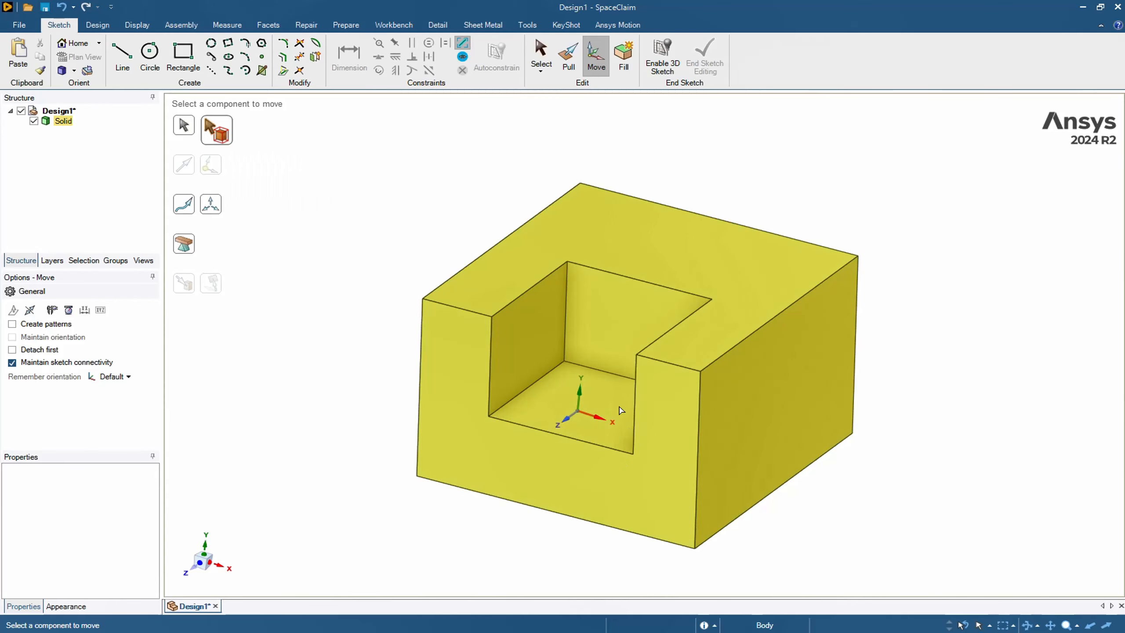
pyautogui.click(604, 426)
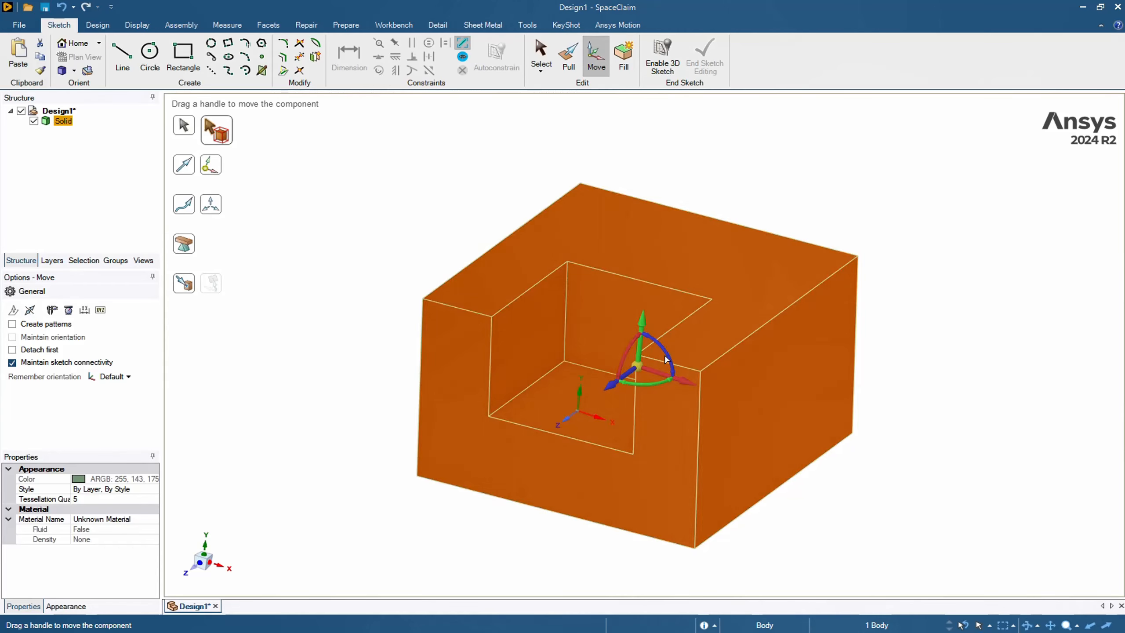
pyautogui.moveTo(658, 348); pyautogui.dragTo(646, 367)
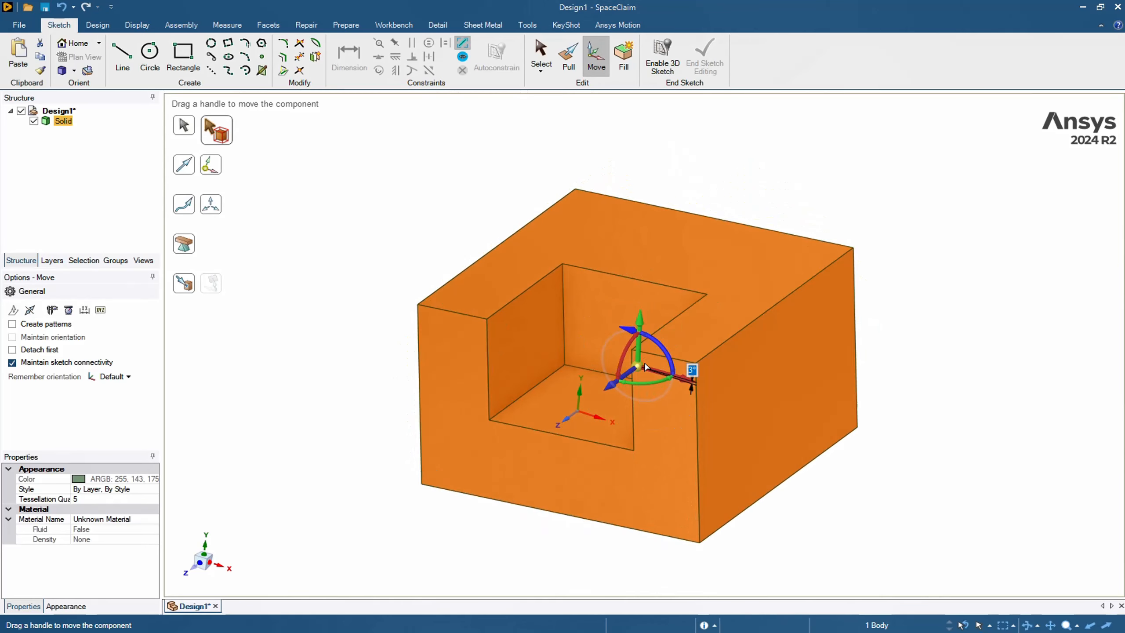
pyautogui.scroll(-3, 1024, 248)
pyautogui.scroll(5, 1006, 278)
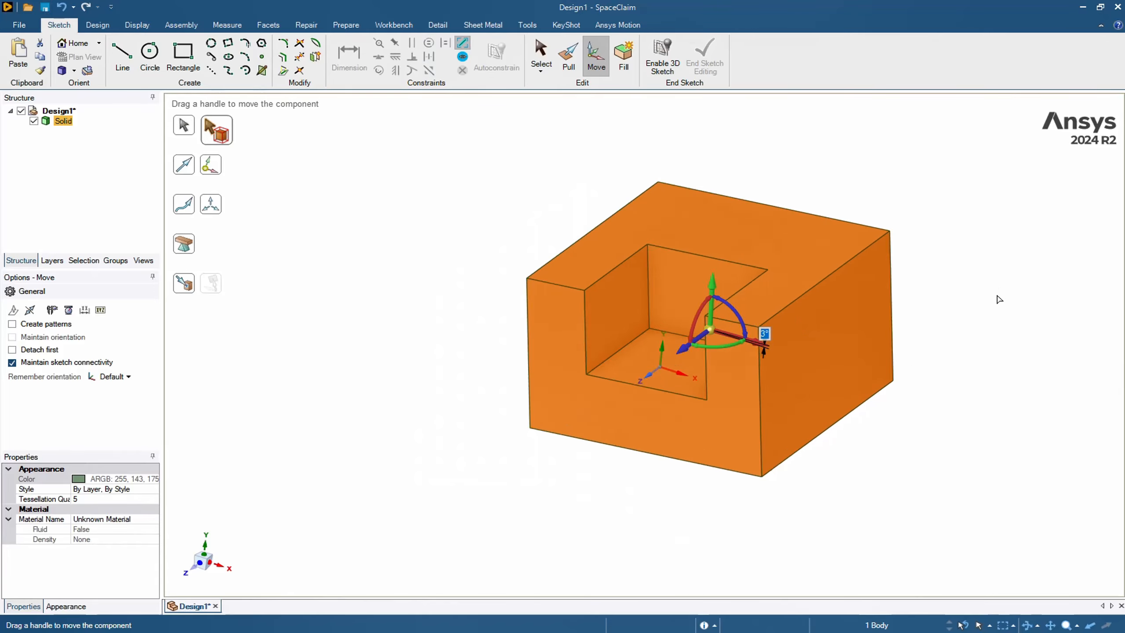
pyautogui.click(1005, 333)
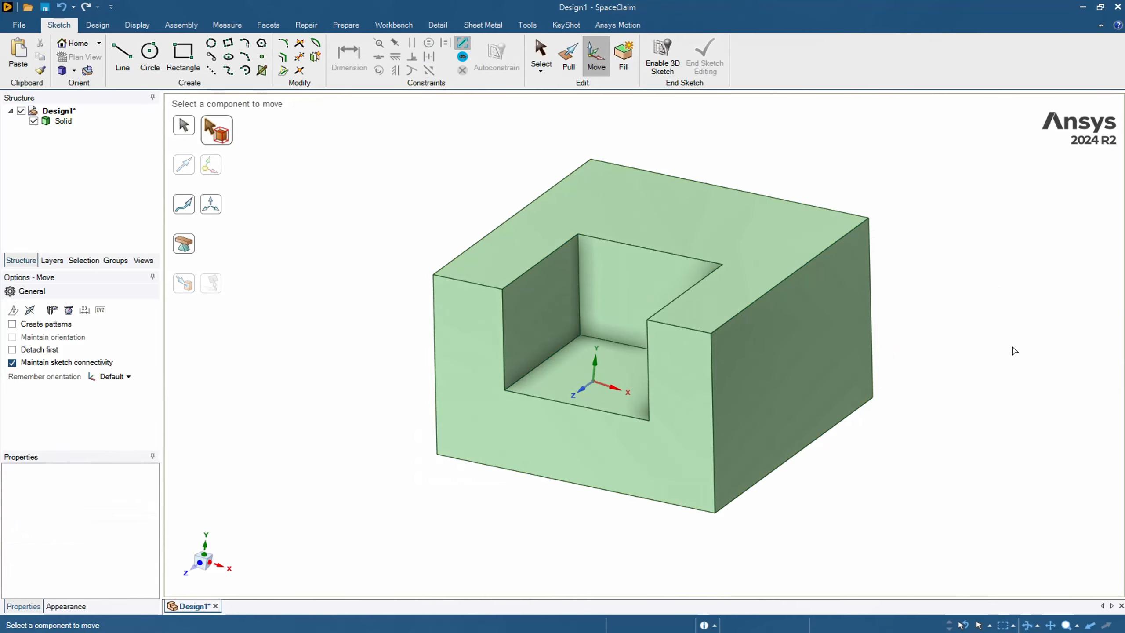
# Select the top edge of the block's +X side for moving and set the notch's +X-side top edge as its Fulcrum.
pyautogui.click(586, 315)
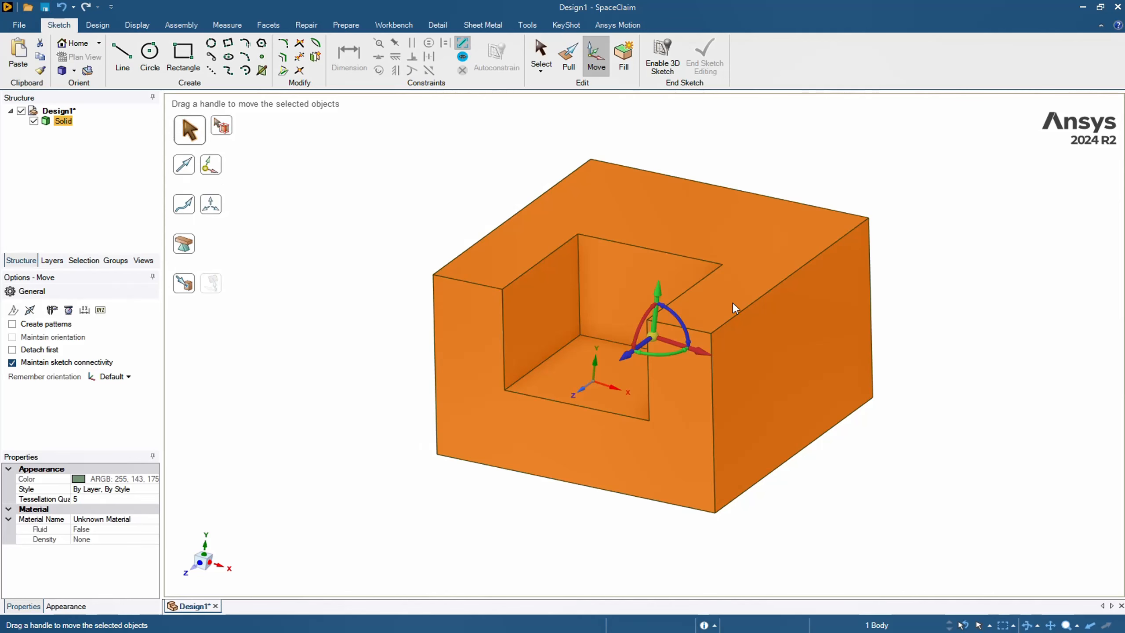
pyautogui.click(759, 300)
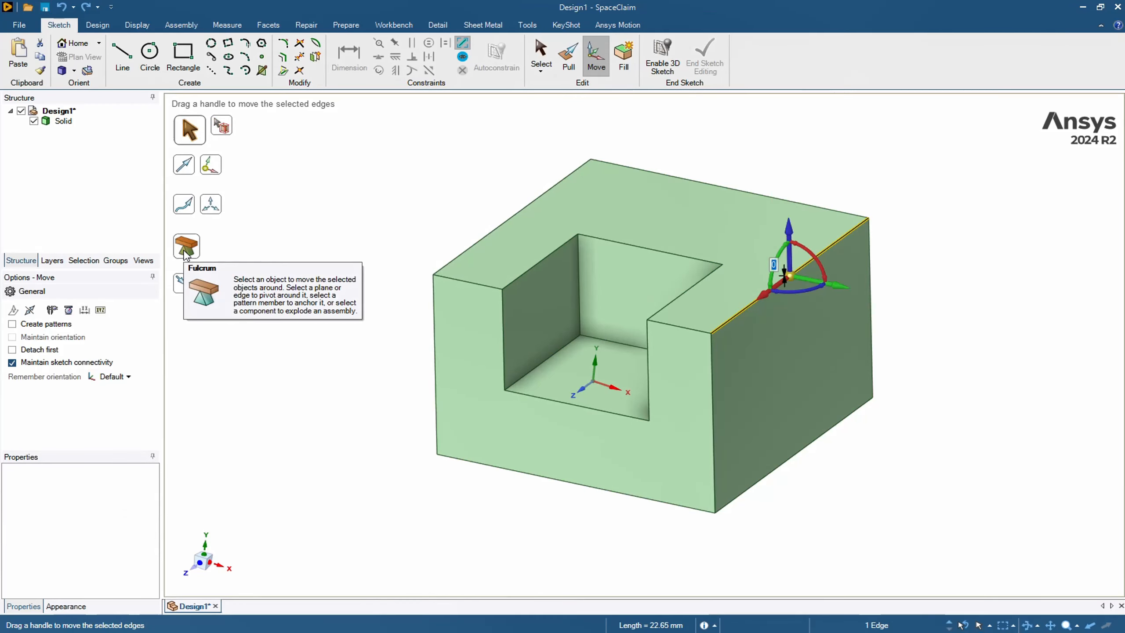
pyautogui.click(186, 248)
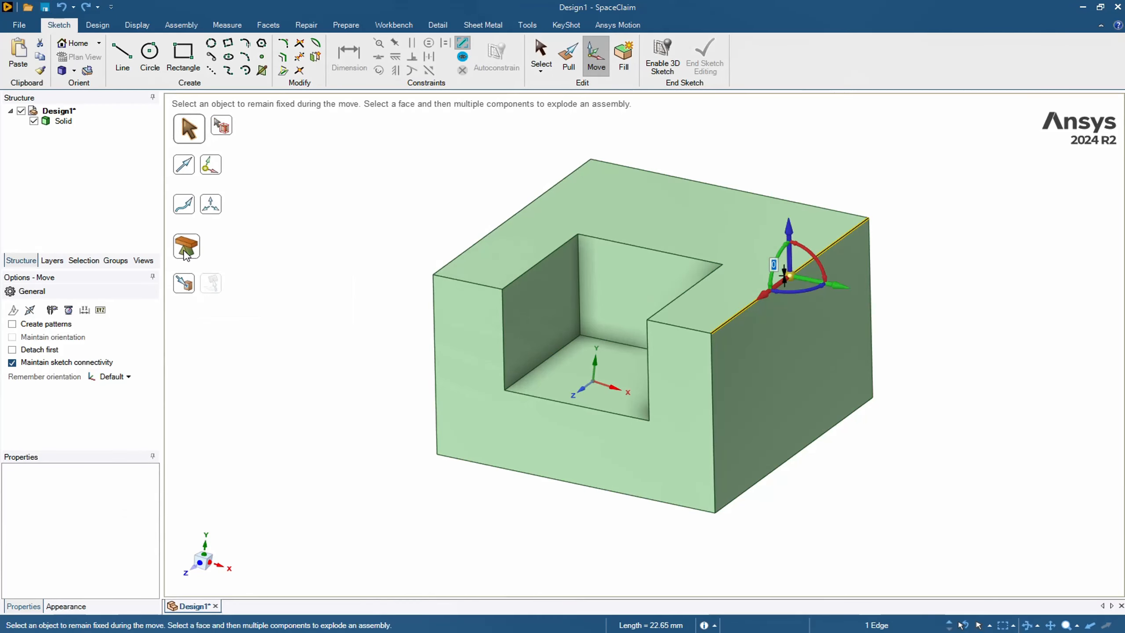
pyautogui.click(689, 289)
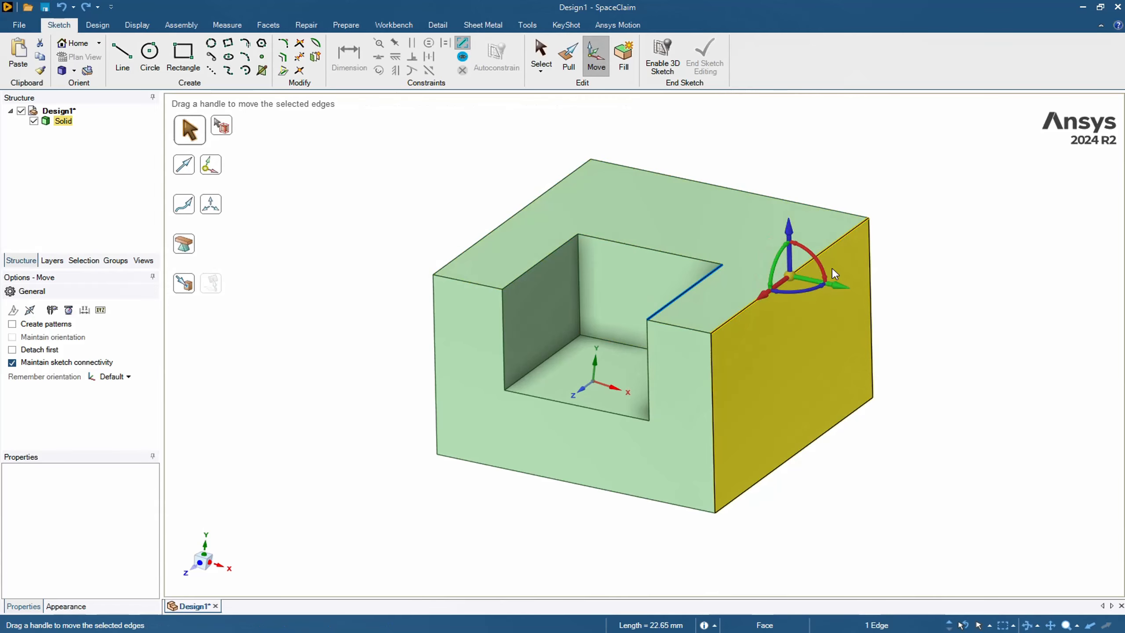
# Try moving the selected edge vertically around the Fulcrum, including about 0.43 mm upward, undoing each move.
pyautogui.moveTo(796, 225); pyautogui.dragTo(829, 279)
pyautogui.moveTo(798, 243); pyautogui.dragTo(763, 268)
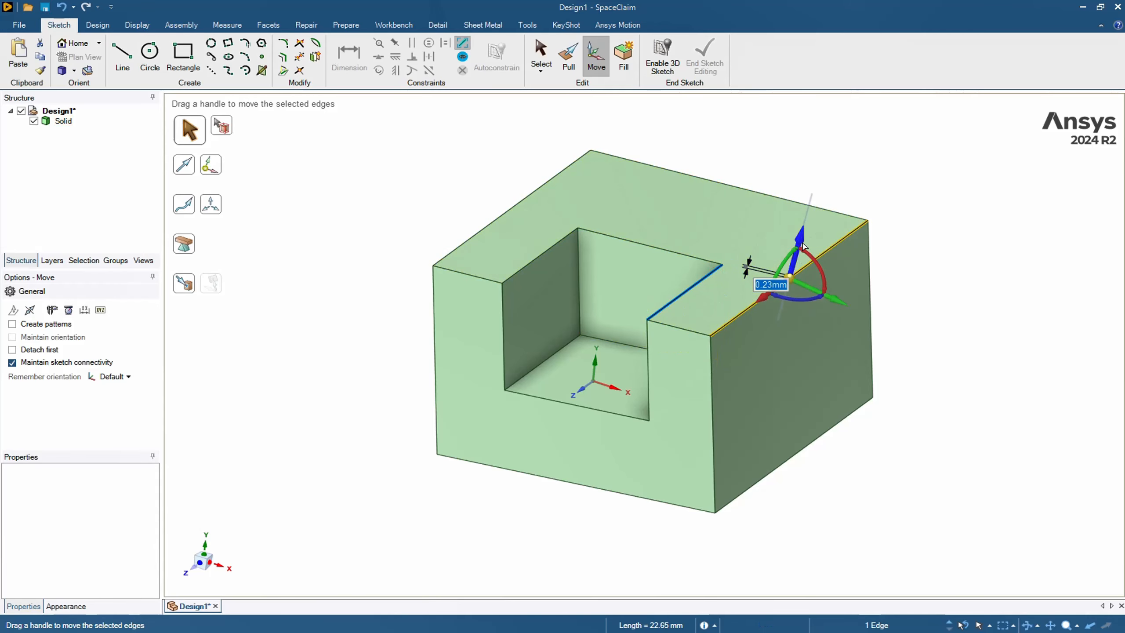
pyautogui.moveTo(802, 224)
pyautogui.mouseDown()
pyautogui.moveTo(748, 163)
pyautogui.moveTo(731, 160)
pyautogui.moveTo(762, 316)
pyautogui.moveTo(786, 257)
pyautogui.moveTo(789, 153)
pyautogui.moveTo(790, 239)
pyautogui.mouseUp()
pyautogui.hotkey('ctrl', 'z')
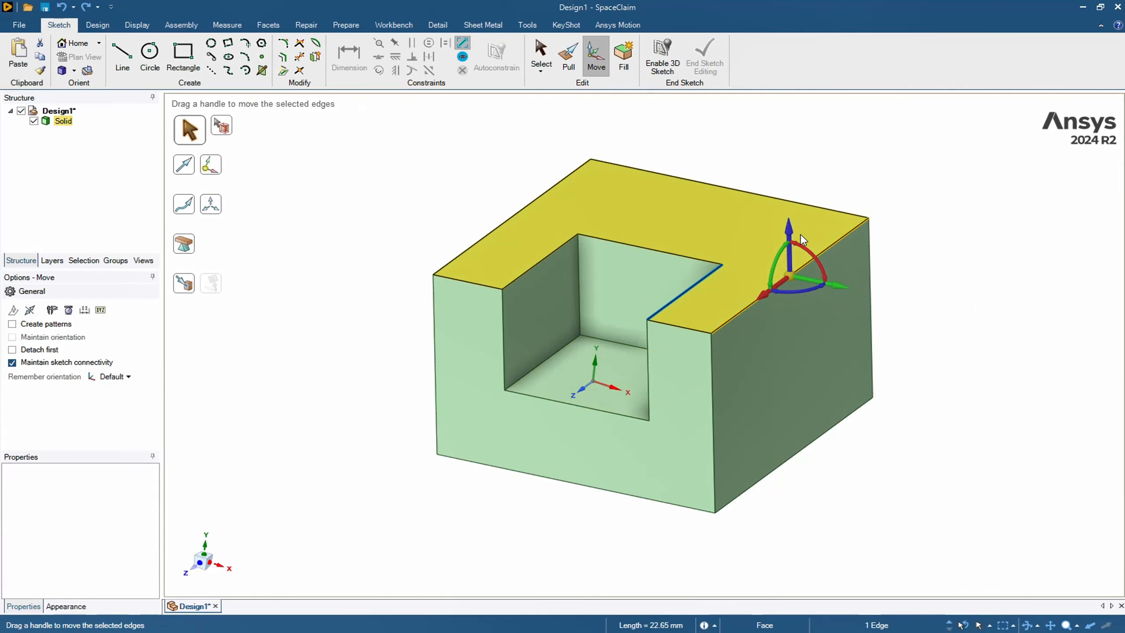
pyautogui.moveTo(793, 238)
pyautogui.mouseDown()
pyautogui.moveTo(759, 220)
pyautogui.moveTo(788, 230)
pyautogui.mouseUp()
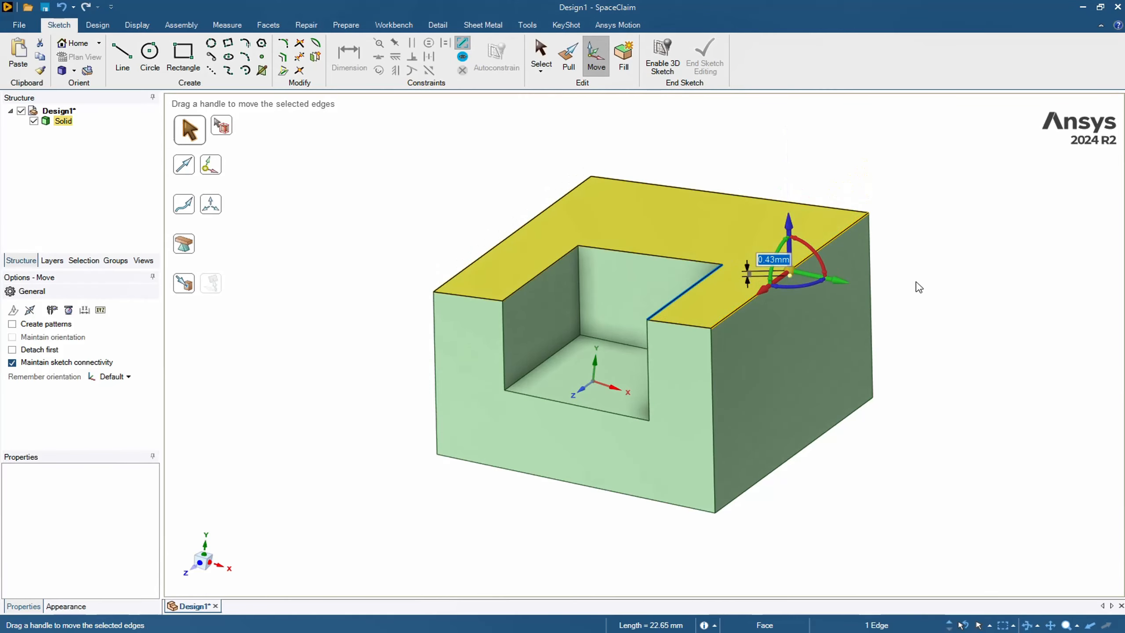
pyautogui.hotkey('ctrl', 'z')
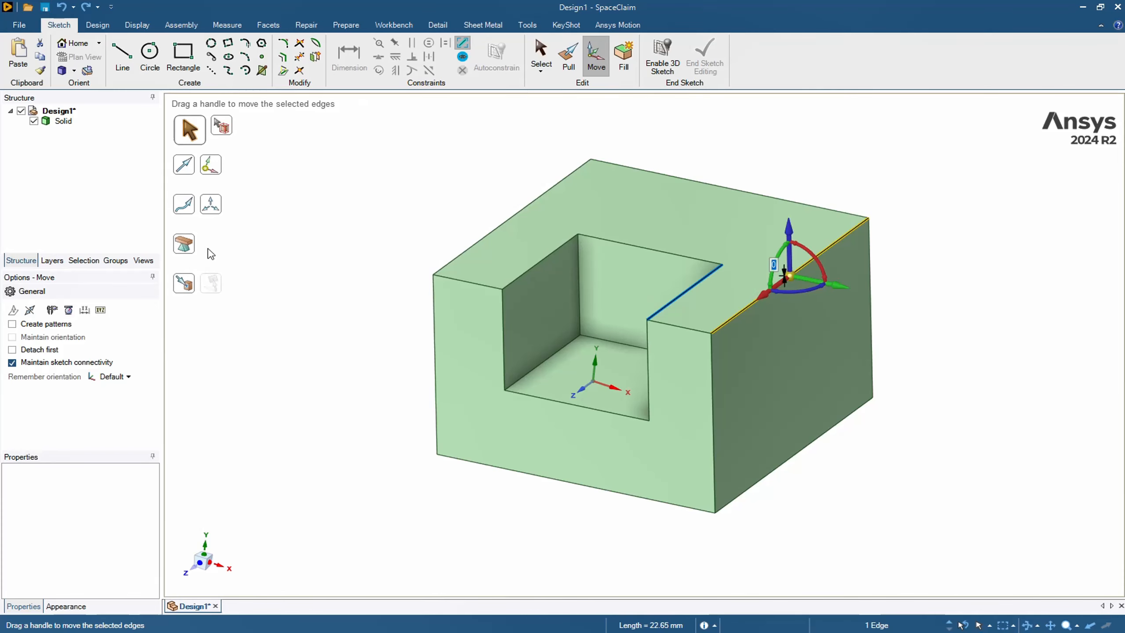
# Set the notch's -X-side top edge as the Fulcrum and try moving the selected outer edge vertically around it, undoing the move.
pyautogui.click(192, 248)
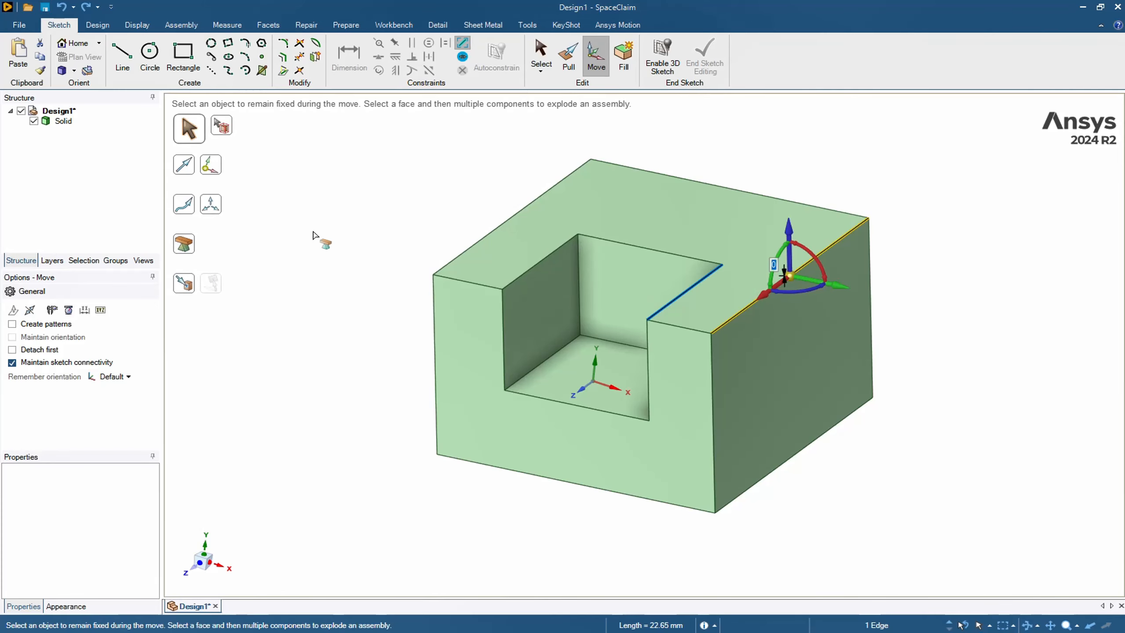
pyautogui.click(532, 268)
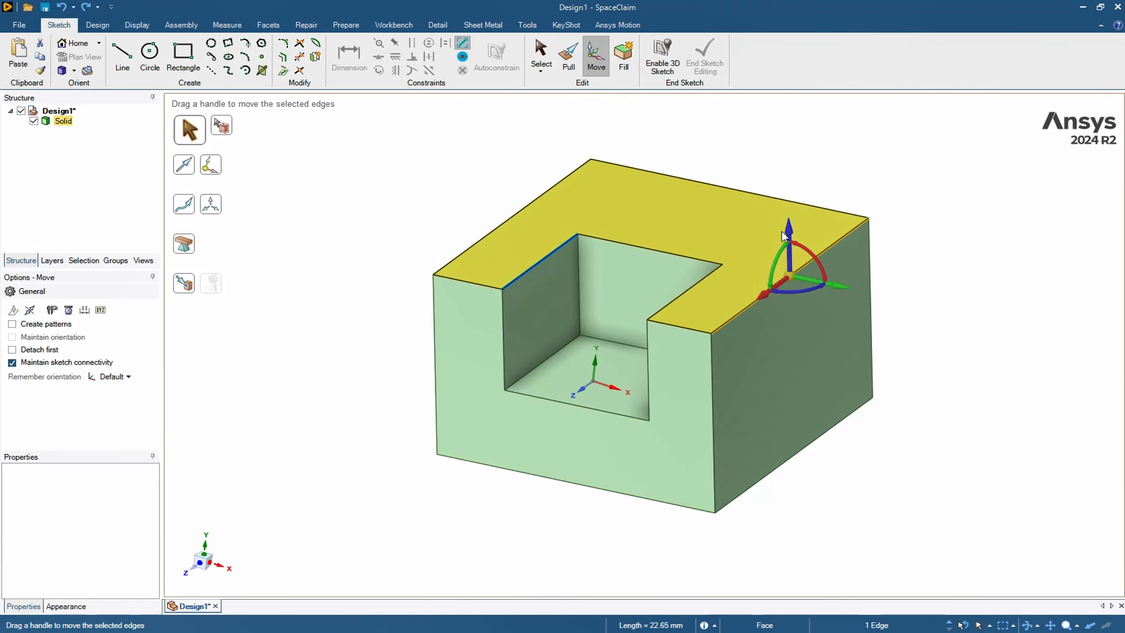
pyautogui.moveTo(791, 234); pyautogui.dragTo(789, 266)
pyautogui.hotkey('ctrl', 'z')
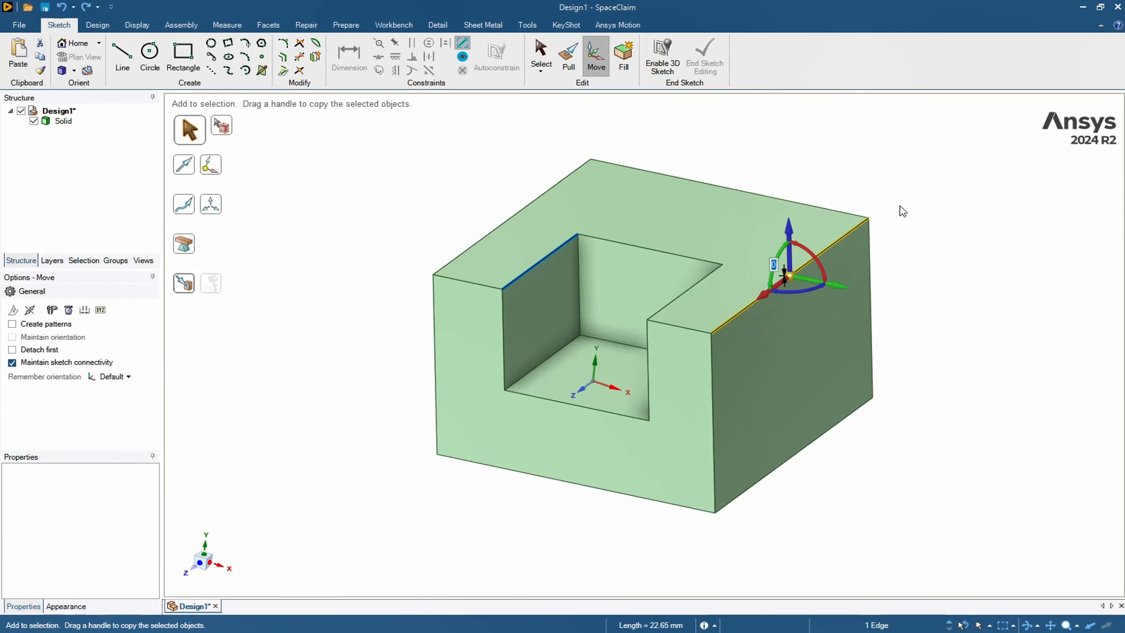
pyautogui.click(918, 337)
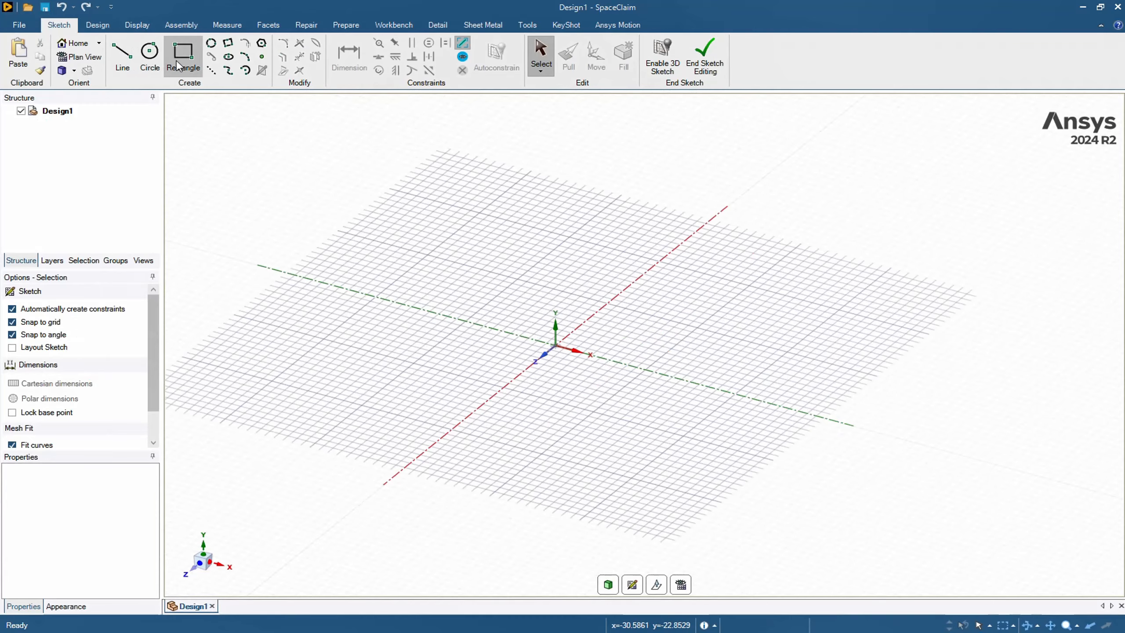
# Draw two circles about 4 mm in diameter on the -X side of the origin, one centred on the X axis and one behind it.
pyautogui.click(150, 53)
pyautogui.click(517, 279)
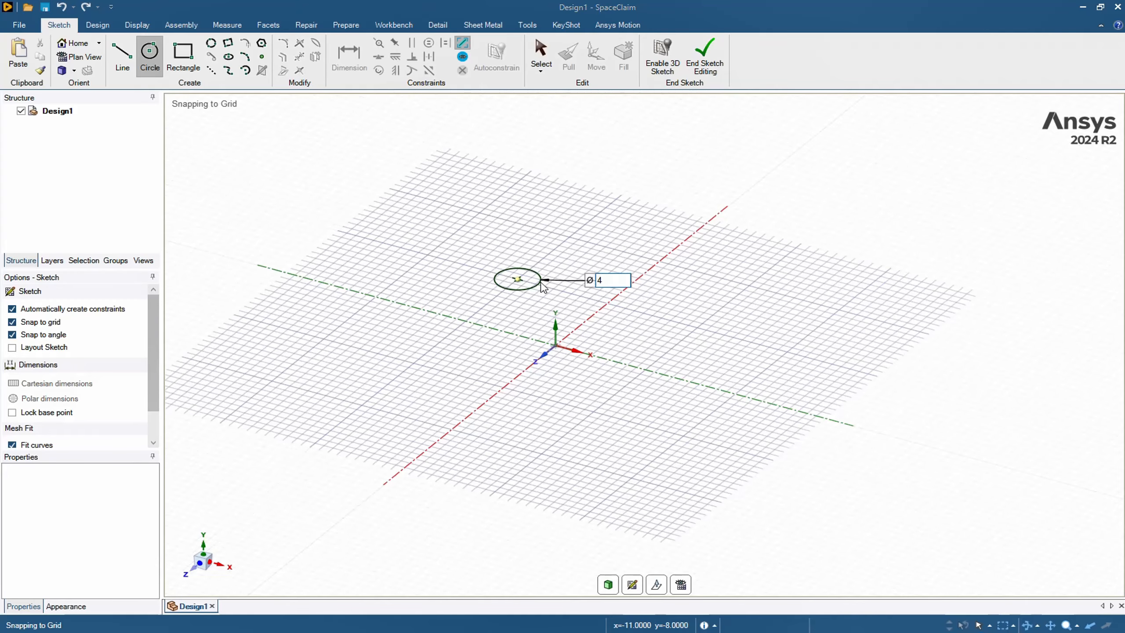
pyautogui.click(542, 284)
pyautogui.click(465, 321)
pyautogui.click(486, 320)
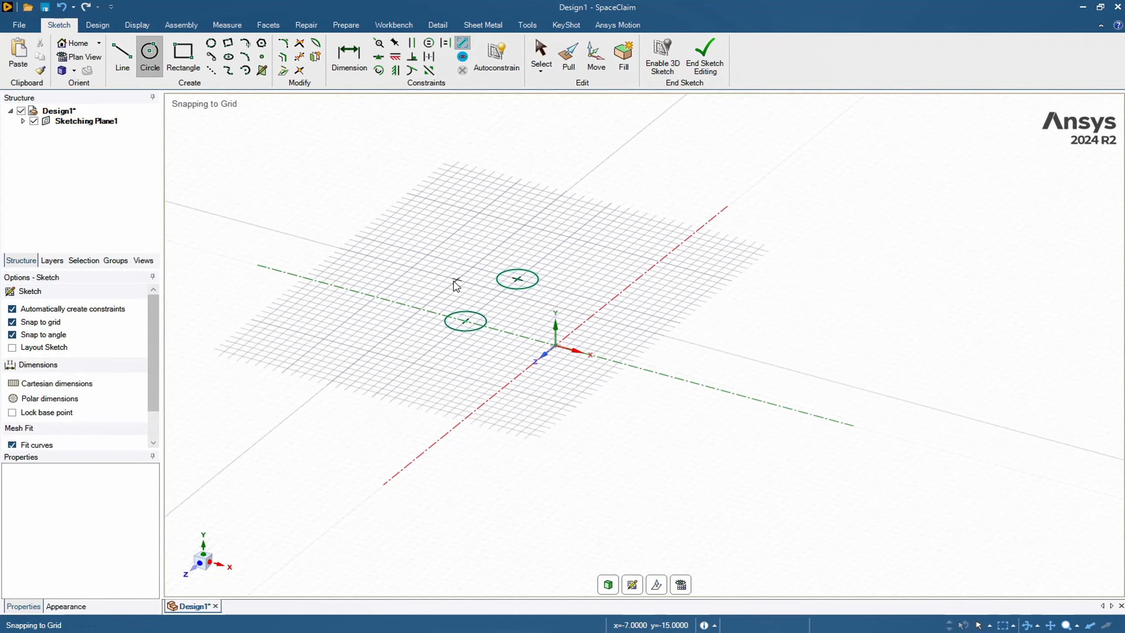
# Draw two more circles about 4 mm in diameter near the first pair, completing a two-by-two arrangement.
pyautogui.click(452, 283)
pyautogui.click(471, 283)
pyautogui.click(531, 316)
pyautogui.click(552, 319)
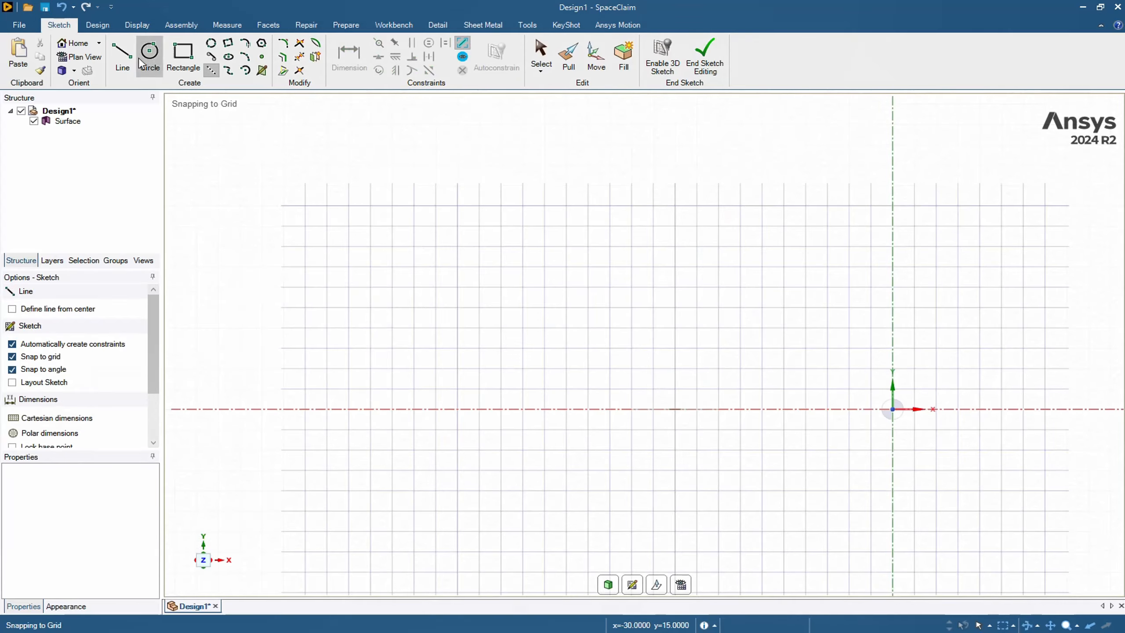
# Draw a vertical construction line about 10 mm high on the XY plane, rising from the X axis between the circles, and finish the sketch.
pyautogui.click(740, 410)
pyautogui.click(741, 207)
pyautogui.press('h')
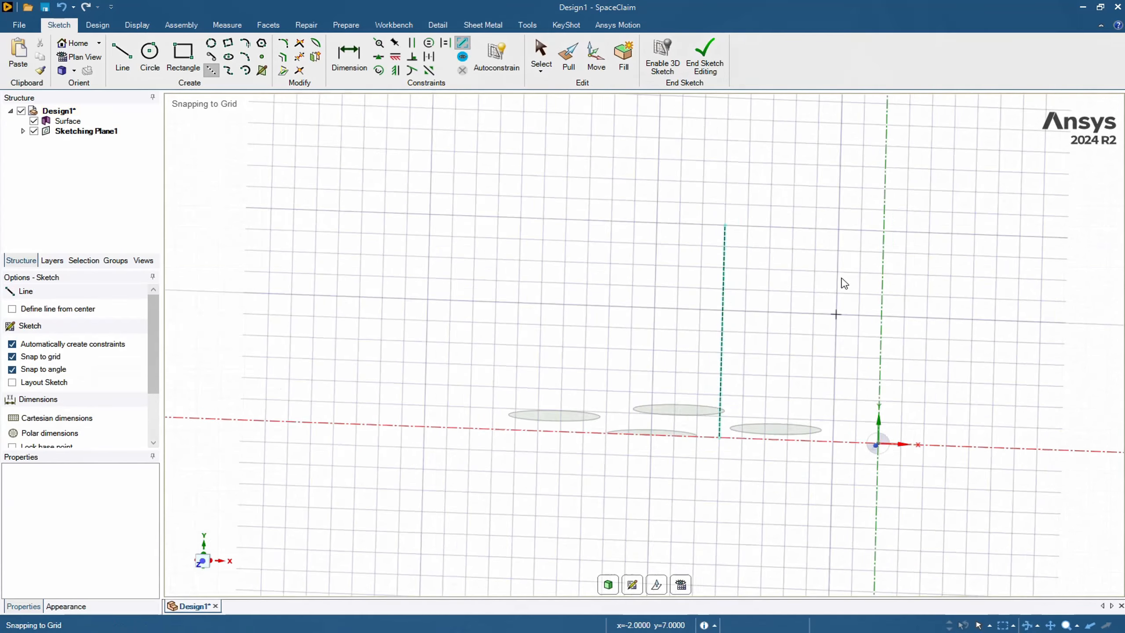
pyautogui.click(608, 585)
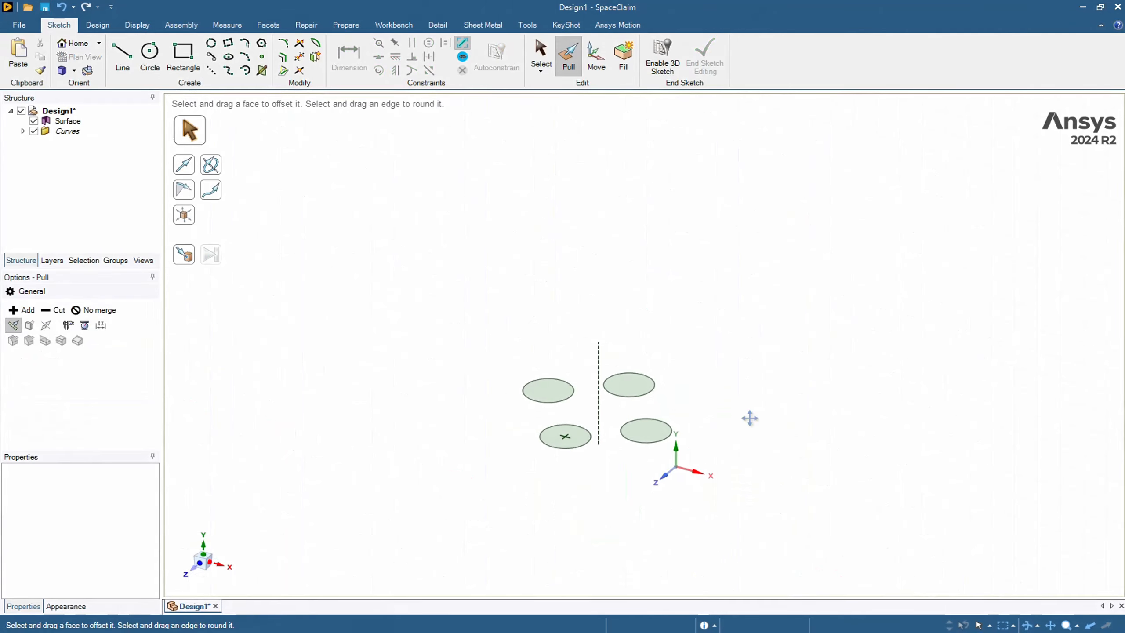
# Sketch three rectangles on the circles' horizontal plane: one on the +X side, one in front of the origin and one toward -X.
pyautogui.click(122, 56)
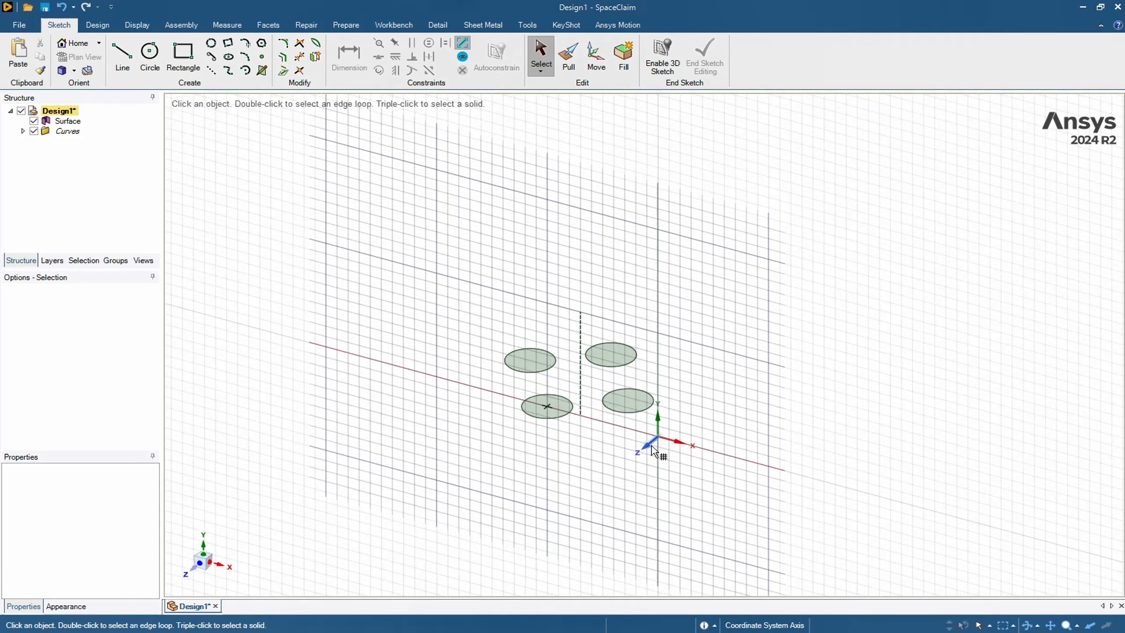
pyautogui.click(728, 447)
pyautogui.press('r')
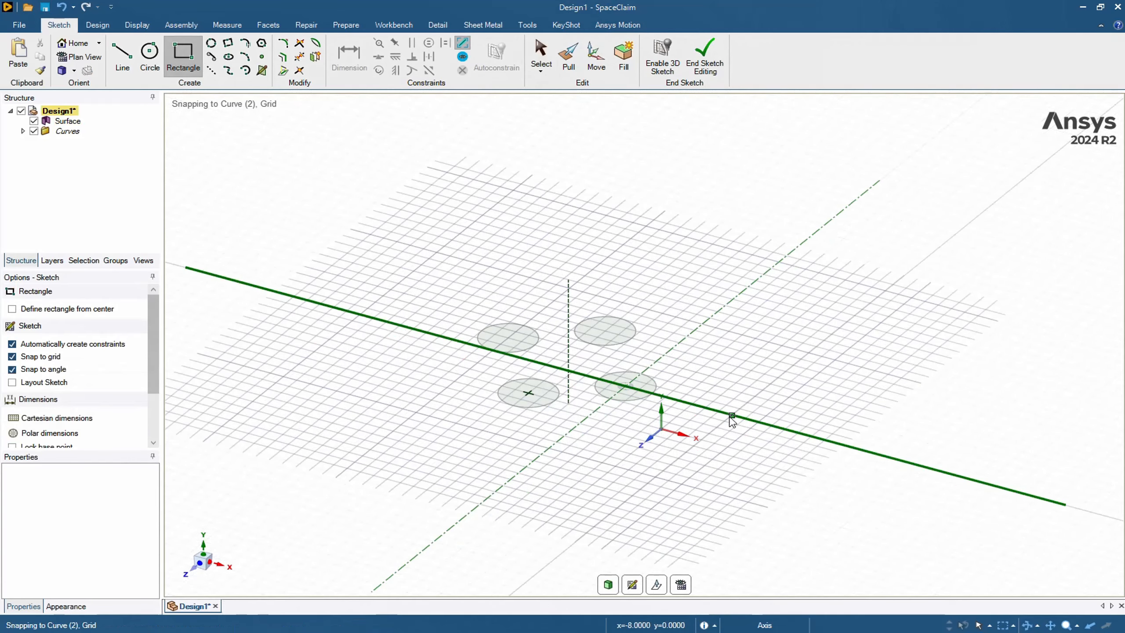
pyautogui.click(732, 415)
pyautogui.click(781, 496)
pyautogui.click(618, 509)
pyautogui.click(698, 572)
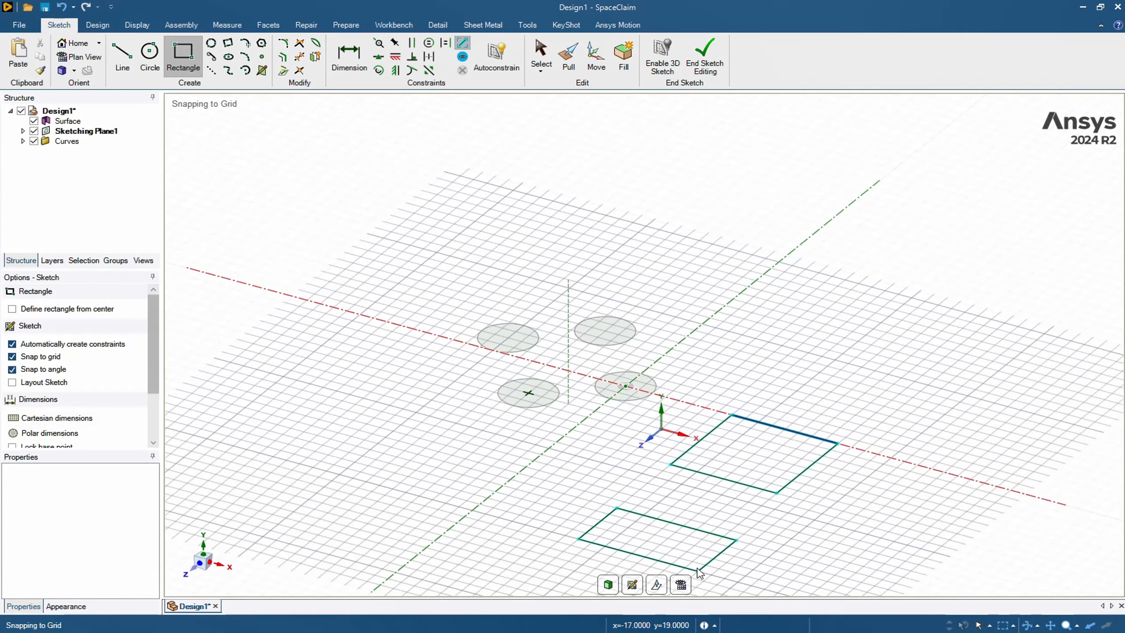
pyautogui.keyDown('ctrl'); pyautogui.moveTo(383, 484); pyautogui.dragTo(460, 422, button='middle'); pyautogui.keyUp('ctrl')
pyautogui.click(447, 387)
pyautogui.click(527, 451)
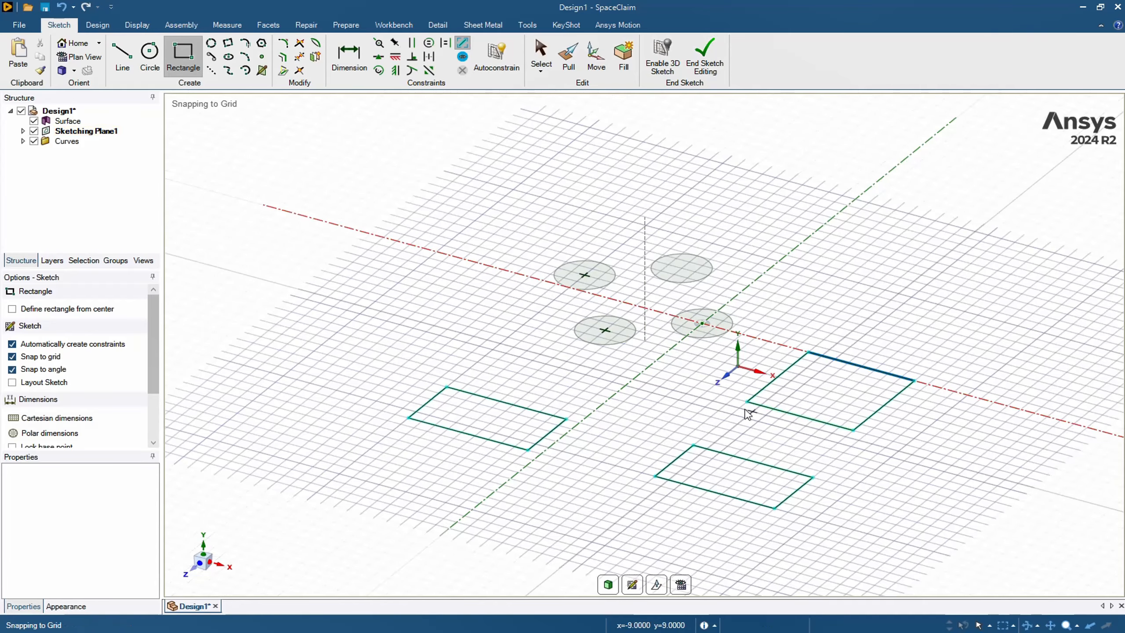
# Sketch a wavy four-point spline on the XY plane, starting on the X axis beyond the +X rectangle, and finish the sketch.
pyautogui.press('d')
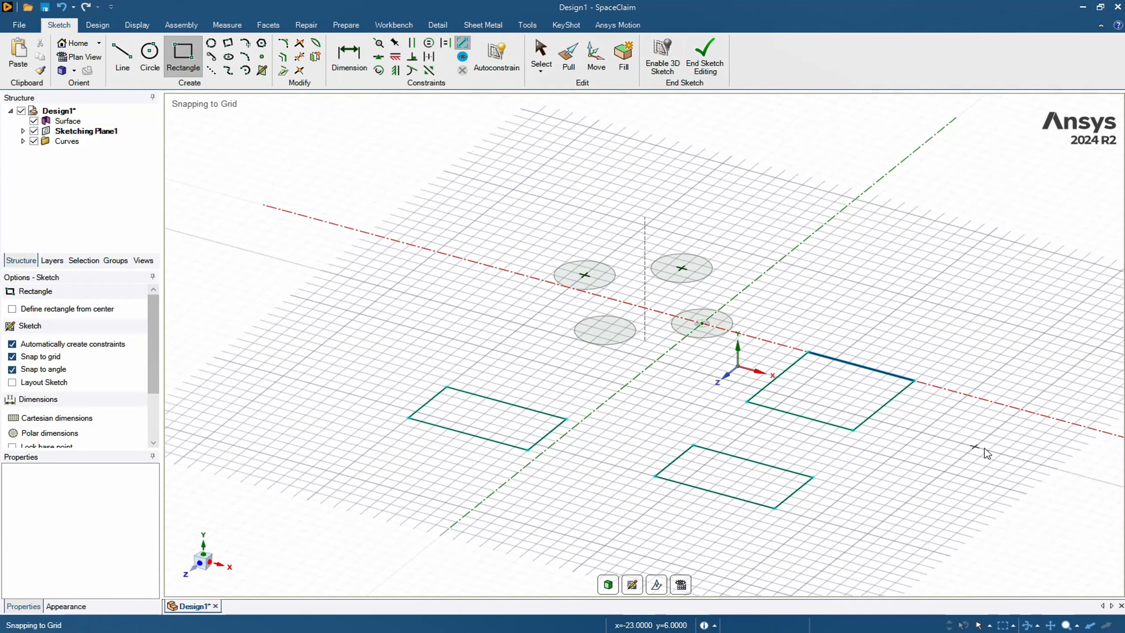
pyautogui.click(749, 371)
pyautogui.click(198, 565)
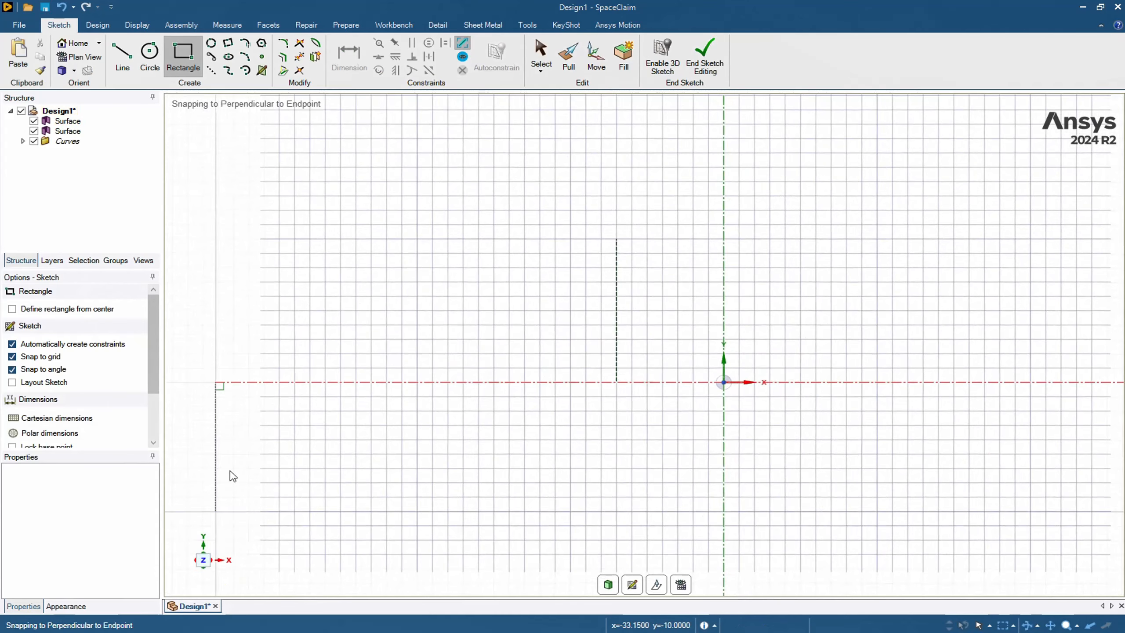
pyautogui.click(227, 71)
pyautogui.click(953, 382)
pyautogui.click(1014, 324)
pyautogui.keyDown('shift'); pyautogui.moveTo(1077, 352); pyautogui.dragTo(609, 406, button='middle'); pyautogui.keyUp('shift')
pyautogui.click(794, 377)
pyautogui.doubleClick(931, 278)
pyautogui.click(608, 585)
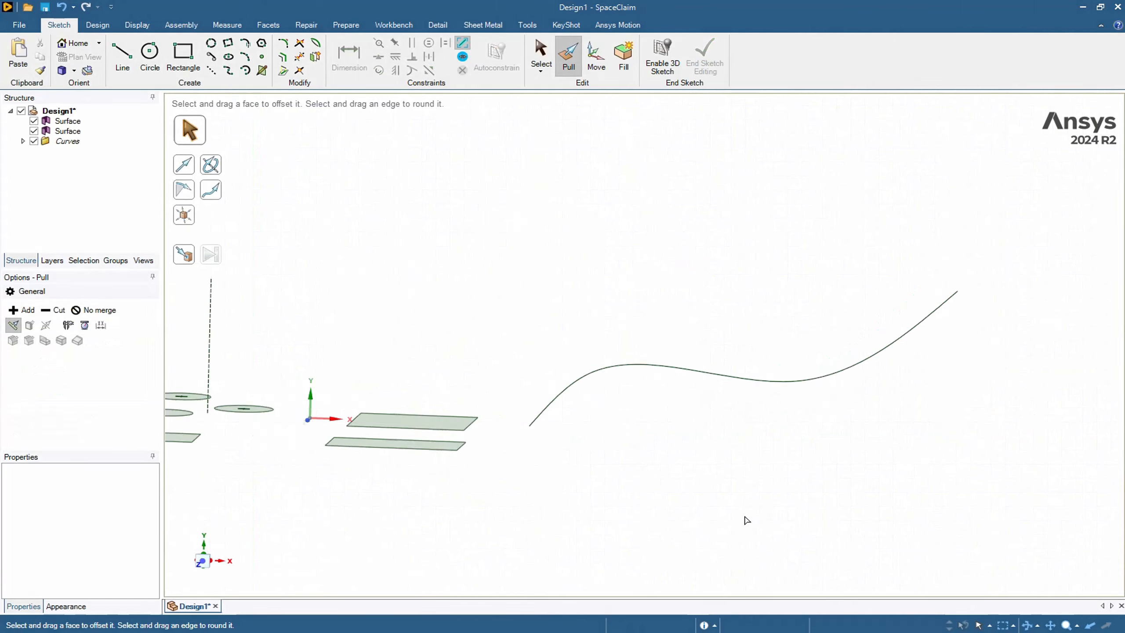
# Box-select all seven circle and rectangle faces and pull them 10 mm upward into solids.
pyautogui.click(588, 371)
pyautogui.click(334, 227)
pyautogui.click(541, 71)
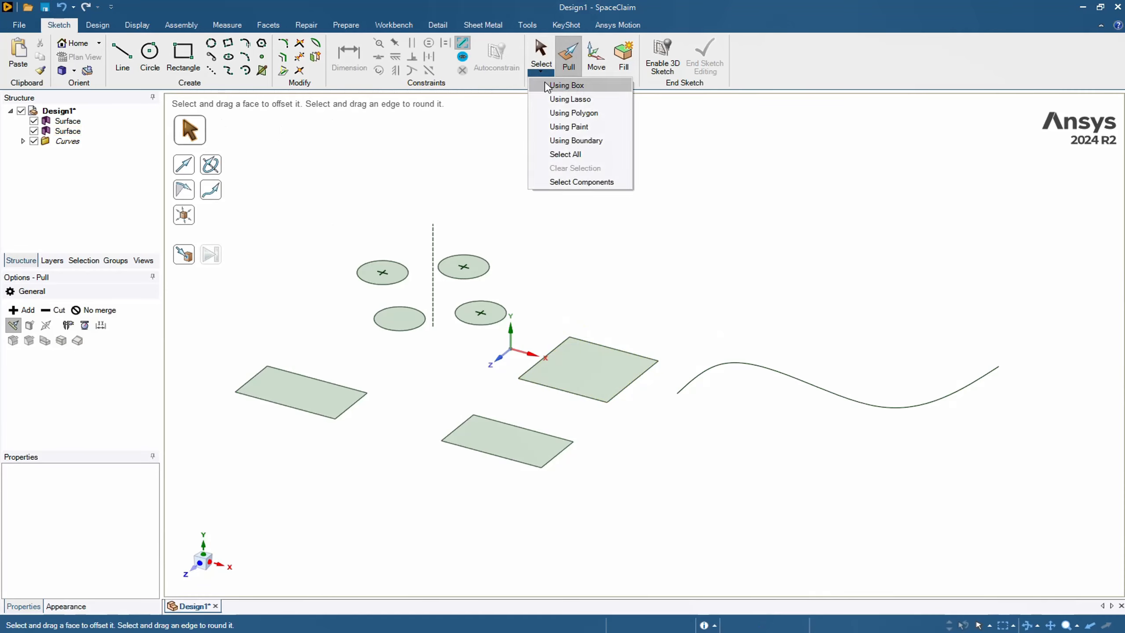
pyautogui.click(562, 86)
pyautogui.moveTo(217, 233); pyautogui.dragTo(668, 512)
pyautogui.click(570, 64)
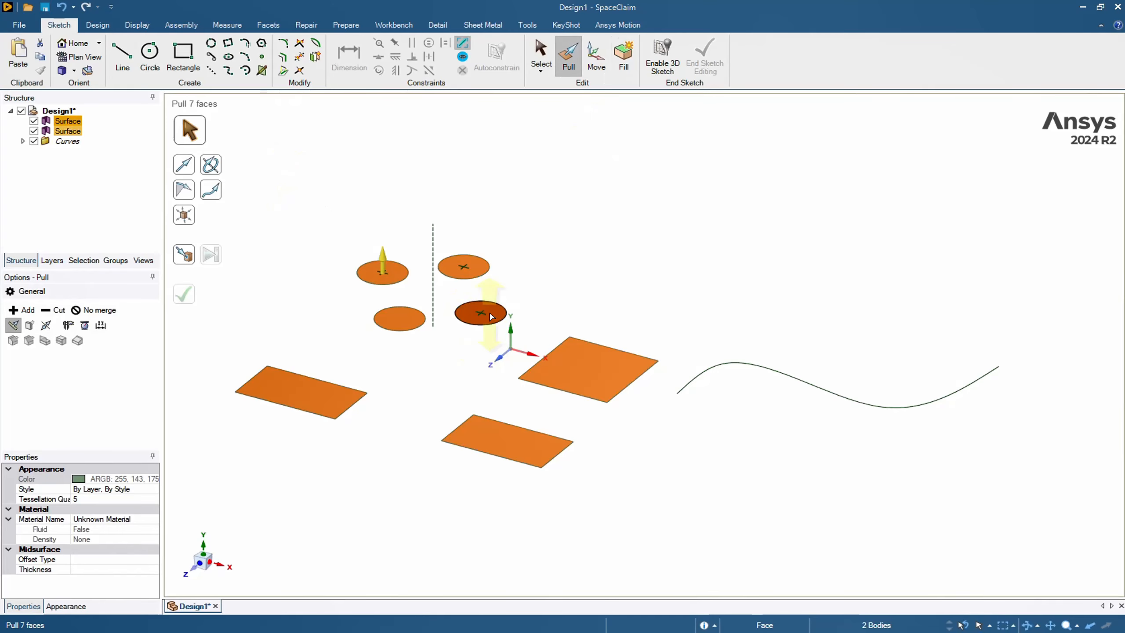
pyautogui.moveTo(491, 316); pyautogui.dragTo(412, 247)
pyautogui.write('10')
pyautogui.press('Return')
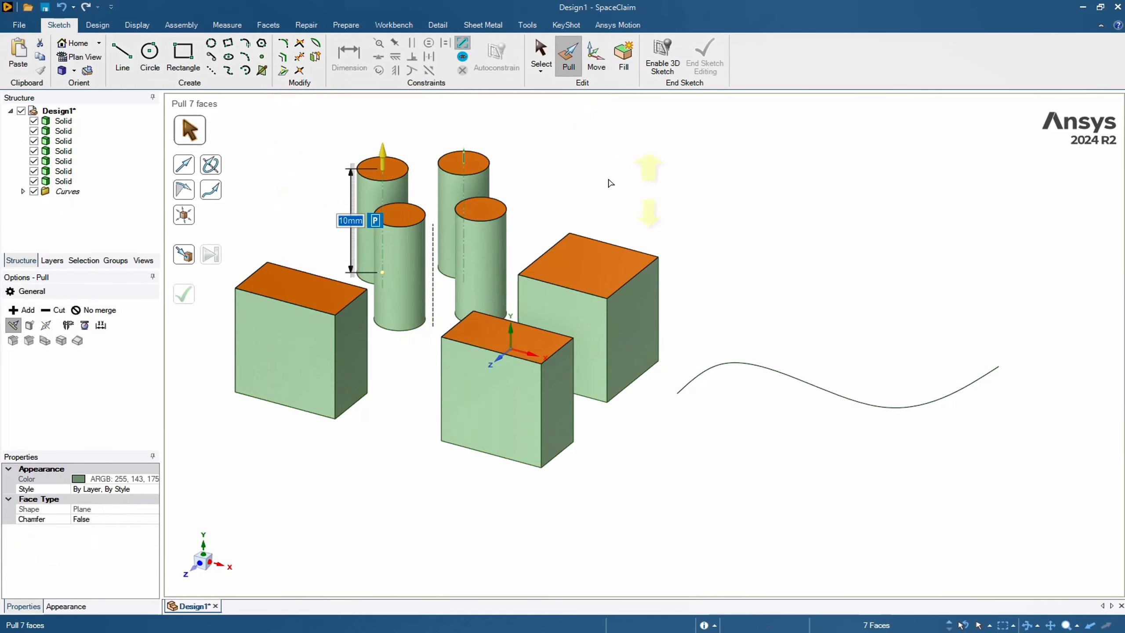
pyautogui.press('Escape')
# Use component selection in Move to shift the front -X cylinder about 0.48 mm along +Z and 0.45 mm toward -X.
pyautogui.keyDown('ctrl'); pyautogui.moveTo(717, 249); pyautogui.dragTo(799, 262, button='middle'); pyautogui.keyUp('ctrl')
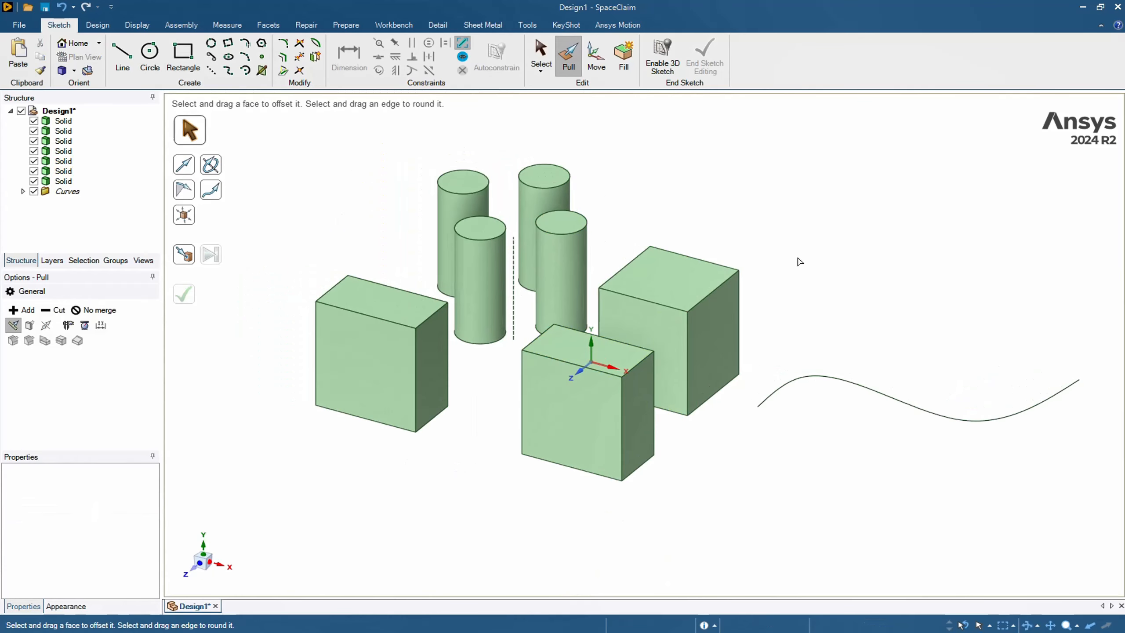
pyautogui.press('Escape')
pyautogui.scroll(-1, 718, 231)
pyautogui.click(593, 64)
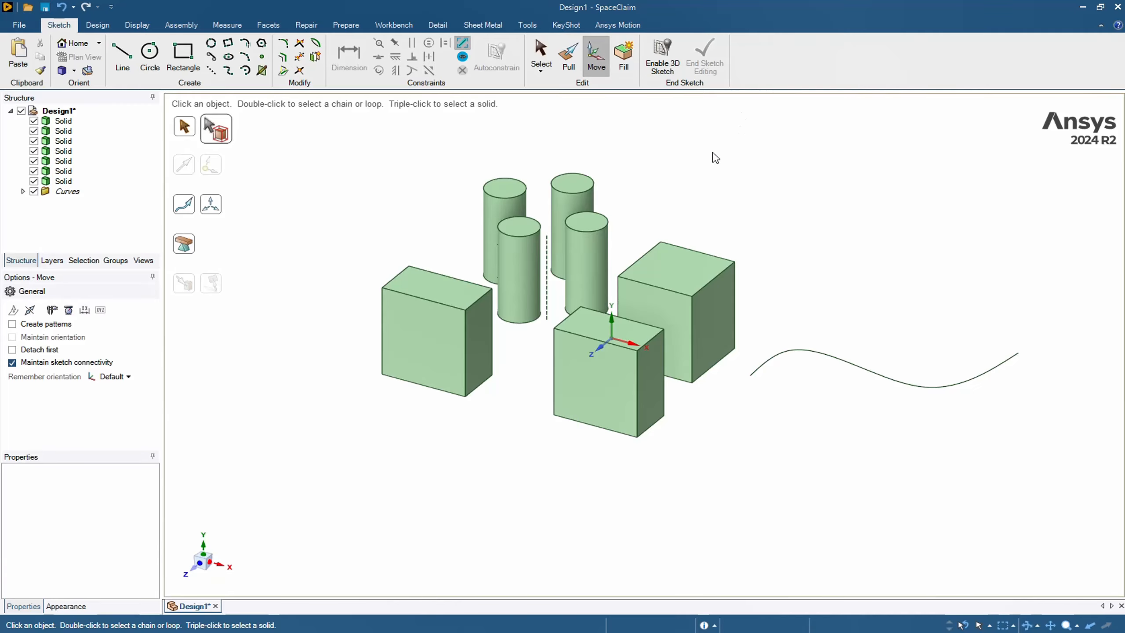
pyautogui.click(221, 134)
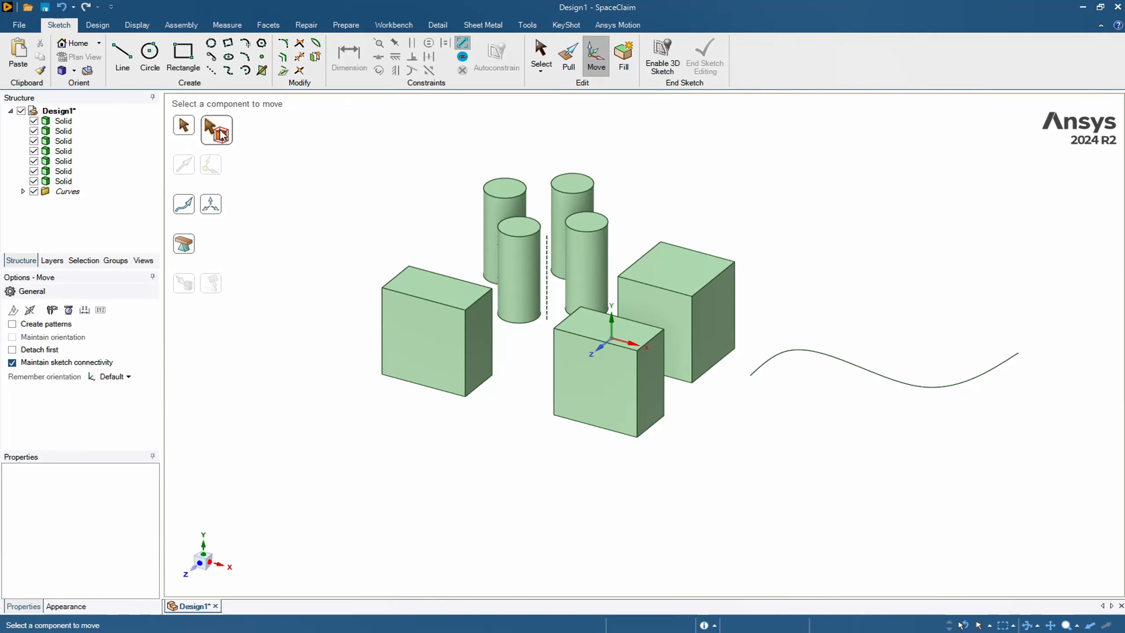
pyautogui.click(519, 284)
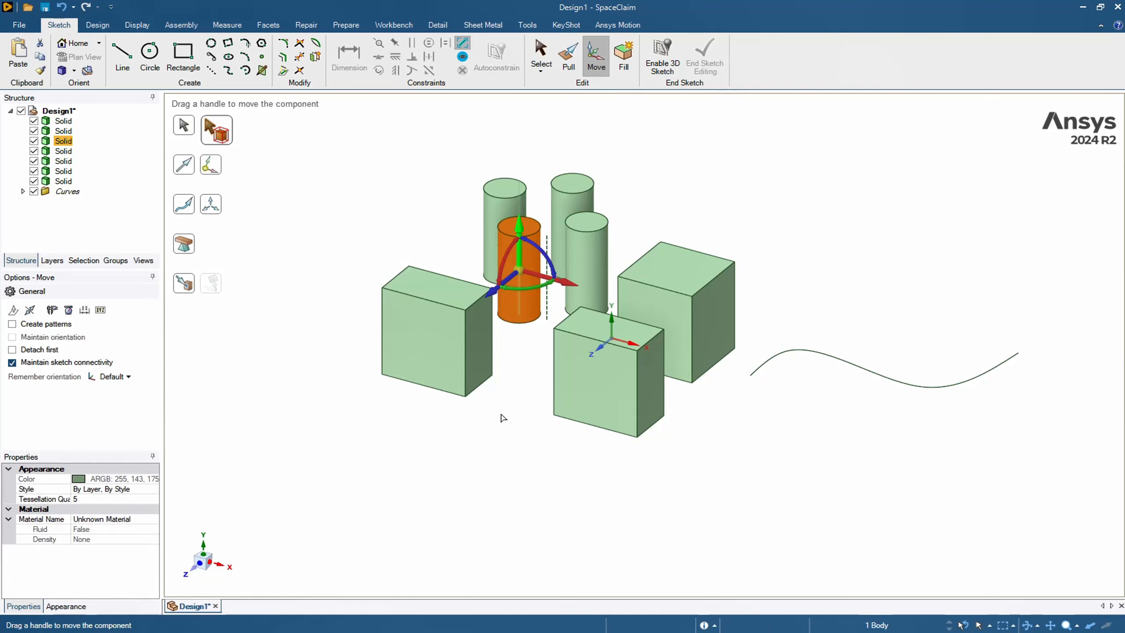
pyautogui.moveTo(490, 293)
pyautogui.mouseDown()
pyautogui.moveTo(474, 304)
pyautogui.moveTo(497, 300)
pyautogui.mouseUp()
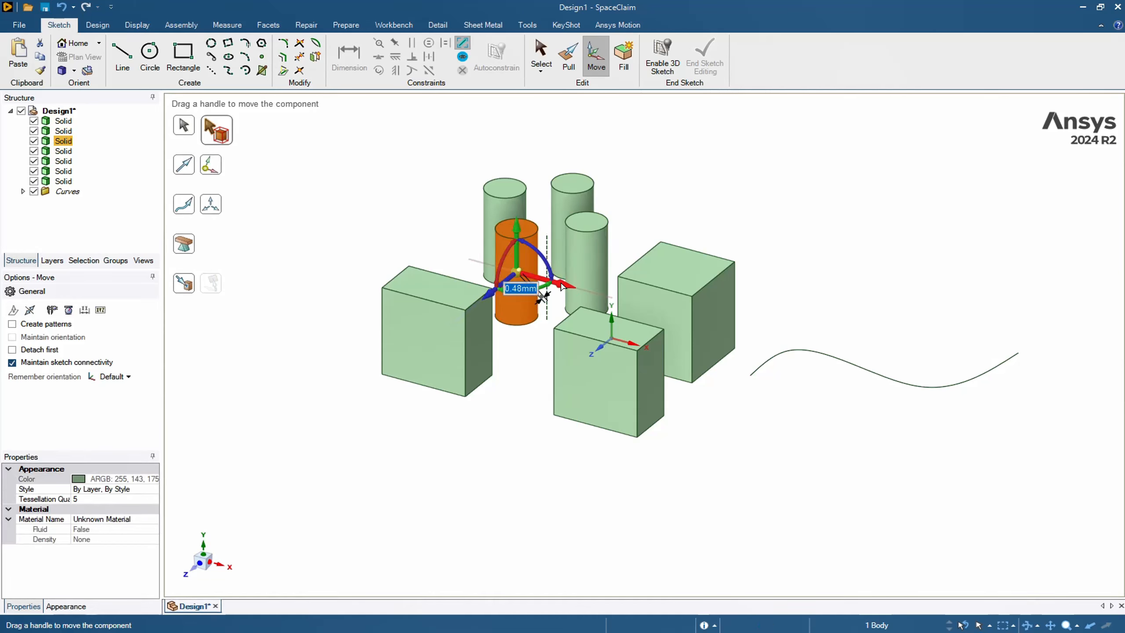
pyautogui.moveTo(561, 288); pyautogui.dragTo(555, 284)
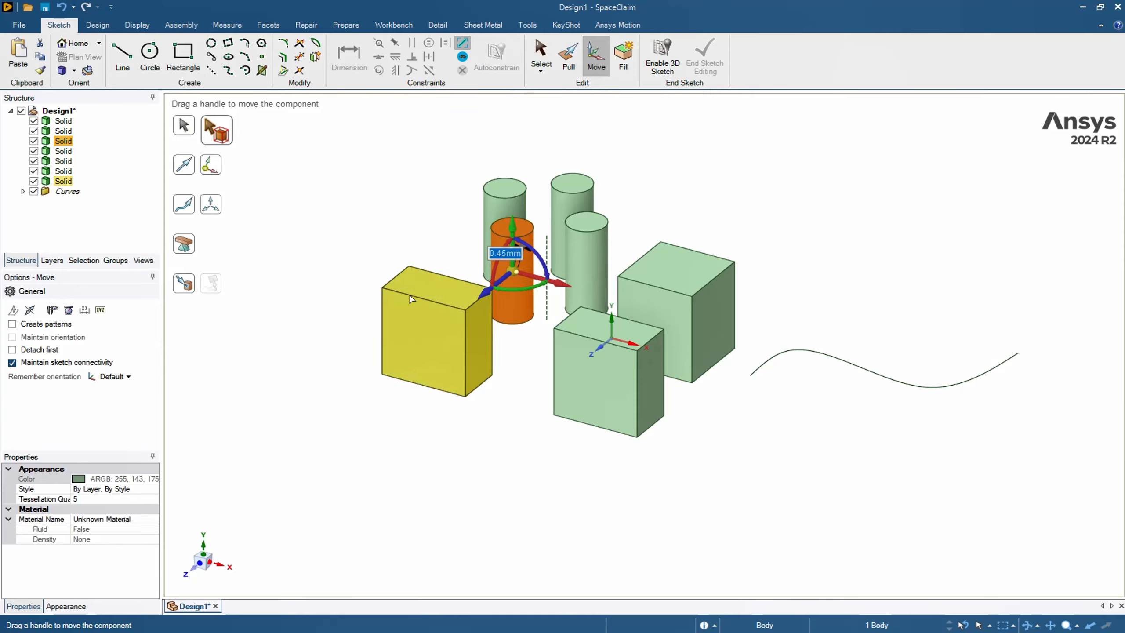
# Move the -X block forward along Z and rotate it about 88° around its Z handle.
pyautogui.click(427, 327)
pyautogui.moveTo(423, 345); pyautogui.dragTo(390, 374)
pyautogui.moveTo(412, 336); pyautogui.dragTo(384, 336)
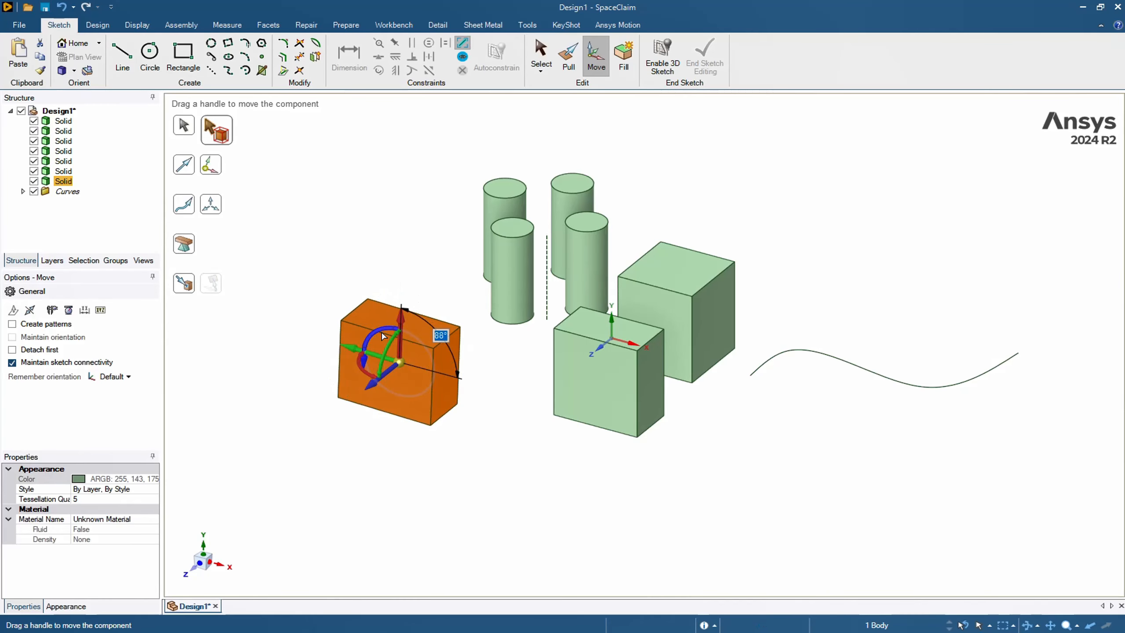
# Move the front block forward and about 9.45 mm toward +X, and the rear block backward and about 5.91 mm toward +X.
pyautogui.click(604, 377)
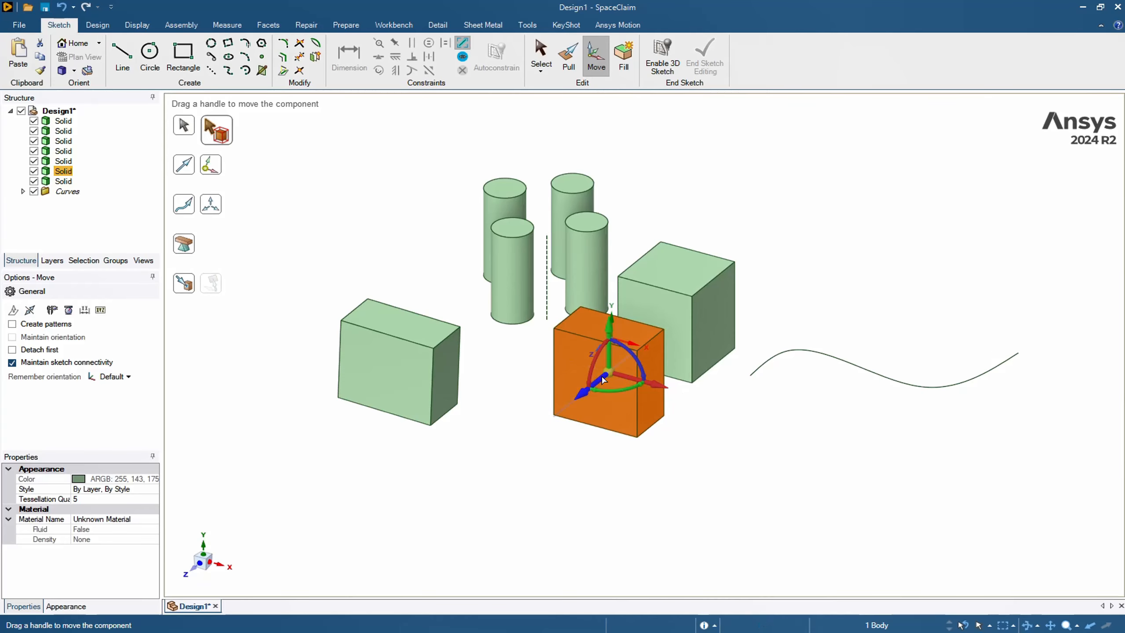
pyautogui.moveTo(565, 410); pyautogui.dragTo(533, 432)
pyautogui.moveTo(599, 421); pyautogui.dragTo(685, 446)
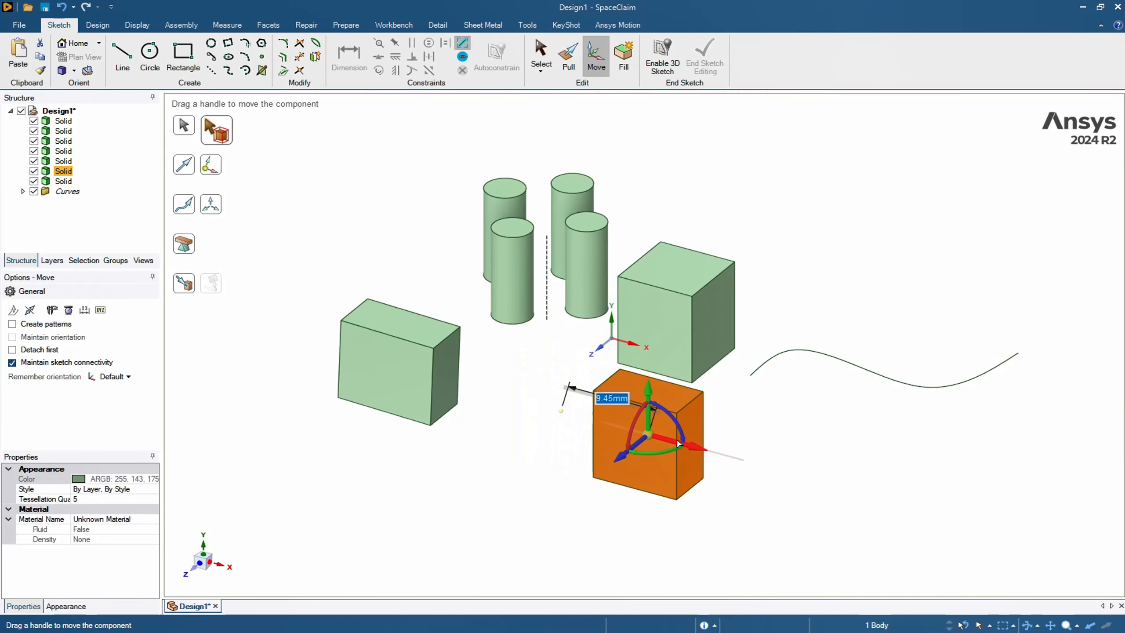
pyautogui.click(657, 324)
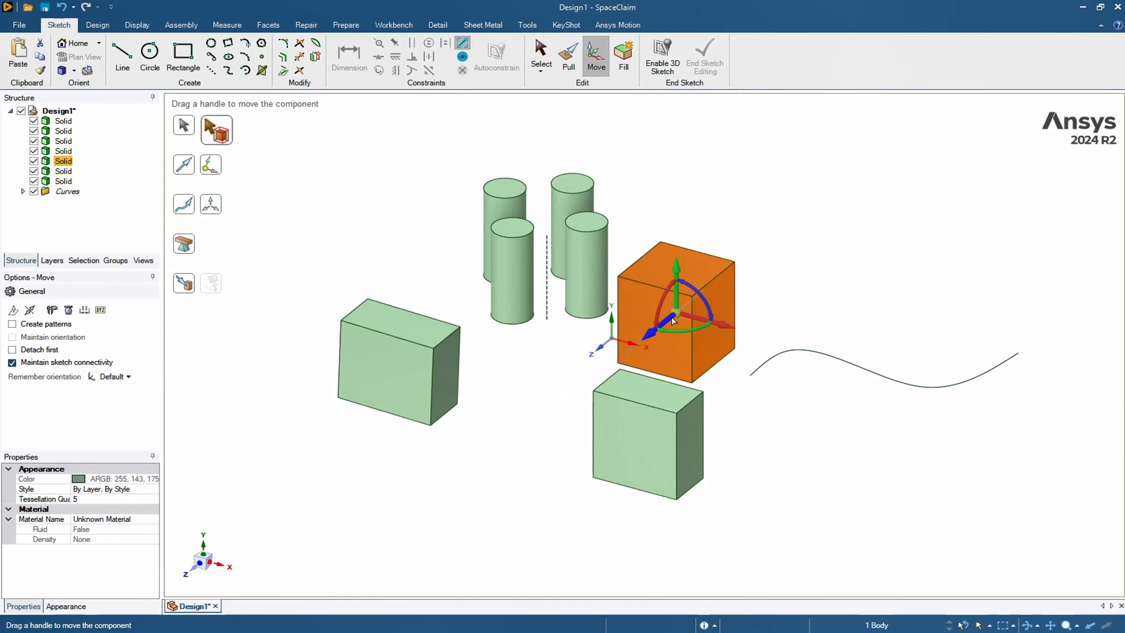
pyautogui.moveTo(671, 321); pyautogui.dragTo(827, 275)
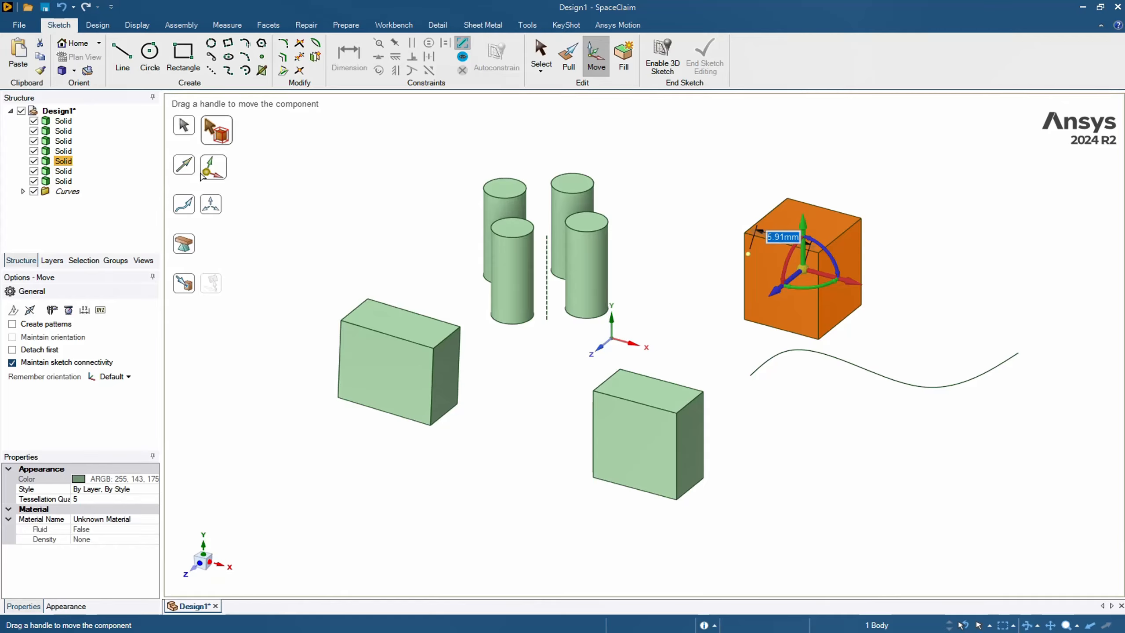
# Set the vertical construction line as the axis for radial movement and move all four cylinders together relative to it.
pyautogui.click(214, 207)
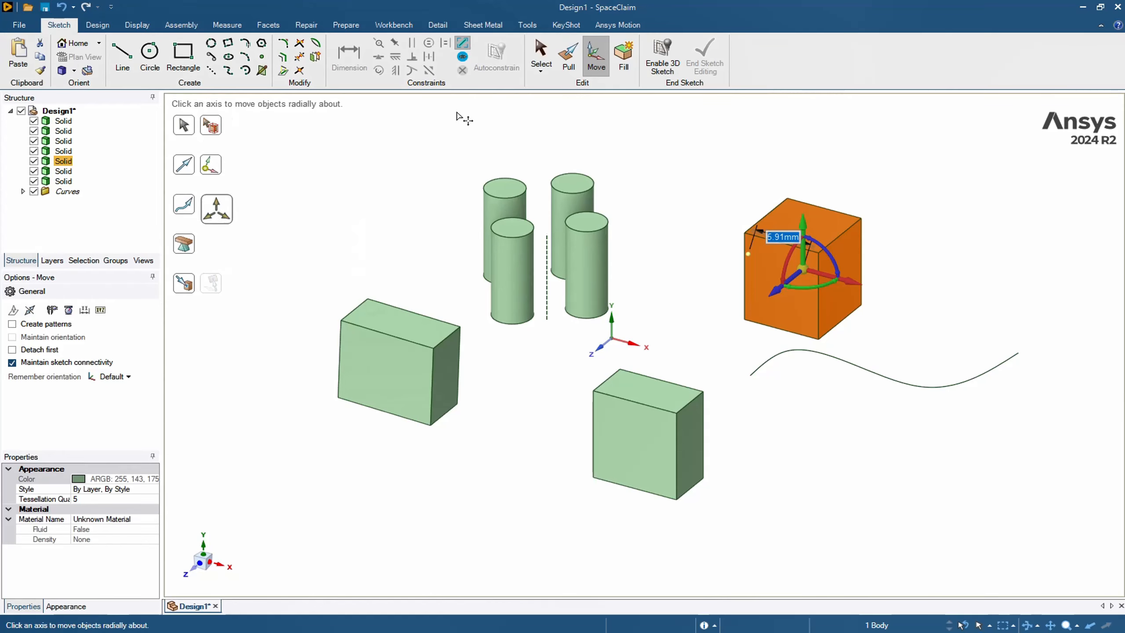
pyautogui.click(548, 279)
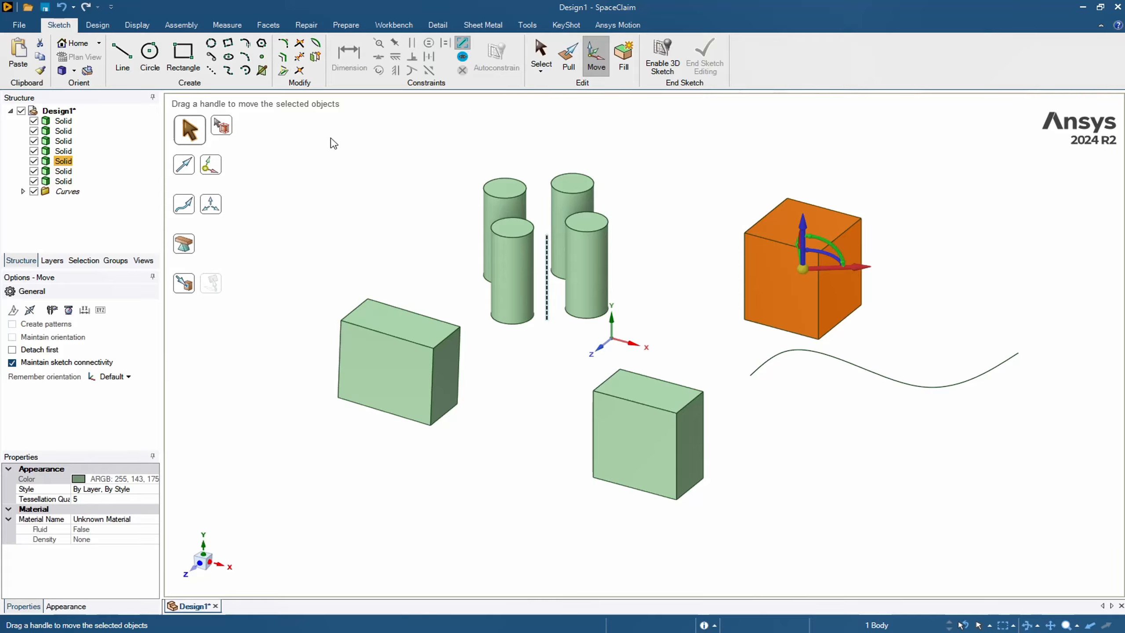
pyautogui.click(221, 127)
pyautogui.click(577, 211)
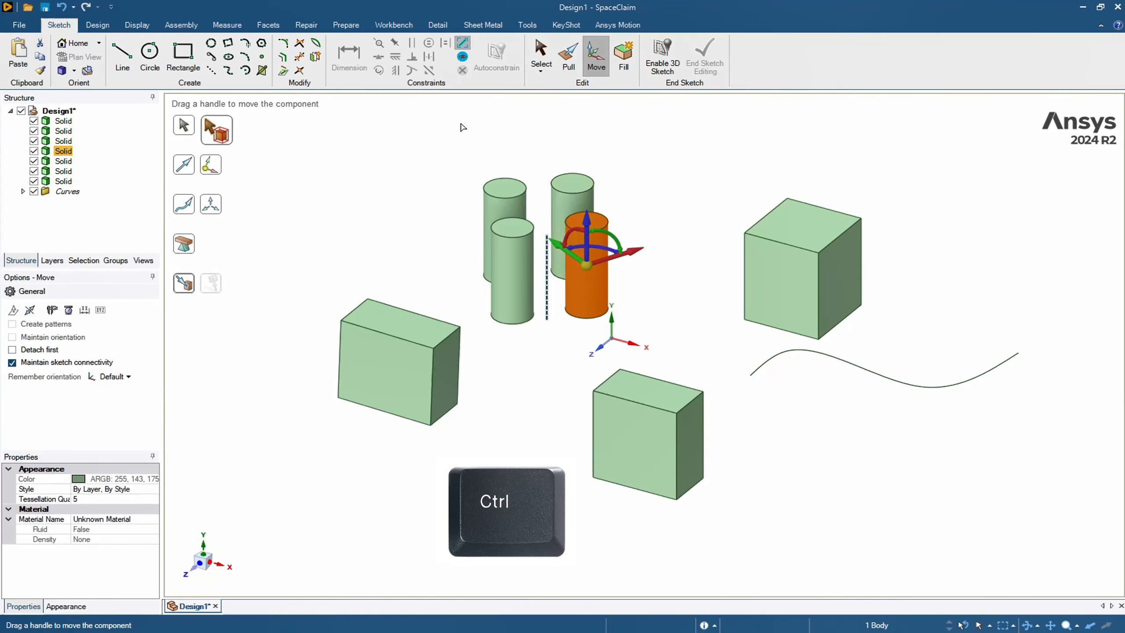
pyautogui.keyDown('ctrl'); pyautogui.click(572, 198); pyautogui.keyUp('ctrl')
pyautogui.keyDown('ctrl'); pyautogui.click(491, 208); pyautogui.keyUp('ctrl')
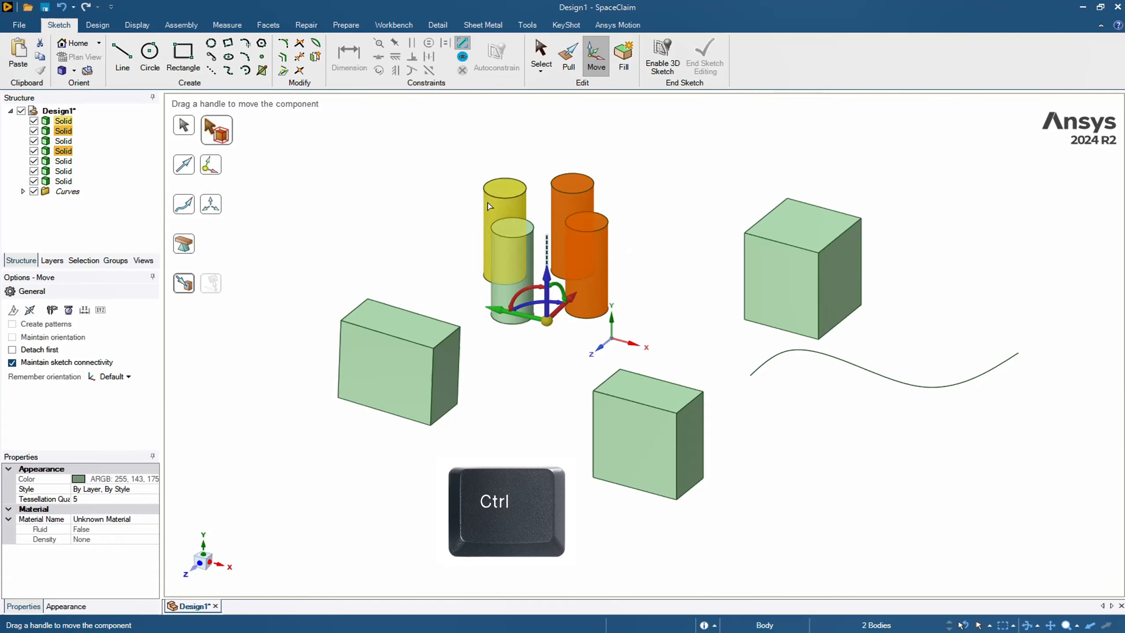
pyautogui.keyDown('ctrl'); pyautogui.click(514, 265); pyautogui.keyUp('ctrl')
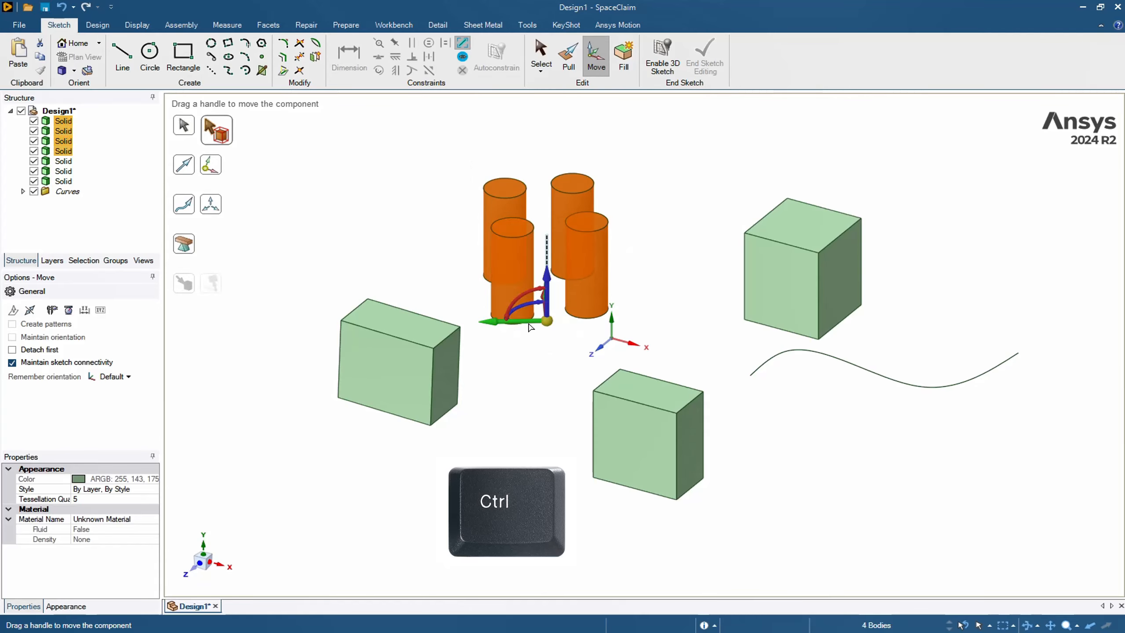
pyautogui.keyDown('ctrl'); pyautogui.moveTo(529, 326); pyautogui.dragTo(428, 324); pyautogui.keyUp('ctrl')
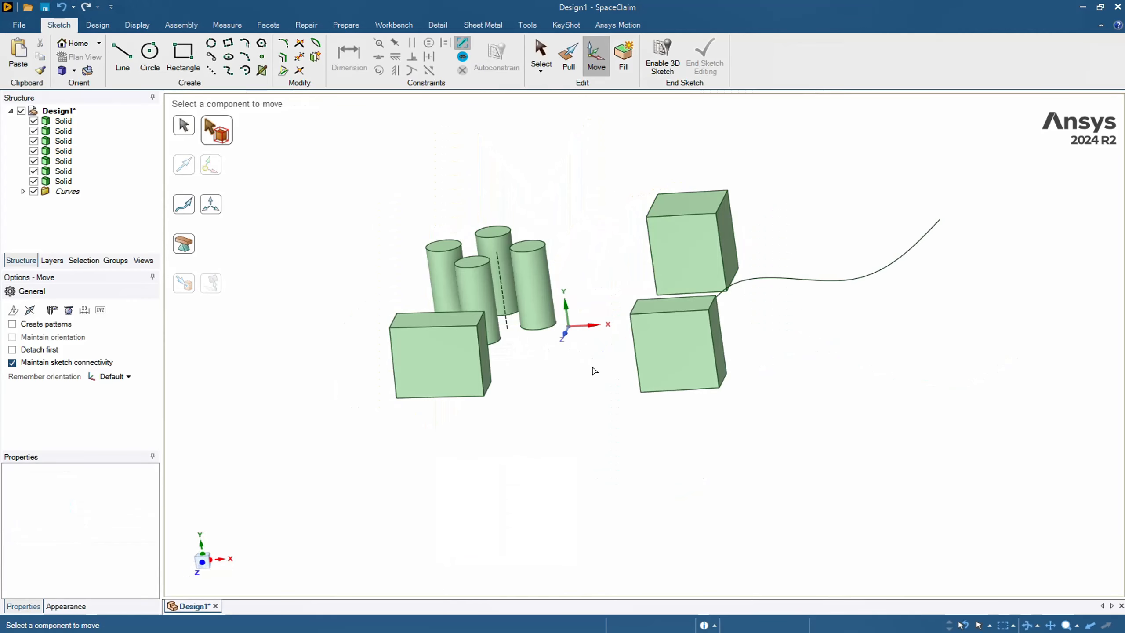
# Try moving the -X block with Up To onto the -X-side face of the front +X block, undoing the move.
pyautogui.moveTo(595, 370)
pyautogui.mouseDown(button='middle')
pyautogui.moveTo(633, 367)
pyautogui.moveTo(585, 358)
pyautogui.mouseUp(button='middle')
pyautogui.click(458, 371)
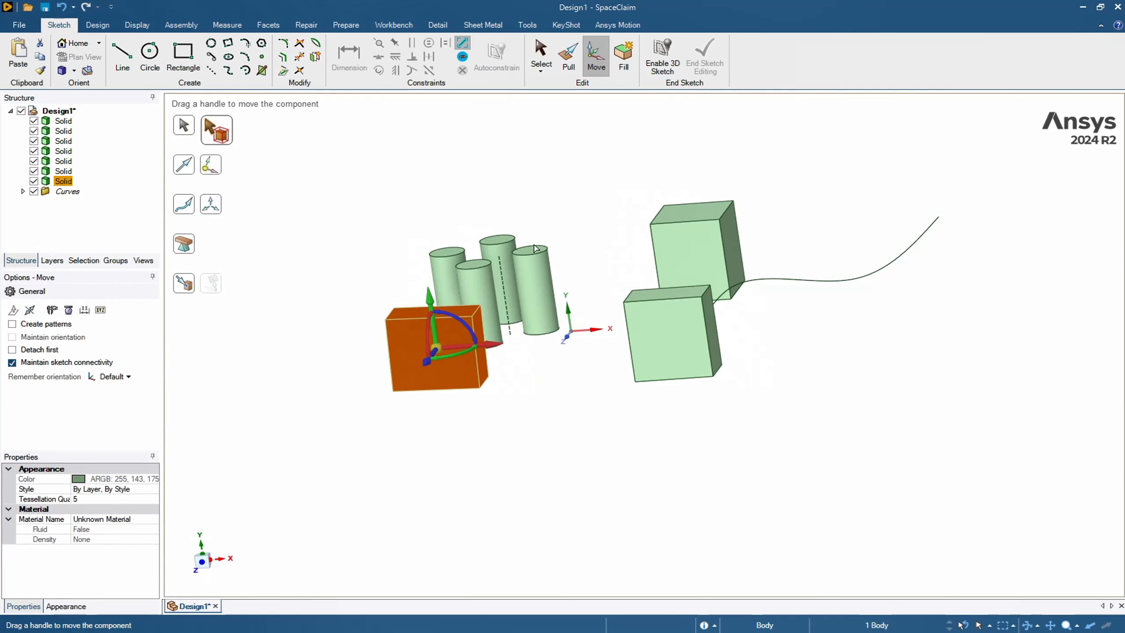
pyautogui.click(190, 293)
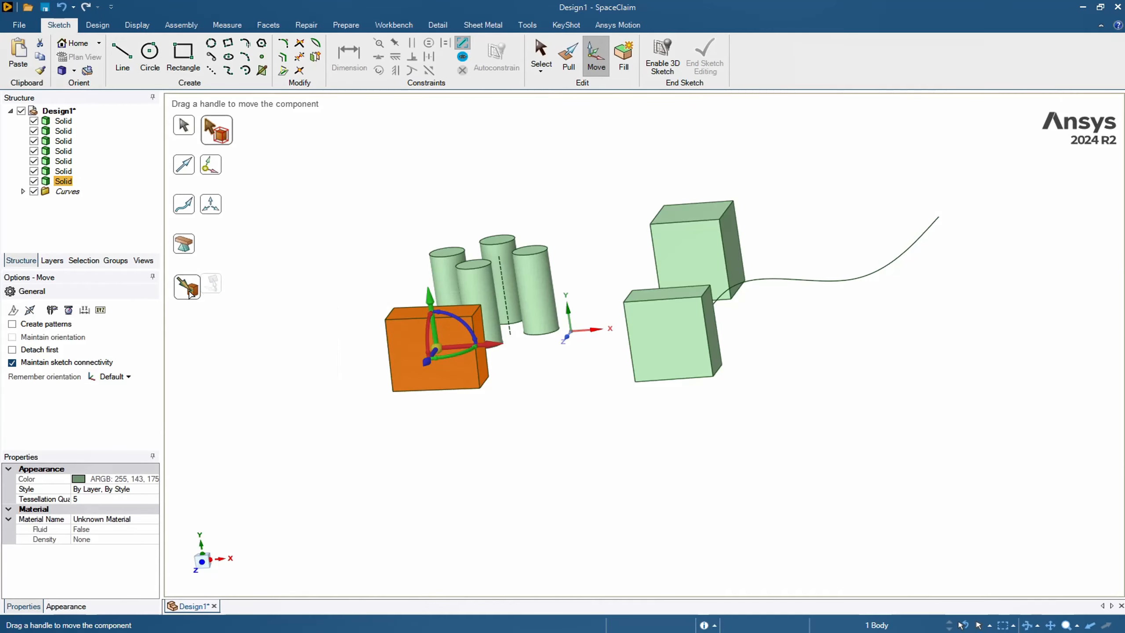
pyautogui.moveTo(537, 392); pyautogui.dragTo(685, 372, button='middle')
pyautogui.click(749, 337)
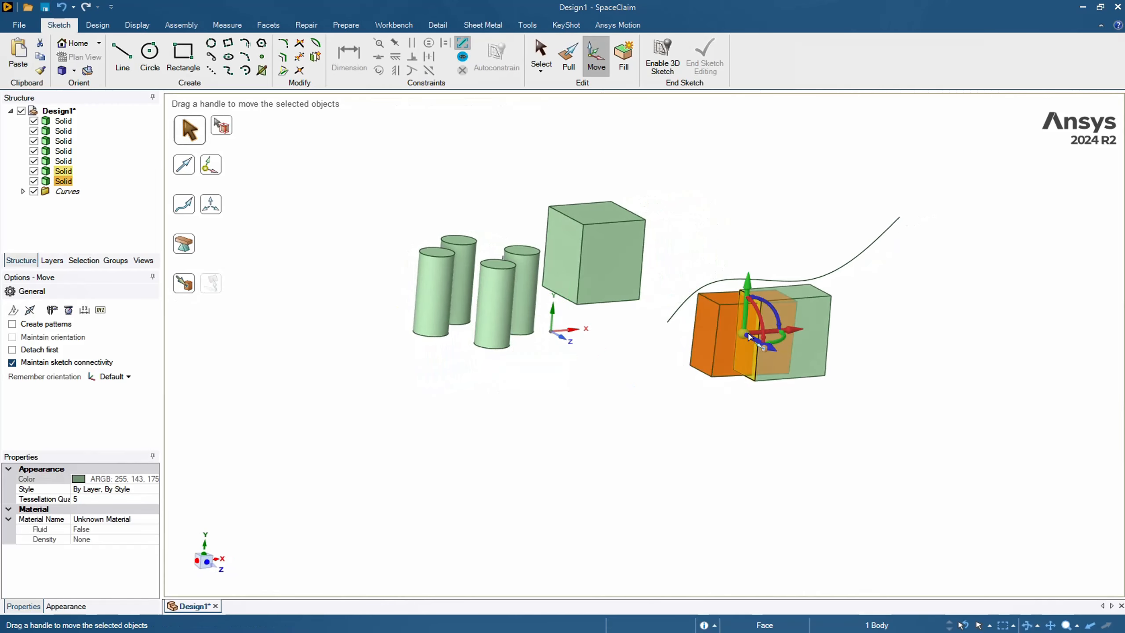
pyautogui.moveTo(926, 302); pyautogui.dragTo(731, 346, button='middle')
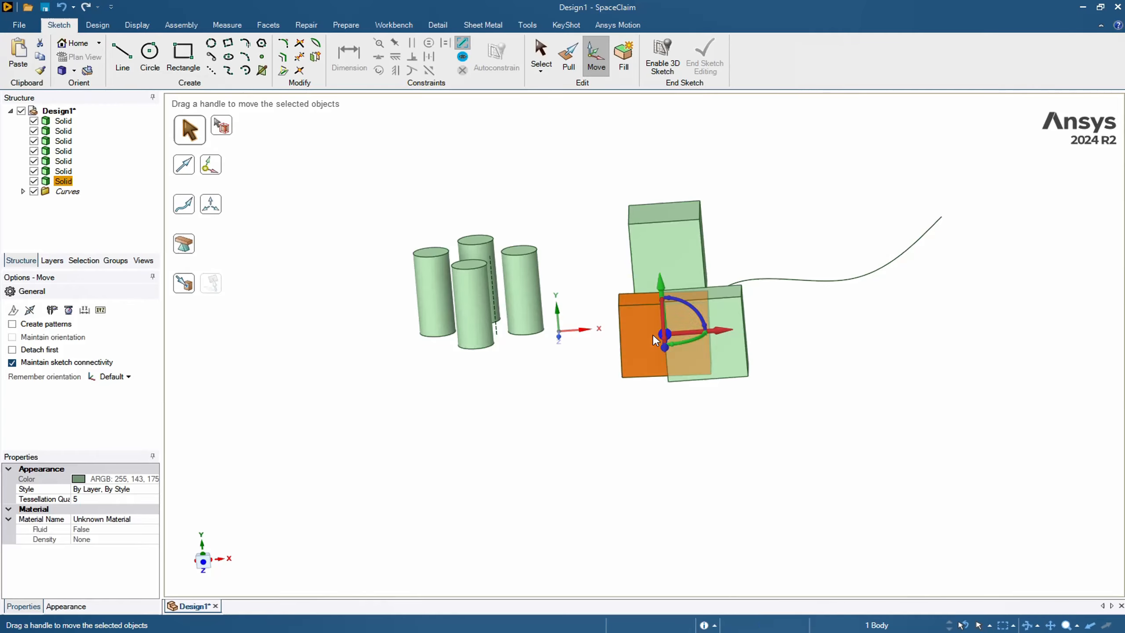
pyautogui.click(61, 8)
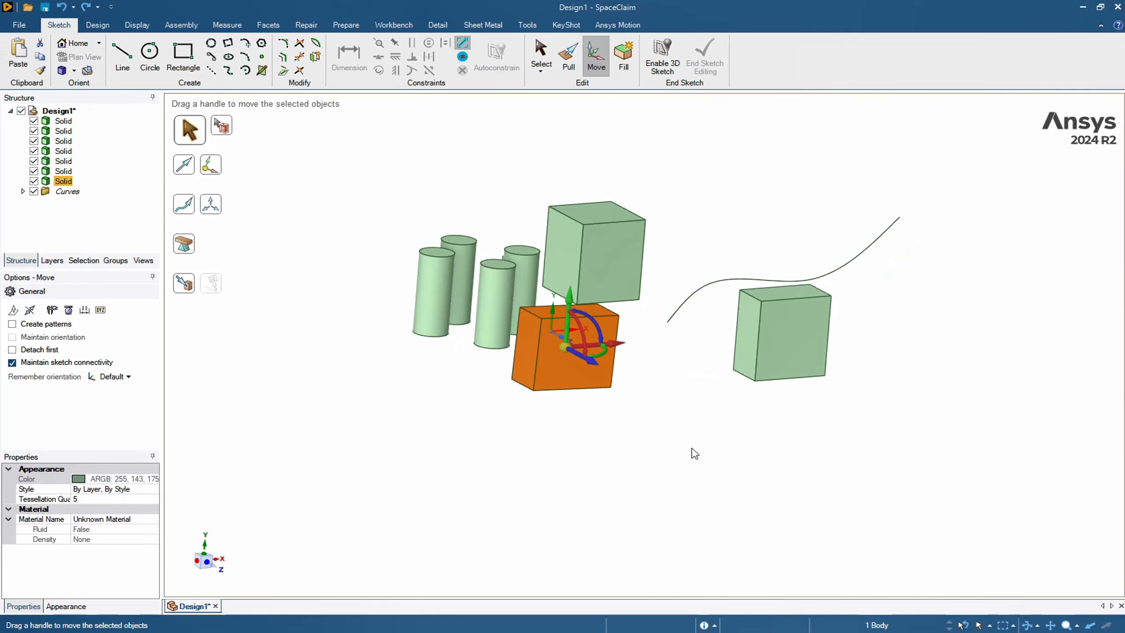
# Repeat the Up To move of the whole -X block onto the front +X block's -X-side face, and undo it.
pyautogui.moveTo(692, 448); pyautogui.dragTo(631, 436, button='middle')
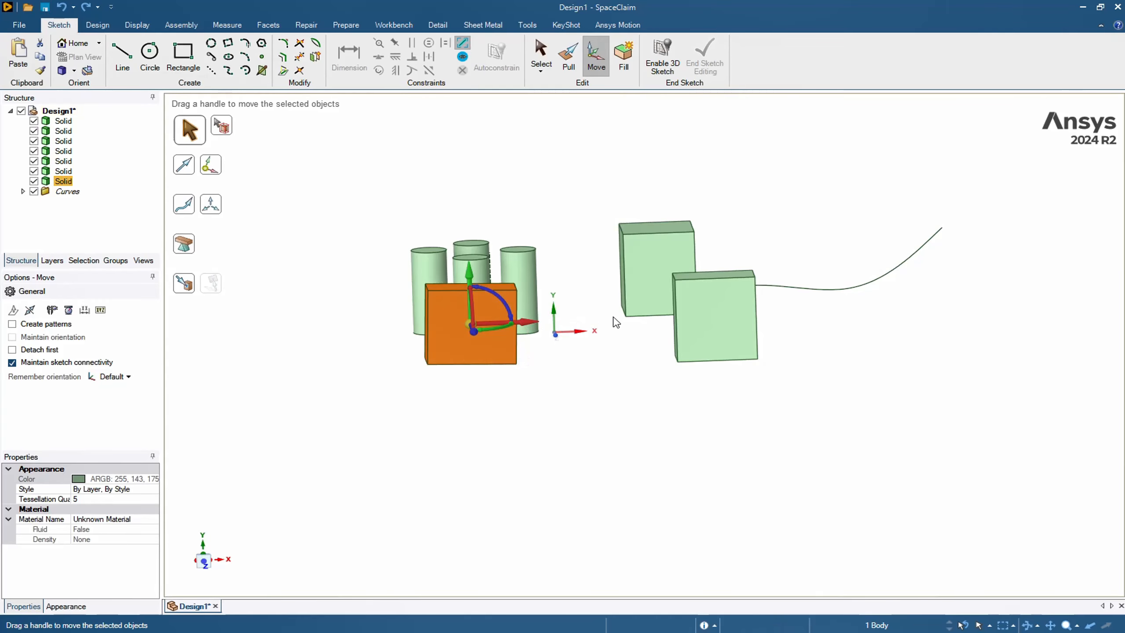
pyautogui.click(186, 285)
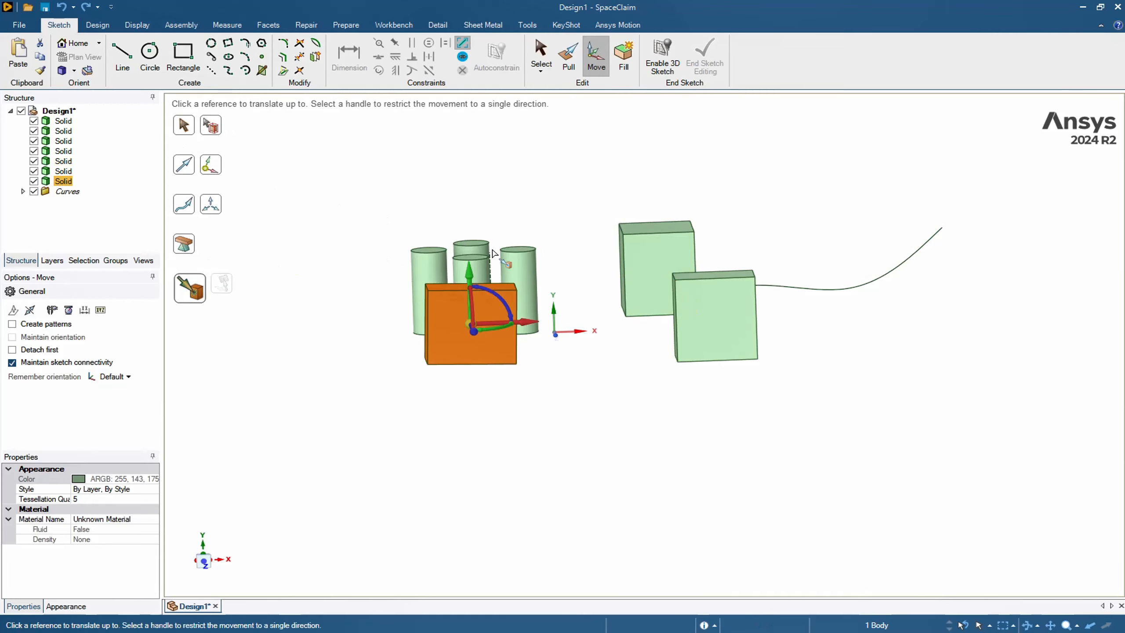
pyautogui.click(673, 307)
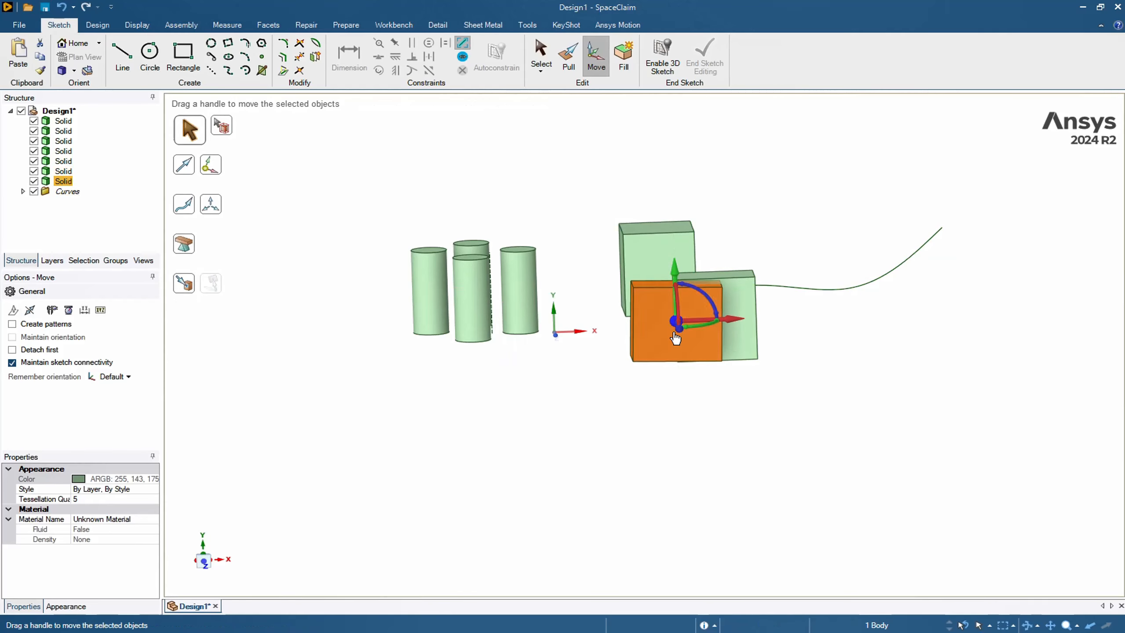
pyautogui.click(508, 339)
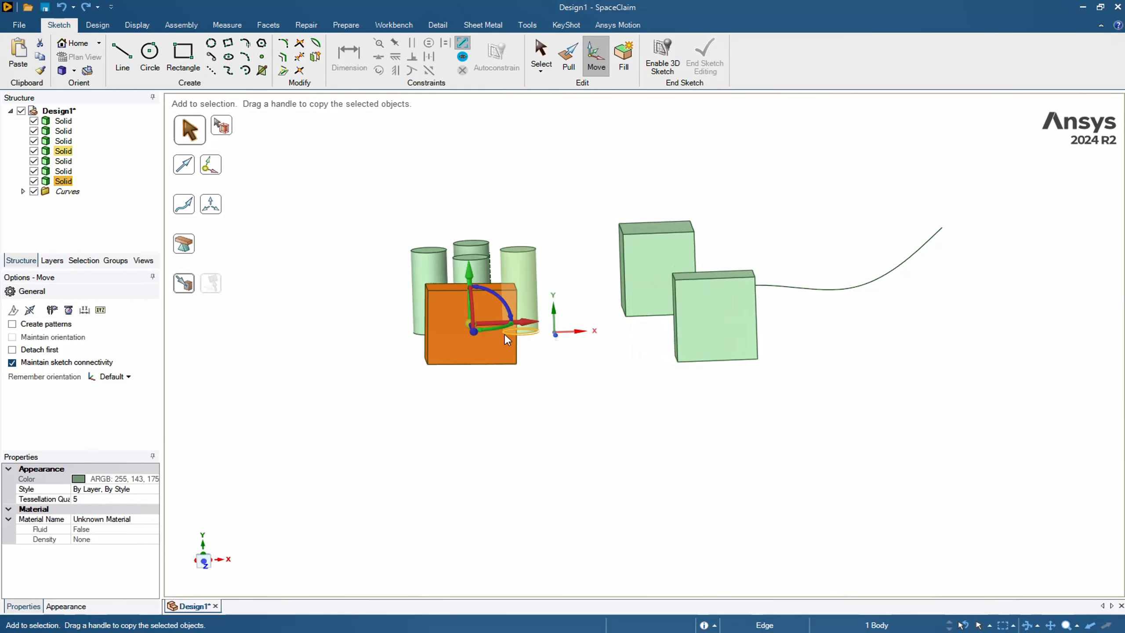
# Try extending the -X block by moving only its +X-side face Up To the front +X block's -X-side face, undoing the change.
pyautogui.moveTo(595, 382); pyautogui.dragTo(476, 319, button='middle')
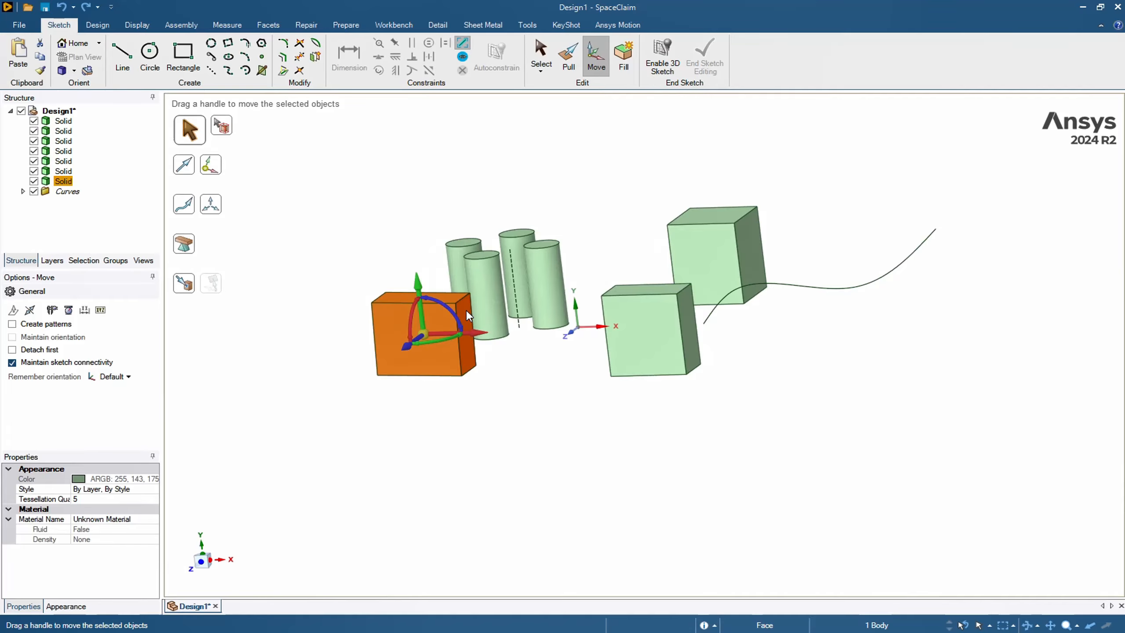
pyautogui.click(466, 309)
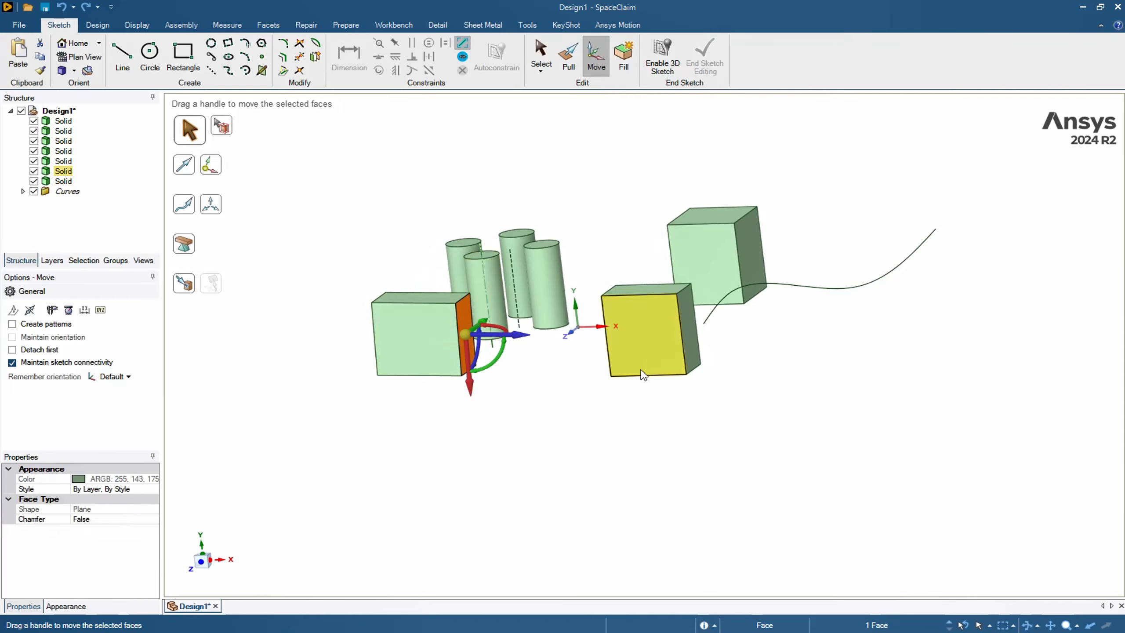
pyautogui.moveTo(641, 377); pyautogui.dragTo(755, 354, button='middle')
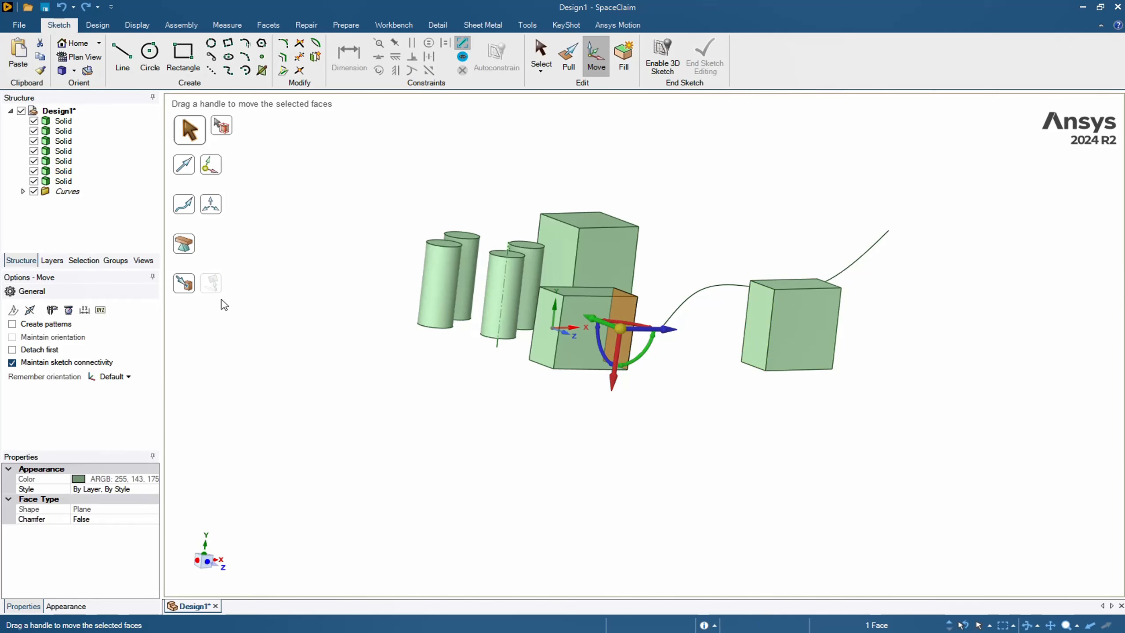
pyautogui.click(193, 288)
pyautogui.click(743, 351)
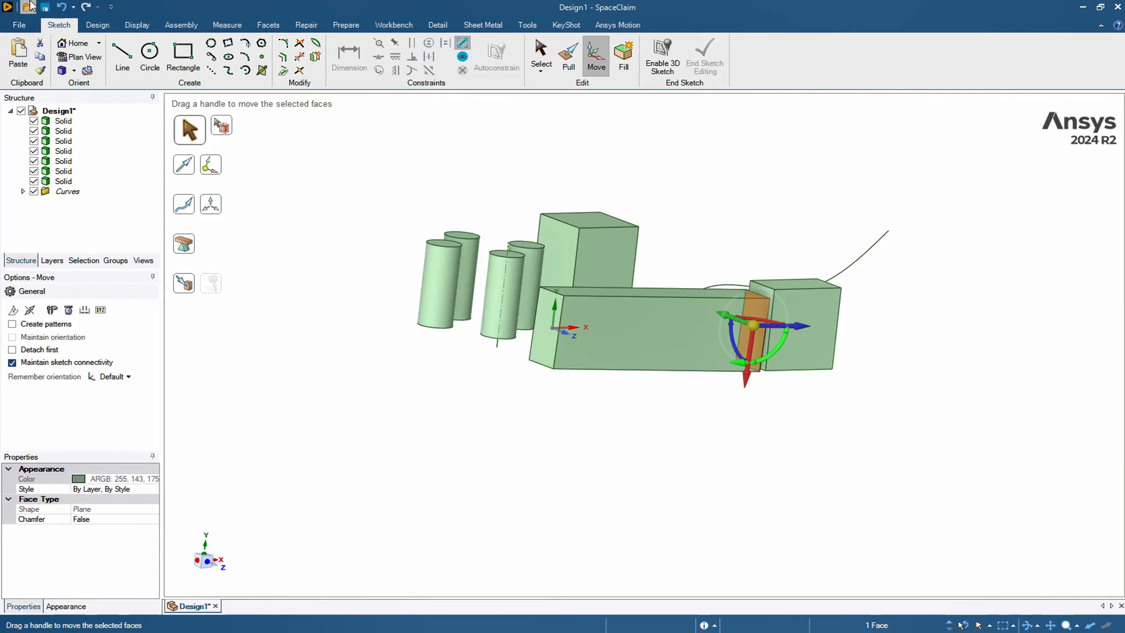
pyautogui.click(62, 7)
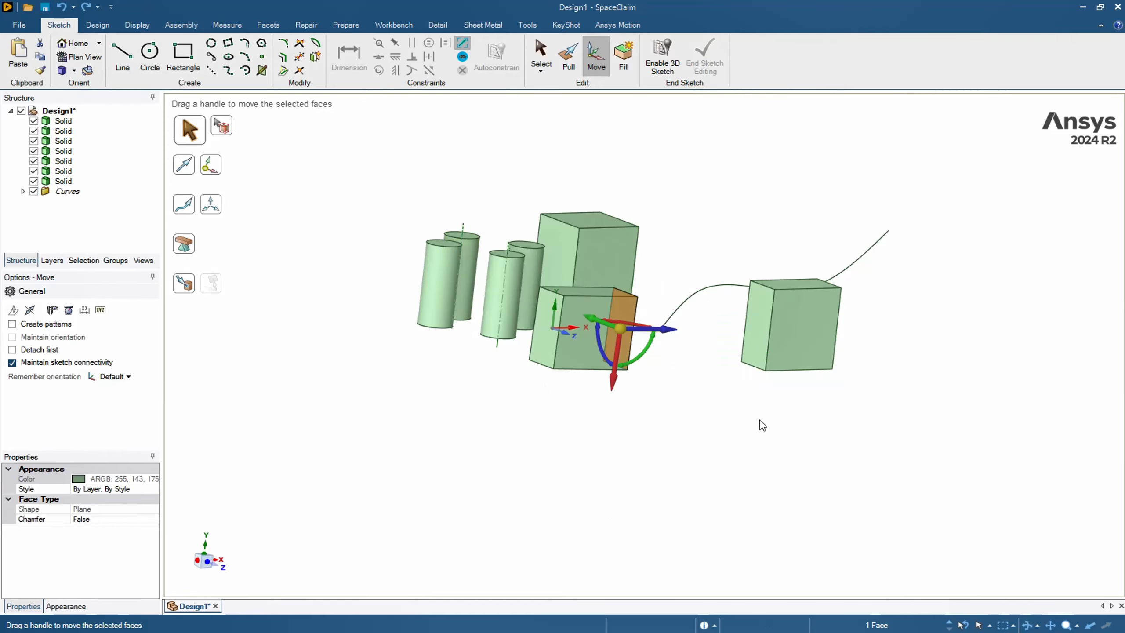
# Anchor the -X block's move handle on its +X-side face and move the block Up To the front +X block's -X-side face.
pyautogui.moveTo(761, 422); pyautogui.dragTo(606, 503, button='middle')
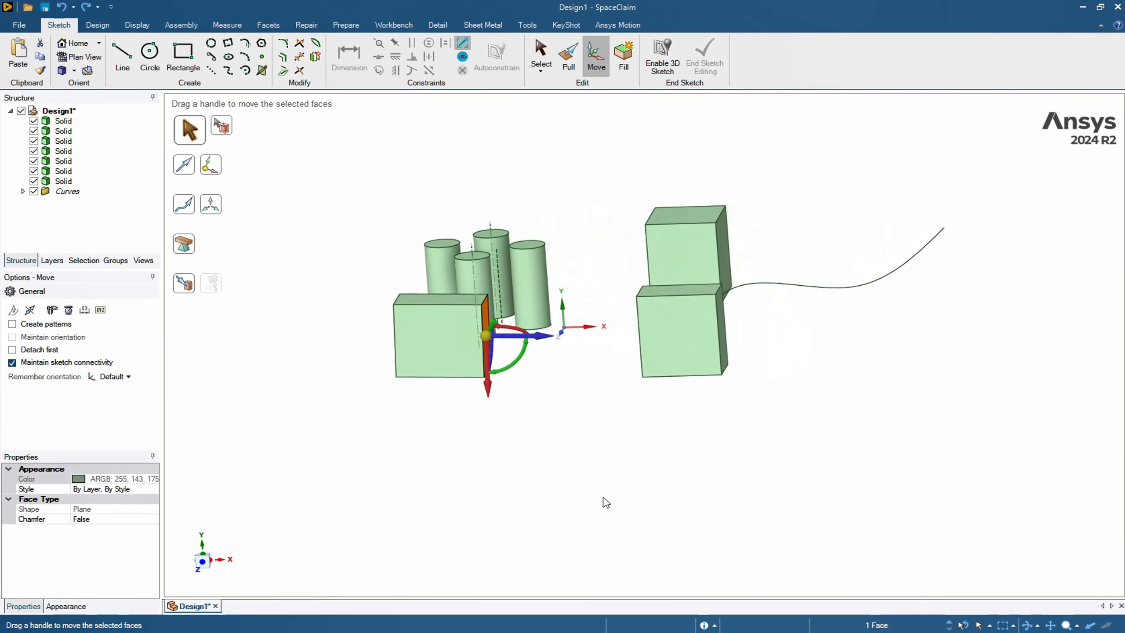
pyautogui.click(216, 170)
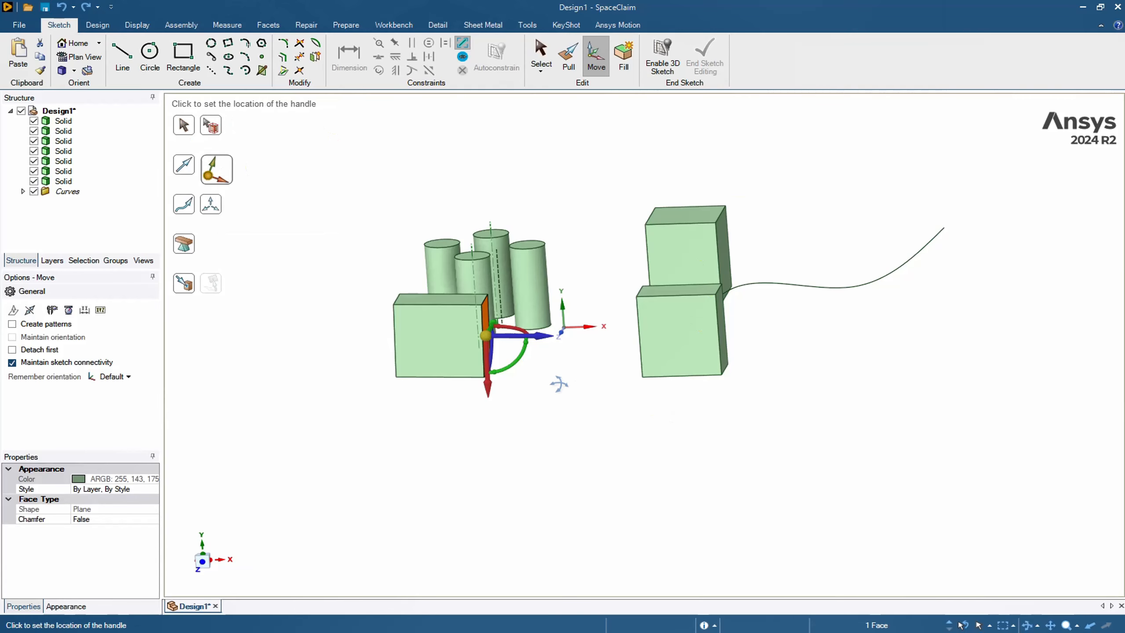
pyautogui.moveTo(559, 383); pyautogui.dragTo(522, 388, button='middle')
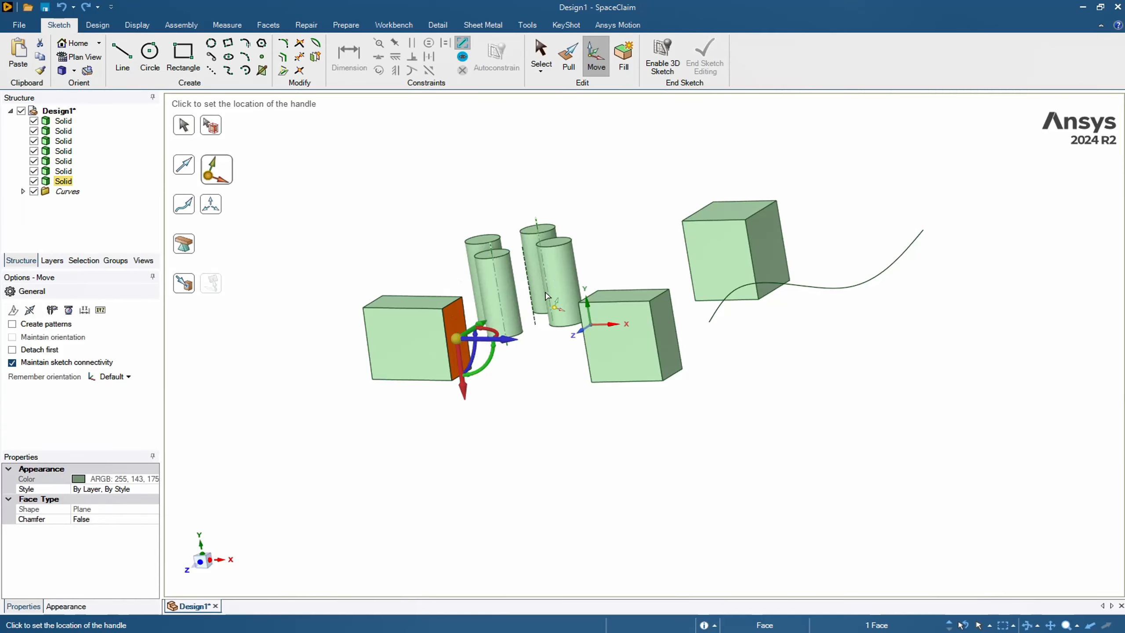
pyautogui.click(216, 129)
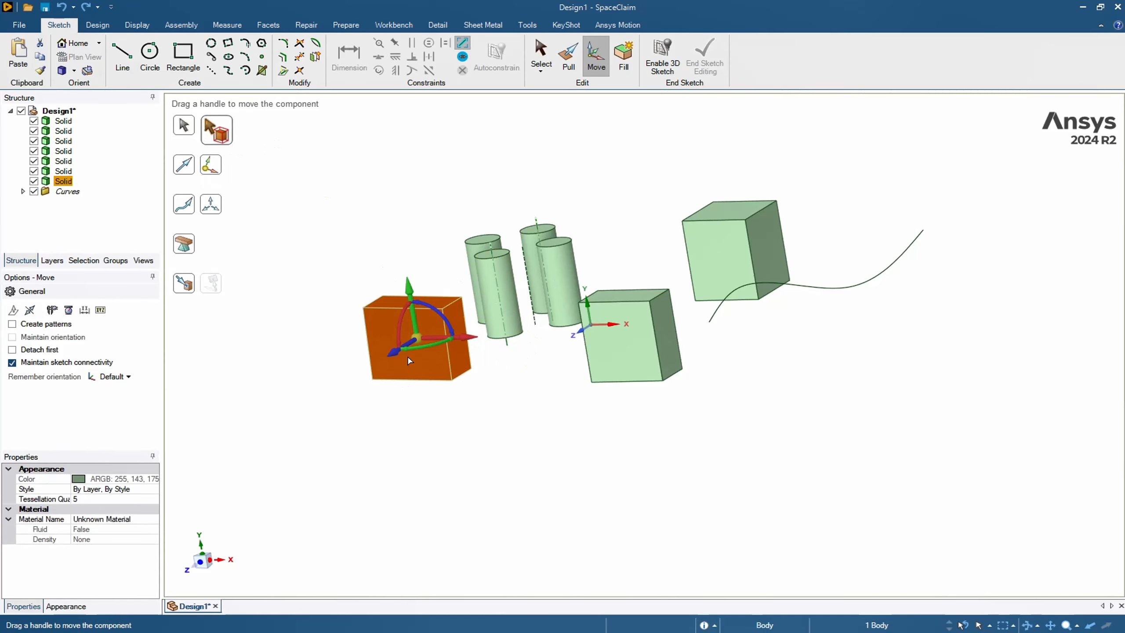
pyautogui.click(215, 170)
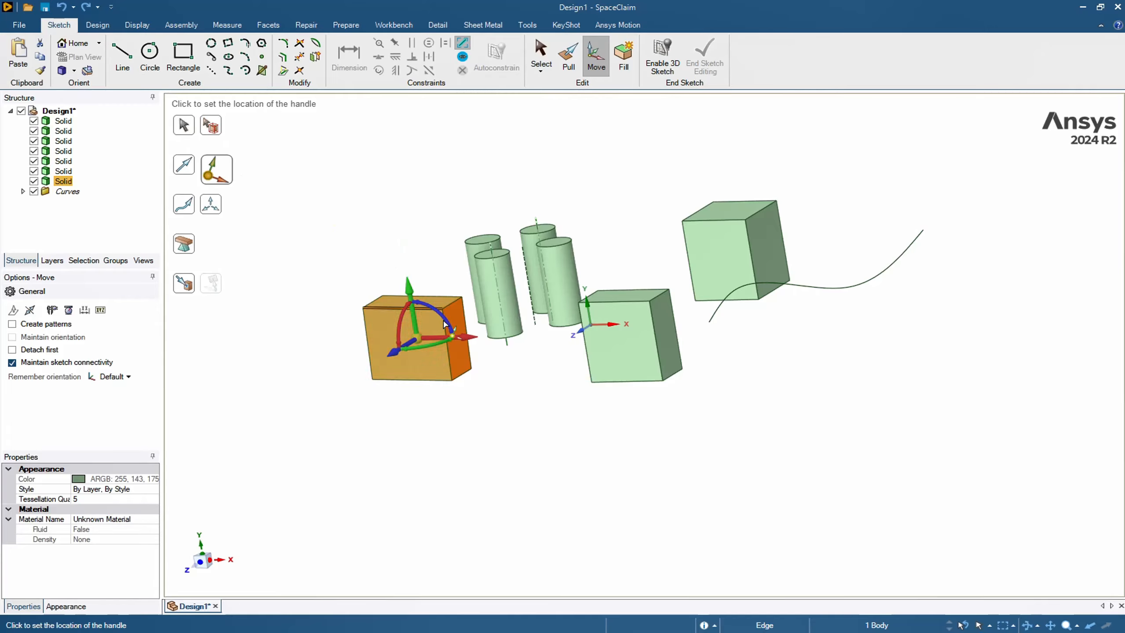
pyautogui.click(461, 352)
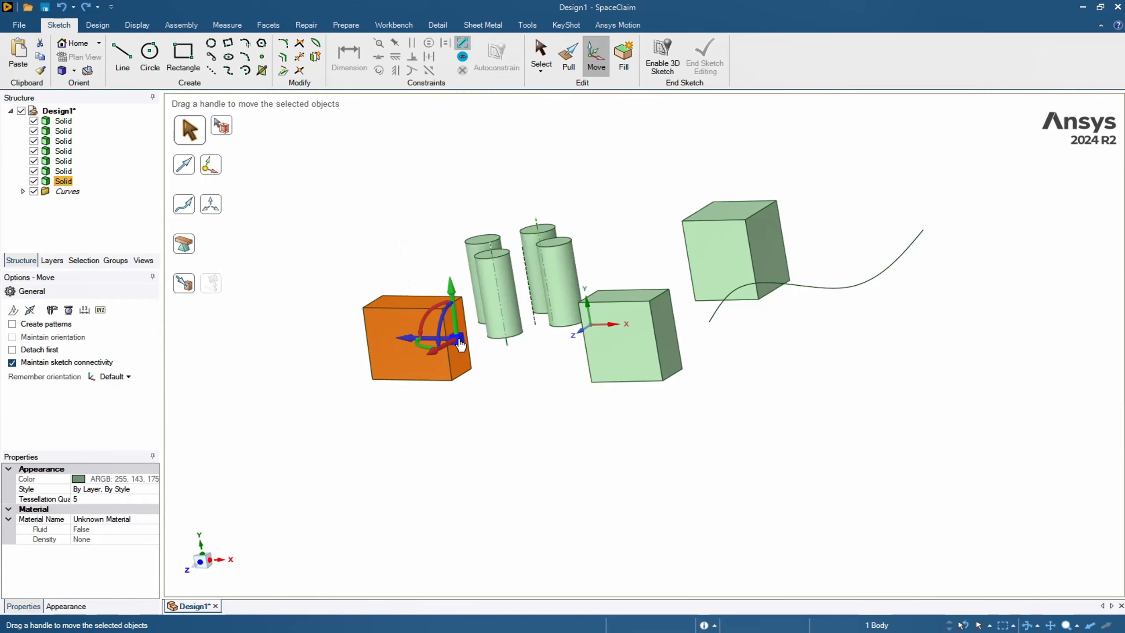
pyautogui.click(183, 284)
pyautogui.moveTo(508, 416); pyautogui.dragTo(642, 421, button='middle')
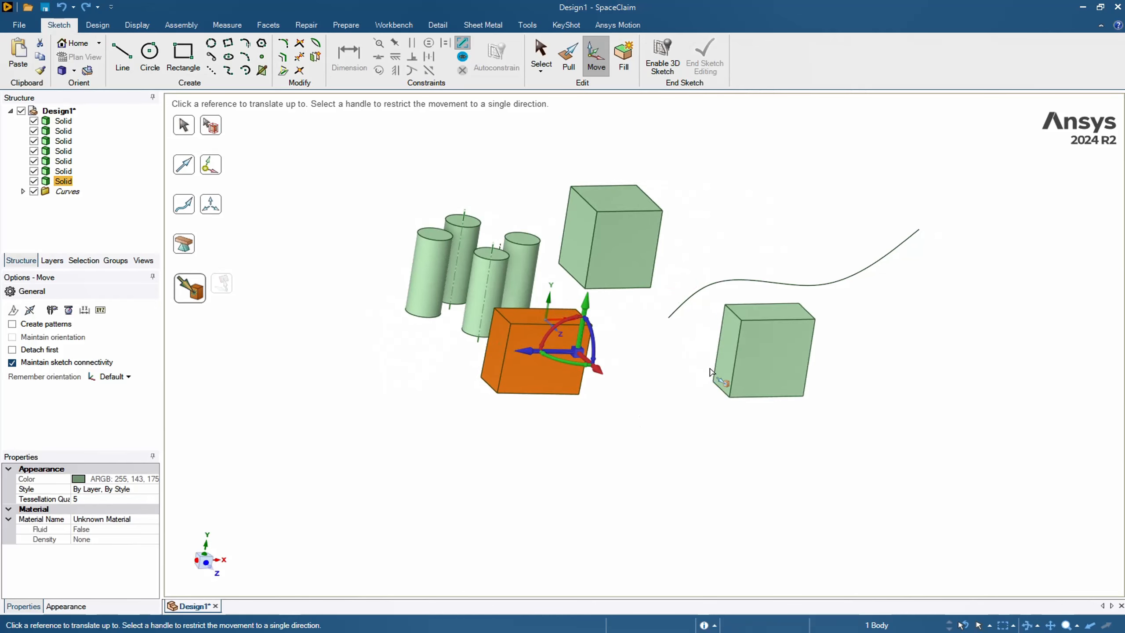
pyautogui.click(725, 365)
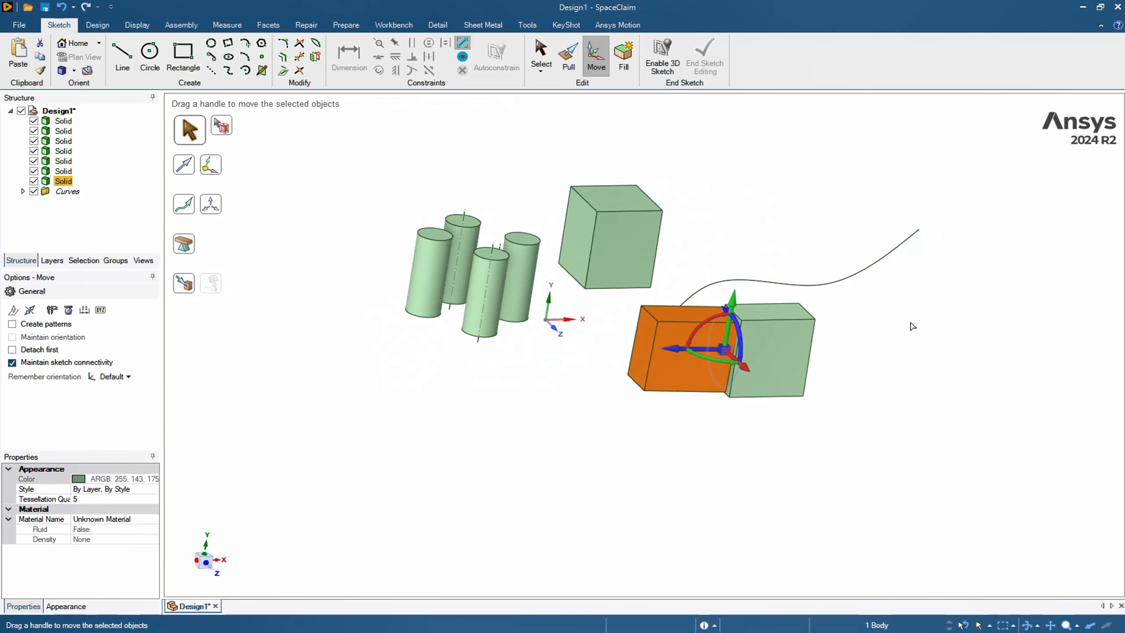
# Inspect the contact between the two joined blocks and undo the Up To move.
pyautogui.moveTo(908, 327); pyautogui.dragTo(856, 327, button='middle')
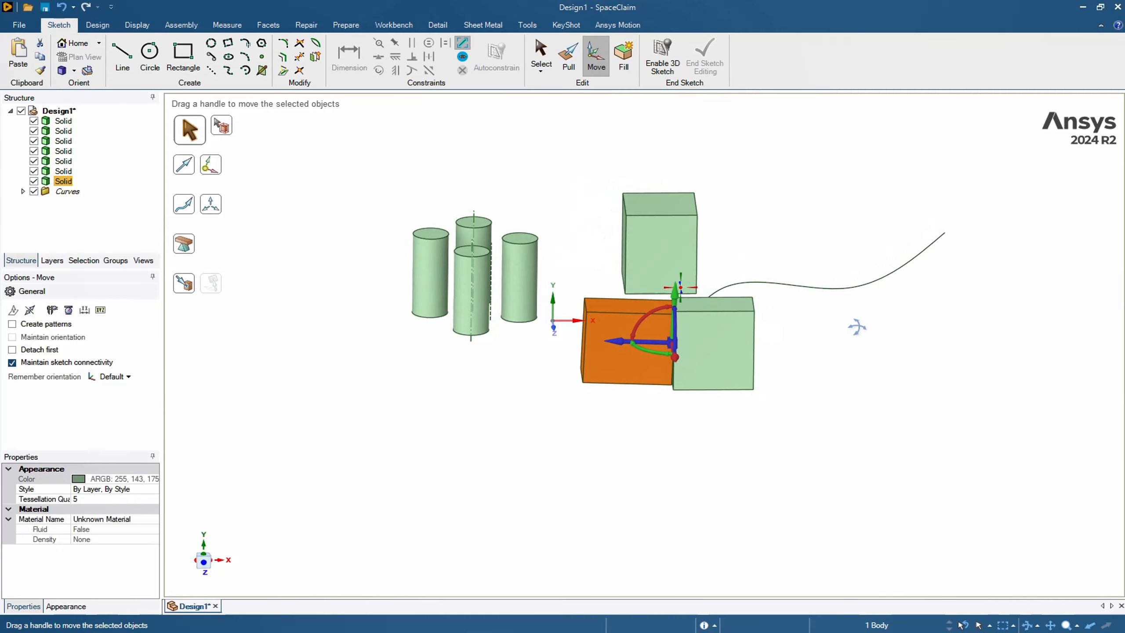
pyautogui.click(347, 341)
pyautogui.scroll(5, 743, 311)
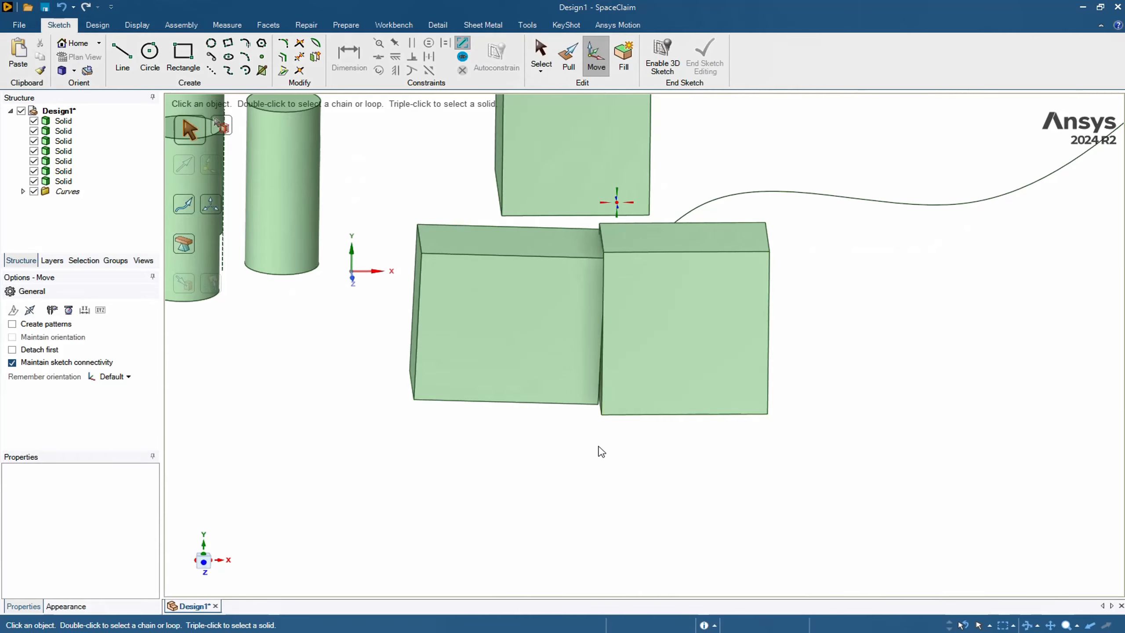
pyautogui.moveTo(601, 452); pyautogui.dragTo(401, 428, button='middle')
pyautogui.hotkey('ctrl', 'z')
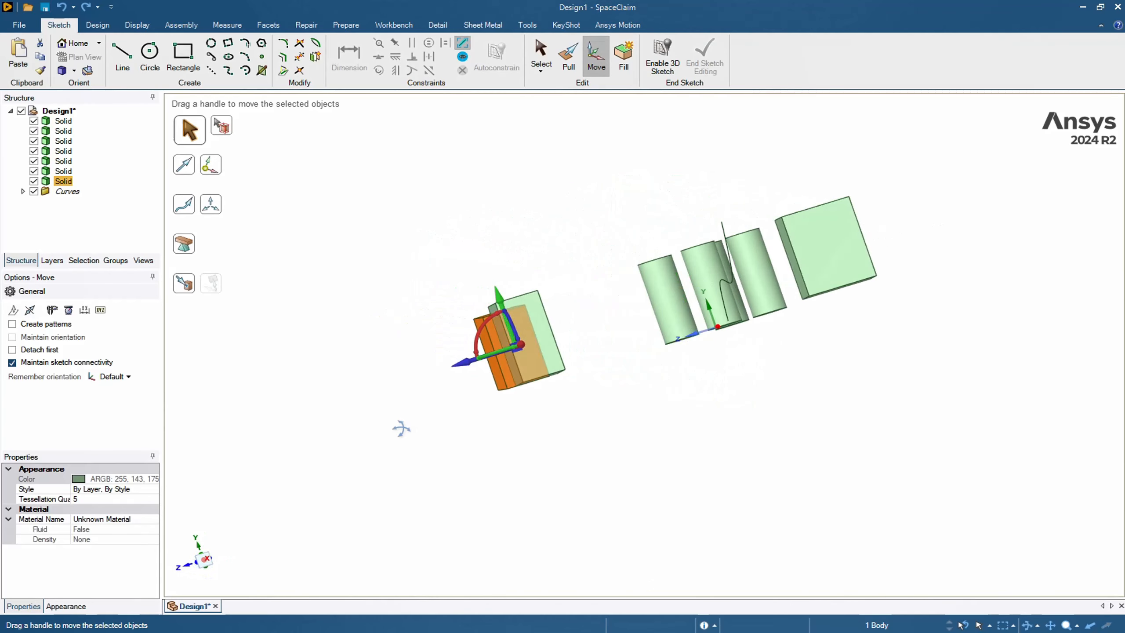
# Anchor the rear block's handle on its front face and move it along the Z handle Up To the front +X block's rear face.
pyautogui.click(205, 560)
pyautogui.click(408, 262)
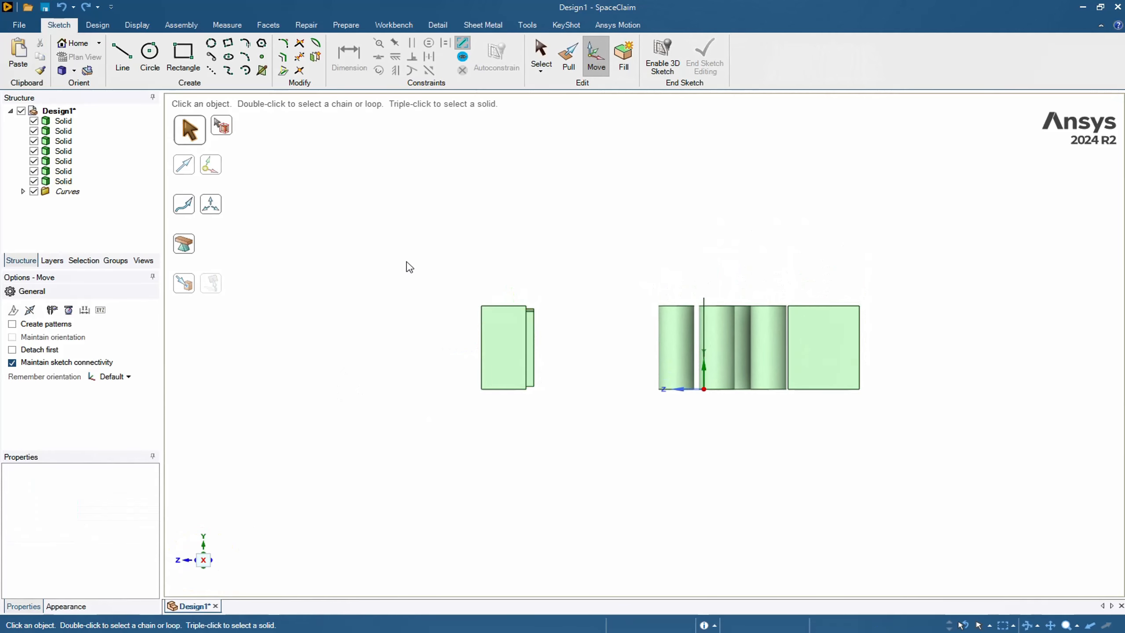
pyautogui.click(222, 126)
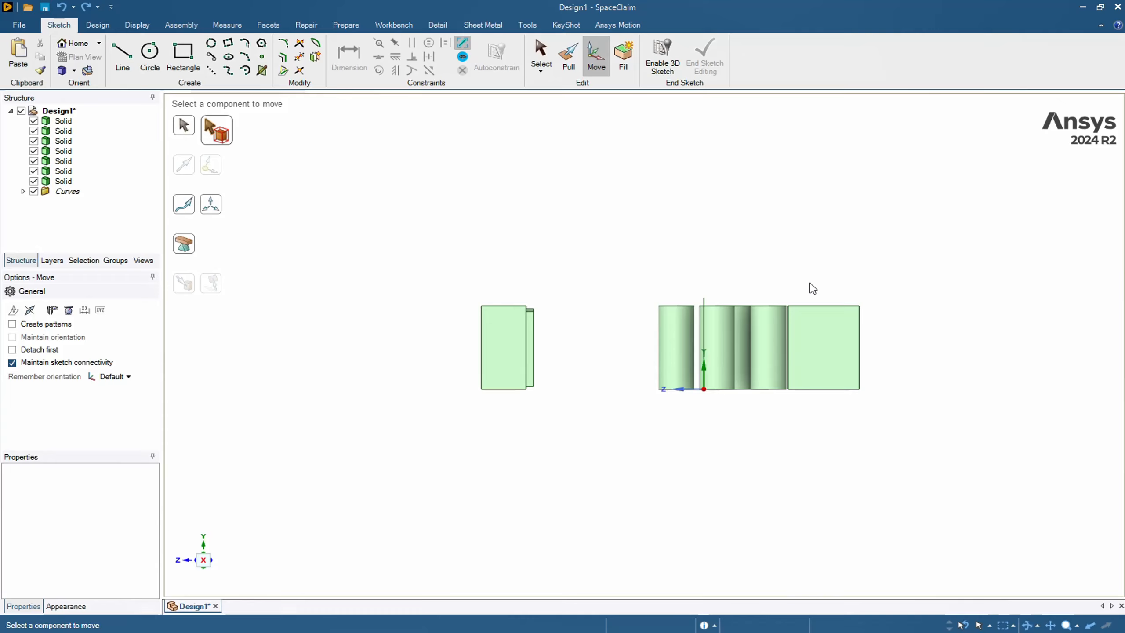
pyautogui.click(826, 357)
pyautogui.moveTo(833, 389); pyautogui.dragTo(859, 411, button='middle')
pyautogui.click(211, 164)
pyautogui.click(768, 344)
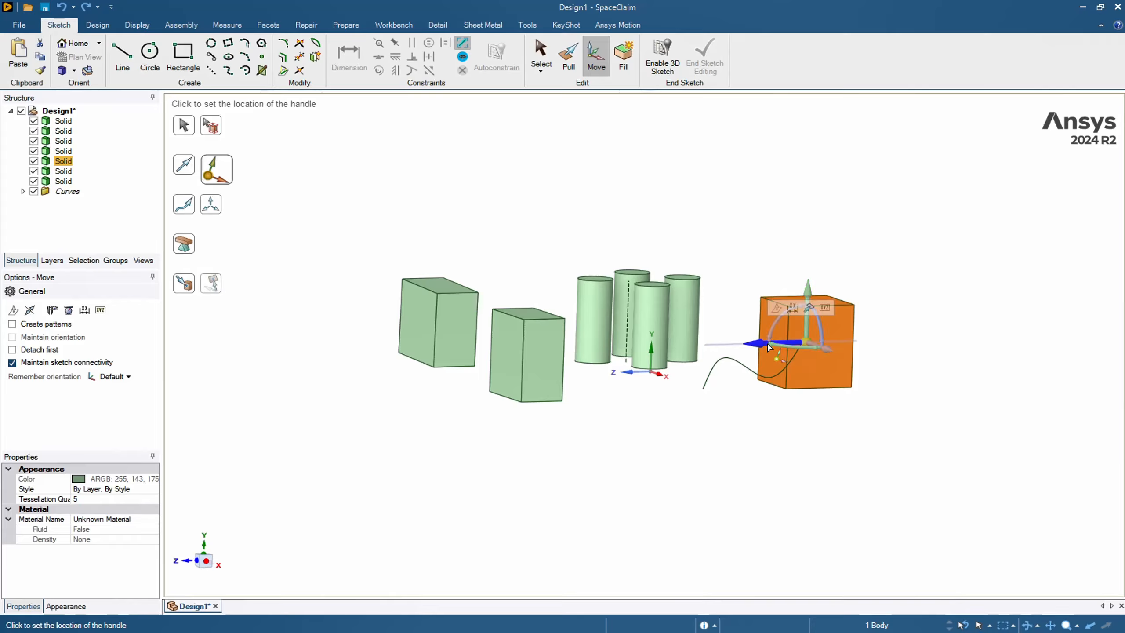
pyautogui.click(776, 345)
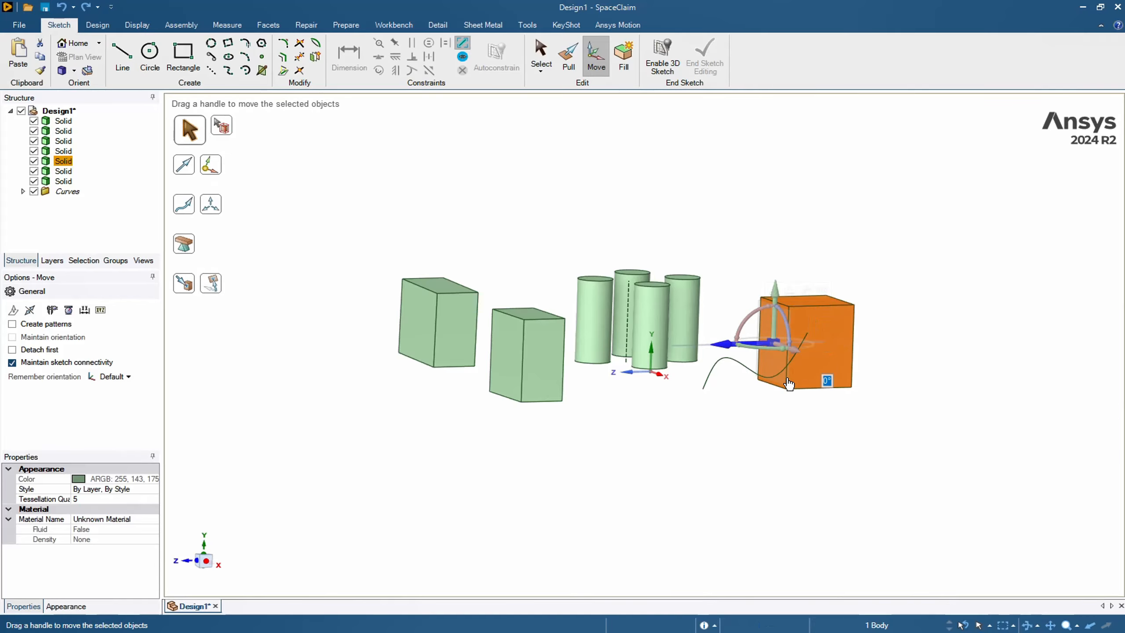
pyautogui.moveTo(810, 456); pyautogui.dragTo(645, 454, button='middle')
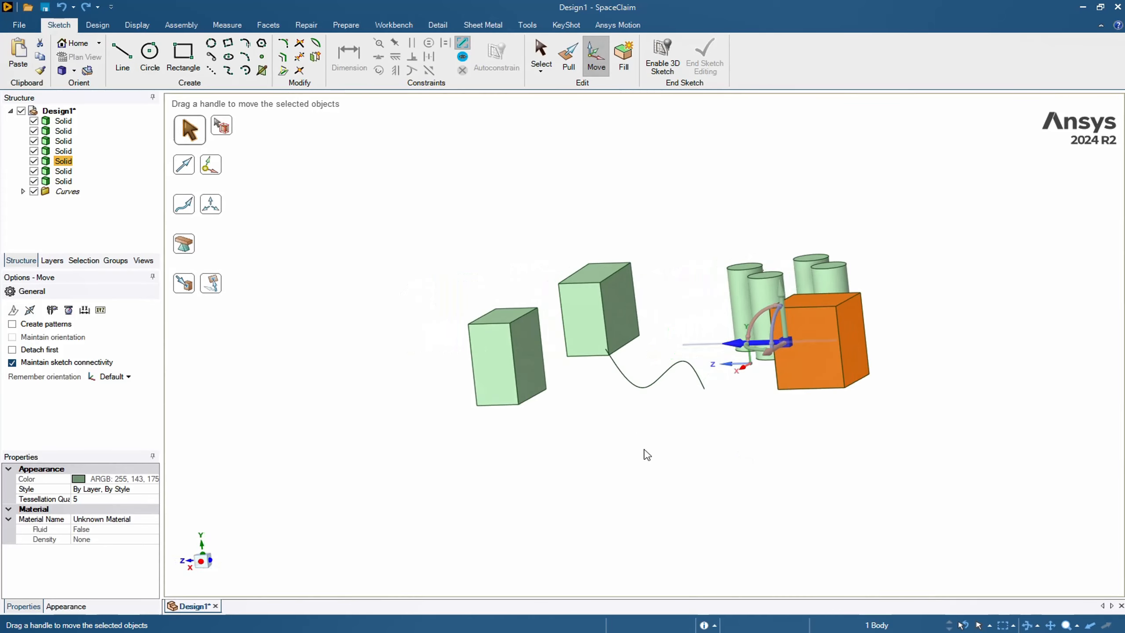
pyautogui.click(183, 283)
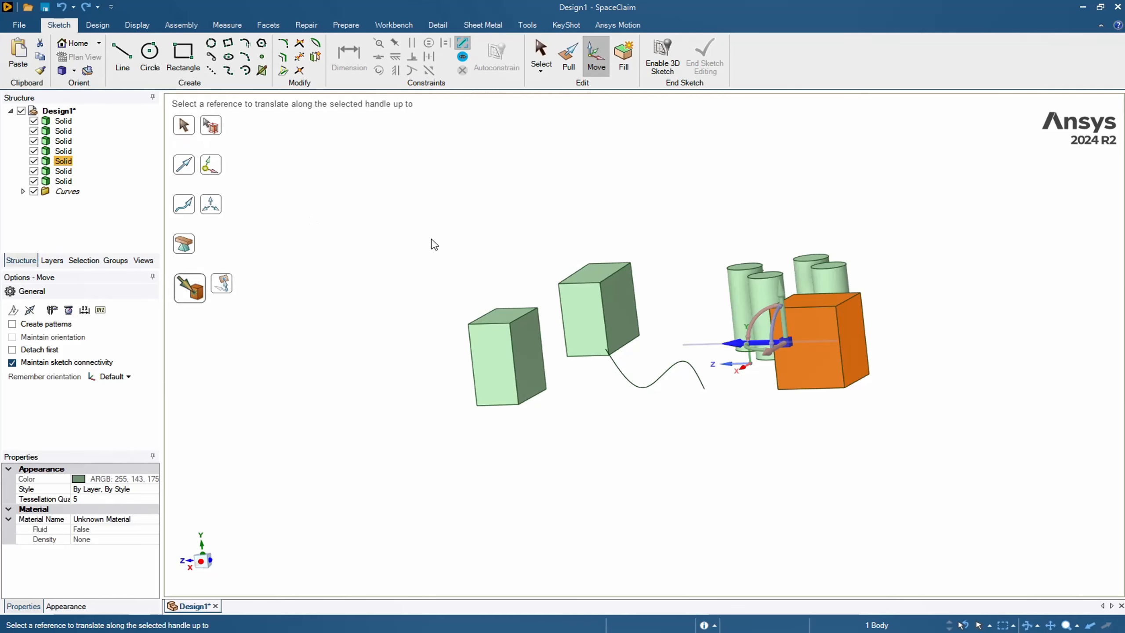
pyautogui.click(528, 350)
# Inspect the alignment of the rear block with the front +X block's rear face, and undo the move along Z.
pyautogui.moveTo(595, 450); pyautogui.dragTo(609, 524, button='middle')
pyautogui.click(609, 524)
pyautogui.moveTo(633, 429); pyautogui.dragTo(505, 350, button='middle')
pyautogui.scroll(5, 576, 354)
pyautogui.scroll(4, 575, 355)
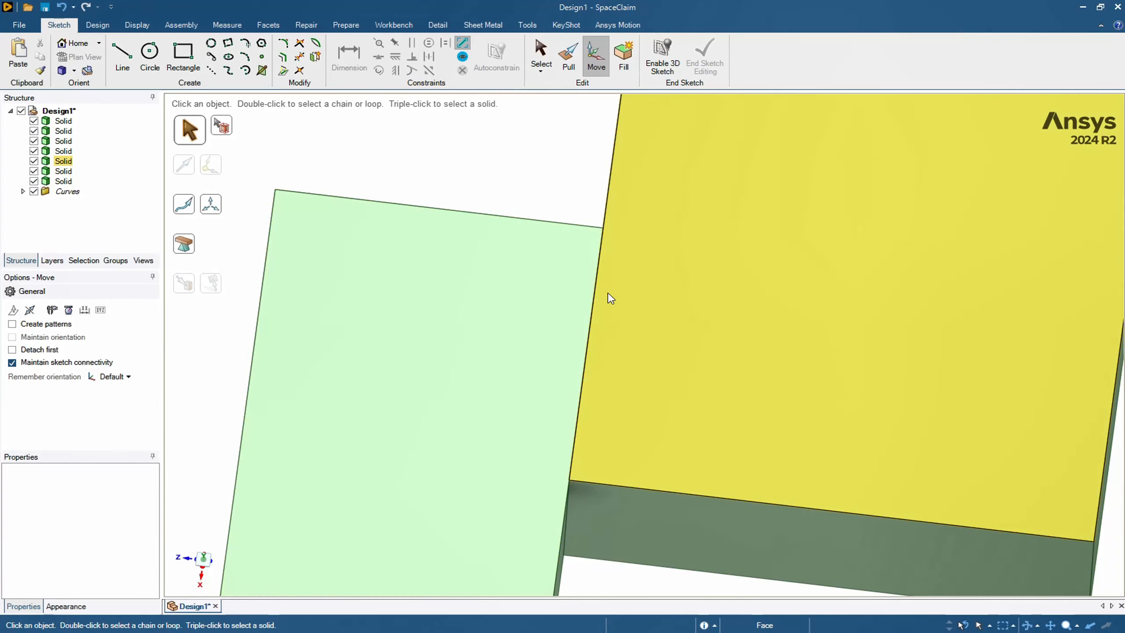
pyautogui.scroll(-8, 610, 298)
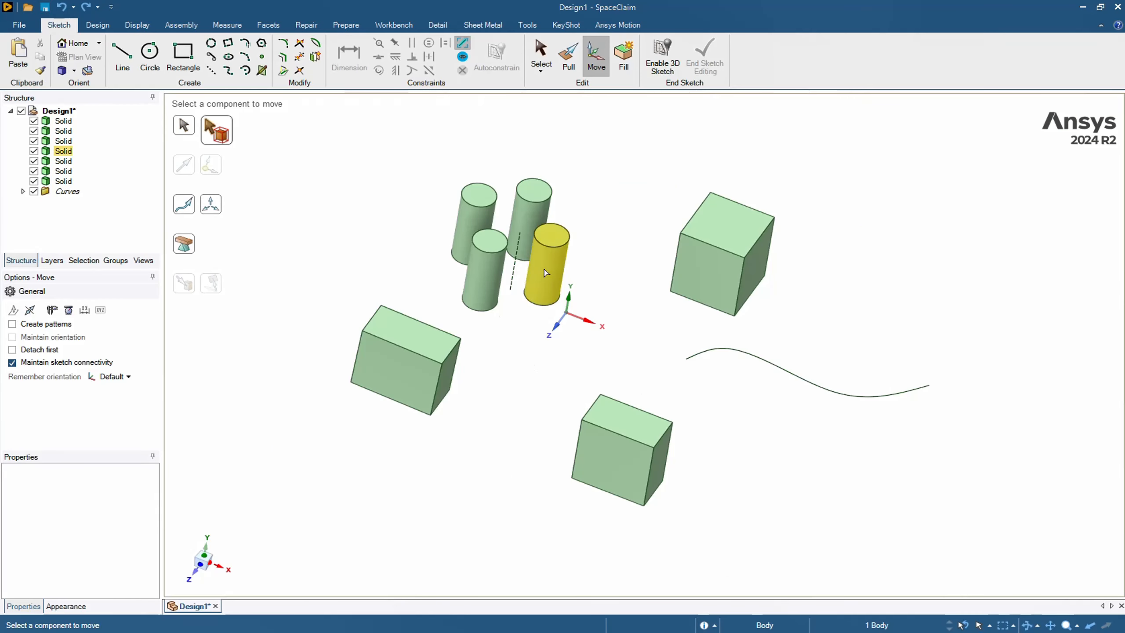
# Select the cylinder nearest the origin as a component, set the spline as its trajectory, and move it to the spline's far end.
pyautogui.click(545, 273)
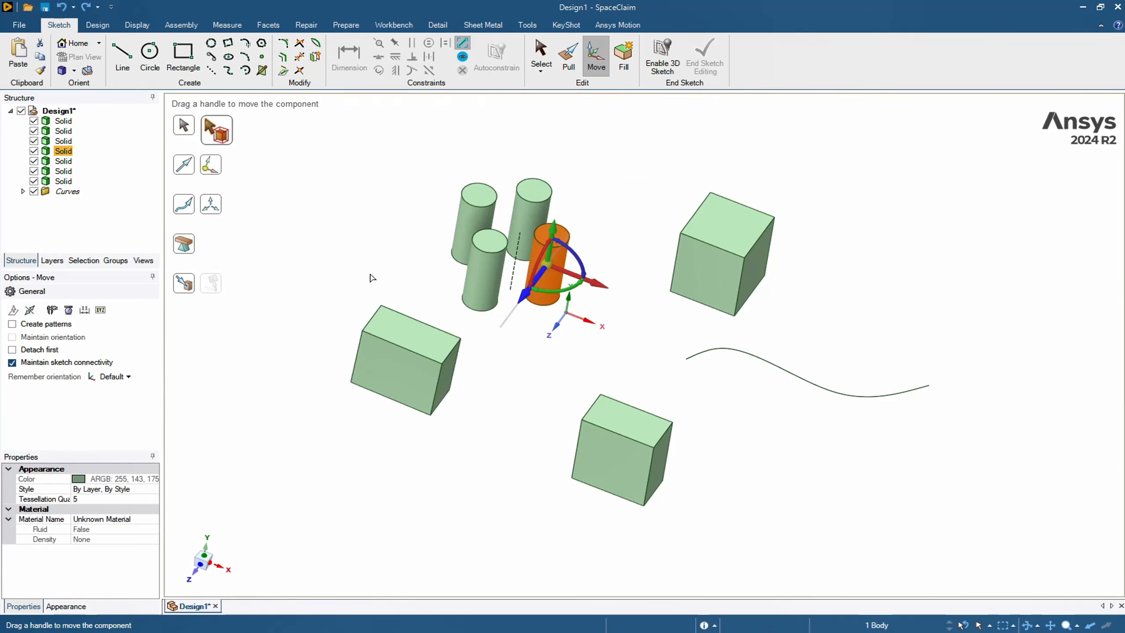
pyautogui.click(185, 204)
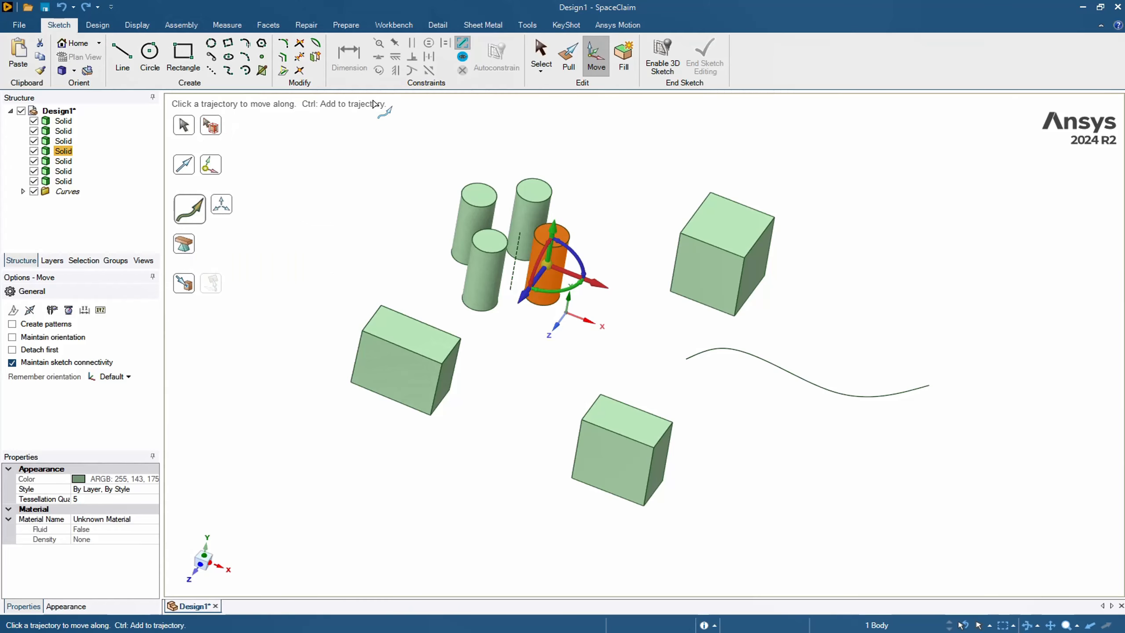
pyautogui.click(746, 357)
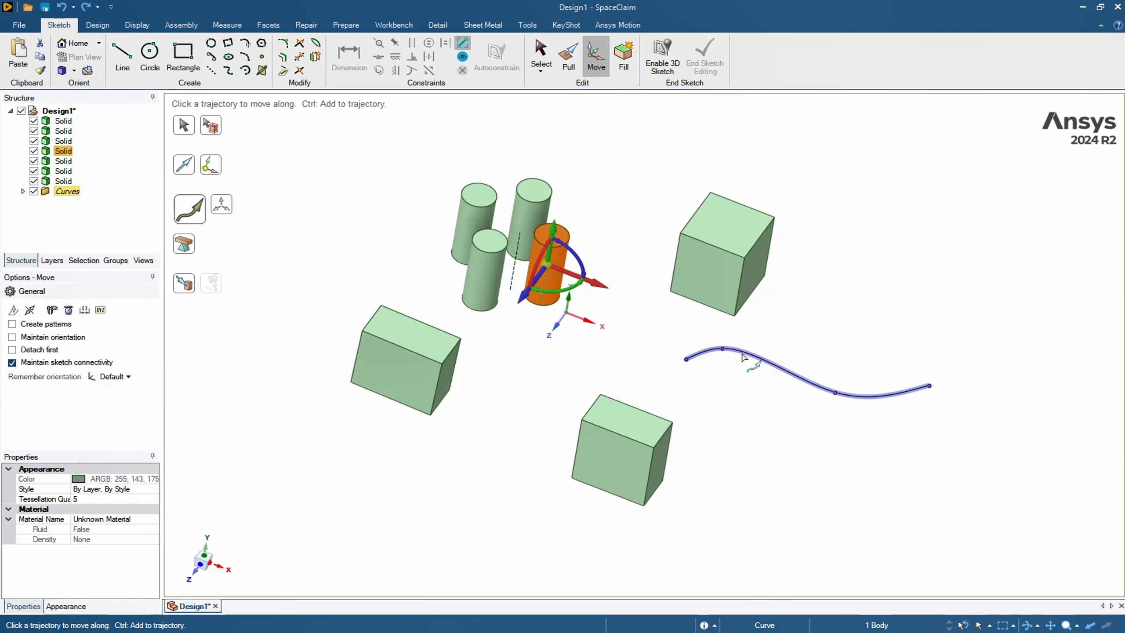
pyautogui.moveTo(722, 345); pyautogui.dragTo(997, 289)
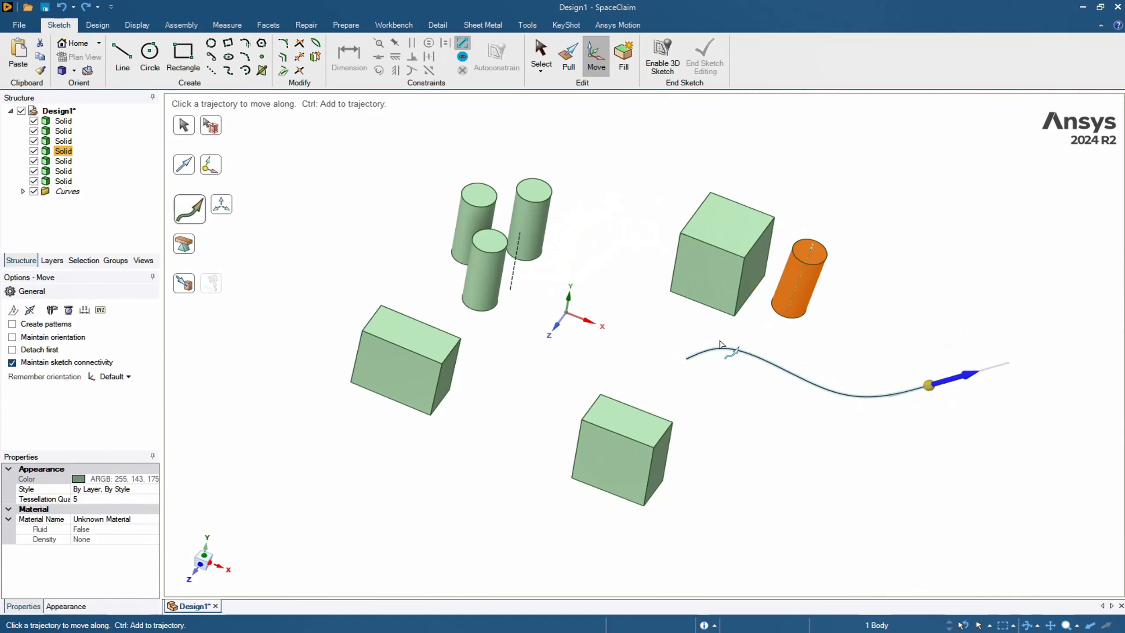
# Move the cylinder back along the spline trajectory to the curve's start, and return to component selection.
pyautogui.hotkey('ctrl', 'h')
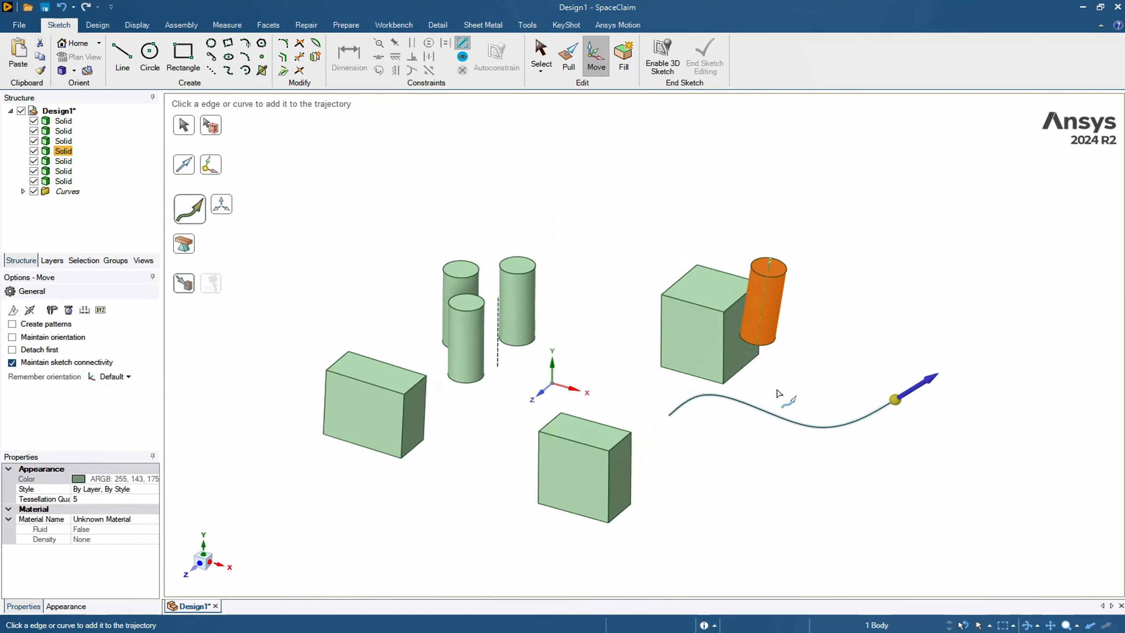
pyautogui.moveTo(921, 385); pyautogui.dragTo(753, 405)
pyautogui.moveTo(839, 372); pyautogui.dragTo(718, 419)
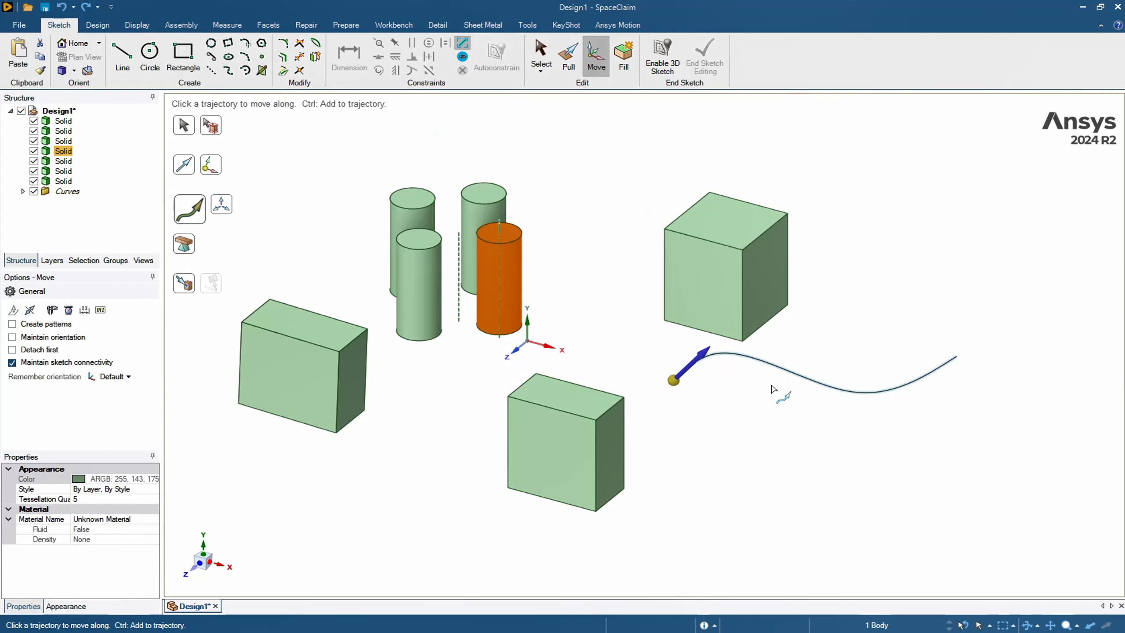
pyautogui.click(214, 129)
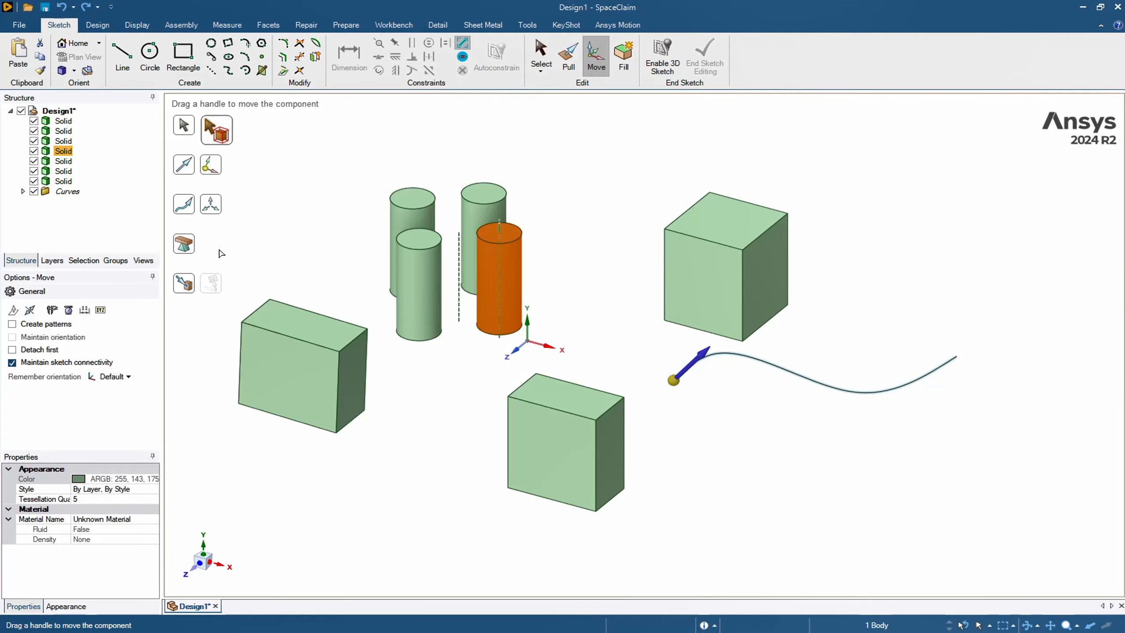
# Move the cylinder nearest the origin, selected as a component, Up To the spline's start point, and undo the move.
pyautogui.click(195, 289)
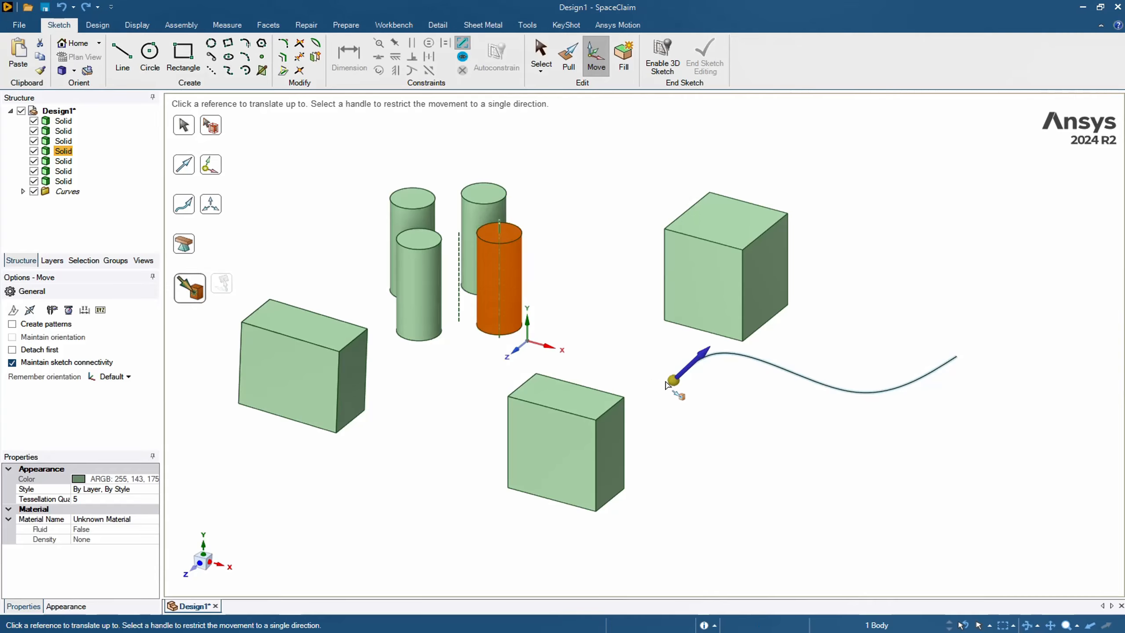
pyautogui.press('Escape')
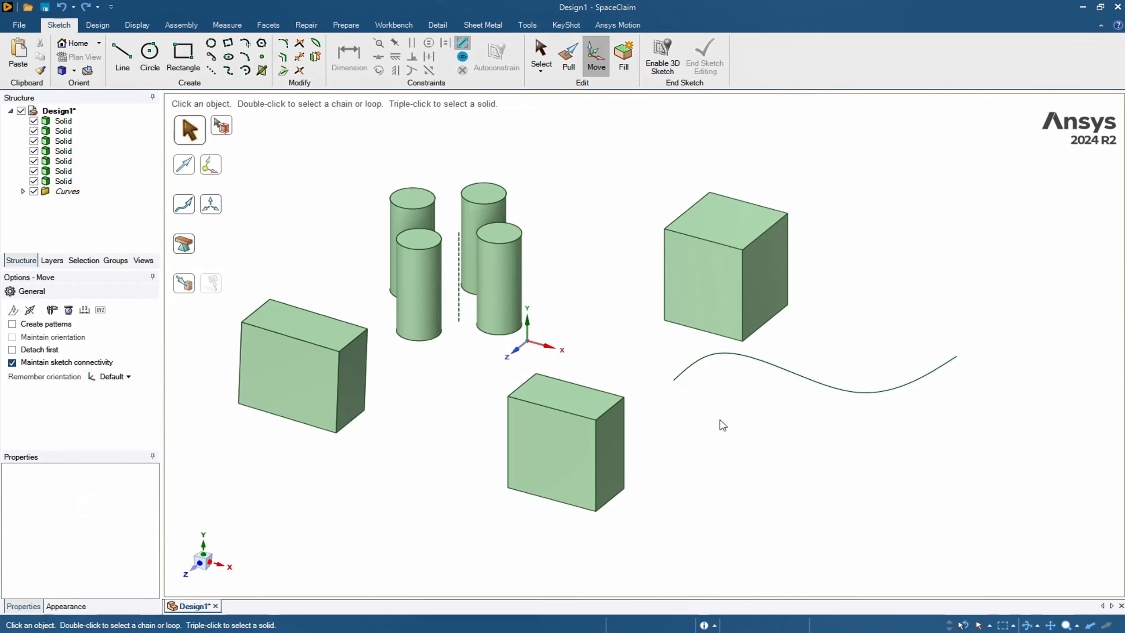
pyautogui.click(222, 126)
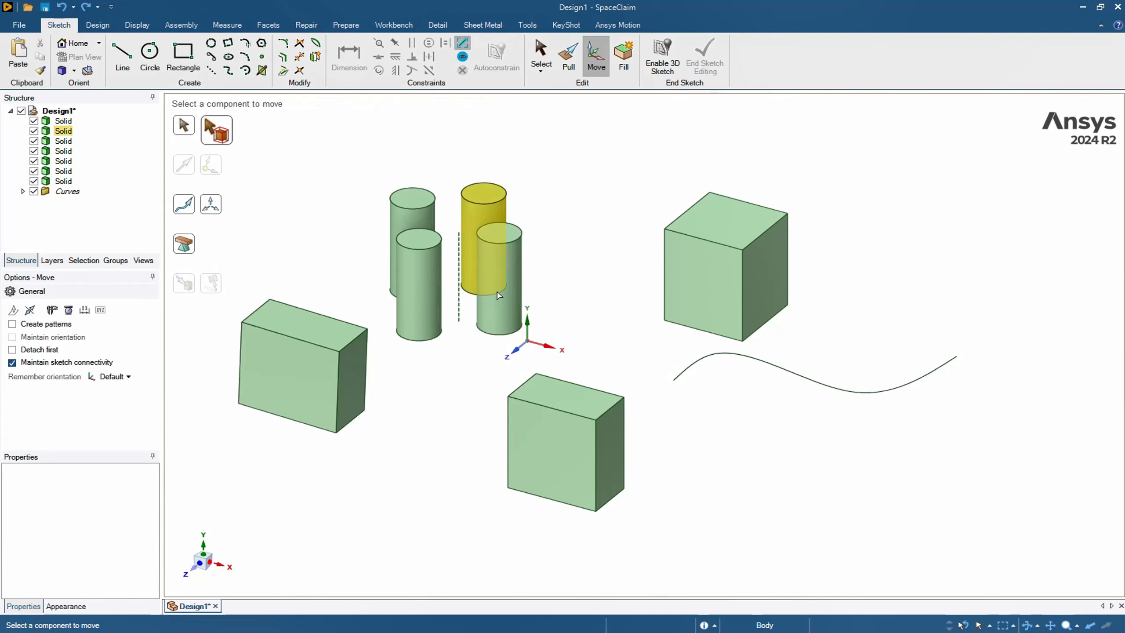
pyautogui.click(502, 298)
pyautogui.click(189, 285)
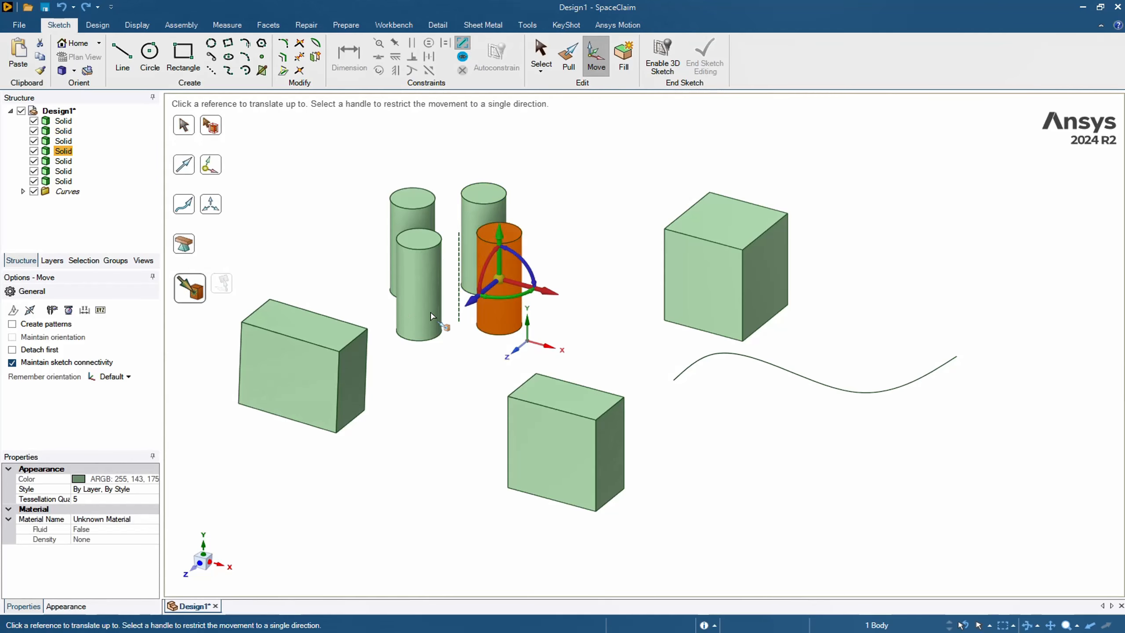
pyautogui.click(674, 382)
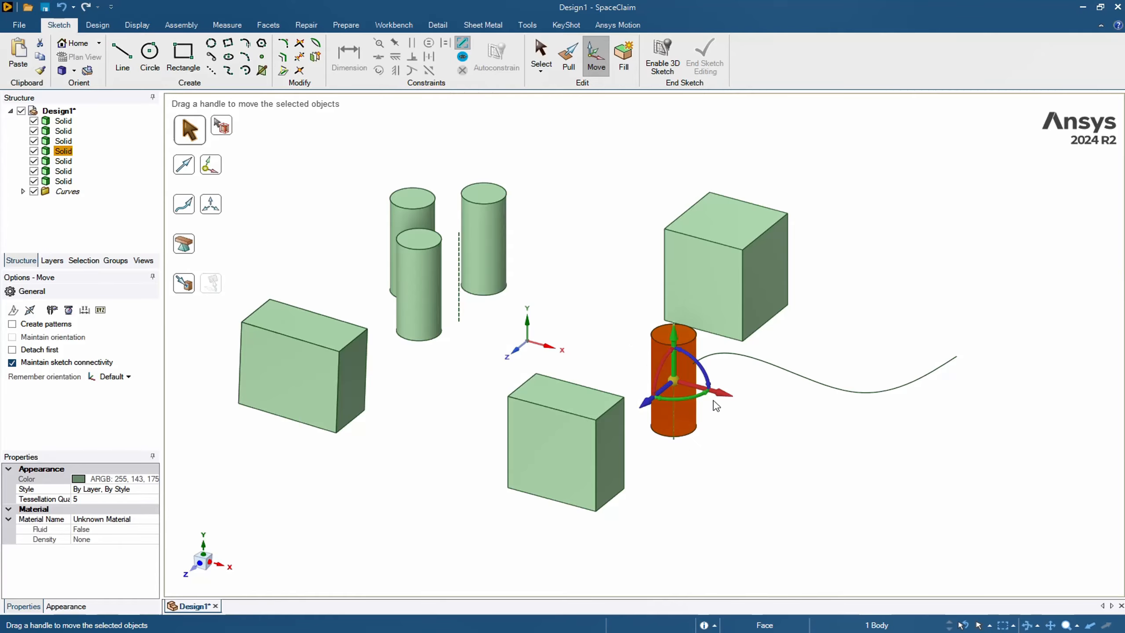
pyautogui.scroll(3, 711, 434)
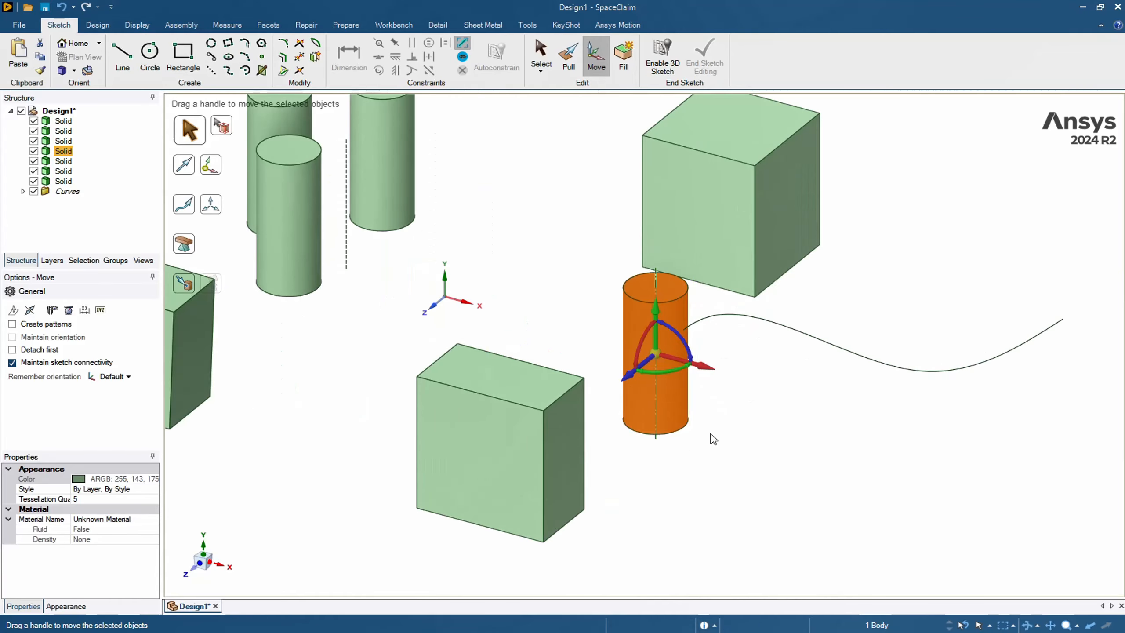
pyautogui.moveTo(769, 435); pyautogui.dragTo(735, 424, button='middle')
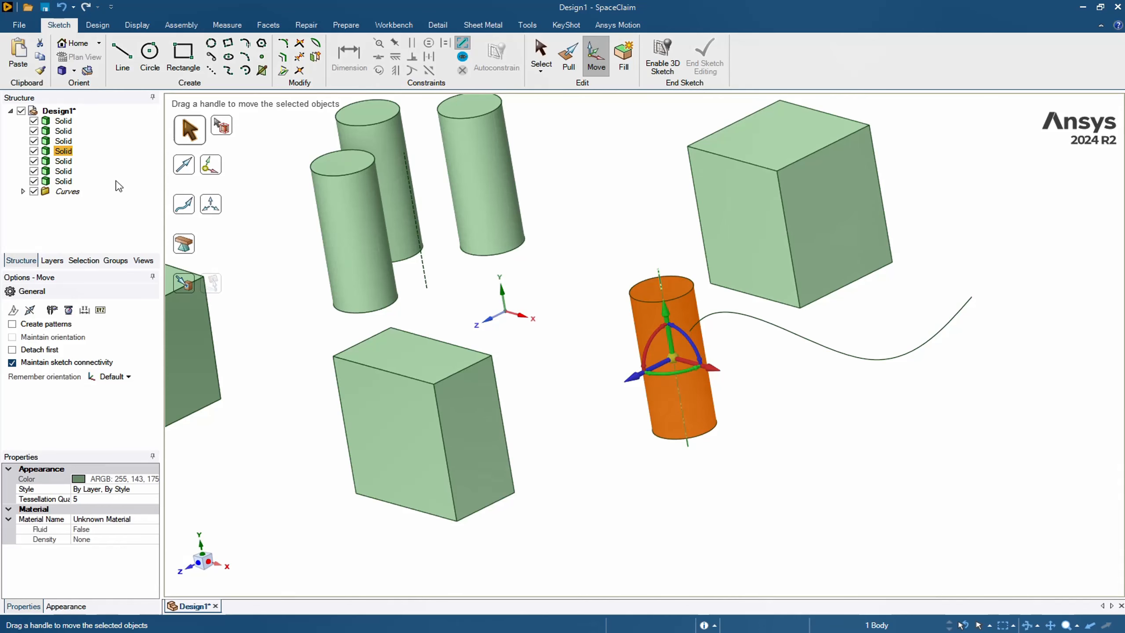
pyautogui.click(62, 7)
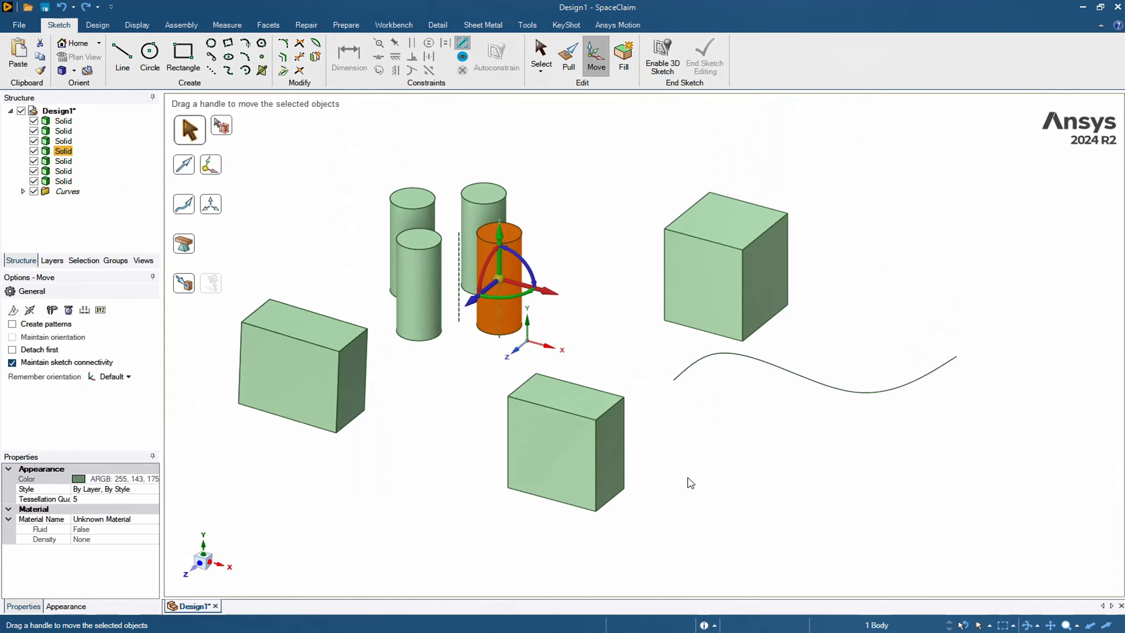
# Anchor the cylinder's move handle at the centre of its bottom face and move it Up To the spline's start point.
pyautogui.click(213, 173)
pyautogui.moveTo(693, 403); pyautogui.dragTo(723, 273, button='middle')
pyautogui.click(470, 463)
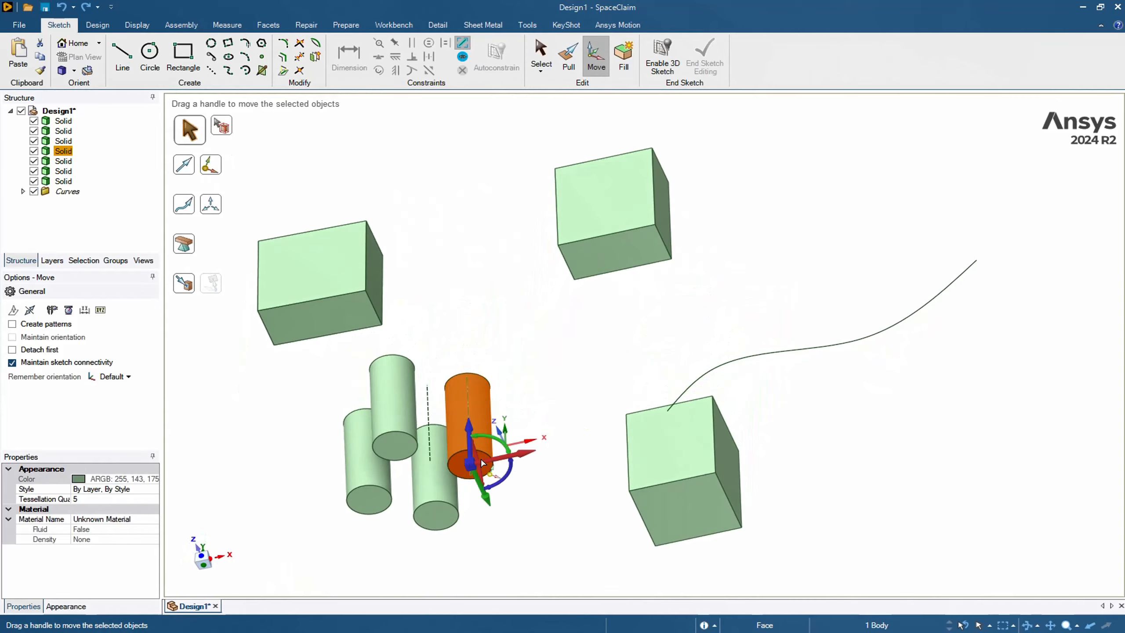
pyautogui.hotkey('ctrl', 'h')
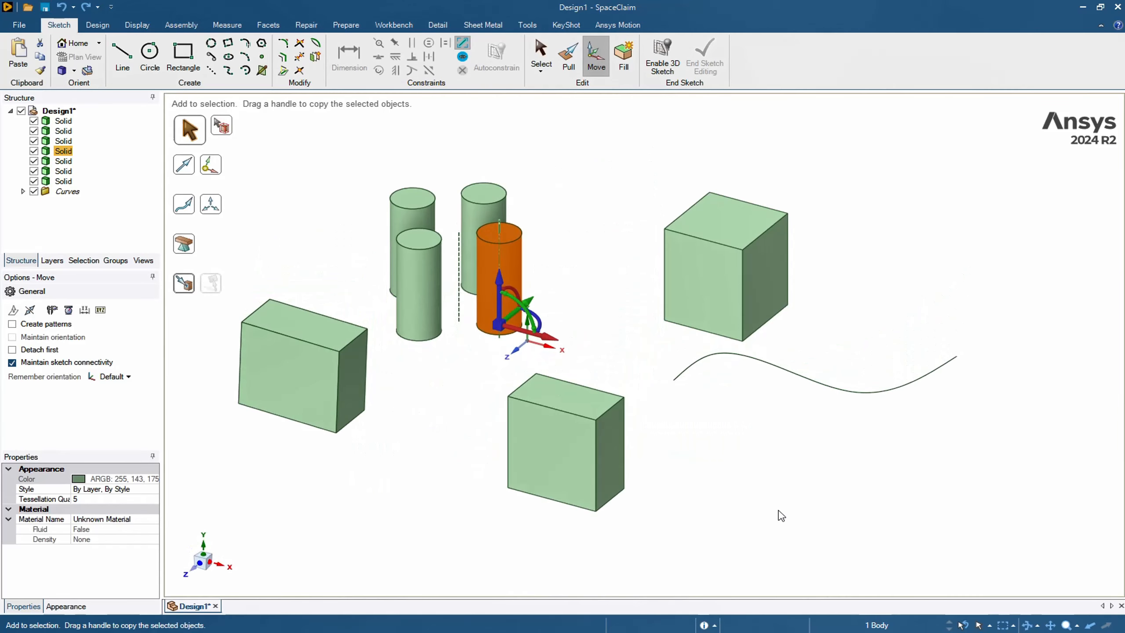
pyautogui.click(184, 284)
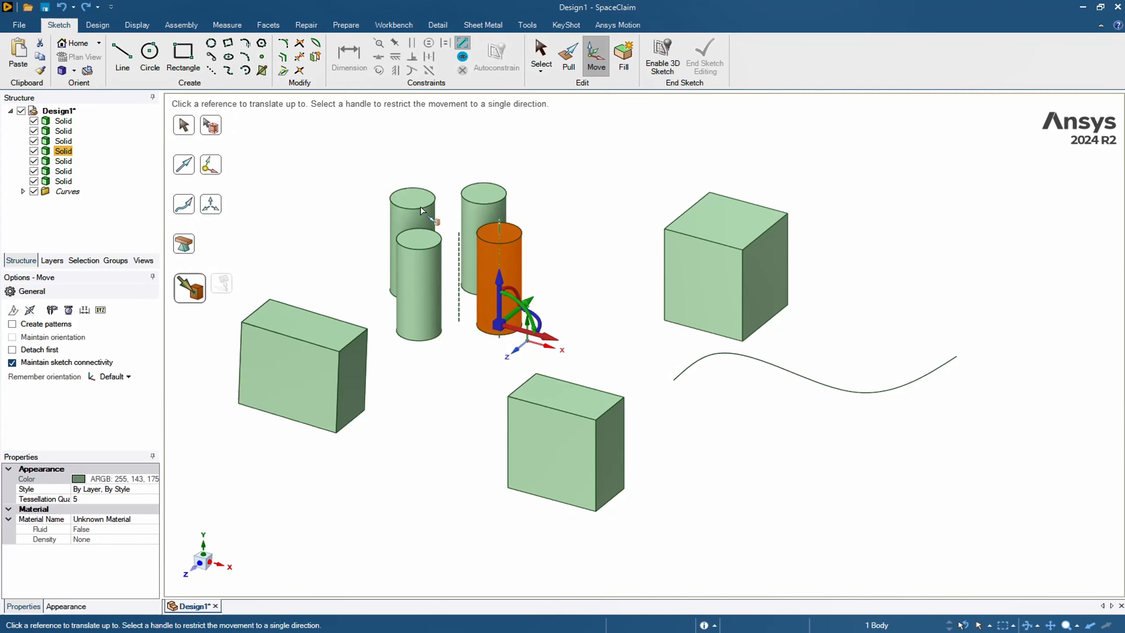
pyautogui.click(674, 381)
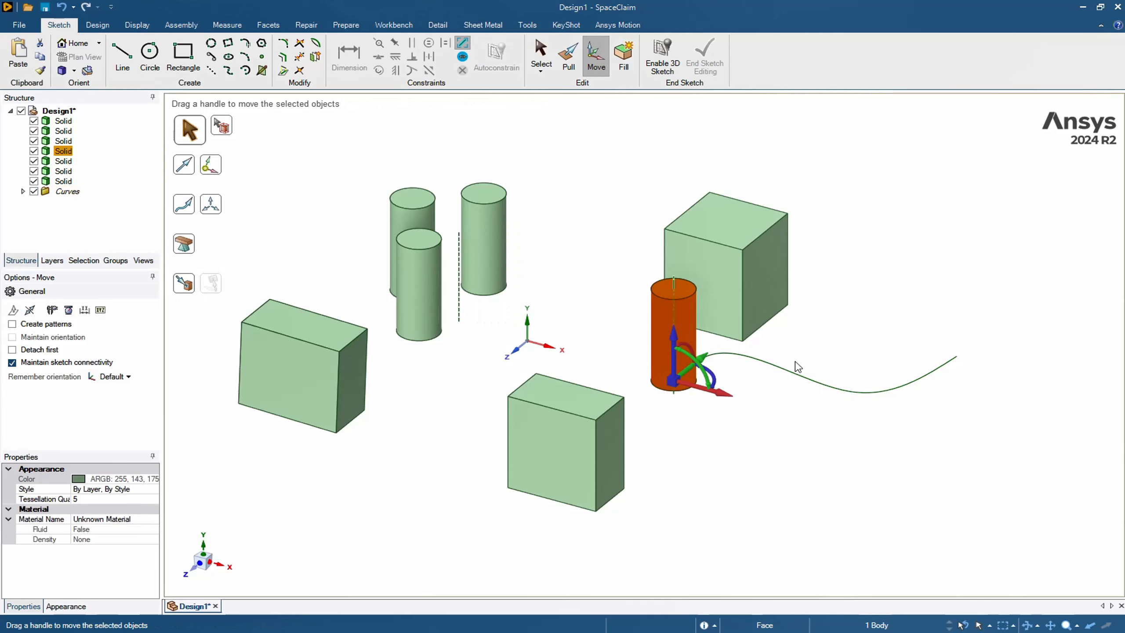
pyautogui.moveTo(735, 434); pyautogui.dragTo(721, 406, button='middle')
pyautogui.click(806, 446)
pyautogui.scroll(3, 697, 405)
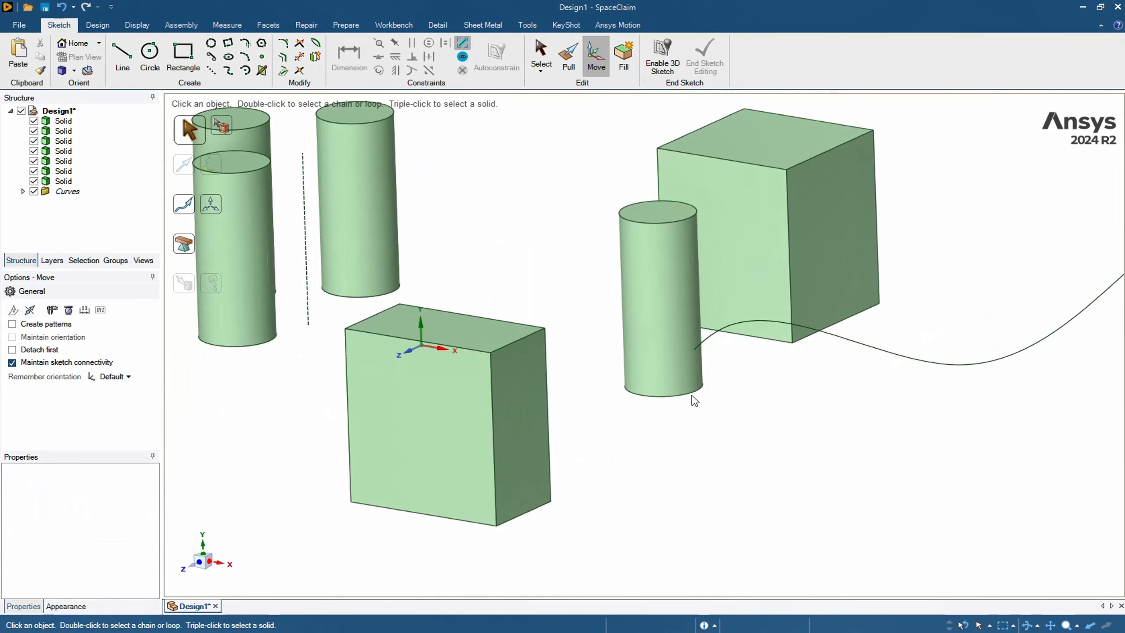
pyautogui.scroll(-3, 693, 398)
# Select the moved cylinder as a component, set the spline as its trajectory, and move it to the curve's far end.
pyautogui.click(218, 130)
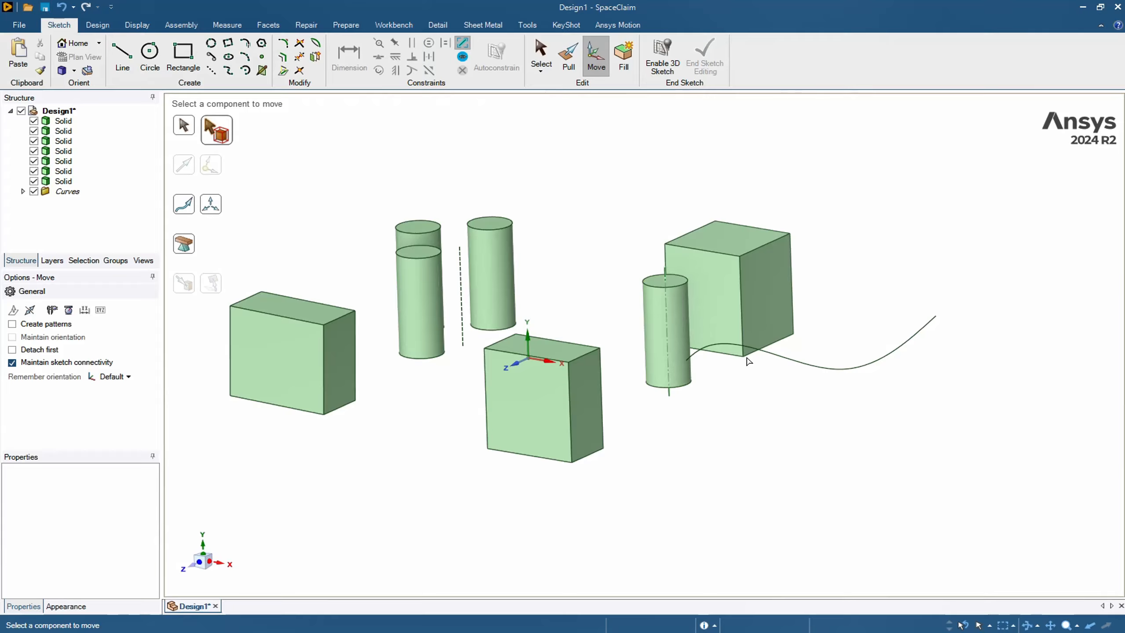
pyautogui.click(682, 326)
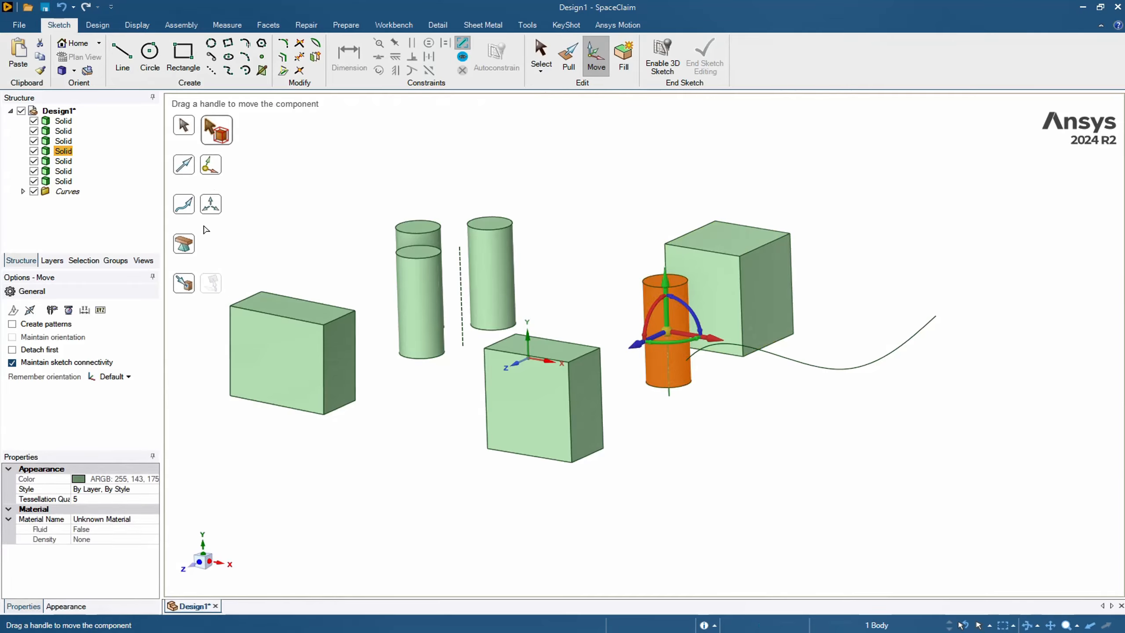
pyautogui.click(184, 204)
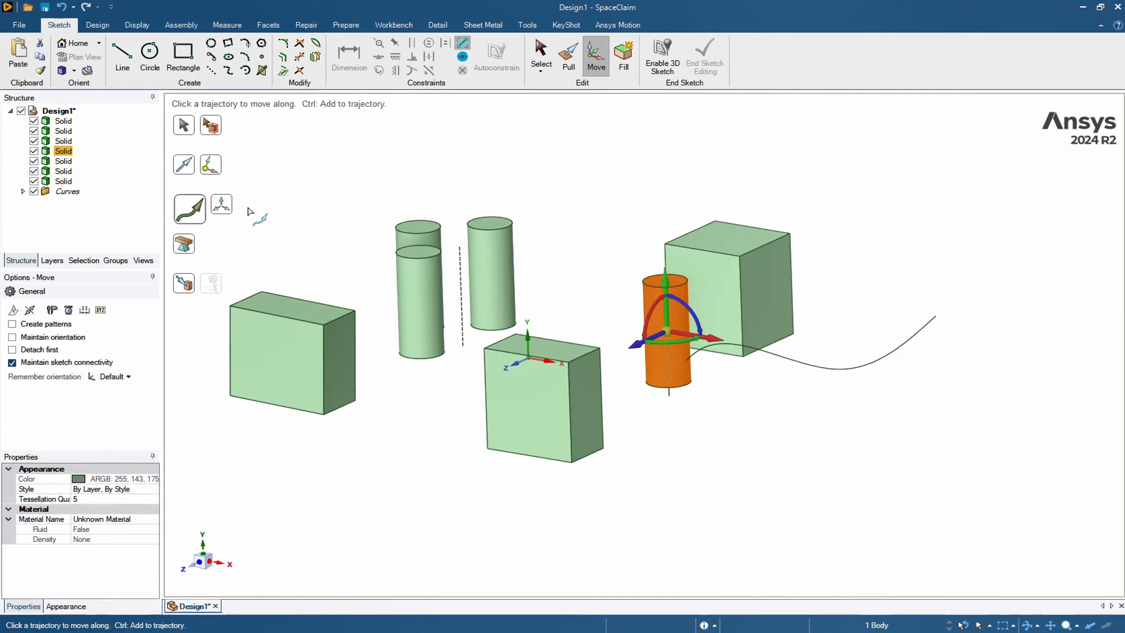
pyautogui.click(783, 357)
pyautogui.moveTo(709, 340); pyautogui.dragTo(951, 283)
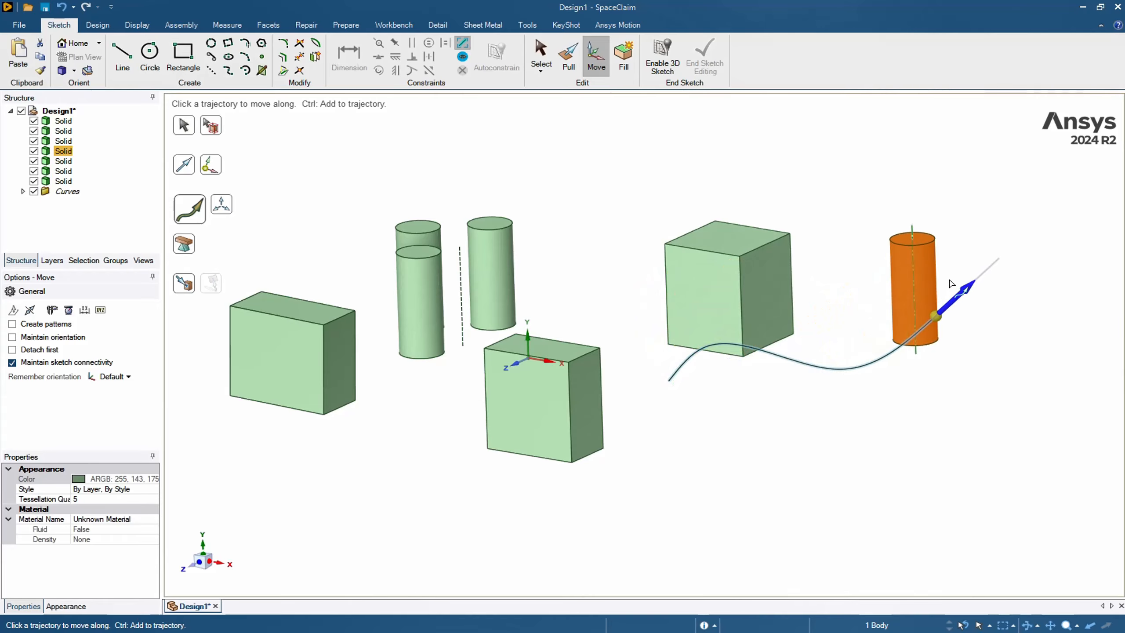
# Undo the cylinder's trajectory move and its Up To move, and clear the selection.
pyautogui.hotkey('ctrl', 'z')
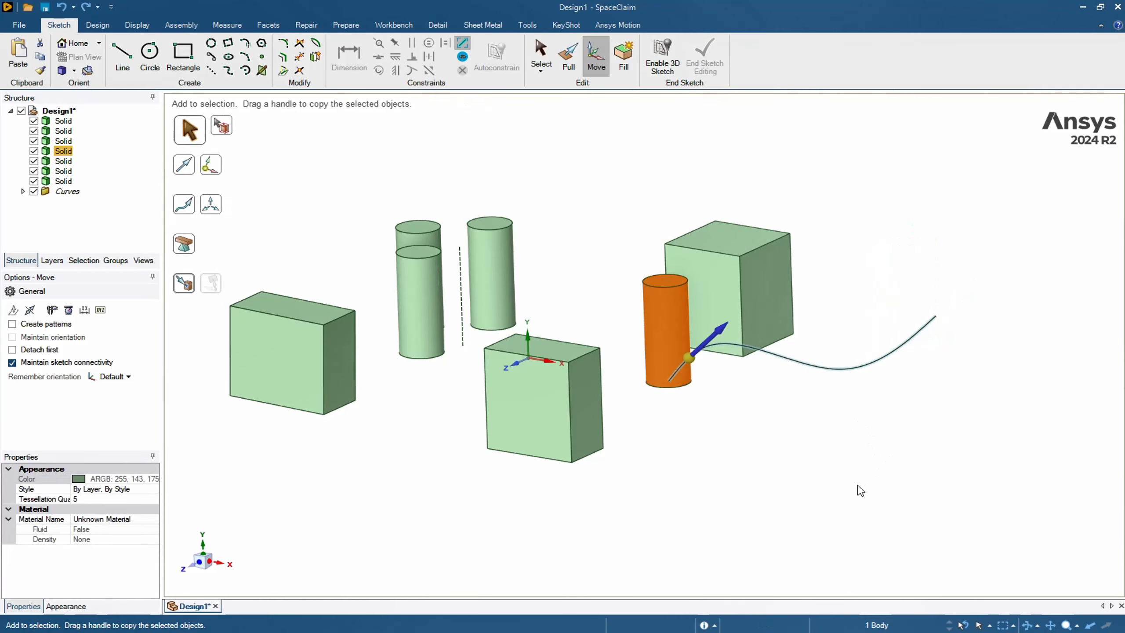
pyautogui.hotkey('ctrl', 'z')
pyautogui.click(622, 218)
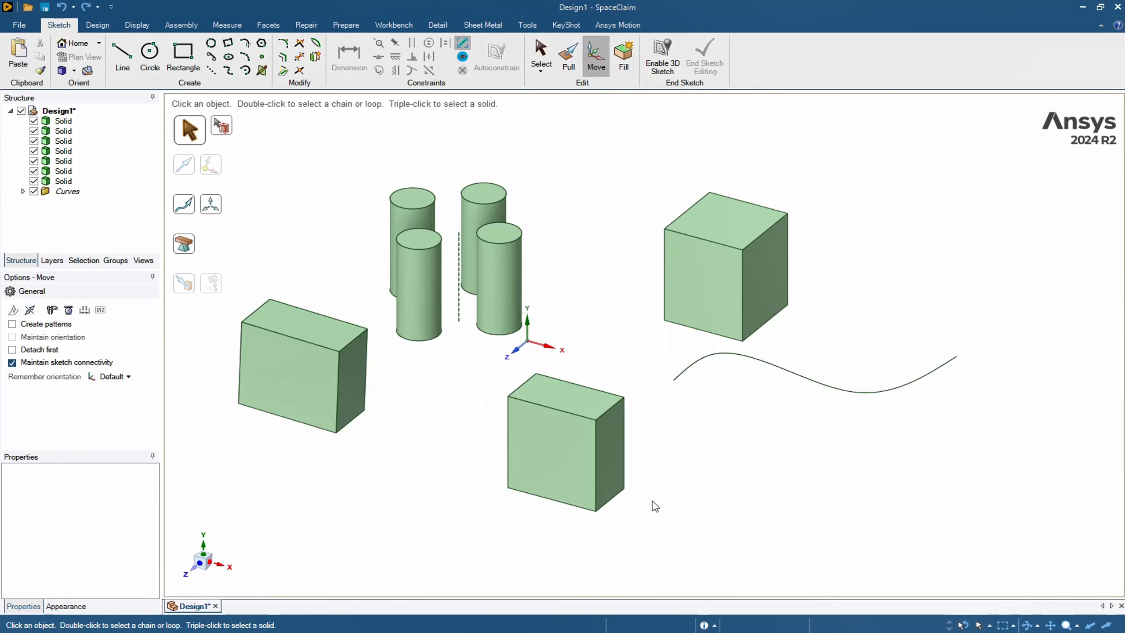
# Select the front -X block as a component and add a ruler along its X handle to the facing side of the front +X block.
pyautogui.scroll(-3, 704, 469)
pyautogui.scroll(2, 562, 470)
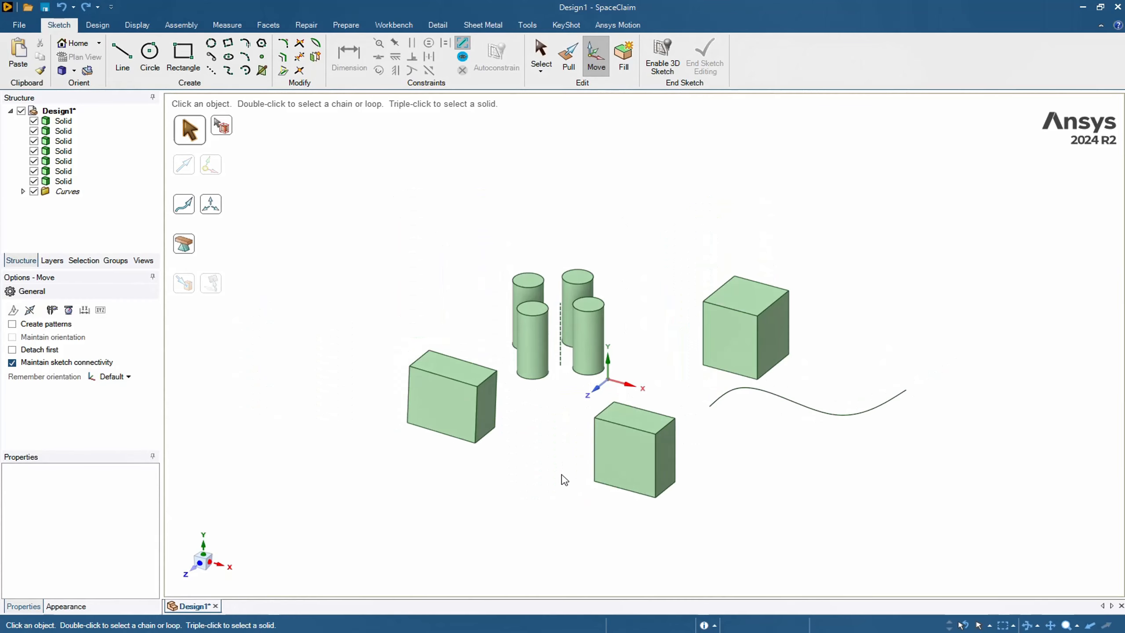
pyautogui.scroll(2, 498, 394)
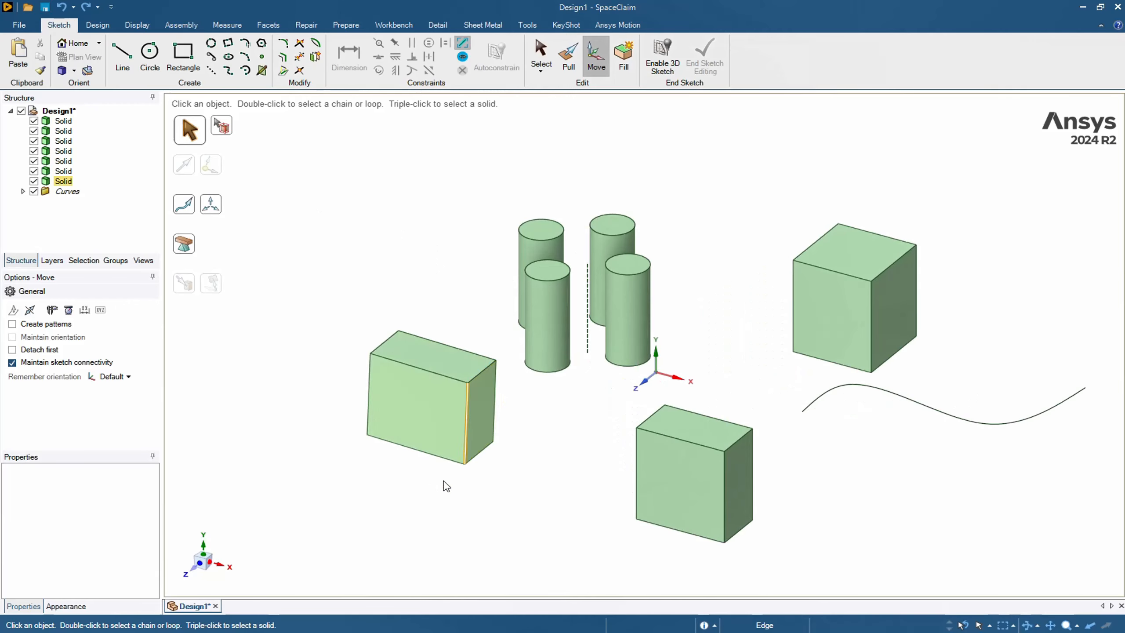
pyautogui.click(223, 126)
pyautogui.click(447, 399)
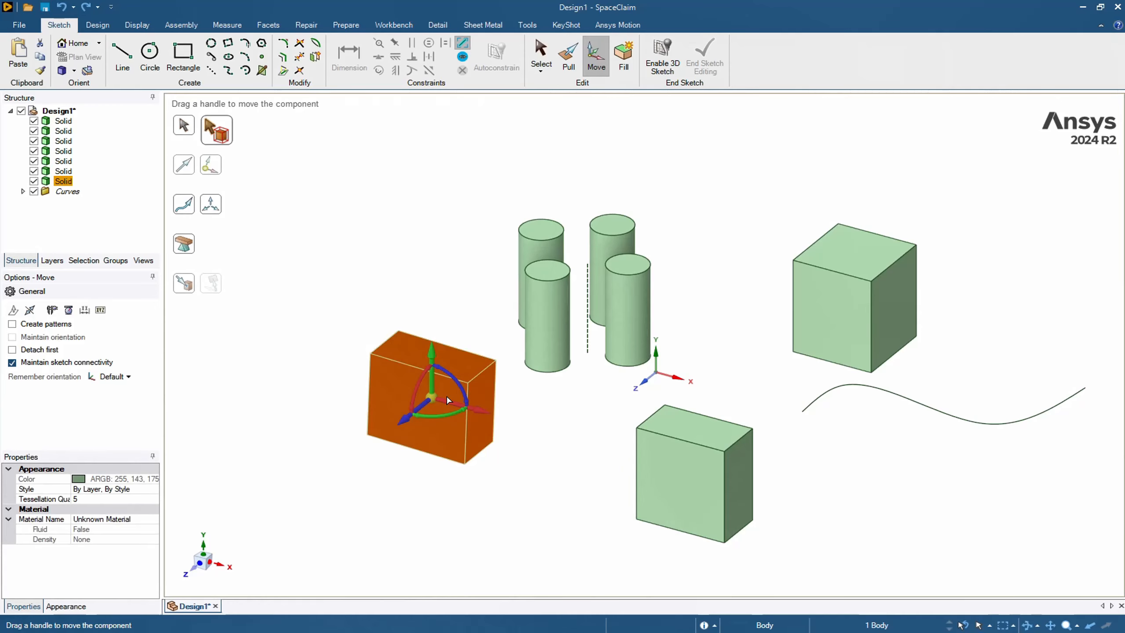
pyautogui.click(453, 403)
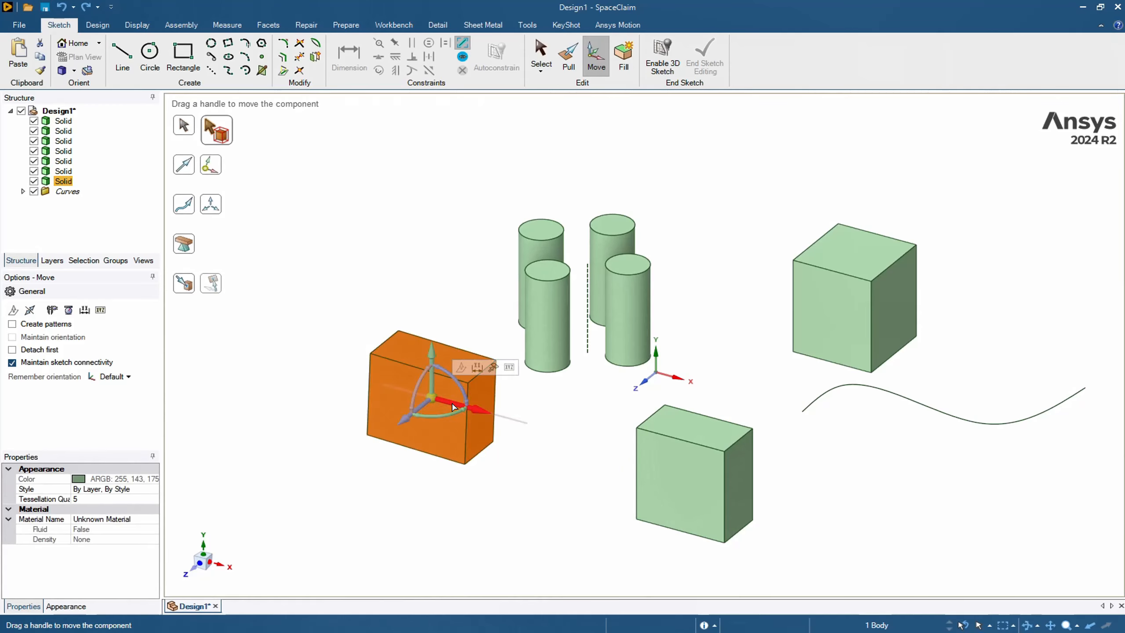
pyautogui.click(479, 370)
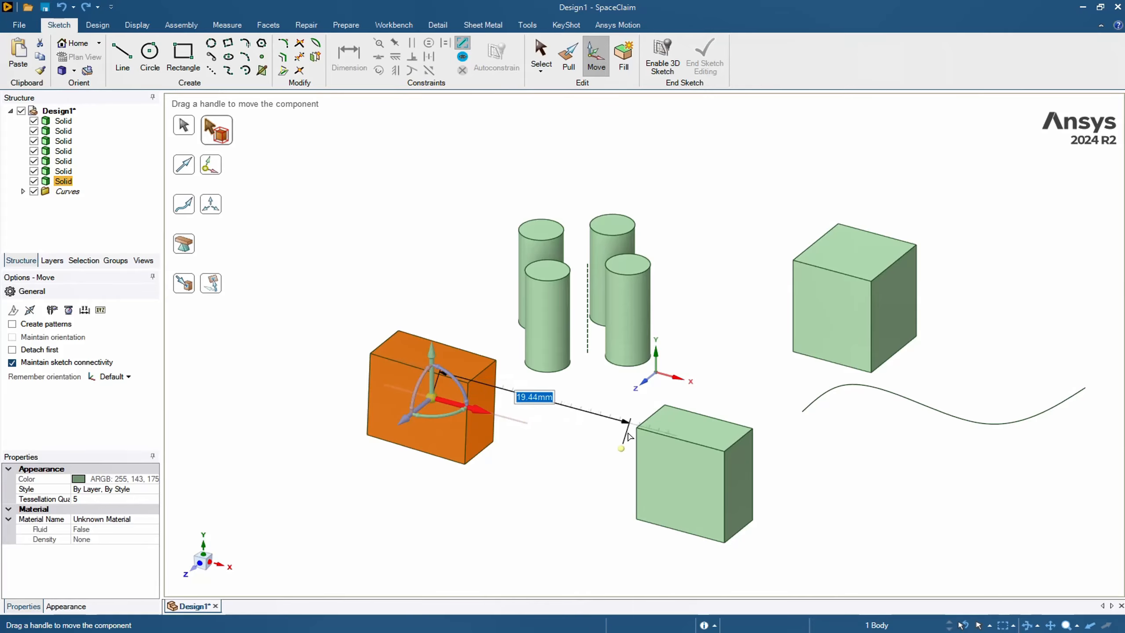
pyautogui.moveTo(618, 443); pyautogui.dragTo(766, 432, button='middle')
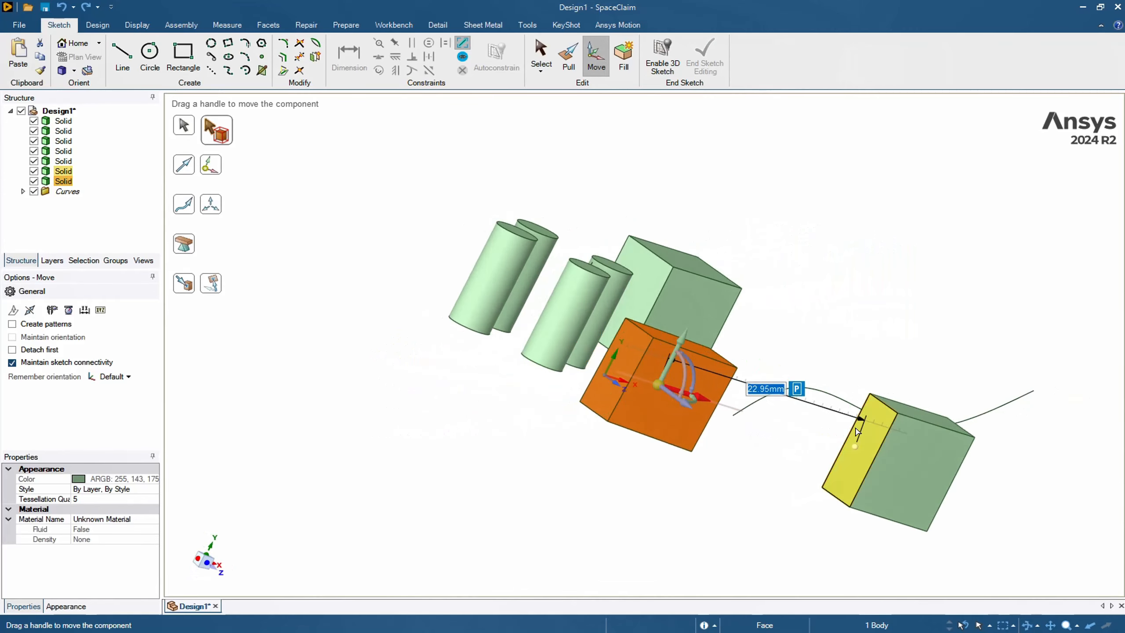
pyautogui.moveTo(871, 371); pyautogui.dragTo(728, 381, button='middle')
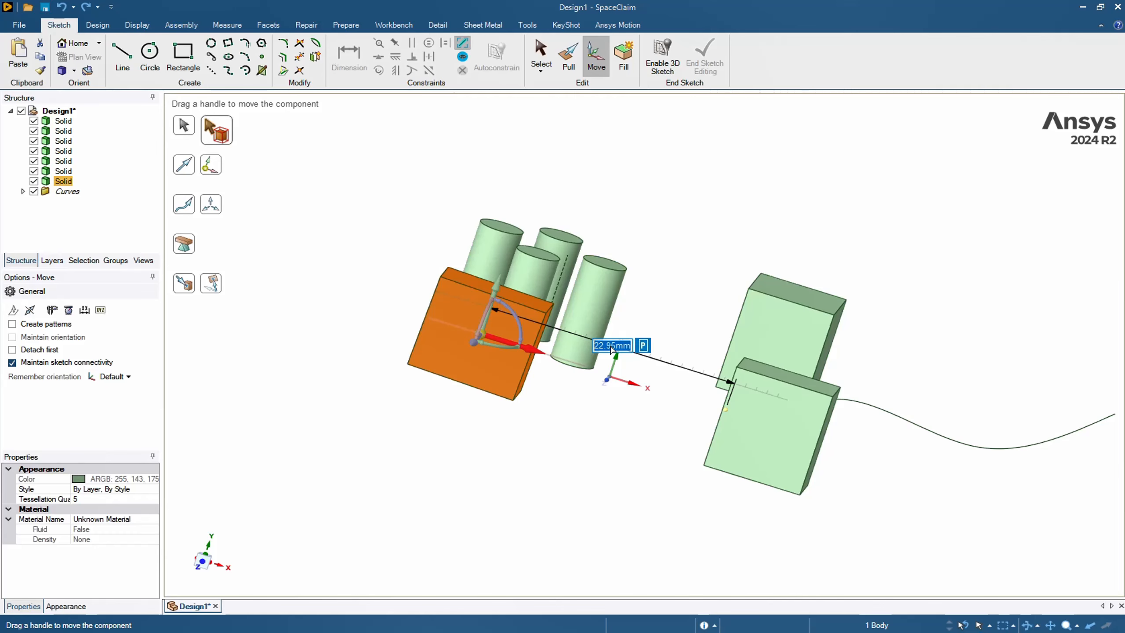
# Set the ruler distance from the front -X block to the +X block's side face to 50 mm, and change it to 15 mm.
pyautogui.write('50')
pyautogui.press('Return')
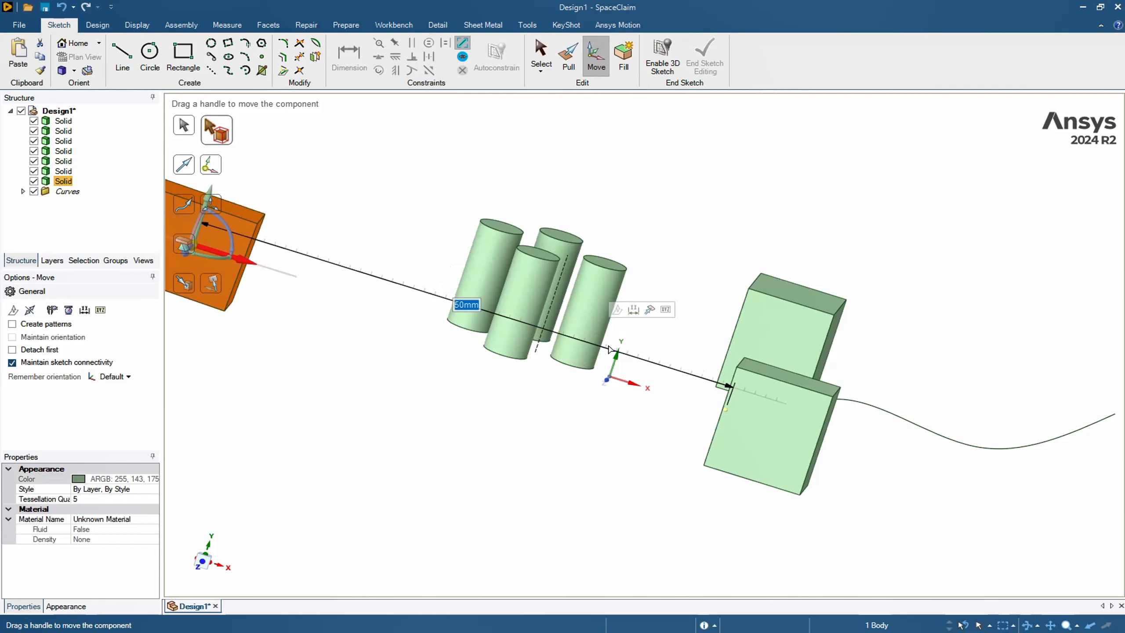
pyautogui.scroll(-3, 666, 310)
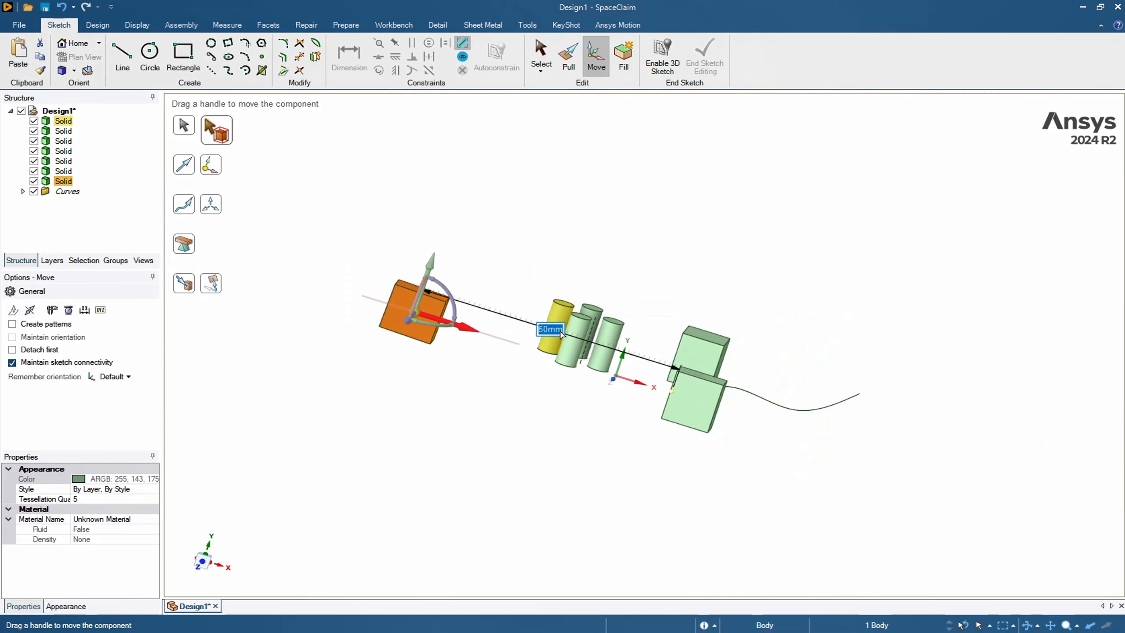
pyautogui.write('15')
pyautogui.press('Return')
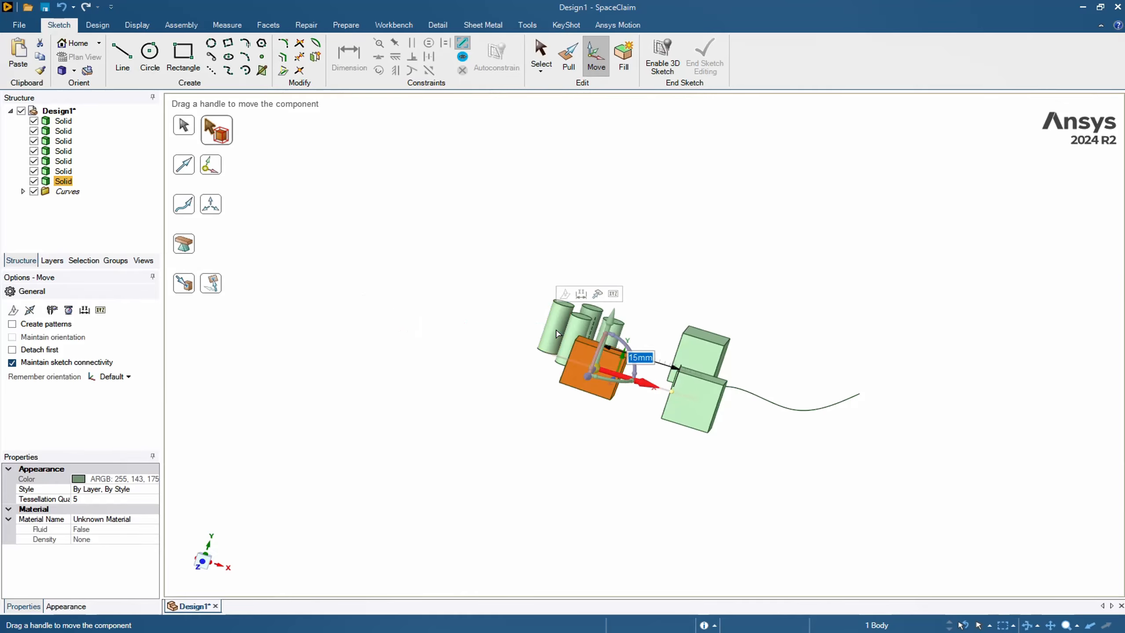
pyautogui.click(691, 280)
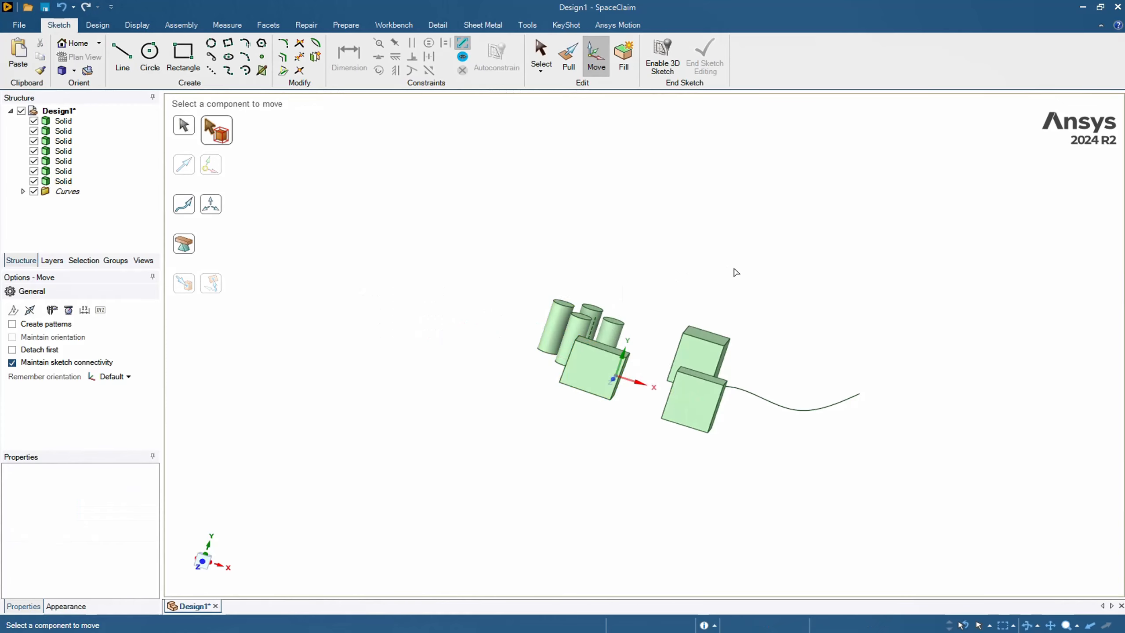
# Select the two front blocks together as components and add a ruler along their Z handle.
pyautogui.moveTo(736, 271); pyautogui.dragTo(678, 337, button='middle')
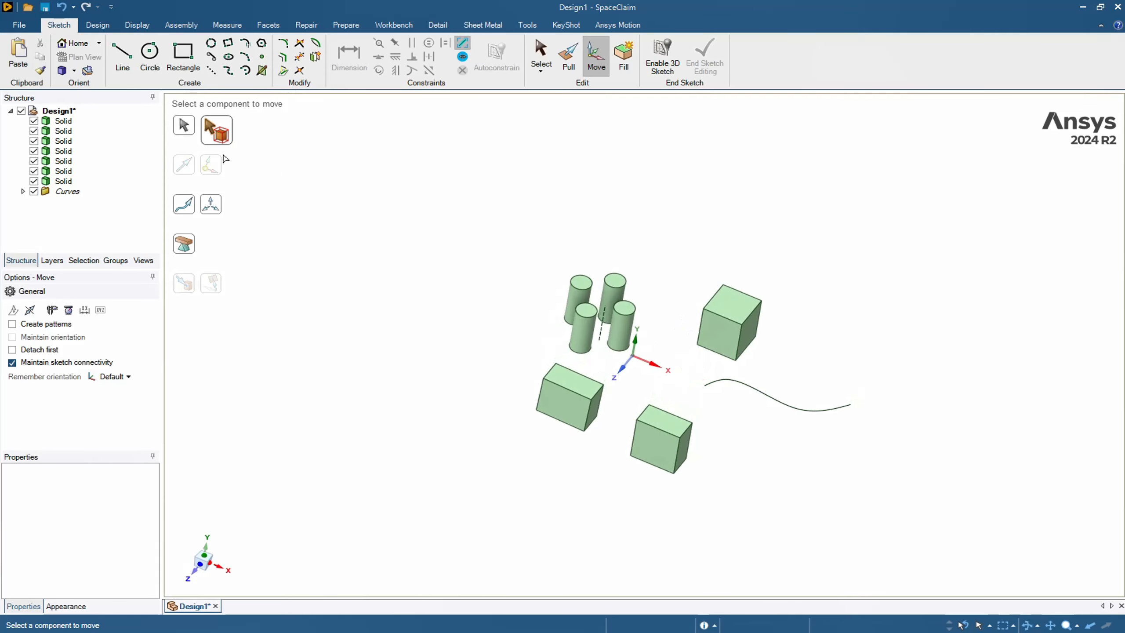
pyautogui.click(569, 399)
pyautogui.keyDown('ctrl'); pyautogui.click(662, 445); pyautogui.keyUp('ctrl')
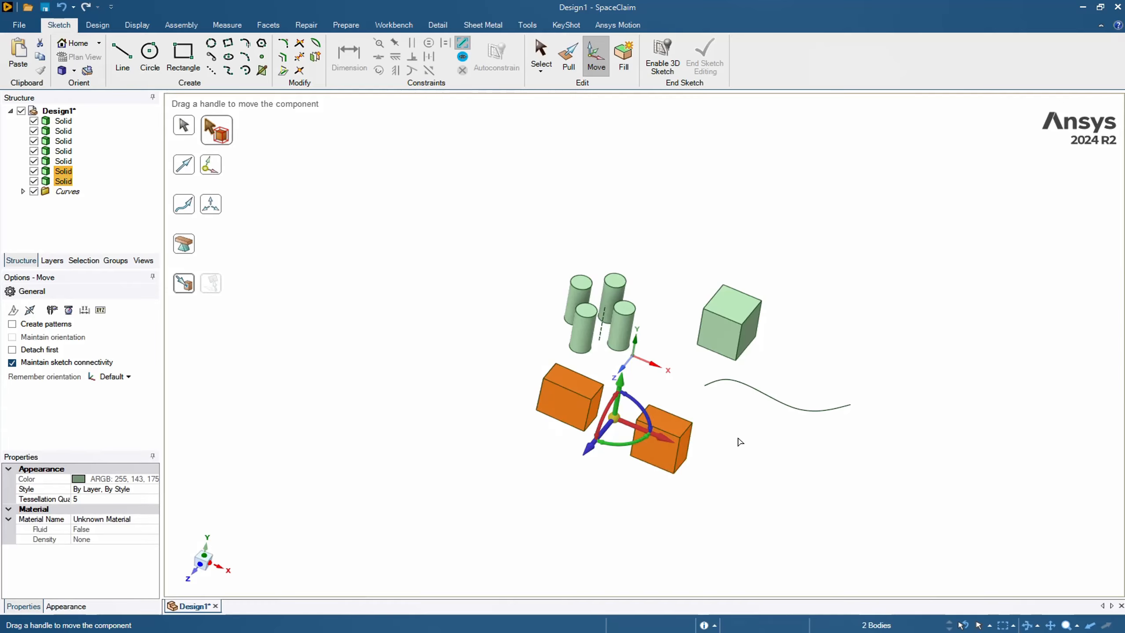
pyautogui.moveTo(740, 442); pyautogui.dragTo(701, 443, button='middle')
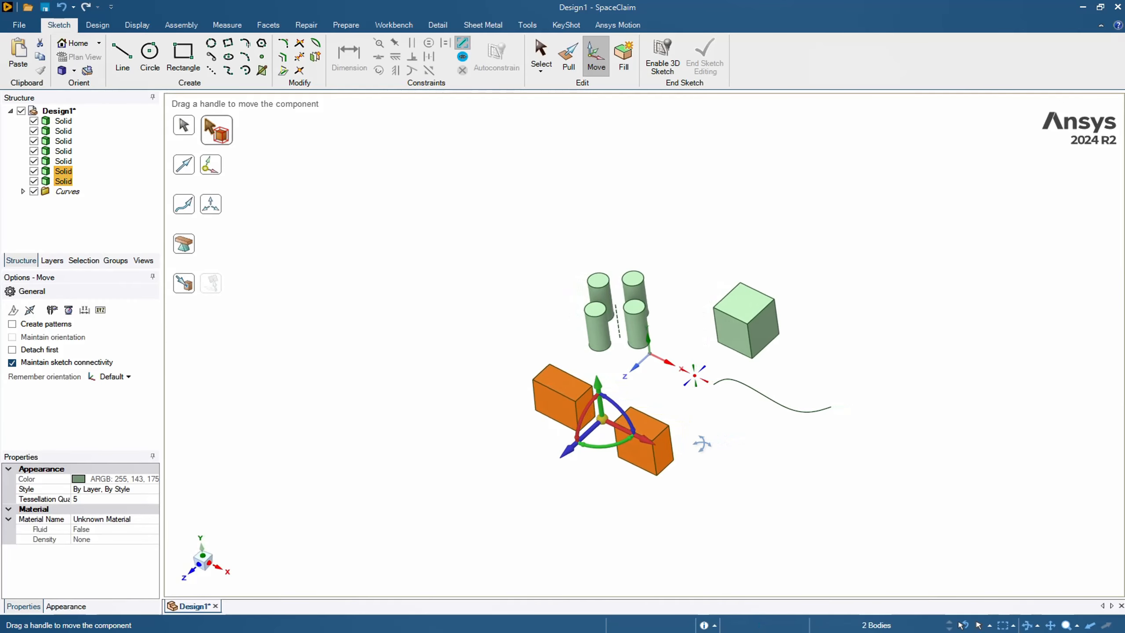
pyautogui.click(589, 434)
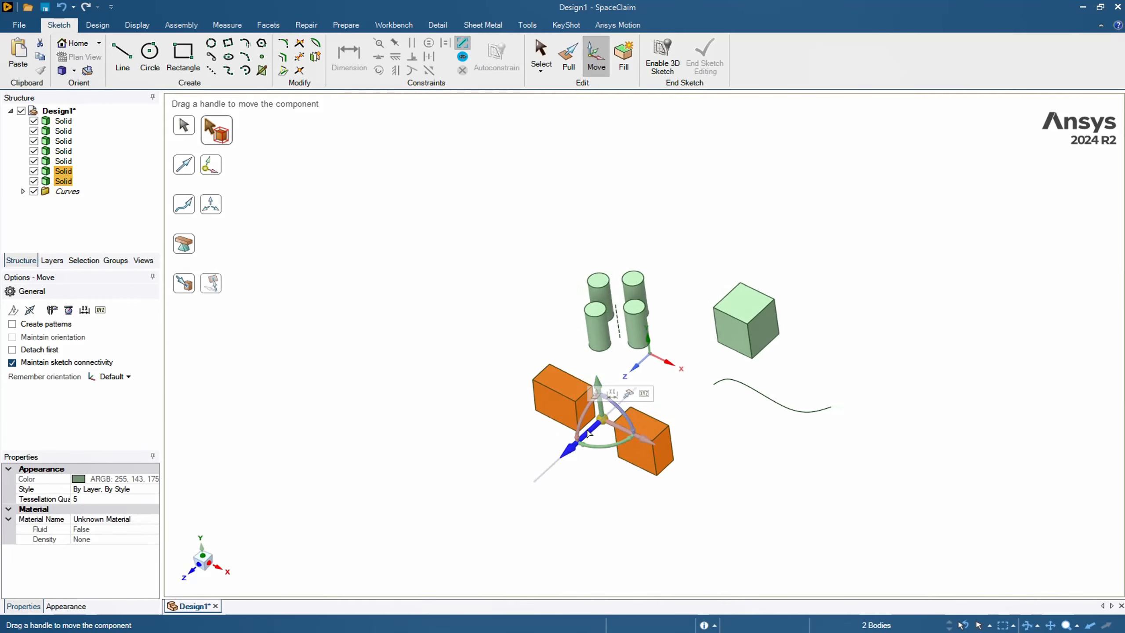
pyautogui.click(616, 395)
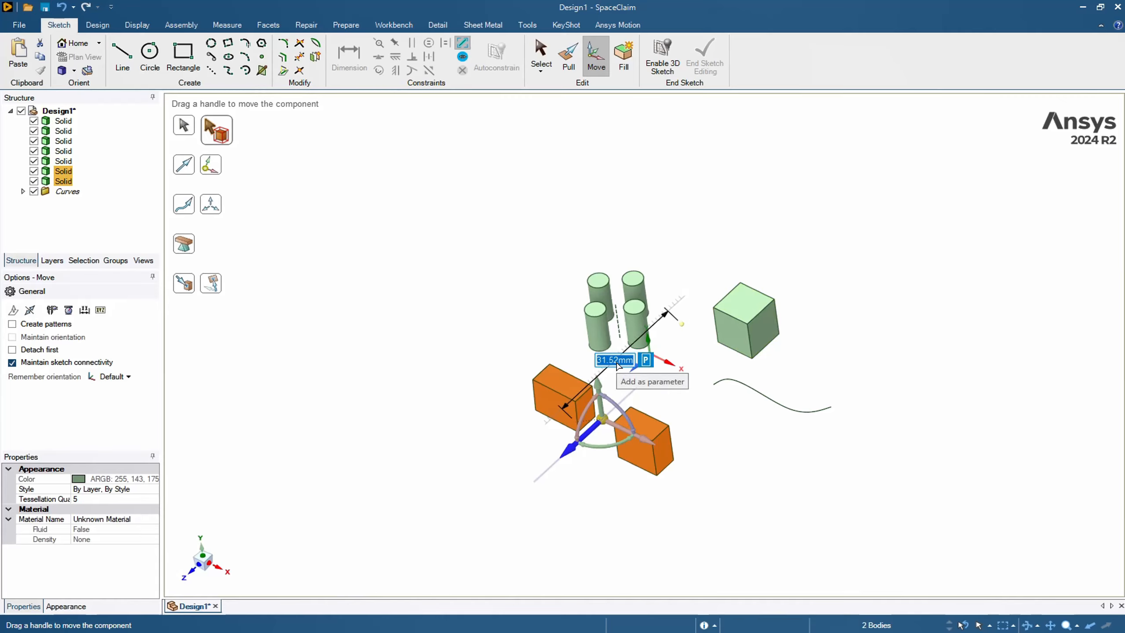
# Try ruler distances of 45 mm, 50 mm and 15 mm for the two selected front blocks.
pyautogui.write('45')
pyautogui.press('Return')
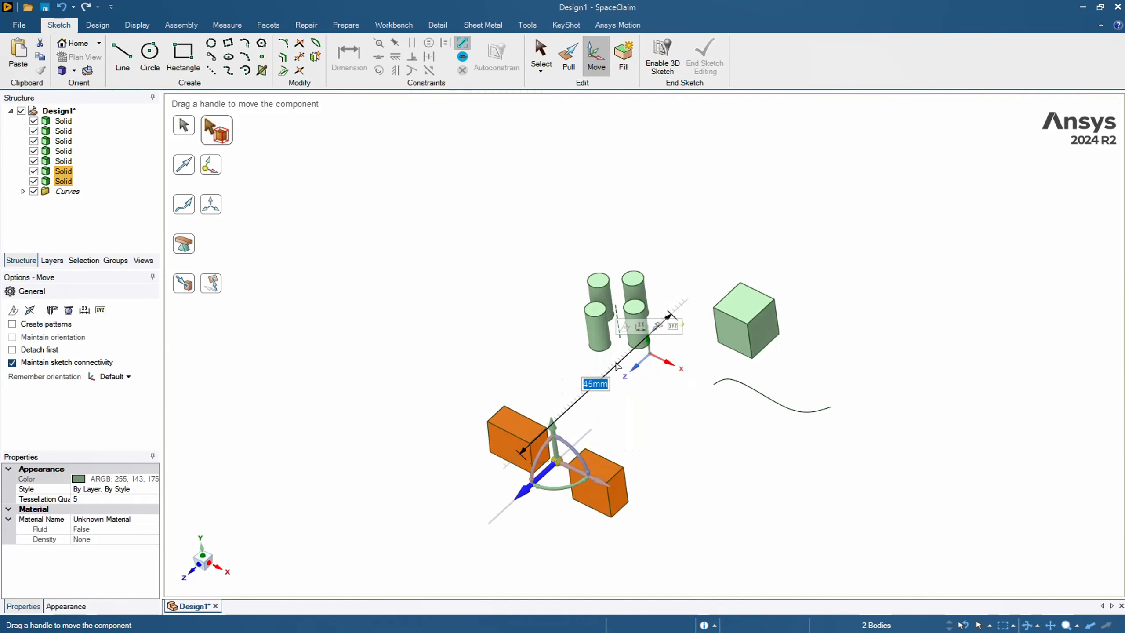
pyautogui.write('50')
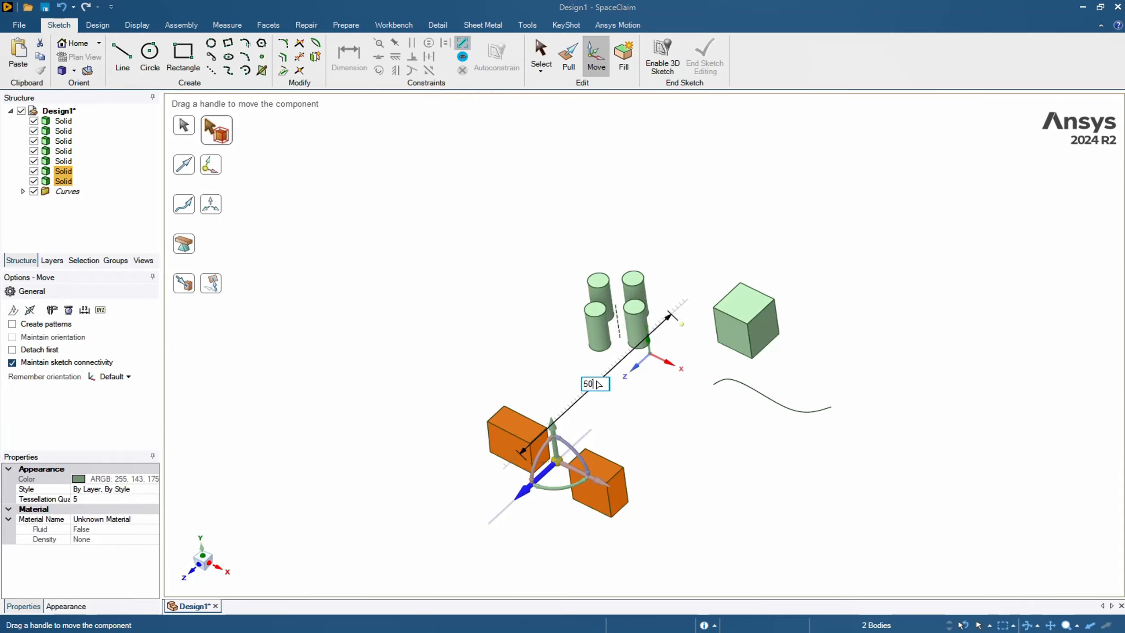
pyautogui.press('Return')
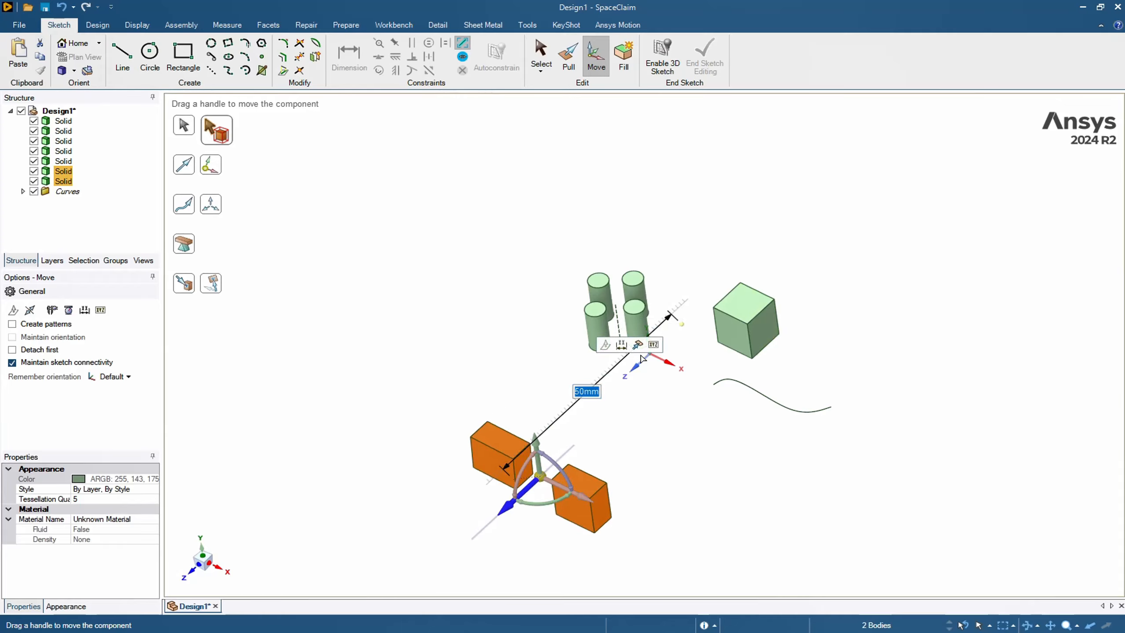
pyautogui.write('15')
pyautogui.press('Return')
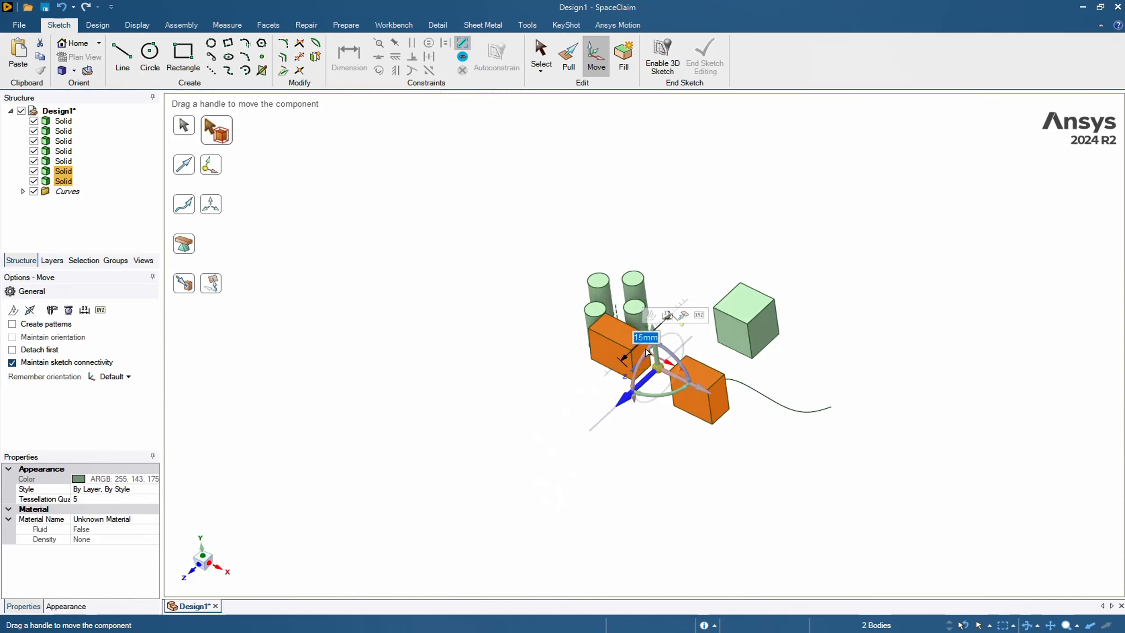
# Set the ruler distance of the two front blocks to 30 mm and clear the selection.
pyautogui.write('30')
pyautogui.press('Return')
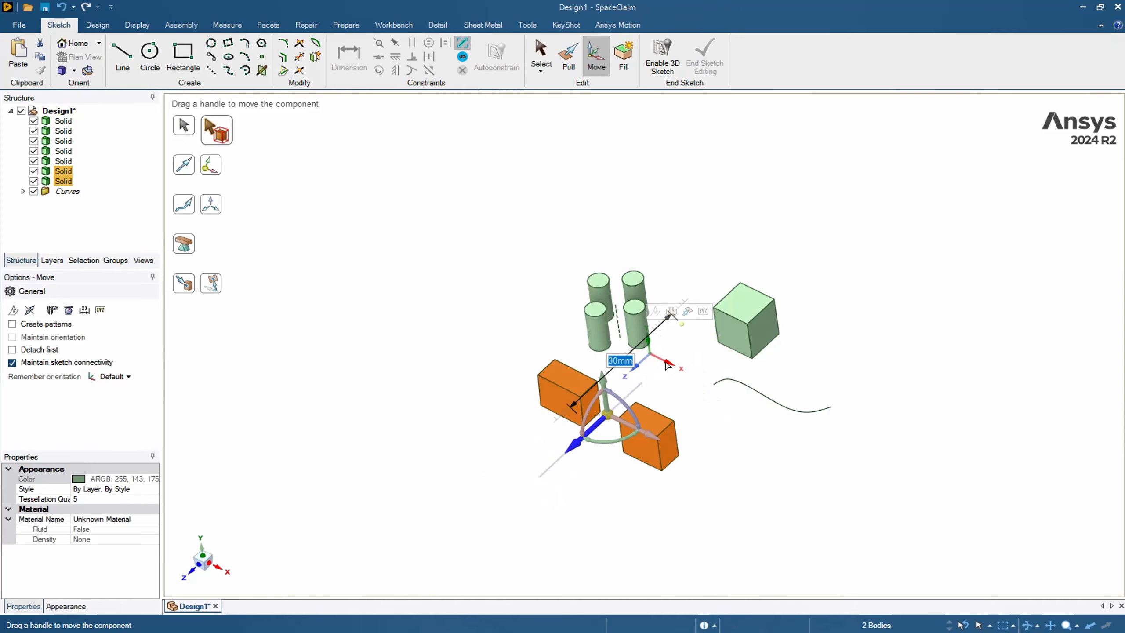
pyautogui.click(711, 454)
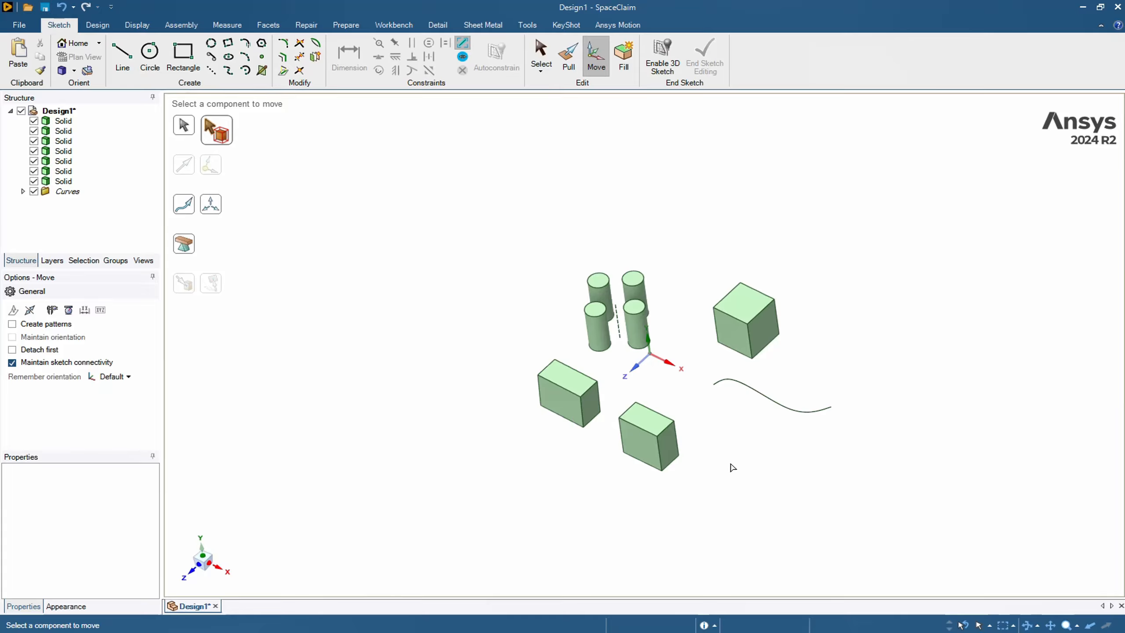
pyautogui.moveTo(731, 465); pyautogui.dragTo(734, 447, button='middle')
pyautogui.press('Escape')
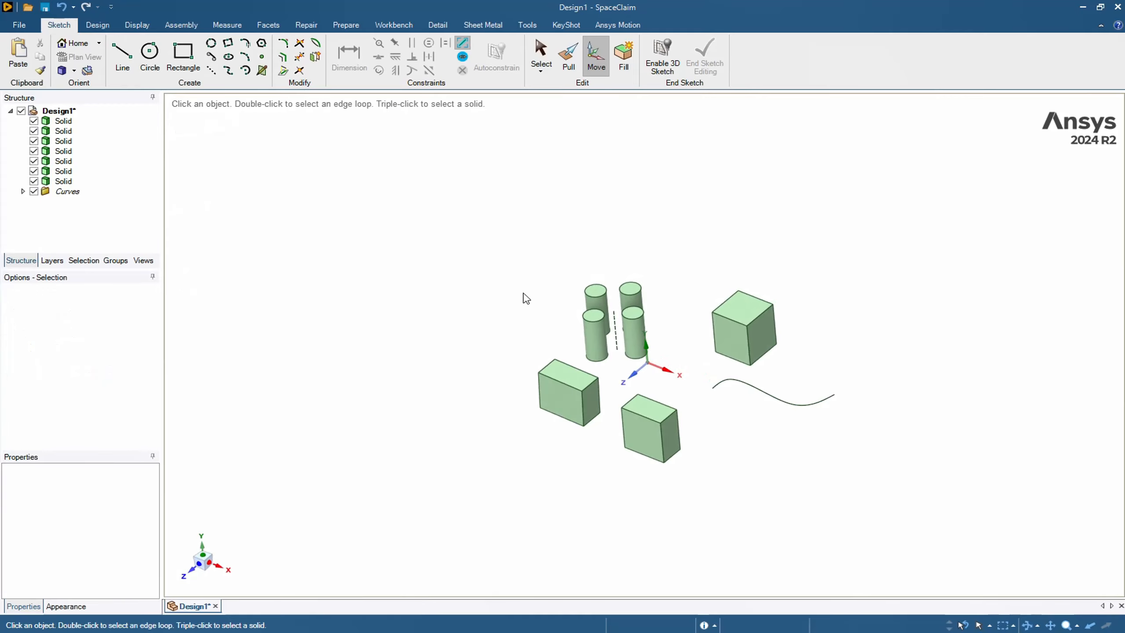
# Select the front -X block as a component, move it about 25 mm toward -X, and copy it along X and Z into a two-by-two group.
pyautogui.click(608, 67)
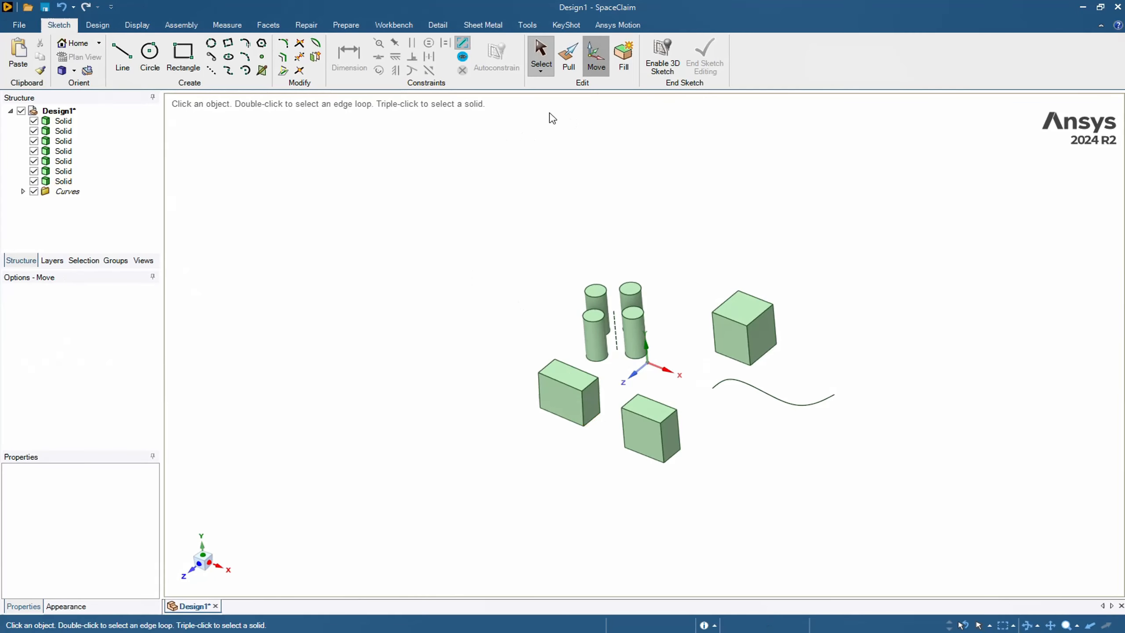
pyautogui.click(232, 133)
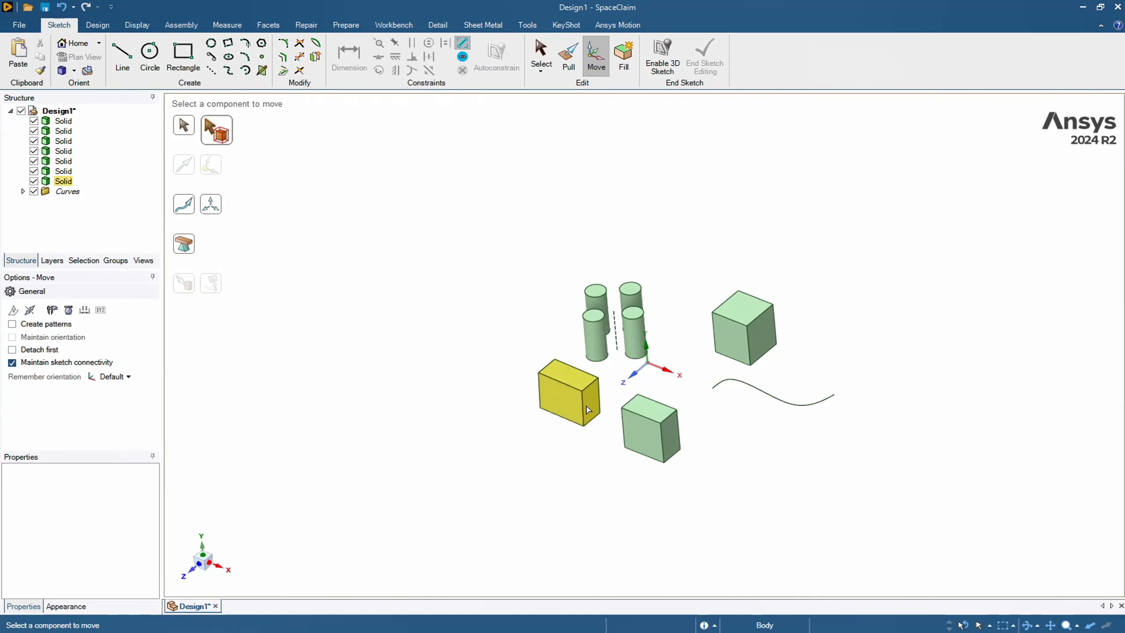
pyautogui.click(576, 408)
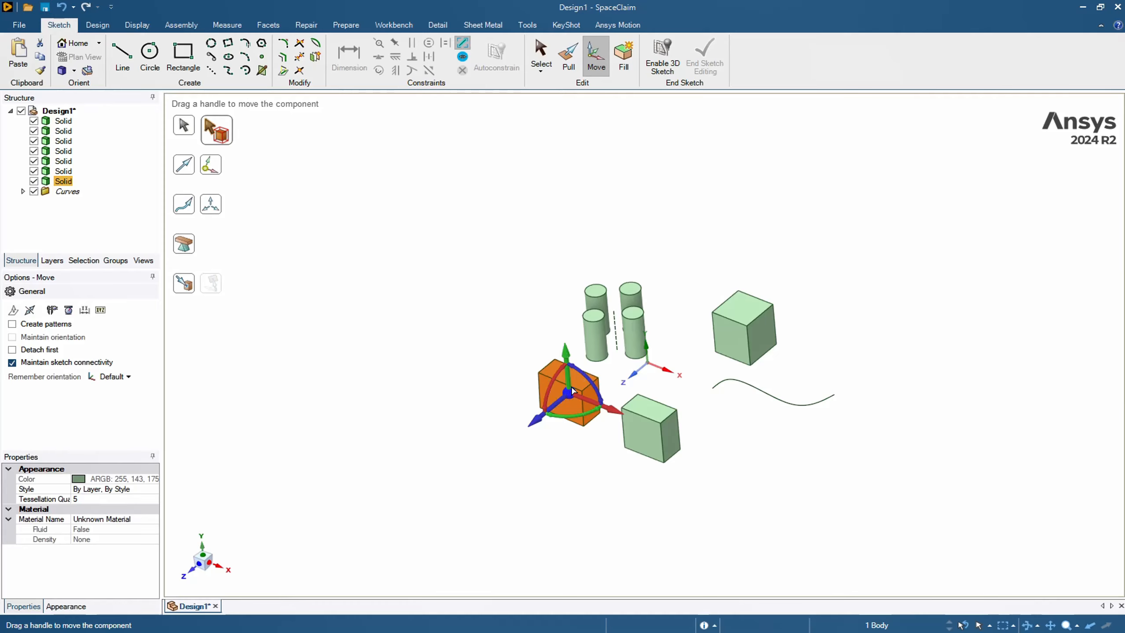
pyautogui.moveTo(603, 405)
pyautogui.mouseDown()
pyautogui.moveTo(542, 396)
pyautogui.moveTo(598, 420)
pyautogui.moveTo(604, 407)
pyautogui.mouseUp()
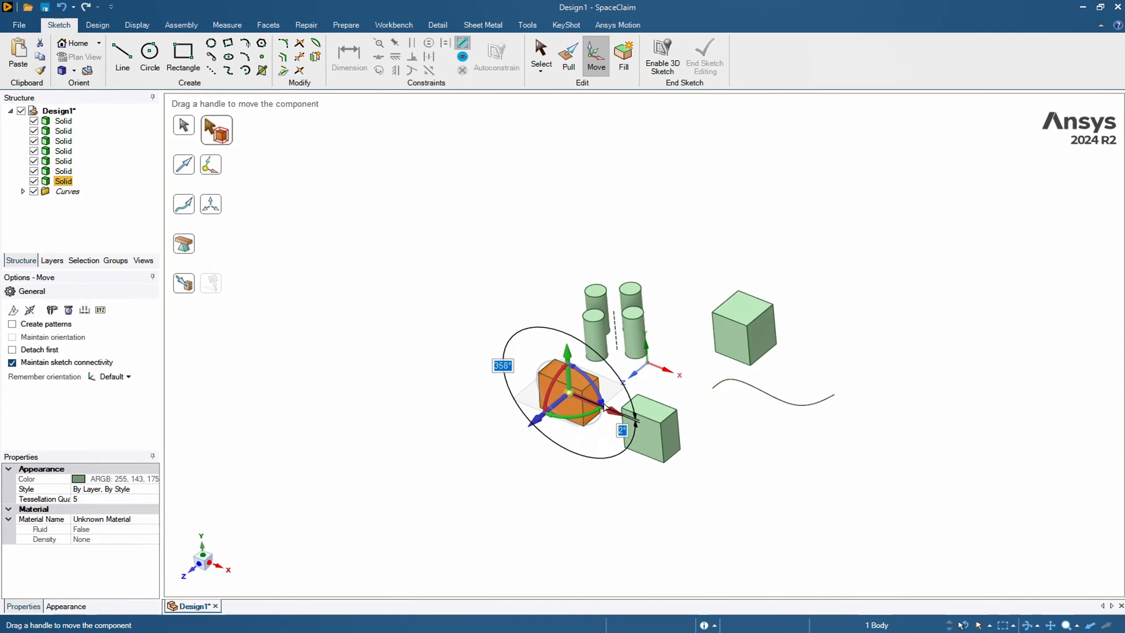
pyautogui.click(407, 304)
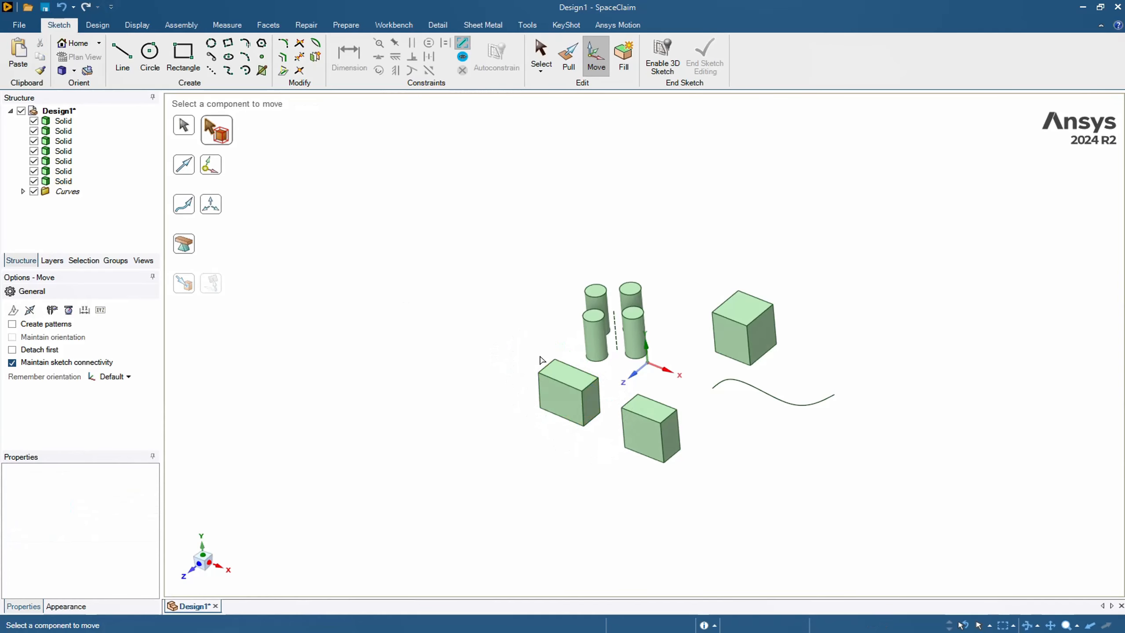
pyautogui.click(564, 397)
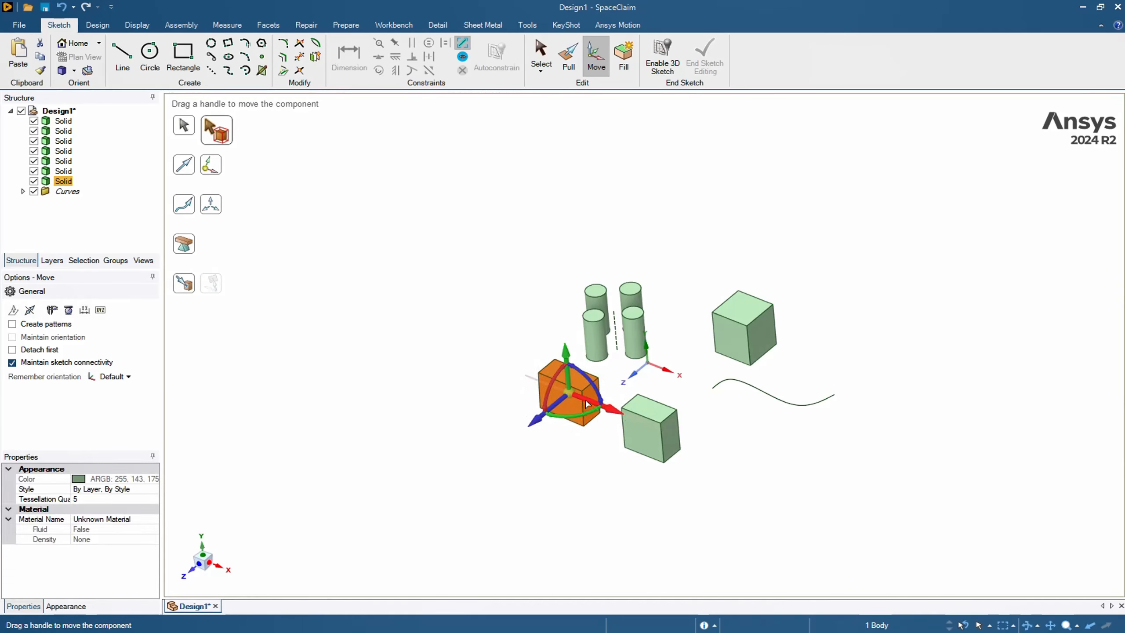
pyautogui.moveTo(588, 405); pyautogui.dragTo(515, 244)
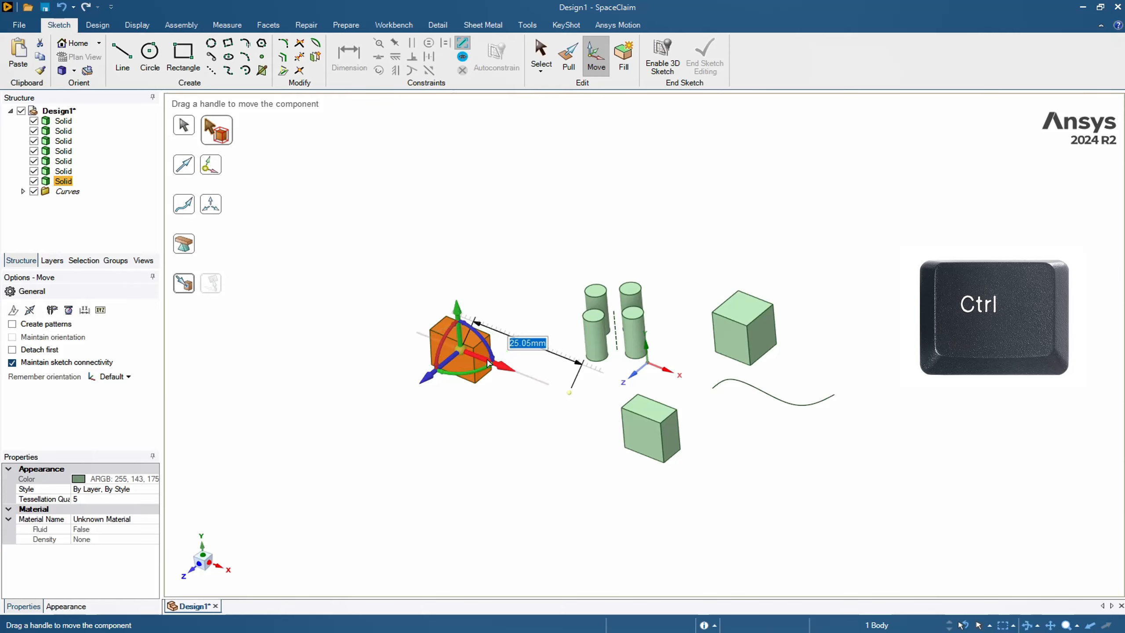
pyautogui.keyDown('ctrl'); pyautogui.moveTo(484, 363); pyautogui.dragTo(436, 404); pyautogui.keyUp('ctrl')
pyautogui.click(402, 256)
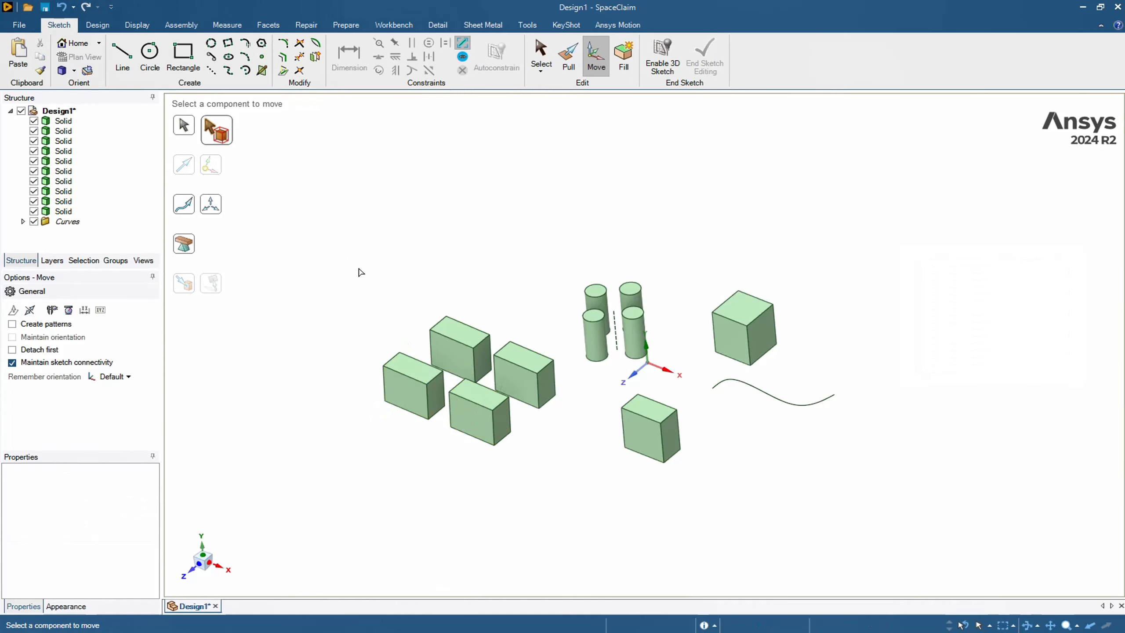
# Select the four-block group, make three copies of it with the Move handles, and clear the selection.
pyautogui.moveTo(344, 248); pyautogui.dragTo(573, 456)
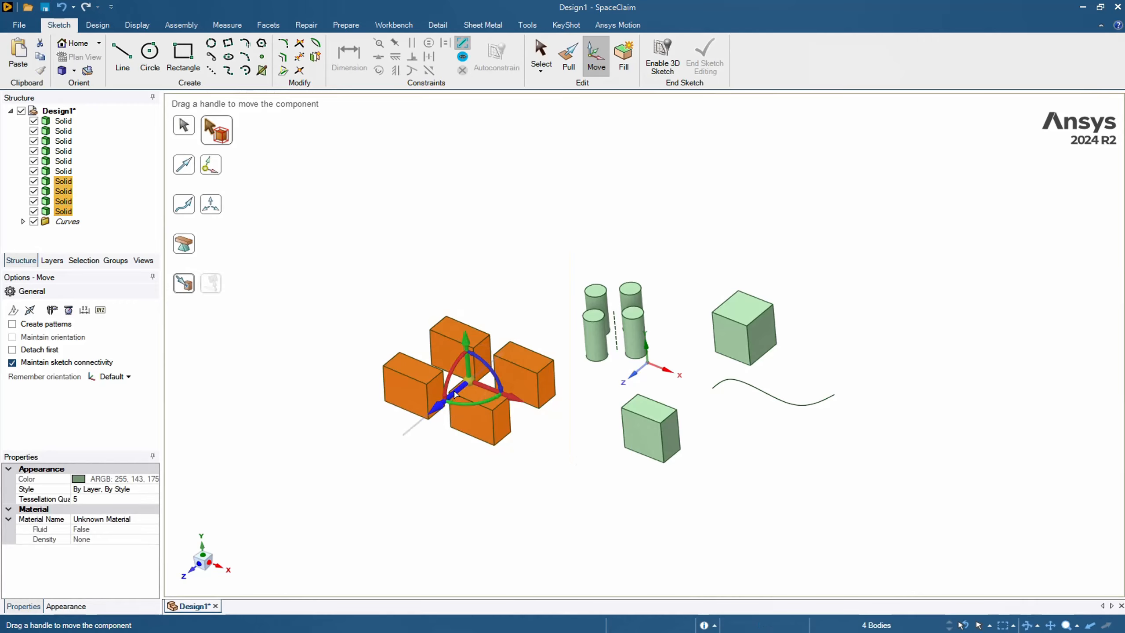
pyautogui.moveTo(453, 401); pyautogui.dragTo(425, 483)
pyautogui.scroll(-3, 376, 441)
pyautogui.click(535, 492)
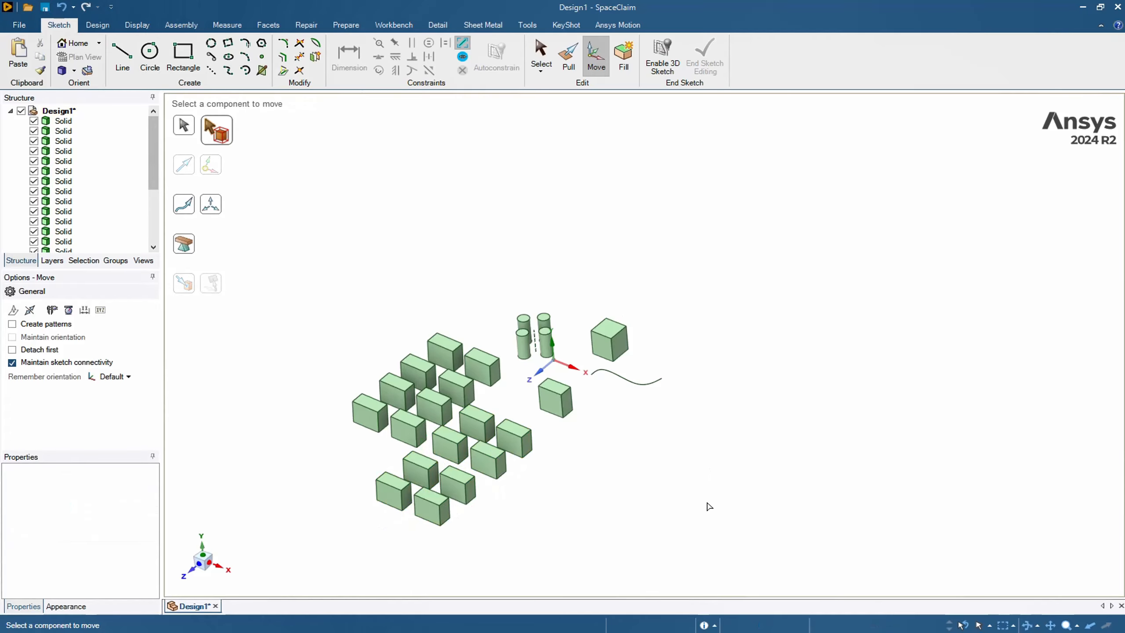
# Select the block near the origin as a component, align the Move handle with the straight line, and move it along that direction.
pyautogui.scroll(1, 531, 385)
pyautogui.scroll(3, 456, 456)
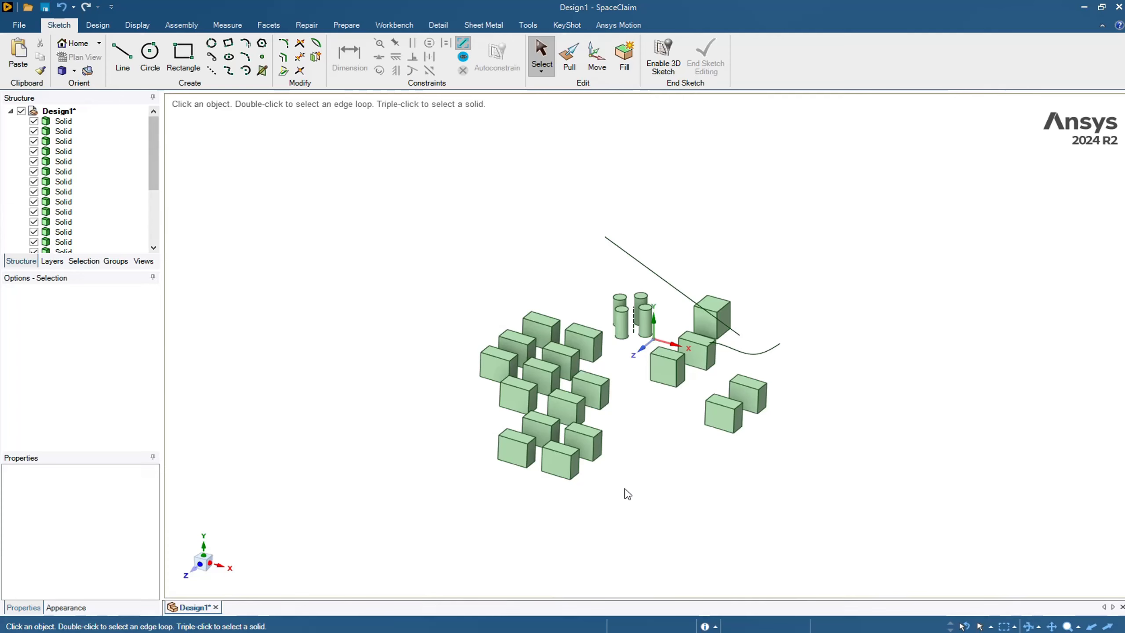
pyautogui.scroll(2, 625, 494)
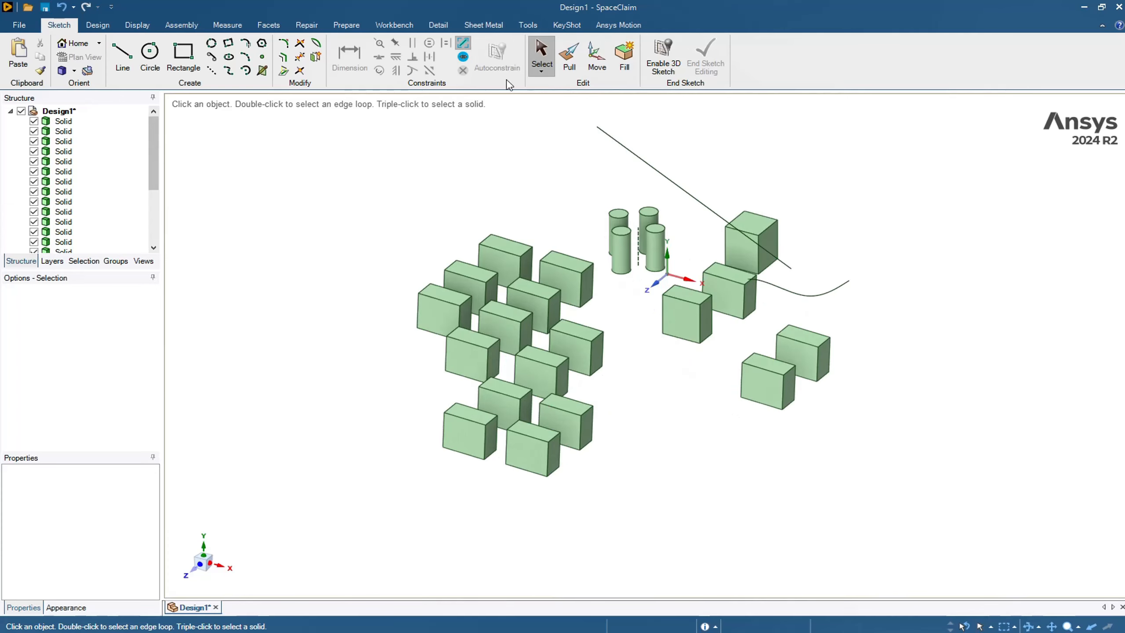
pyautogui.click(595, 56)
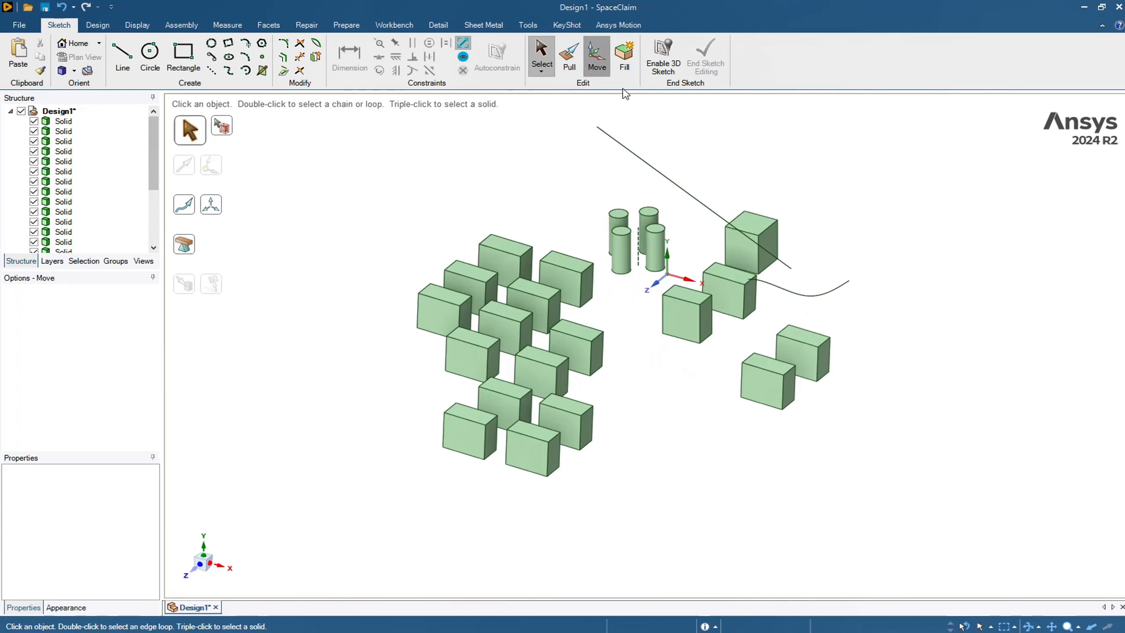
pyautogui.click(225, 128)
pyautogui.click(686, 315)
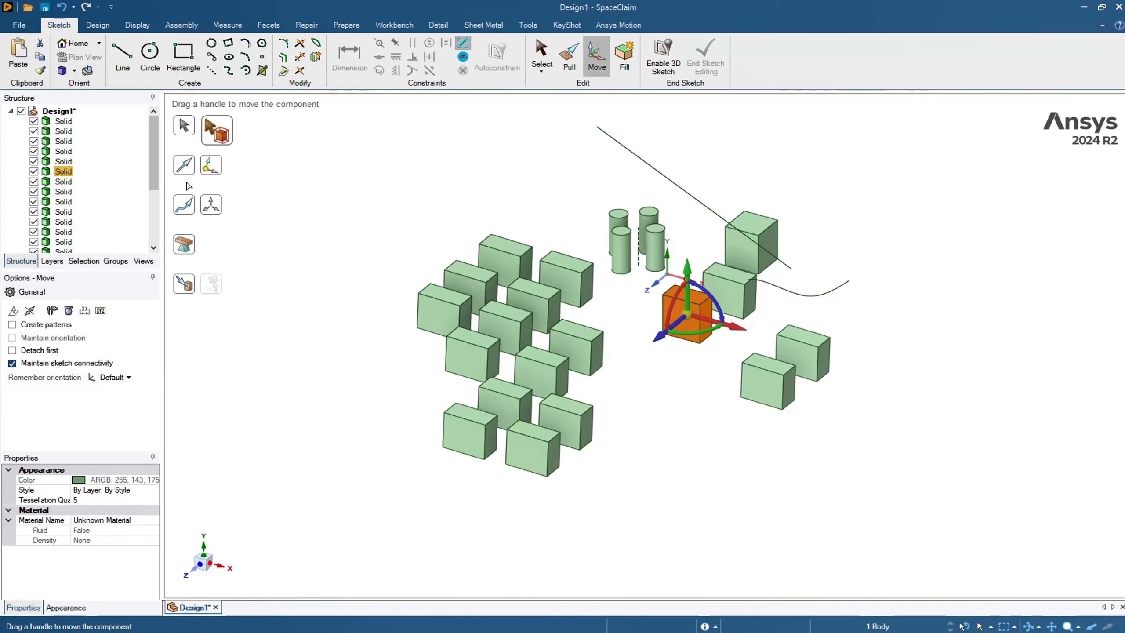
pyautogui.click(689, 194)
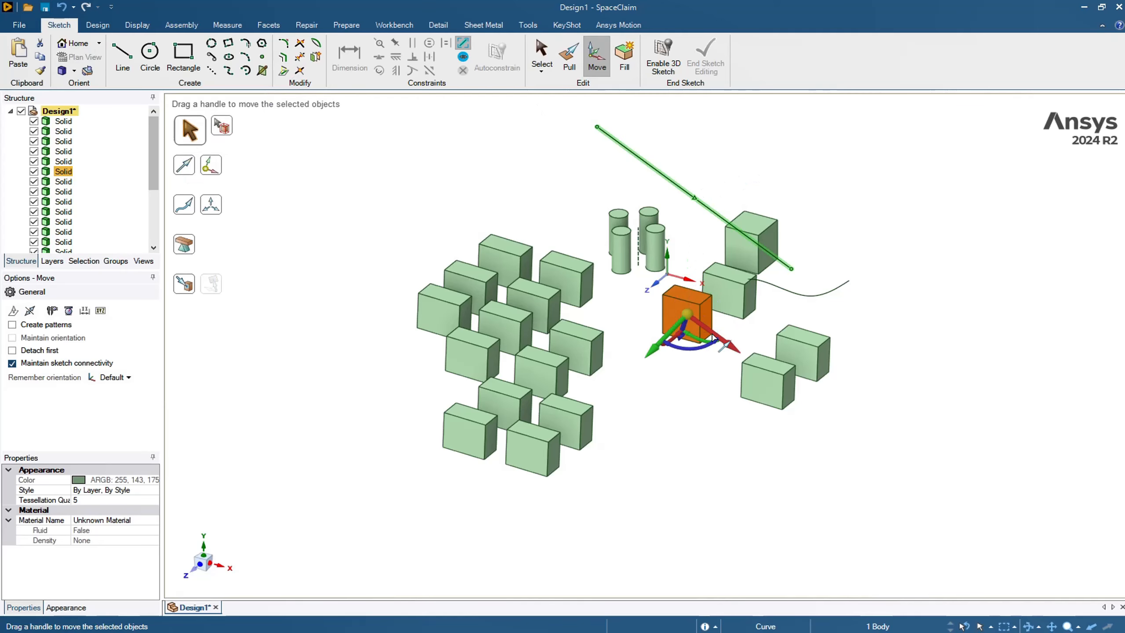
pyautogui.moveTo(724, 345)
pyautogui.mouseDown()
pyautogui.moveTo(574, 216)
pyautogui.moveTo(731, 332)
pyautogui.mouseUp()
pyautogui.moveTo(930, 292); pyautogui.dragTo(877, 300, button='middle')
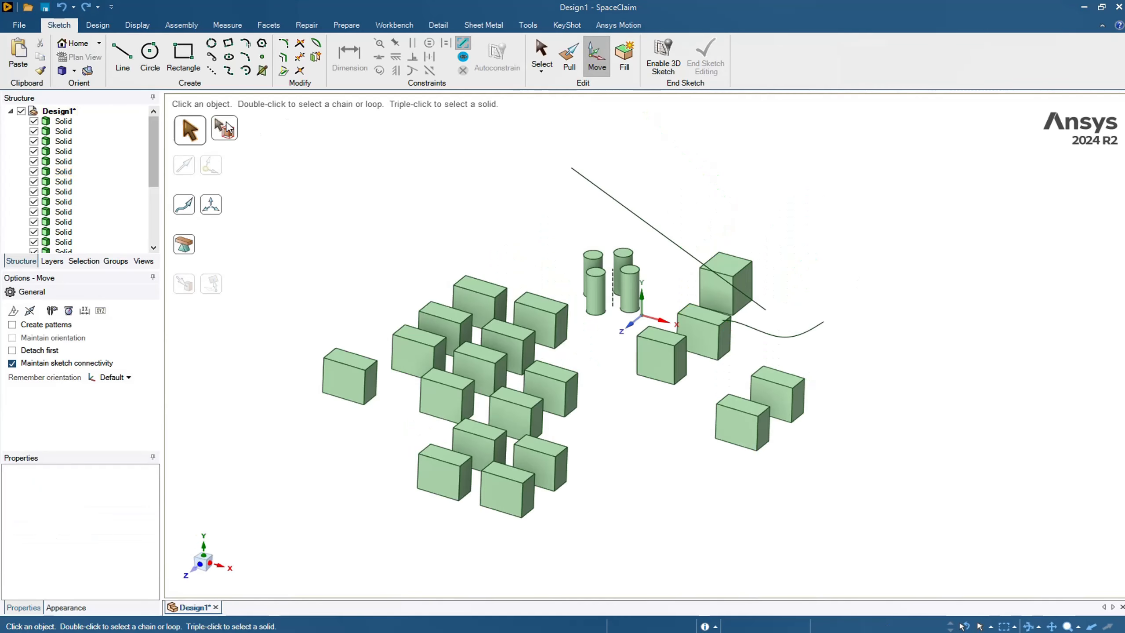
# Select the block near the origin as a component again and anchor the Move handle on its bottom edge on the -X side.
pyautogui.click(223, 127)
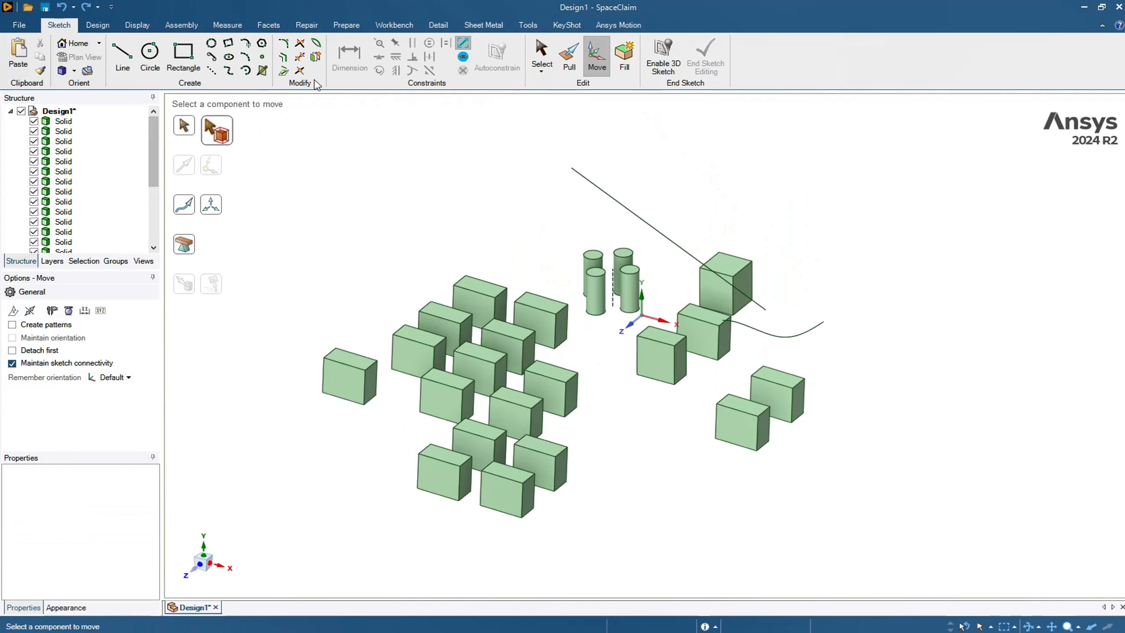
pyautogui.click(654, 357)
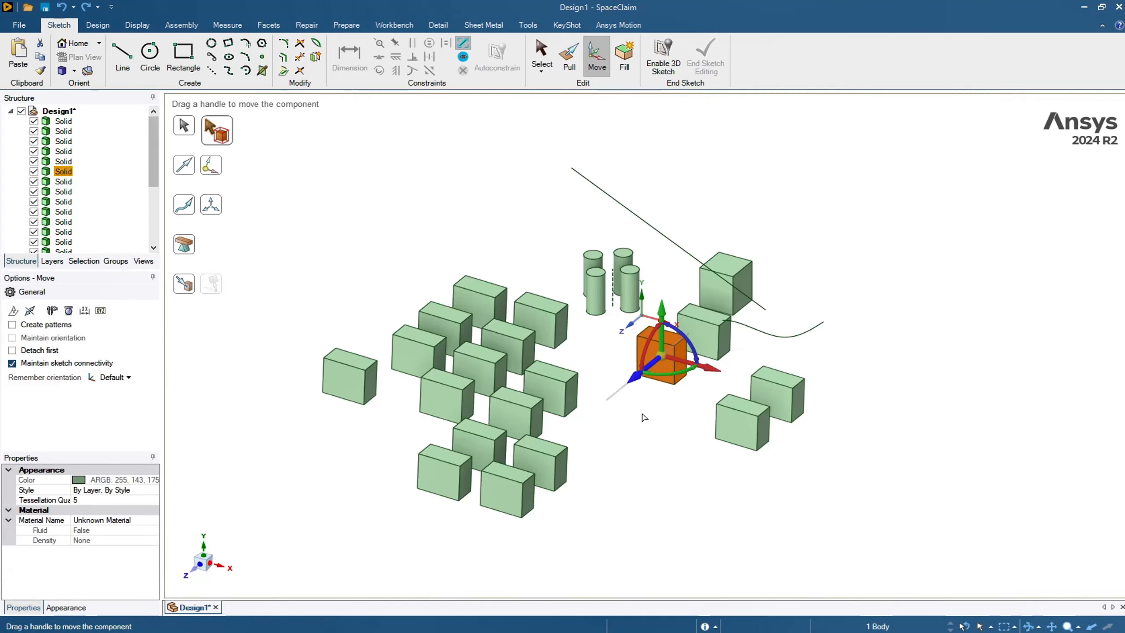
pyautogui.click(211, 167)
pyautogui.moveTo(622, 344); pyautogui.dragTo(700, 381, button='middle')
pyautogui.scroll(5, 536, 338)
pyautogui.scroll(2, 535, 338)
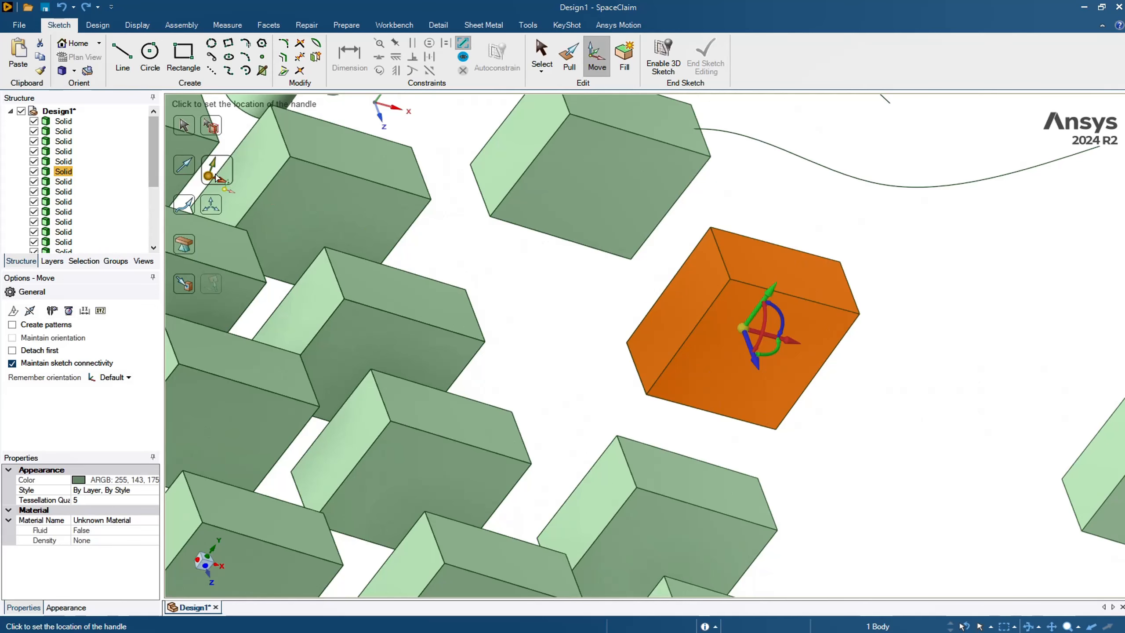
pyautogui.click(636, 373)
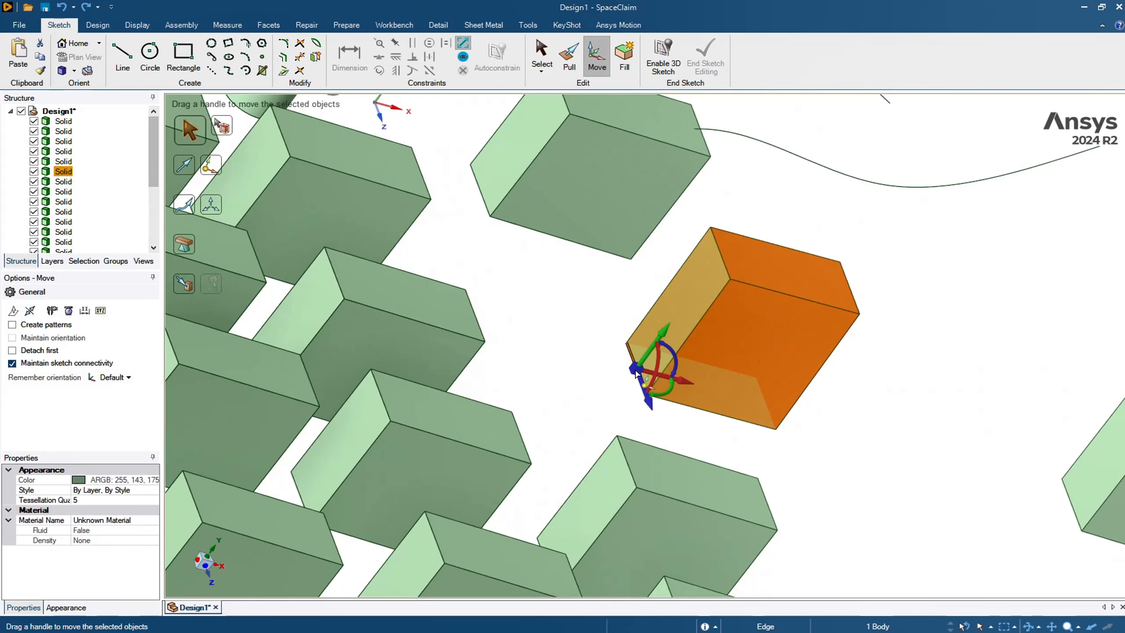
# Move the anchored block with Up To onto the lower endpoint of the straight line.
pyautogui.moveTo(858, 304); pyautogui.dragTo(829, 229, button='middle')
pyautogui.scroll(-3, 561, 298)
pyautogui.scroll(-3, 561, 298)
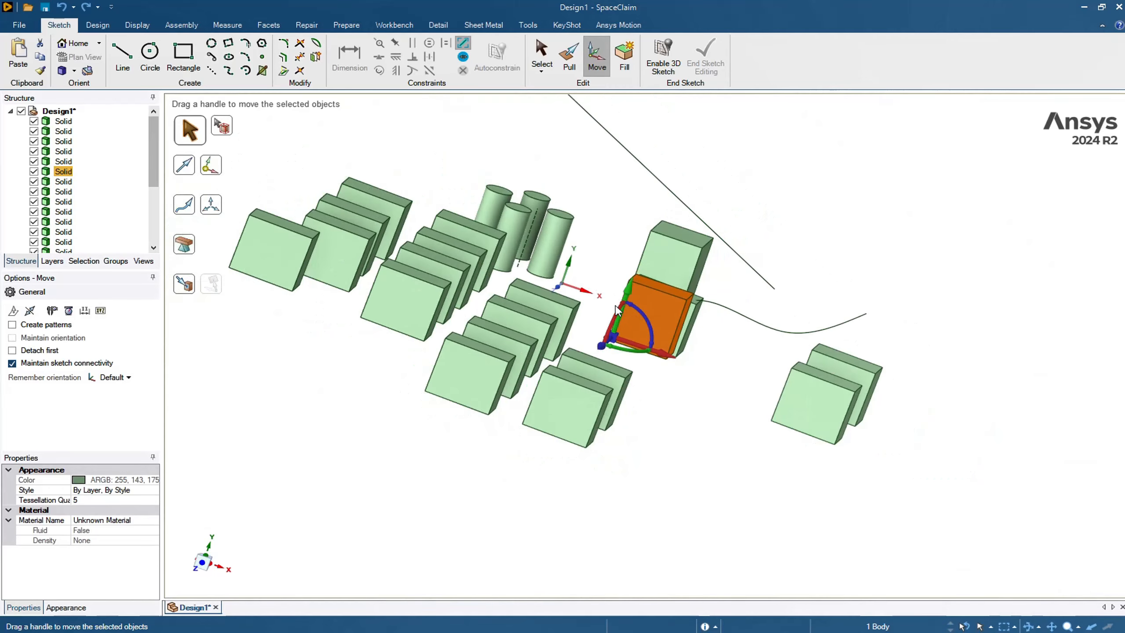
pyautogui.click(184, 284)
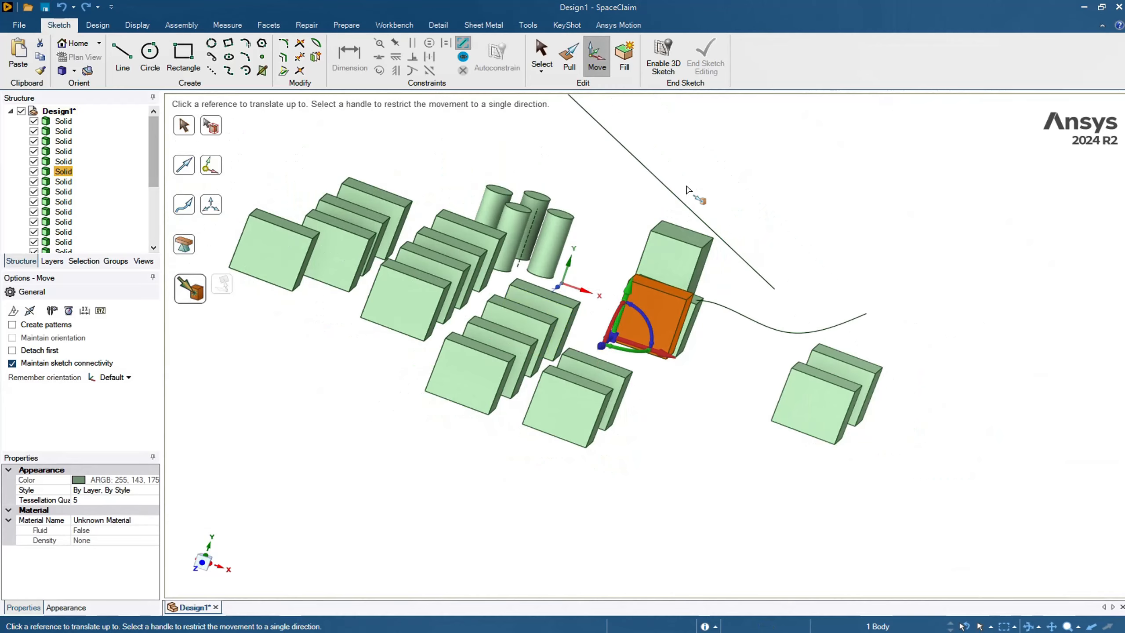
pyautogui.click(776, 294)
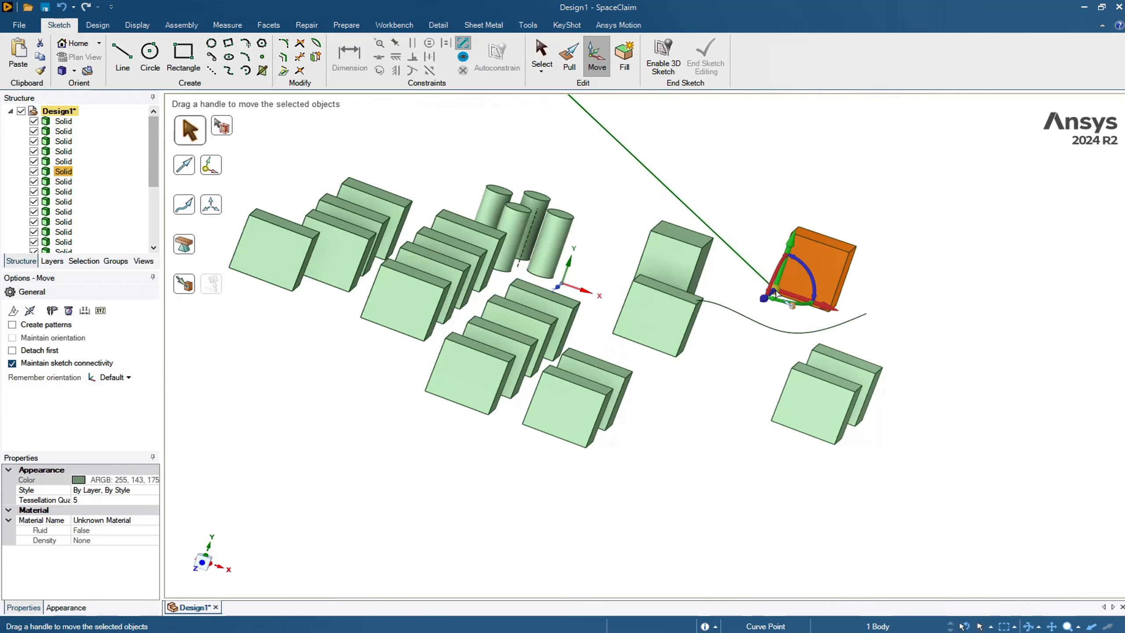
# Realign the selected block's Move handle with the direction of the straight line.
pyautogui.scroll(-3, 757, 243)
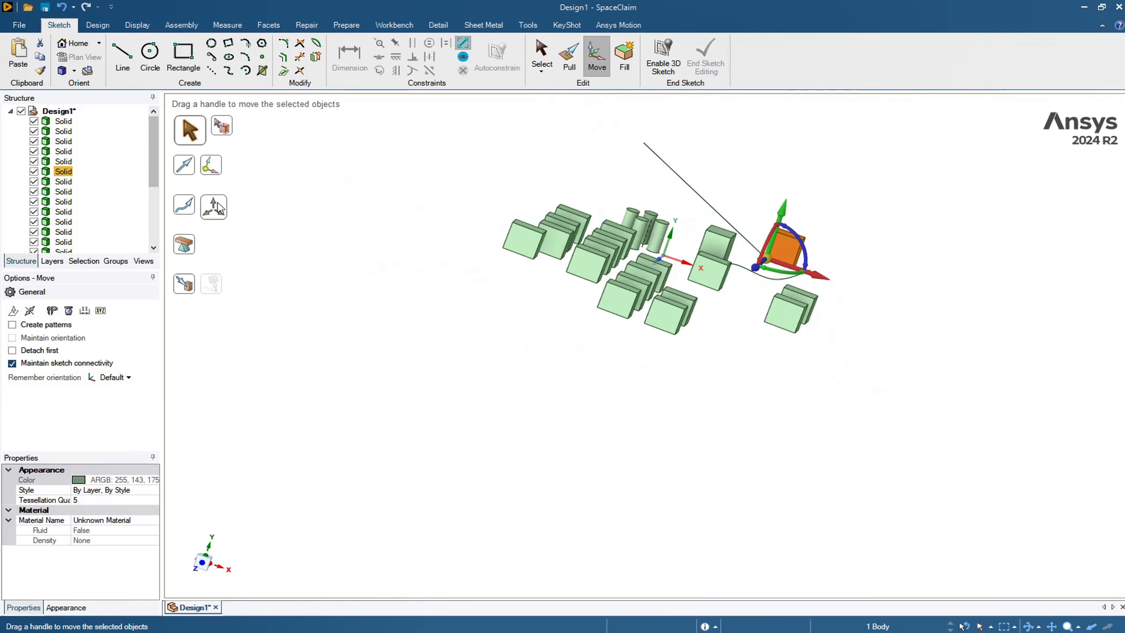
pyautogui.click(191, 176)
pyautogui.click(686, 184)
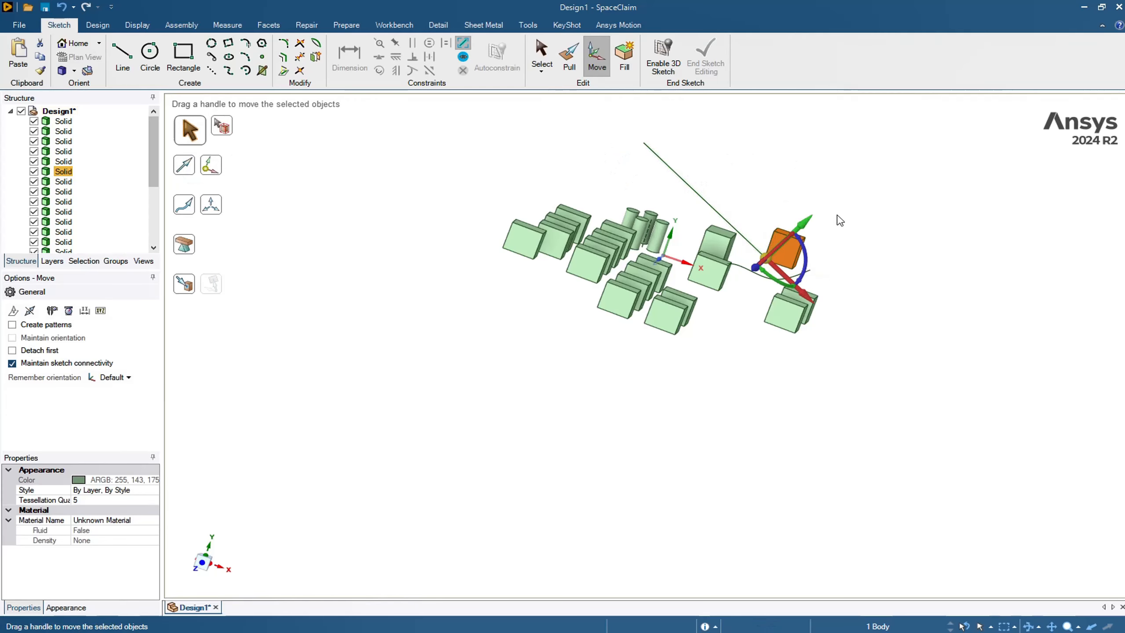
# Move the block about 25 mm up along the line, offset it from the line, continue about 26 mm parallel to it, and clear the selection.
pyautogui.scroll(3, 842, 257)
pyautogui.keyDown('ctrl'); pyautogui.moveTo(861, 279); pyautogui.dragTo(897, 417, button='middle'); pyautogui.keyUp('ctrl')
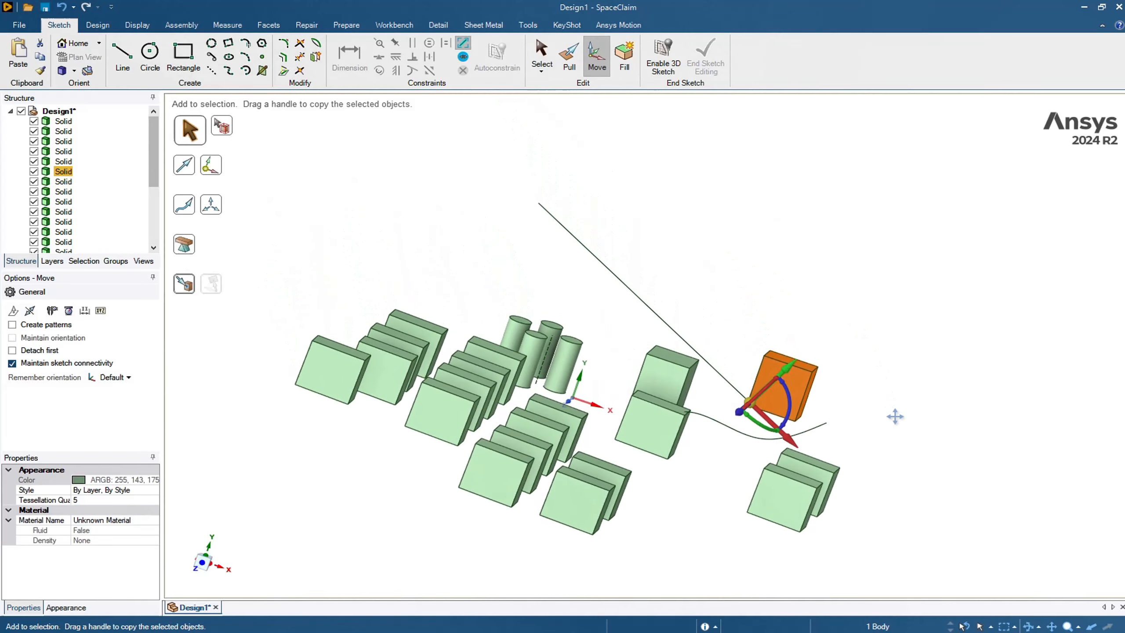
pyautogui.moveTo(795, 448); pyautogui.dragTo(693, 351)
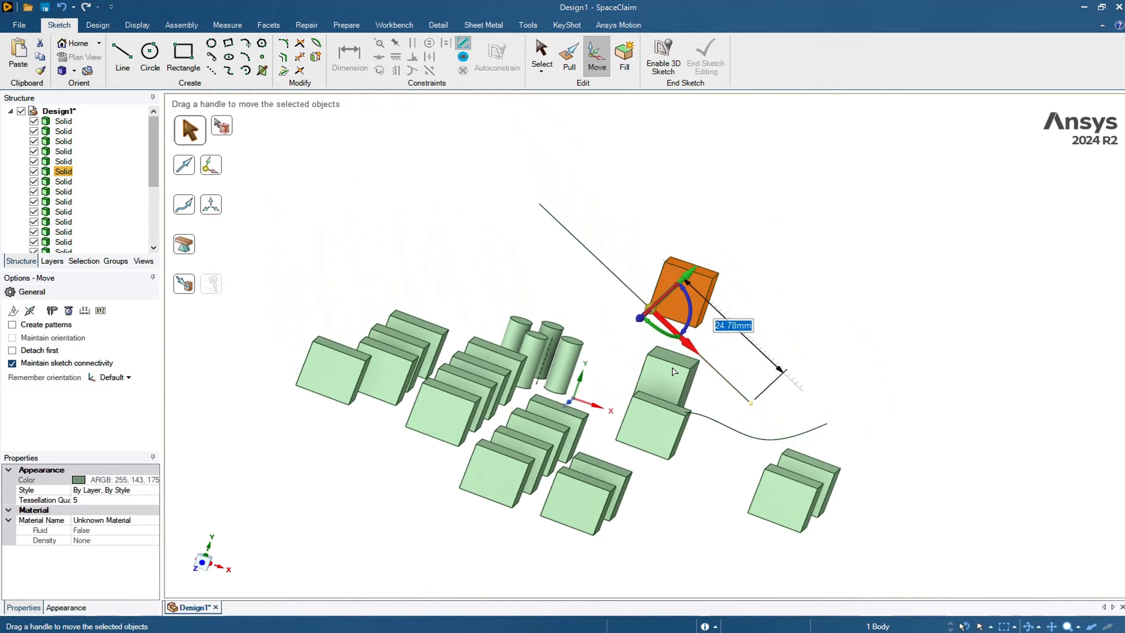
pyautogui.moveTo(686, 273)
pyautogui.mouseDown()
pyautogui.moveTo(735, 222)
pyautogui.moveTo(662, 361)
pyautogui.moveTo(730, 253)
pyautogui.moveTo(626, 322)
pyautogui.moveTo(602, 359)
pyautogui.moveTo(657, 293)
pyautogui.moveTo(619, 349)
pyautogui.moveTo(688, 330)
pyautogui.moveTo(628, 281)
pyautogui.moveTo(729, 388)
pyautogui.moveTo(584, 252)
pyautogui.mouseUp()
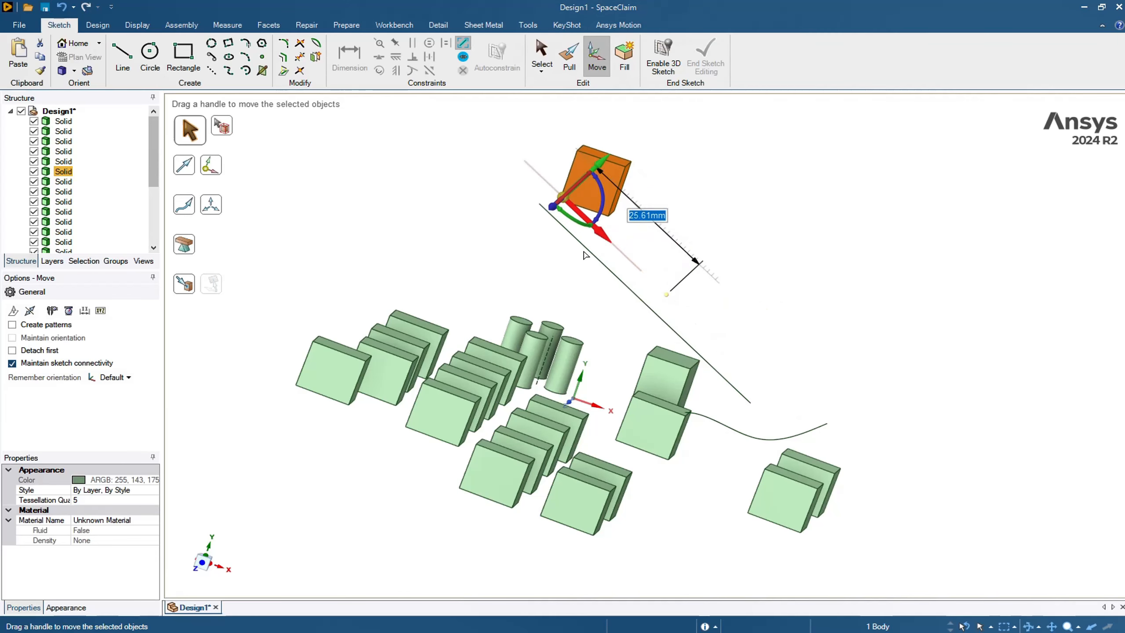
pyautogui.click(886, 268)
pyautogui.scroll(-2, 832, 361)
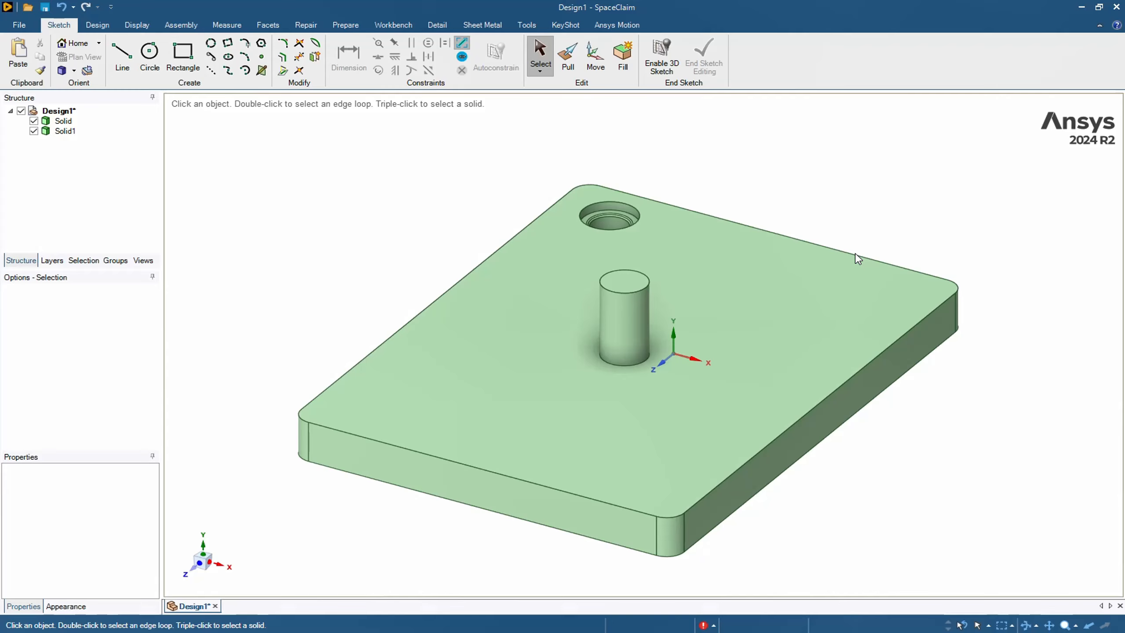
# Move the cylinder on the plate about 3.2 mm in the -Z direction by its side face.
pyautogui.click(570, 393)
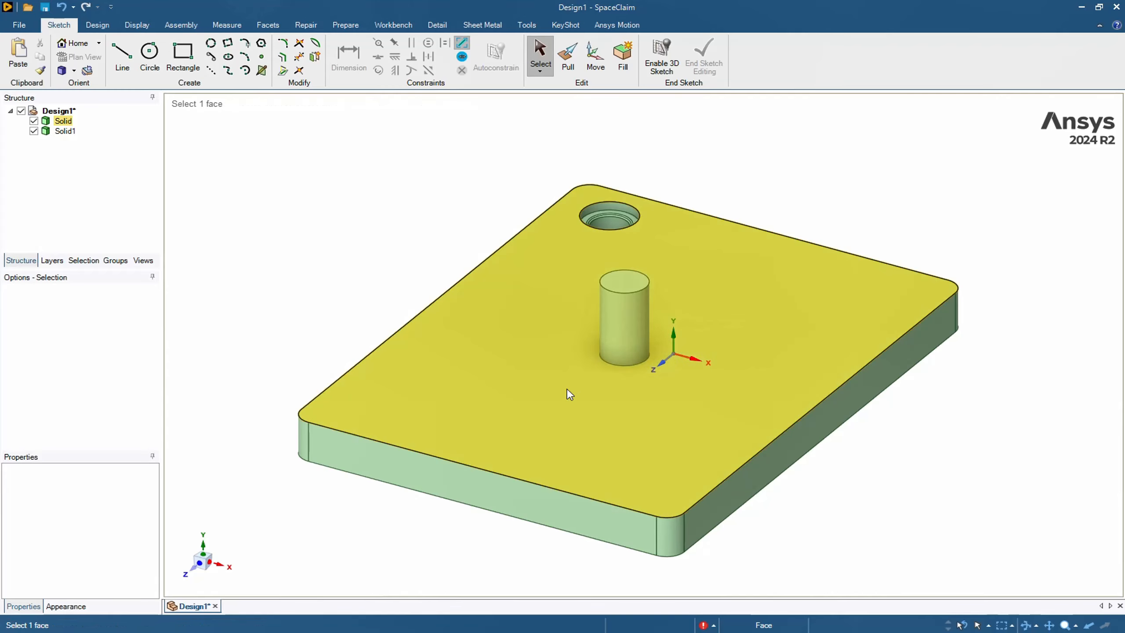
pyautogui.click(1045, 427)
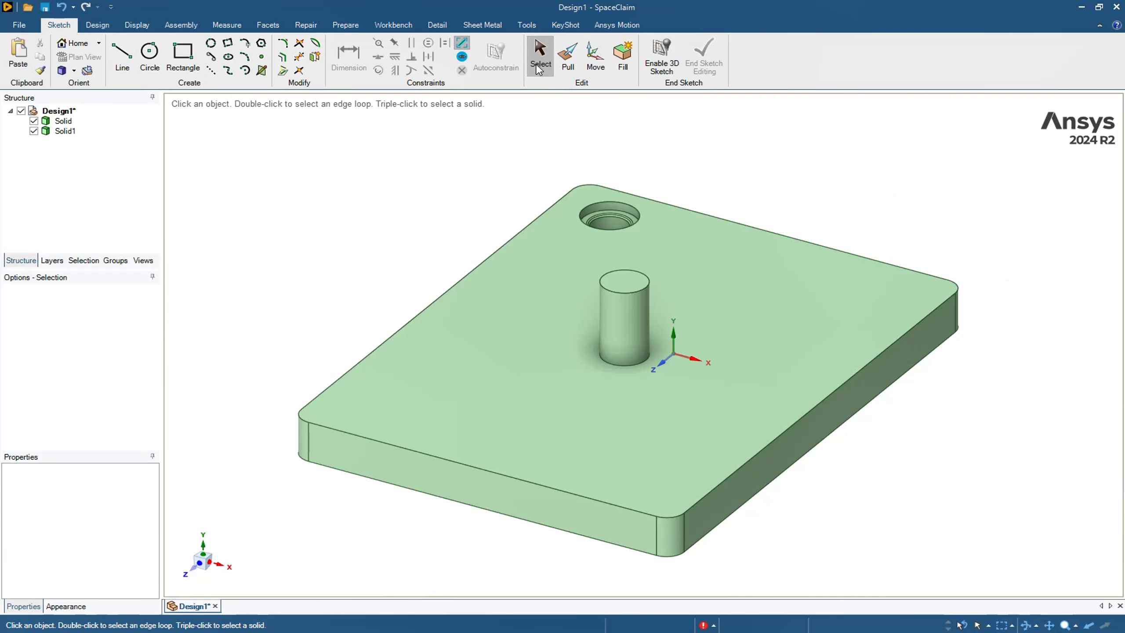
pyautogui.click(603, 66)
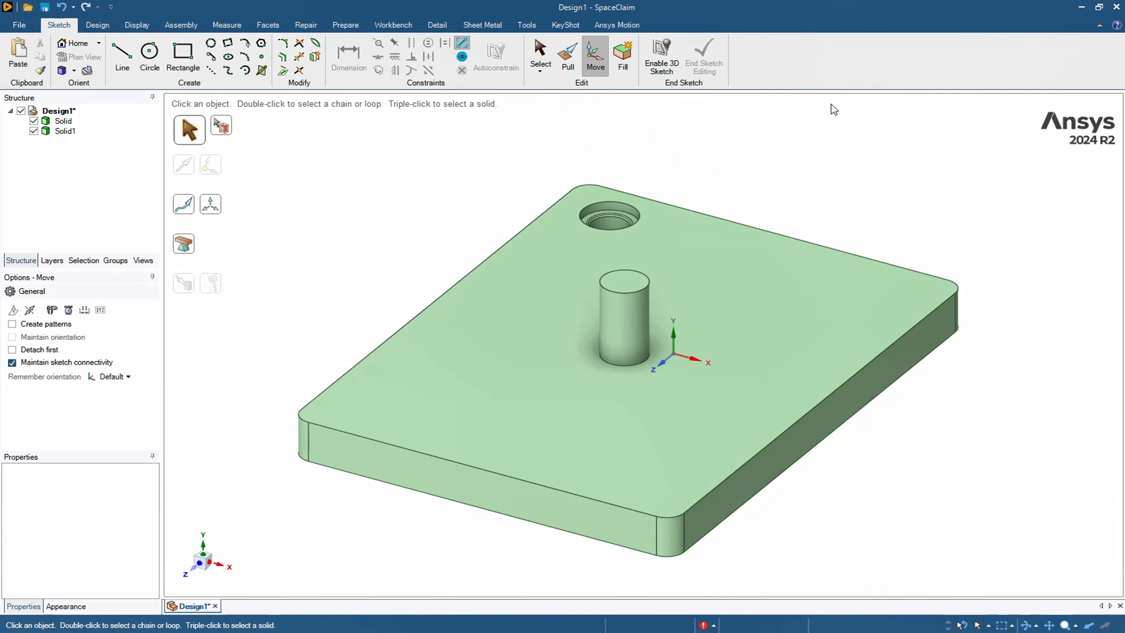
pyautogui.click(631, 319)
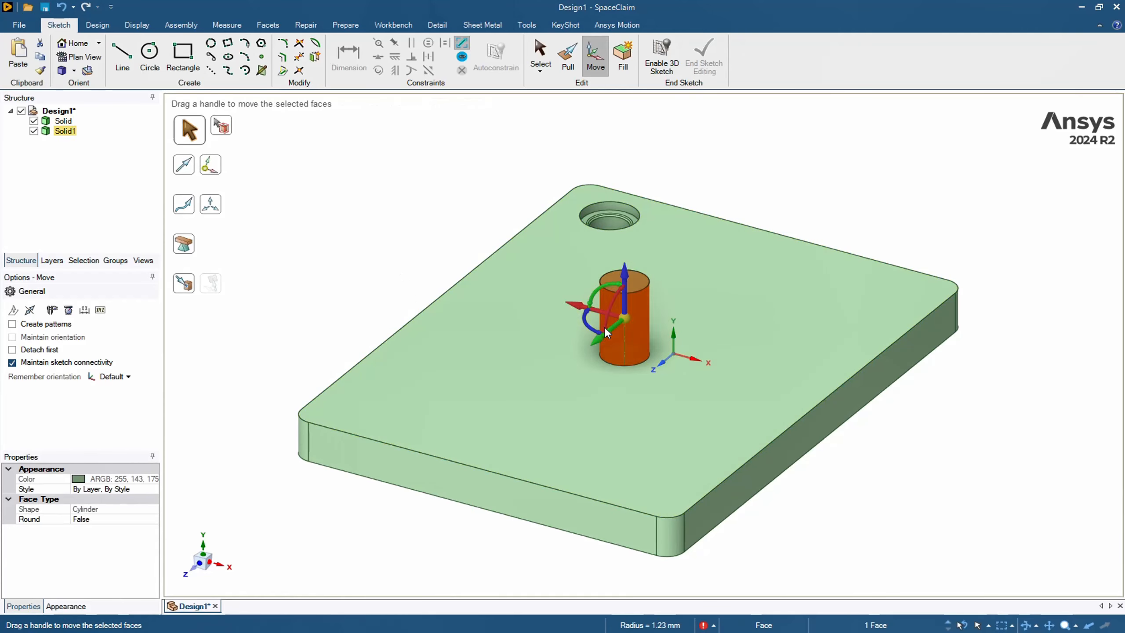
pyautogui.moveTo(605, 327); pyautogui.dragTo(616, 296)
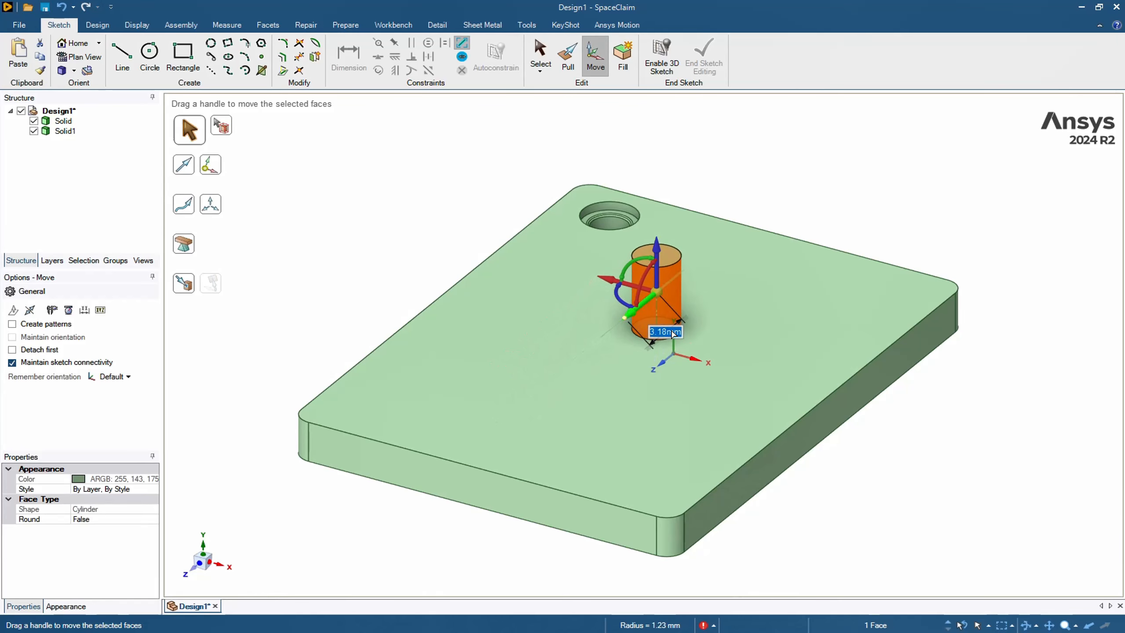
pyautogui.click(604, 274)
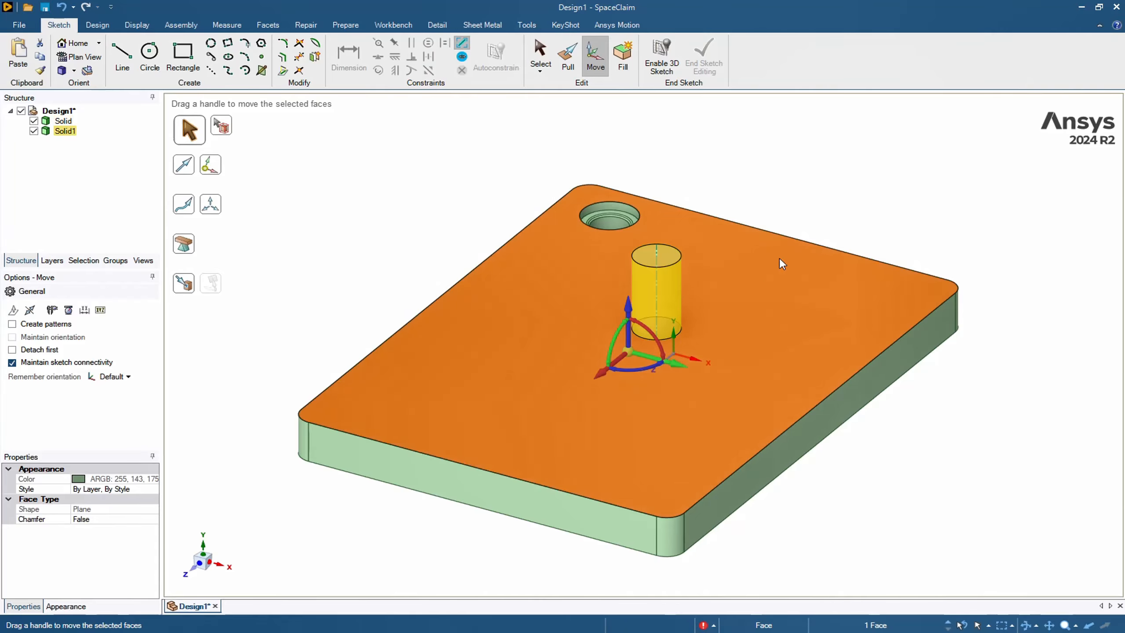
# Reselect the cylinder's side face, move it about 2.5 mm in the +X direction, and return to the Select tool with nothing selected.
pyautogui.press('Escape')
pyautogui.click(657, 280)
pyautogui.moveTo(629, 285); pyautogui.dragTo(685, 312)
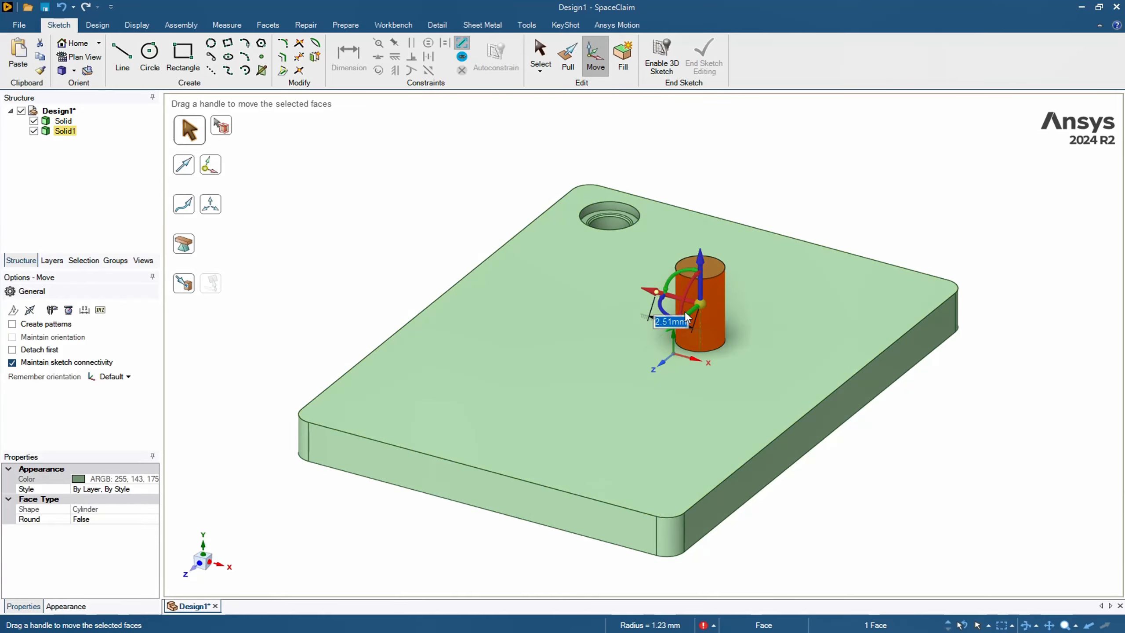
pyautogui.keyDown('ctrl'); pyautogui.click(649, 329); pyautogui.keyUp('ctrl')
pyautogui.click(817, 206)
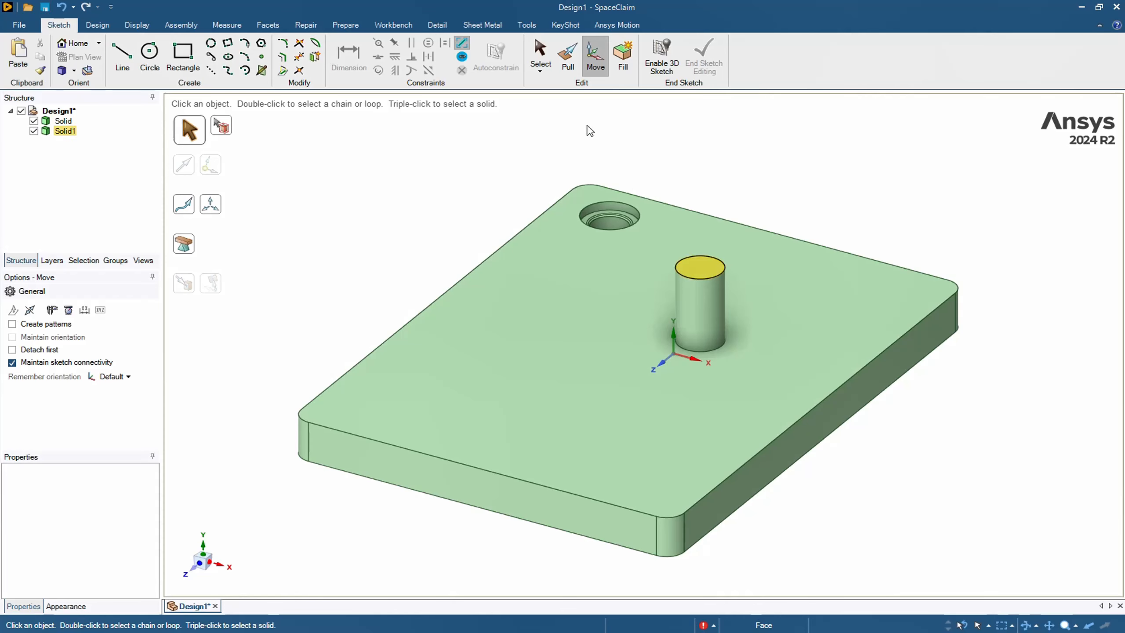
pyautogui.press('s')
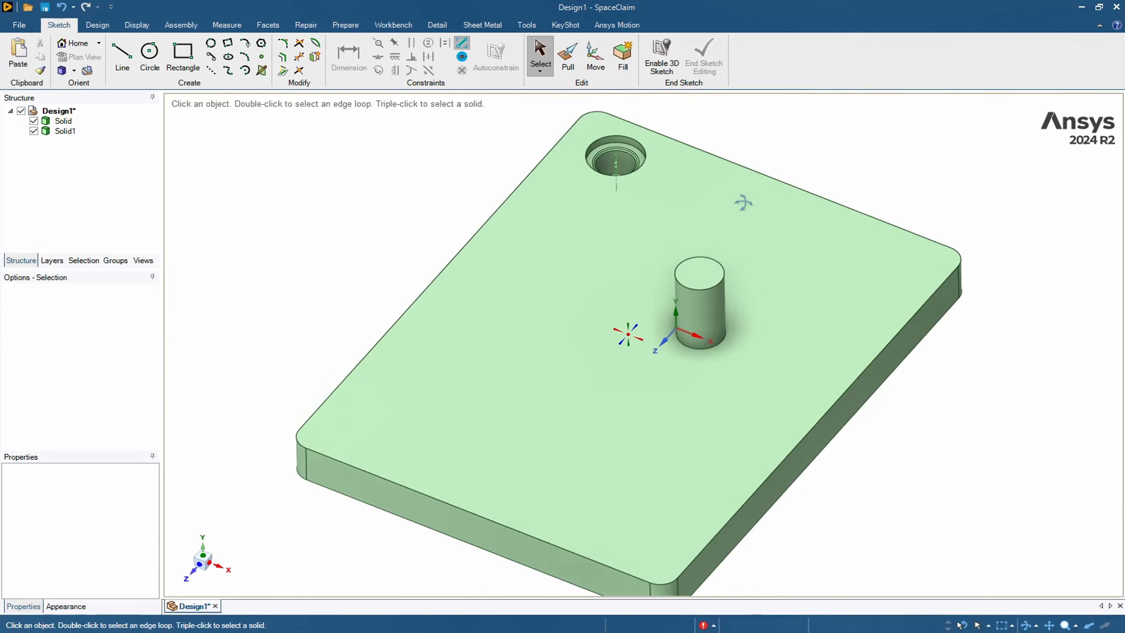
# Switch the graphics to wireframe and examine the inner faces of the stepped hole near the plate's corner.
pyautogui.scroll(8, 622, 166)
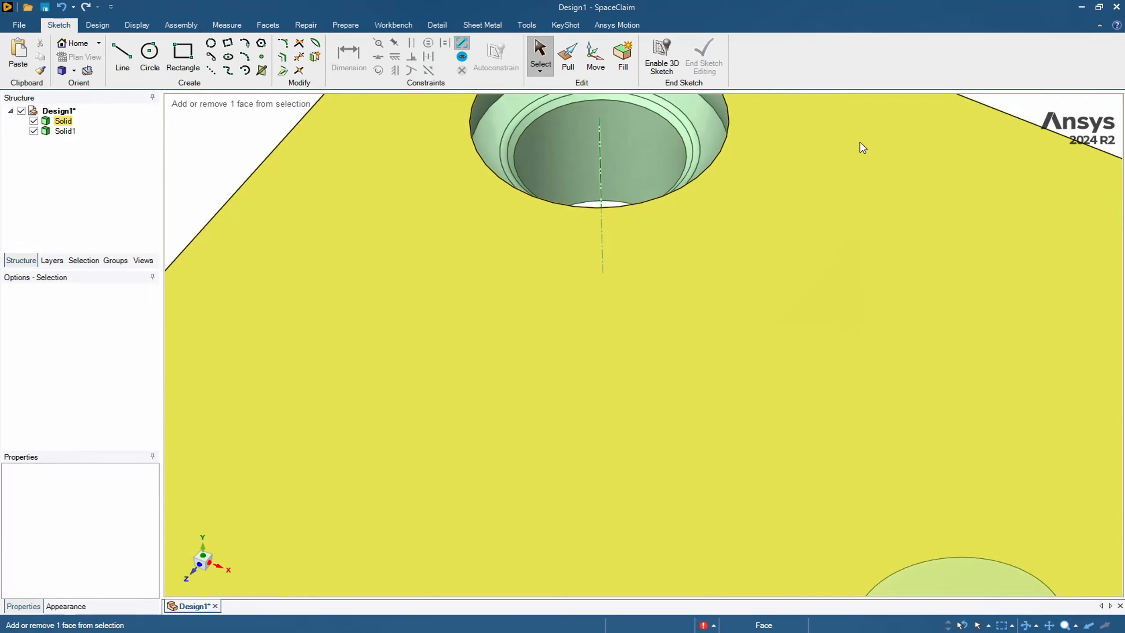
pyautogui.keyDown('shift'); pyautogui.moveTo(860, 146); pyautogui.dragTo(815, 274, button='middle'); pyautogui.keyUp('shift')
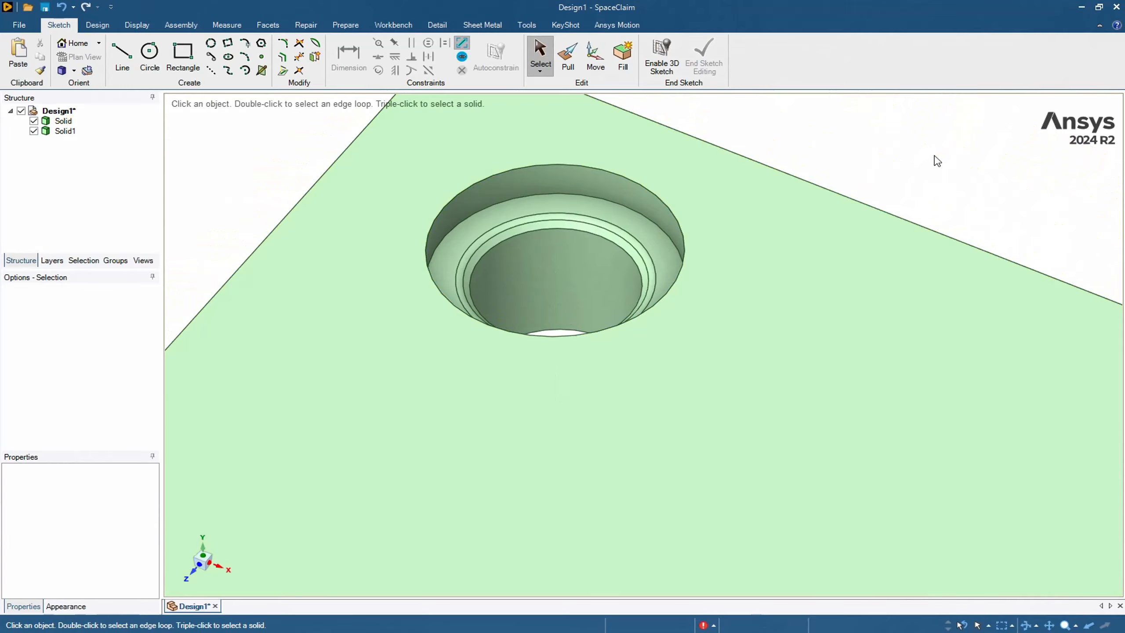
pyautogui.moveTo(902, 217)
pyautogui.mouseDown(button='middle')
pyautogui.moveTo(961, 211)
pyautogui.moveTo(987, 183)
pyautogui.moveTo(915, 170)
pyautogui.moveTo(924, 155)
pyautogui.moveTo(969, 208)
pyautogui.mouseUp(button='middle')
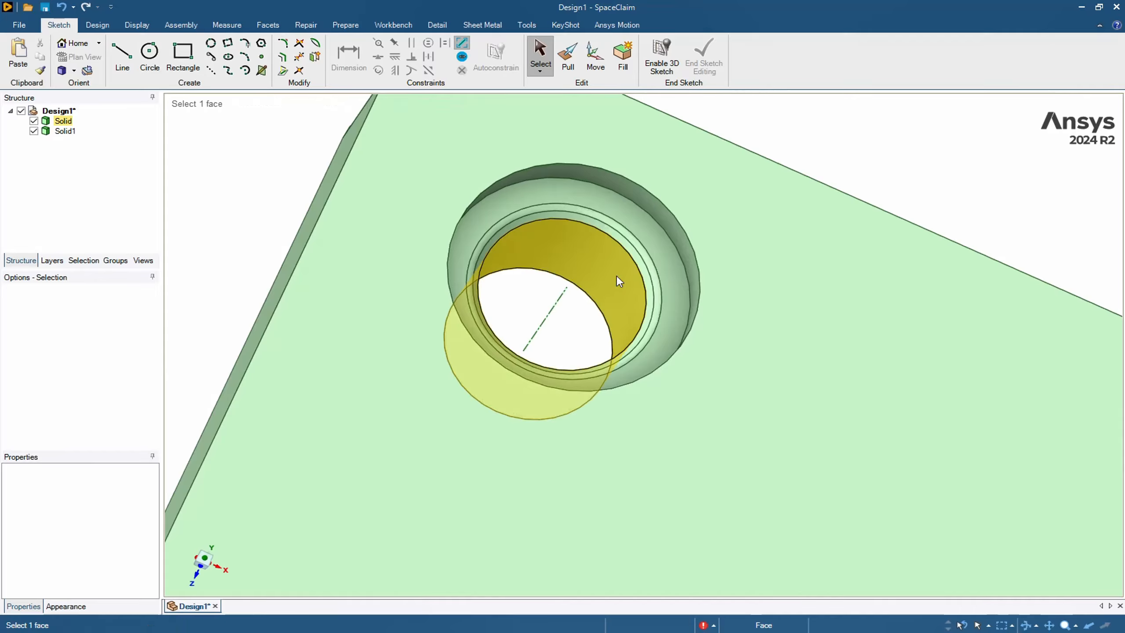
pyautogui.click(99, 24)
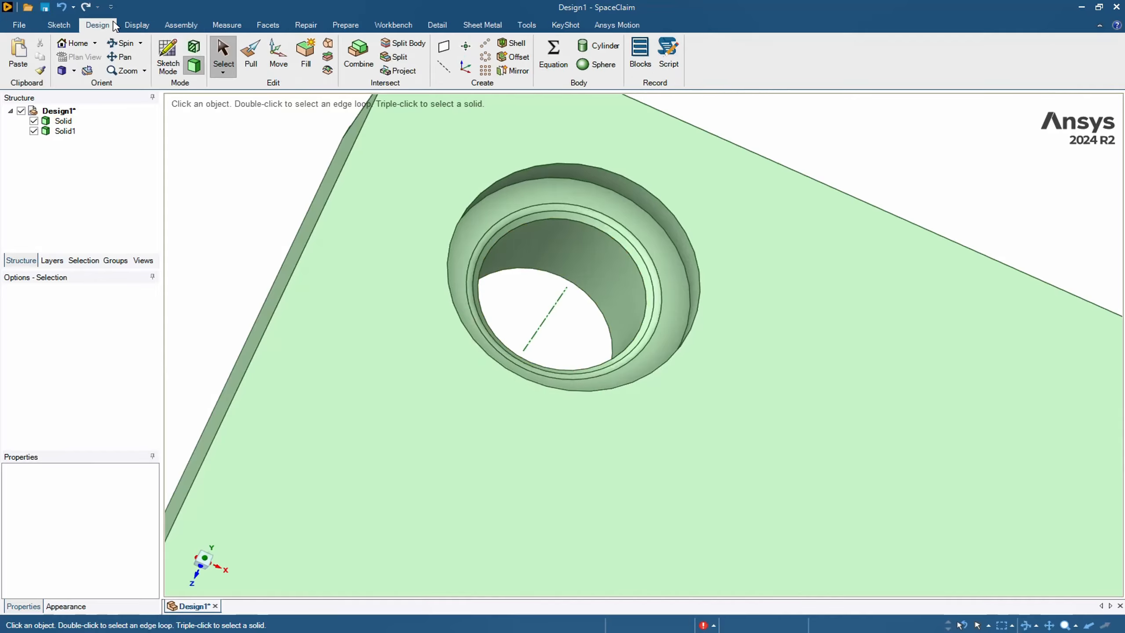
pyautogui.click(137, 25)
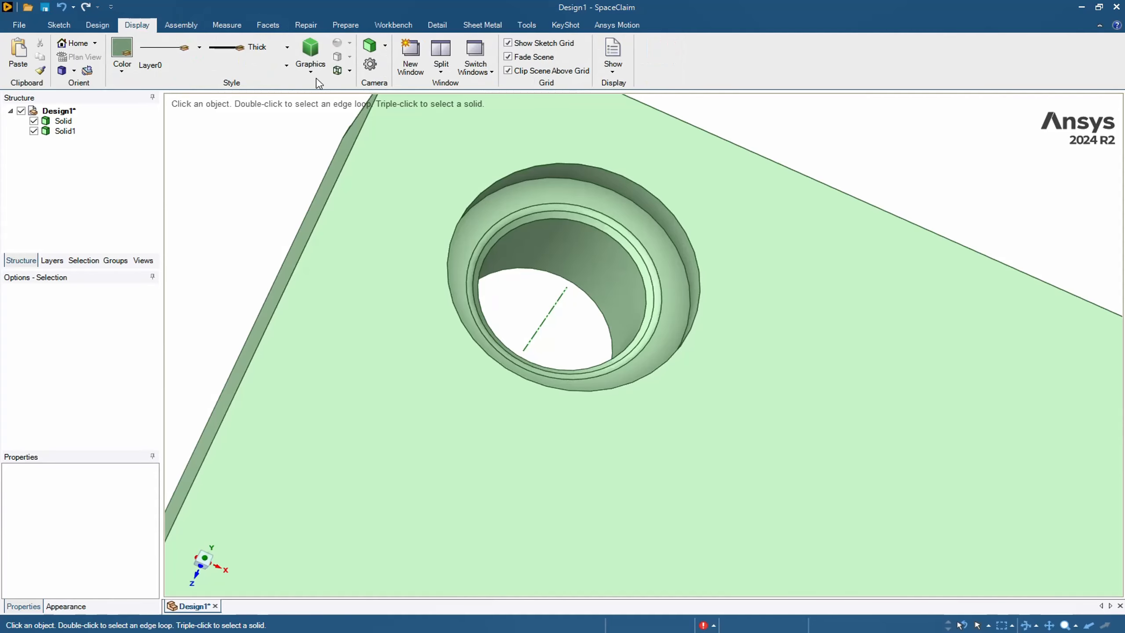
pyautogui.click(310, 51)
pyautogui.click(335, 137)
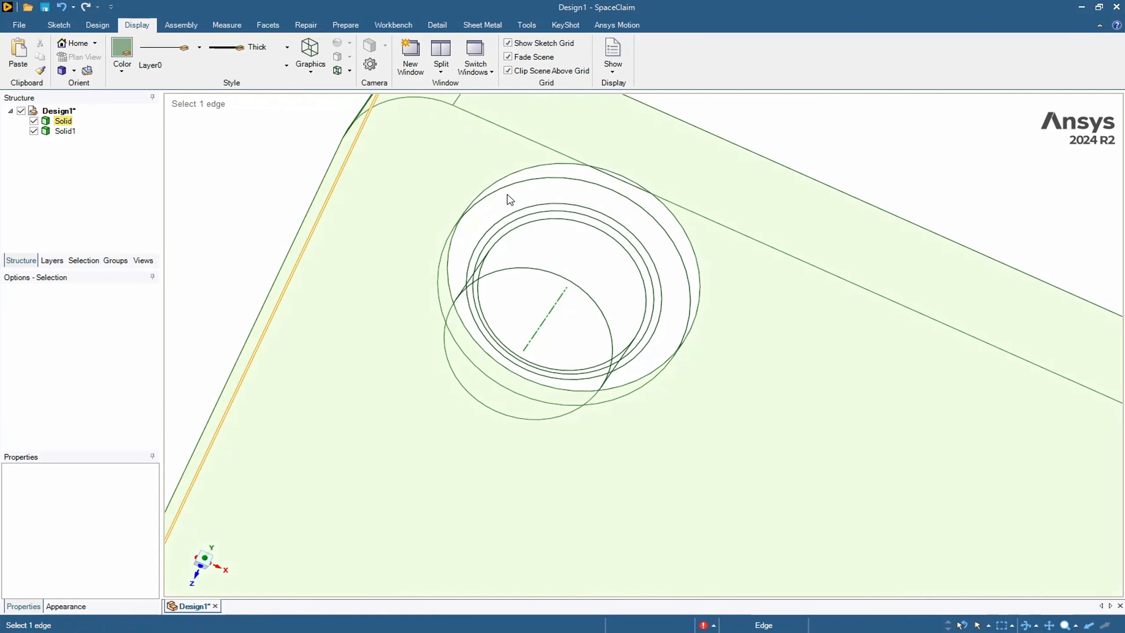
pyautogui.scroll(-5, 507, 197)
pyautogui.moveTo(811, 181)
pyautogui.mouseDown(button='middle')
pyautogui.moveTo(844, 203)
pyautogui.moveTo(947, 213)
pyautogui.mouseUp(button='middle')
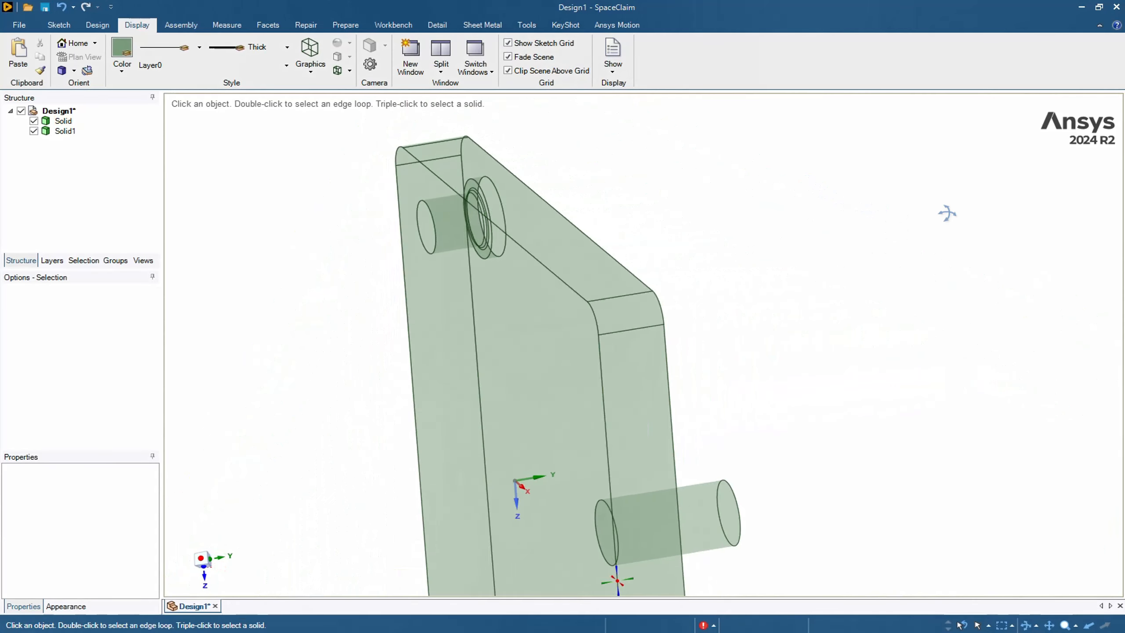
pyautogui.moveTo(779, 193)
pyautogui.mouseDown(button='middle')
pyautogui.moveTo(855, 191)
pyautogui.moveTo(771, 221)
pyautogui.moveTo(753, 213)
pyautogui.moveTo(635, 272)
pyautogui.mouseUp(button='middle')
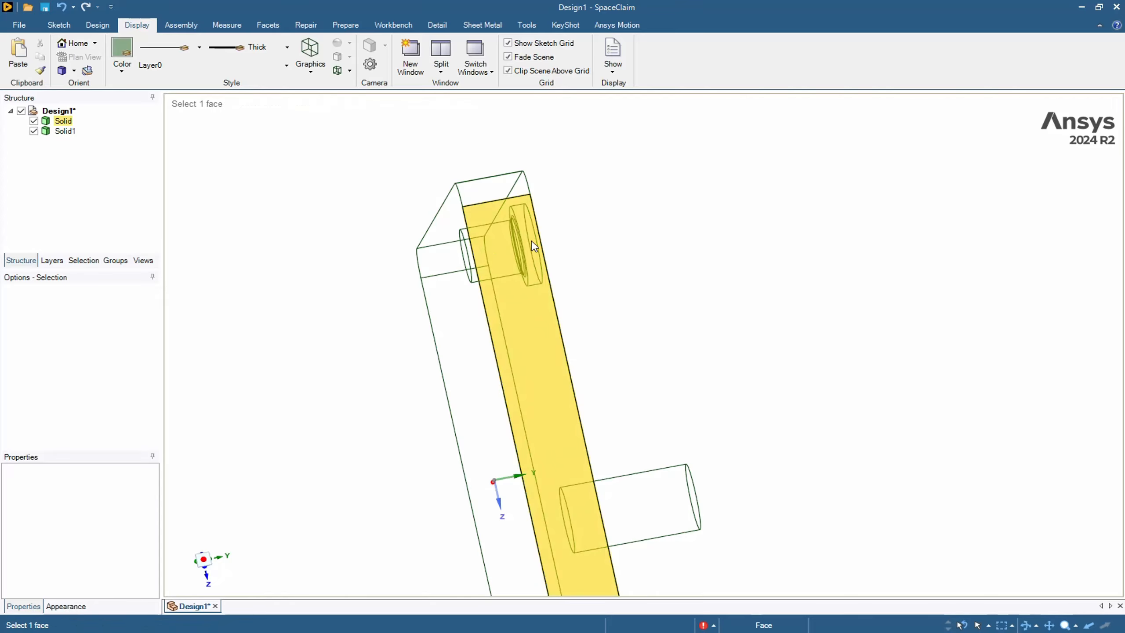
pyautogui.moveTo(711, 239)
pyautogui.mouseDown(button='middle')
pyautogui.moveTo(920, 210)
pyautogui.moveTo(866, 232)
pyautogui.moveTo(781, 300)
pyautogui.moveTo(673, 259)
pyautogui.moveTo(647, 230)
pyautogui.mouseUp(button='middle')
pyautogui.hotkey('ctrl', 'h')
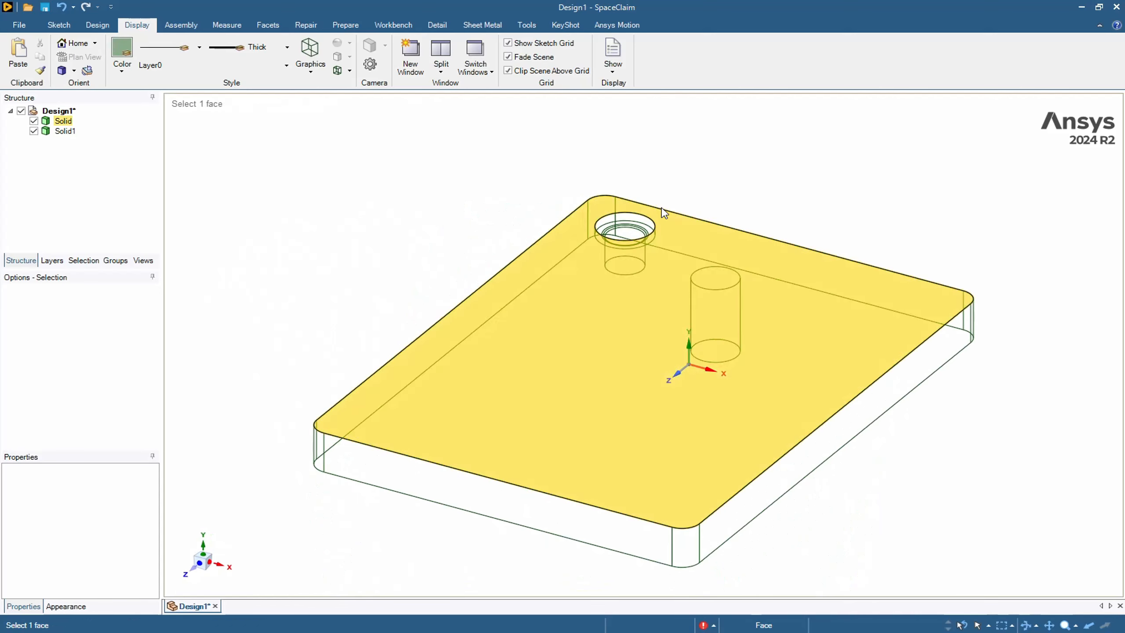
# Box-select all the faces of the stepped hole at the plate's corner for the Move tool.
pyautogui.scroll(3, 742, 160)
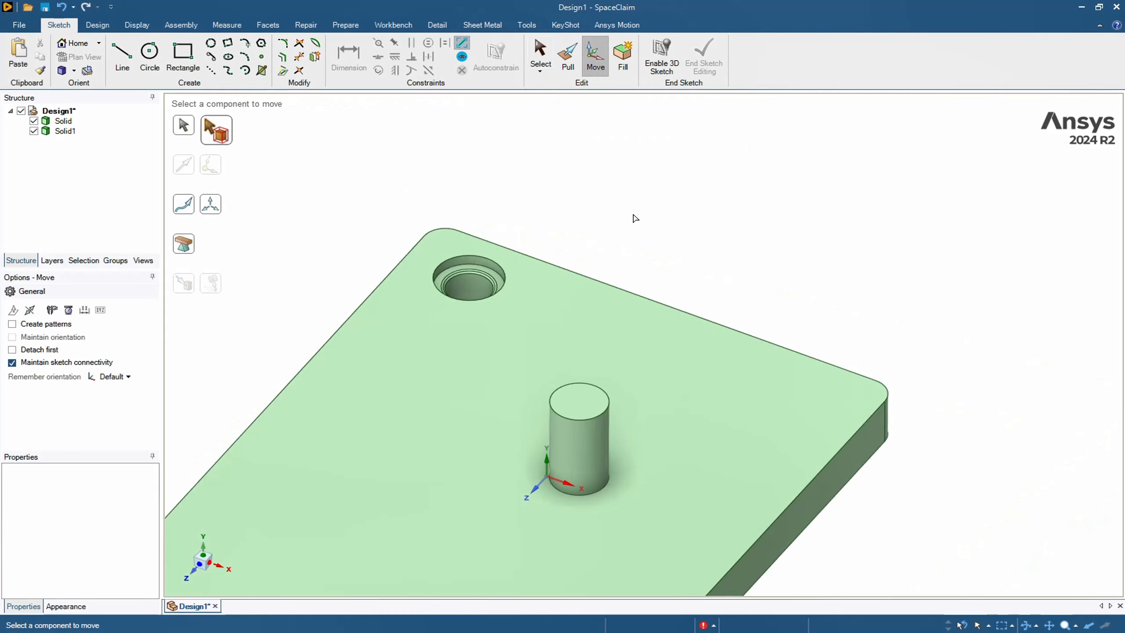
pyautogui.click(204, 552)
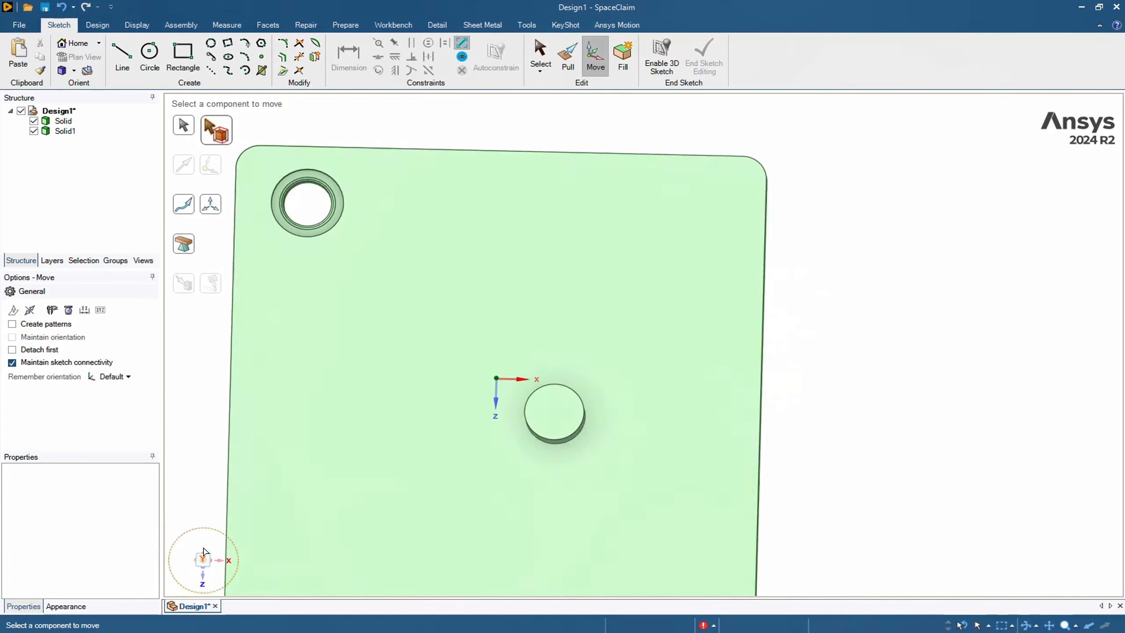
pyautogui.keyDown('shift'); pyautogui.moveTo(357, 130); pyautogui.dragTo(387, 139, button='middle'); pyautogui.keyUp('shift')
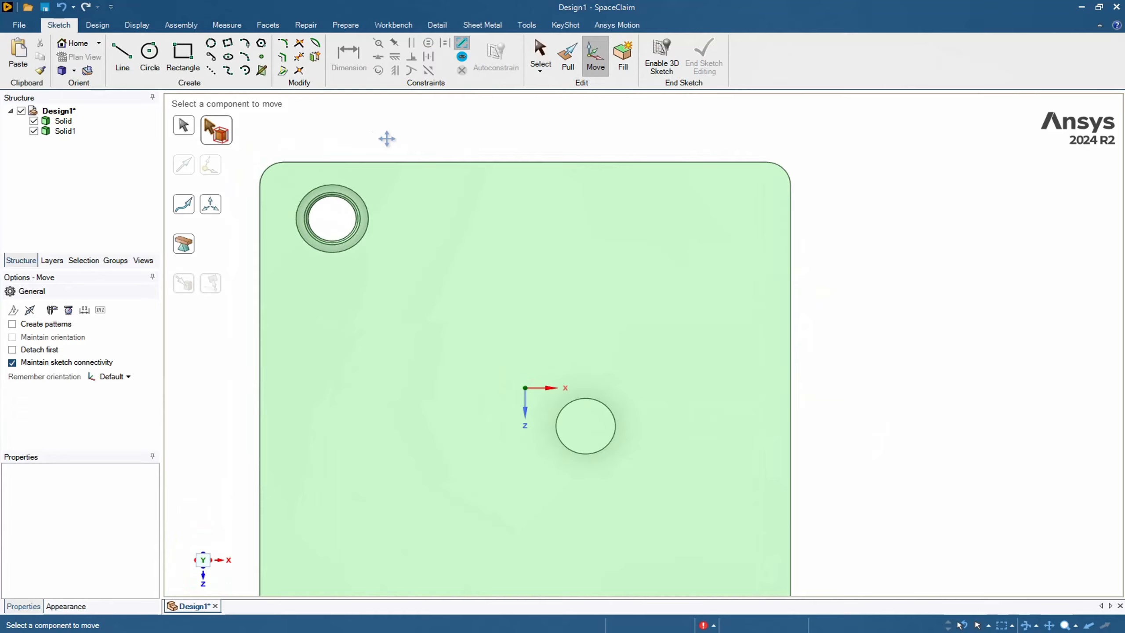
pyautogui.click(538, 72)
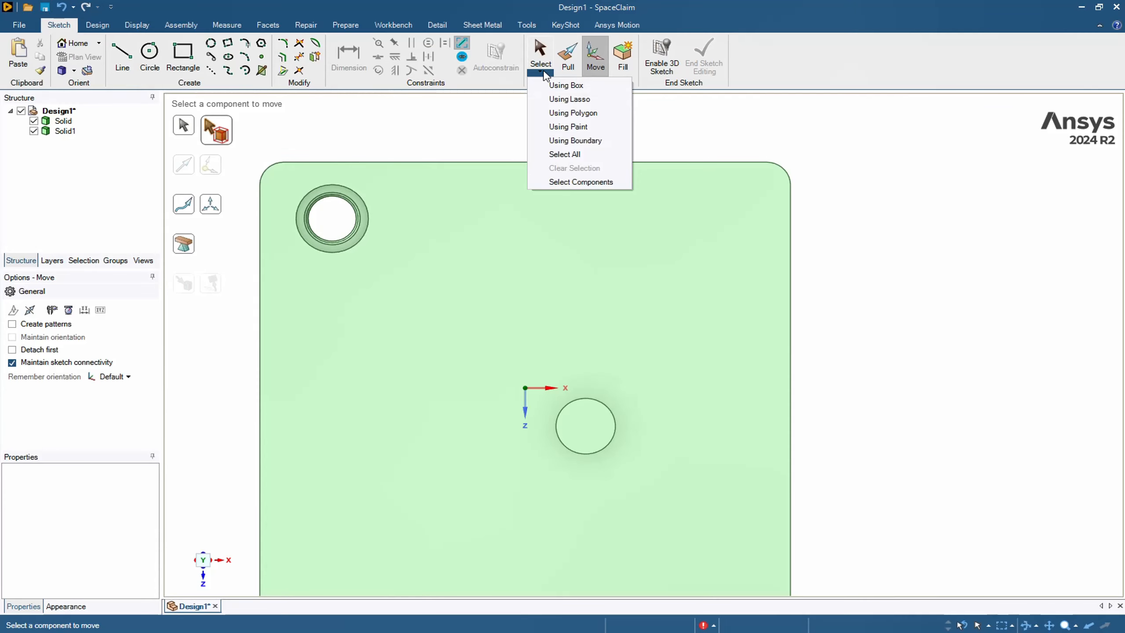
pyautogui.click(568, 88)
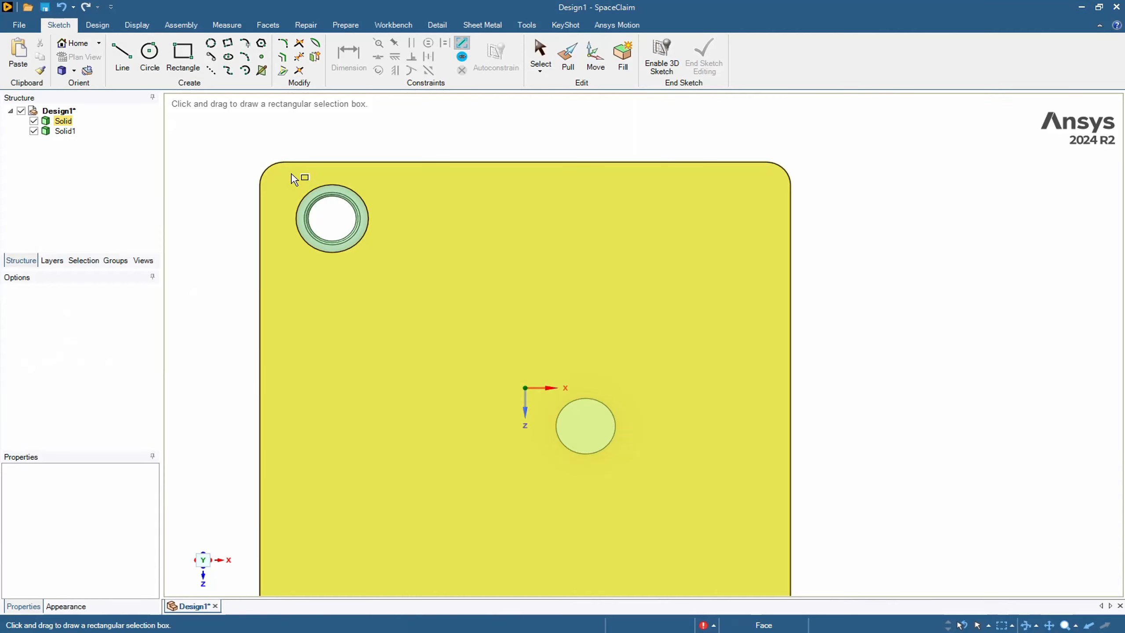
pyautogui.moveTo(290, 174); pyautogui.dragTo(303, 204)
pyautogui.moveTo(359, 249); pyautogui.dragTo(383, 262)
pyautogui.click(381, 148)
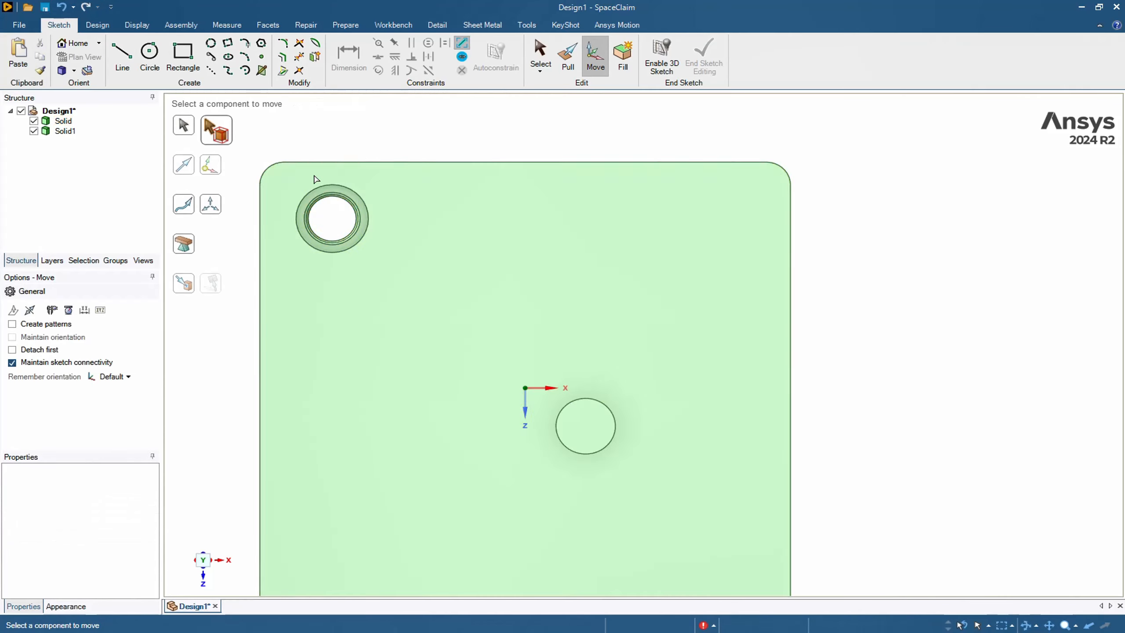
pyautogui.moveTo(292, 182); pyautogui.dragTo(329, 206)
pyautogui.moveTo(387, 246); pyautogui.dragTo(394, 259)
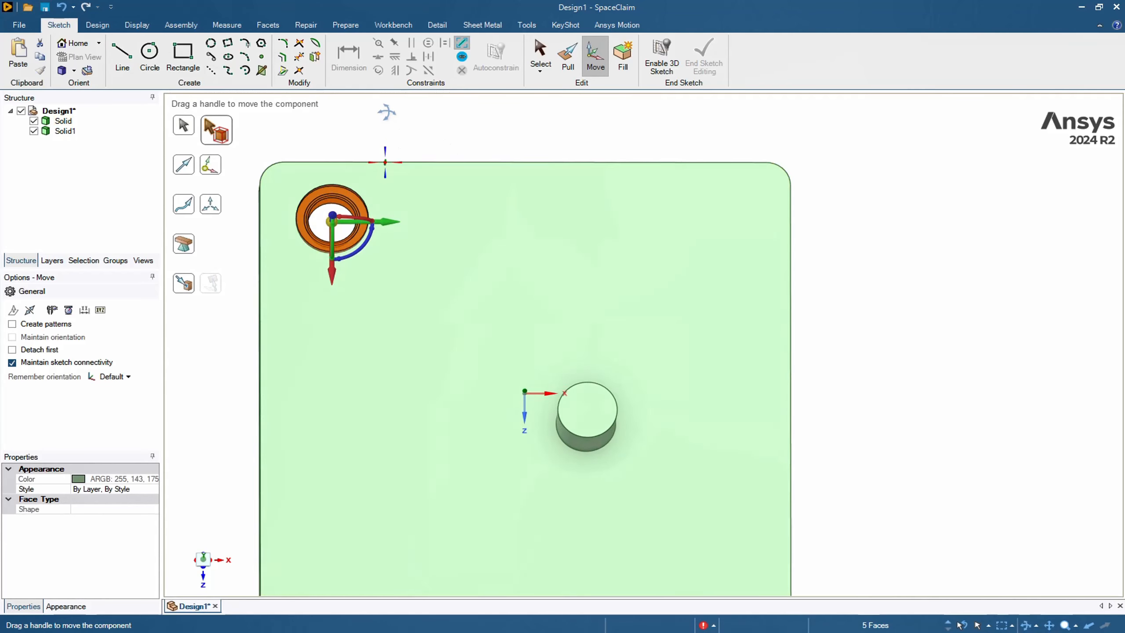
# Move the selected stepped hole in the +X direction to the plate's neighbouring corner.
pyautogui.moveTo(386, 113); pyautogui.dragTo(454, 95, button='middle')
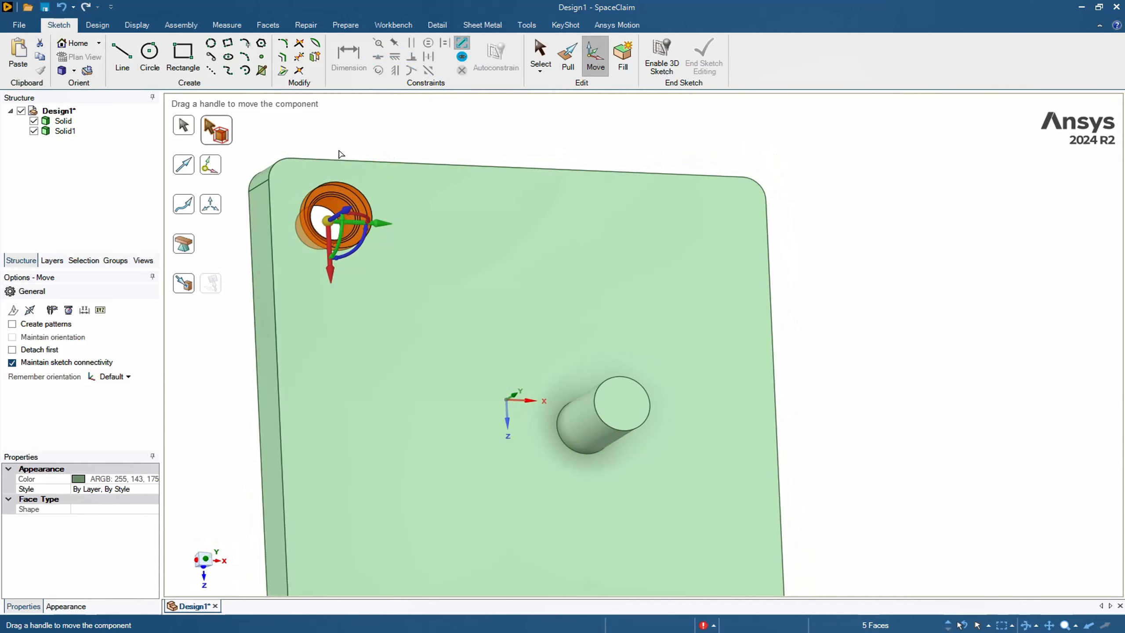
pyautogui.scroll(6, 378, 201)
pyautogui.scroll(-6, 378, 200)
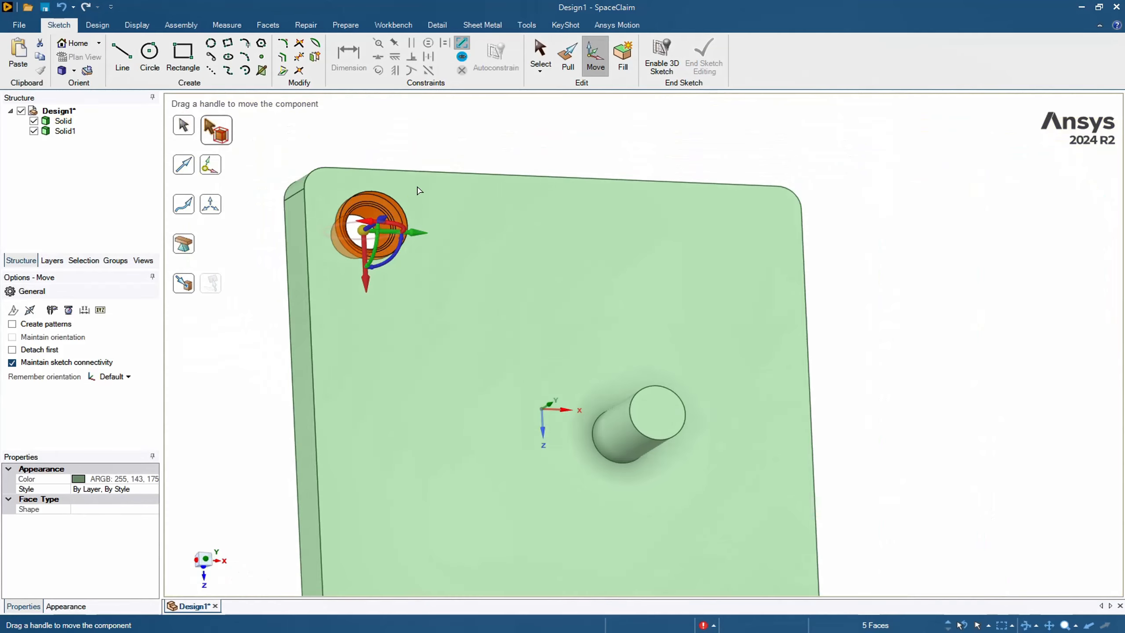
pyautogui.moveTo(483, 160); pyautogui.dragTo(427, 84, button='middle')
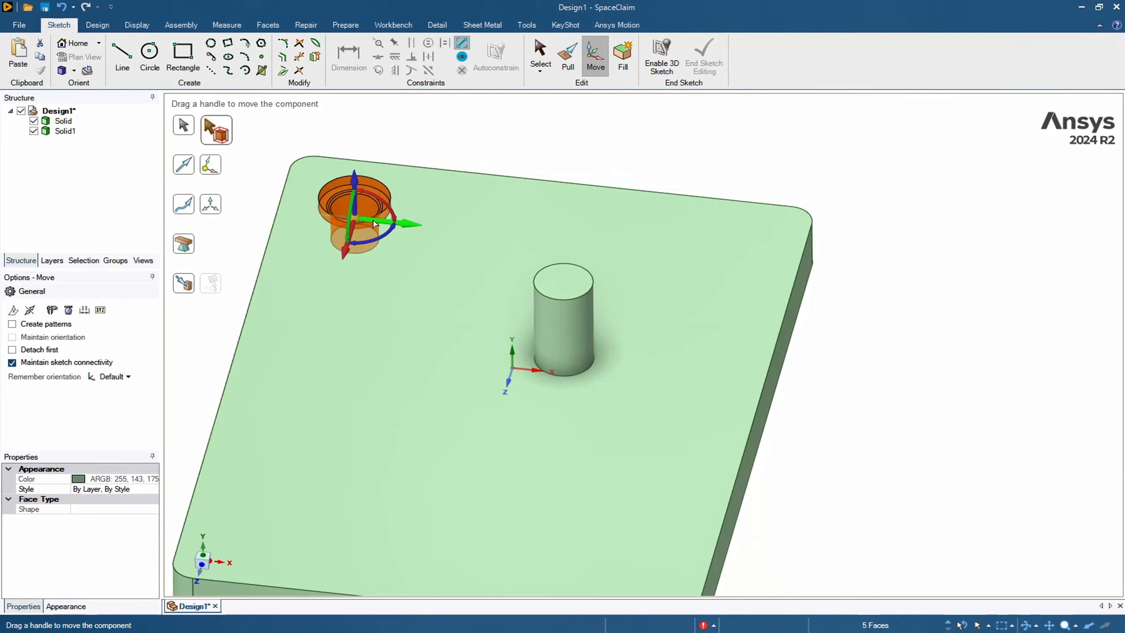
pyautogui.moveTo(376, 219); pyautogui.dragTo(741, 302)
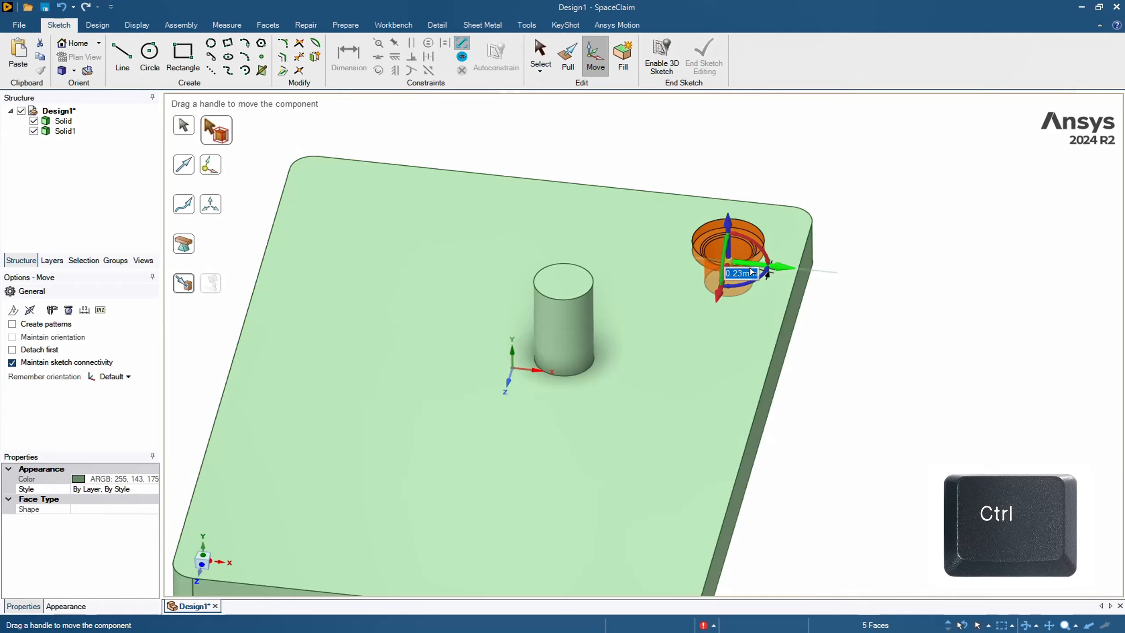
# Copy the selected stepped hole about 16.4 mm in the -X direction, and copy that one about 22.8 mm in the +Z direction.
pyautogui.keyDown('ctrl'); pyautogui.moveTo(760, 267); pyautogui.dragTo(379, 209); pyautogui.keyUp('ctrl')
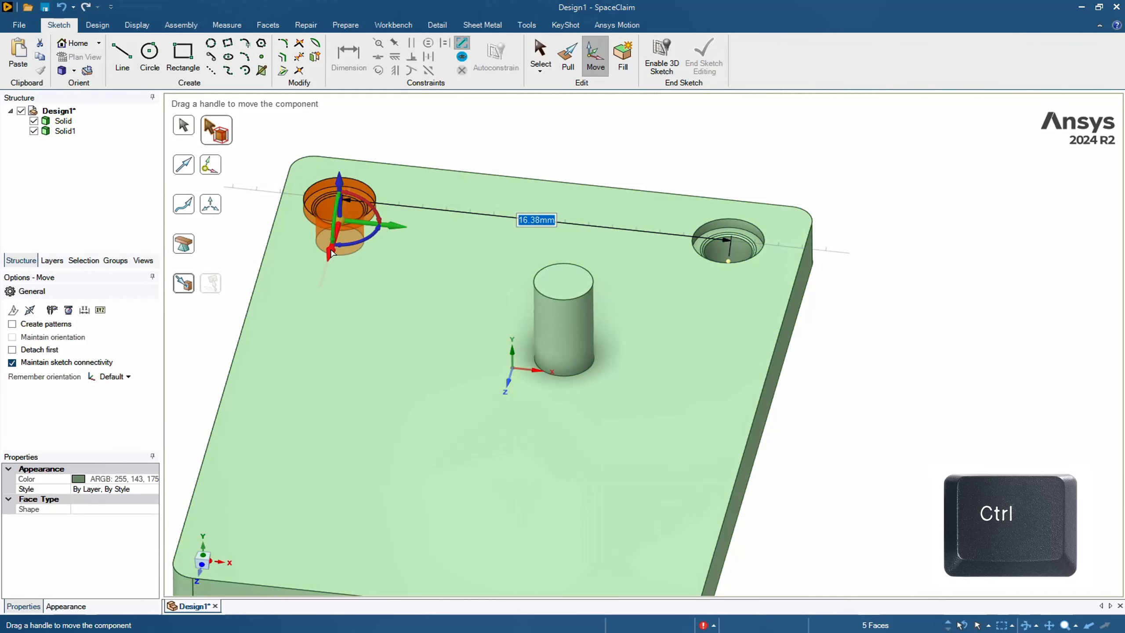
pyautogui.keyDown('ctrl'); pyautogui.moveTo(331, 252); pyautogui.dragTo(242, 582); pyautogui.keyUp('ctrl')
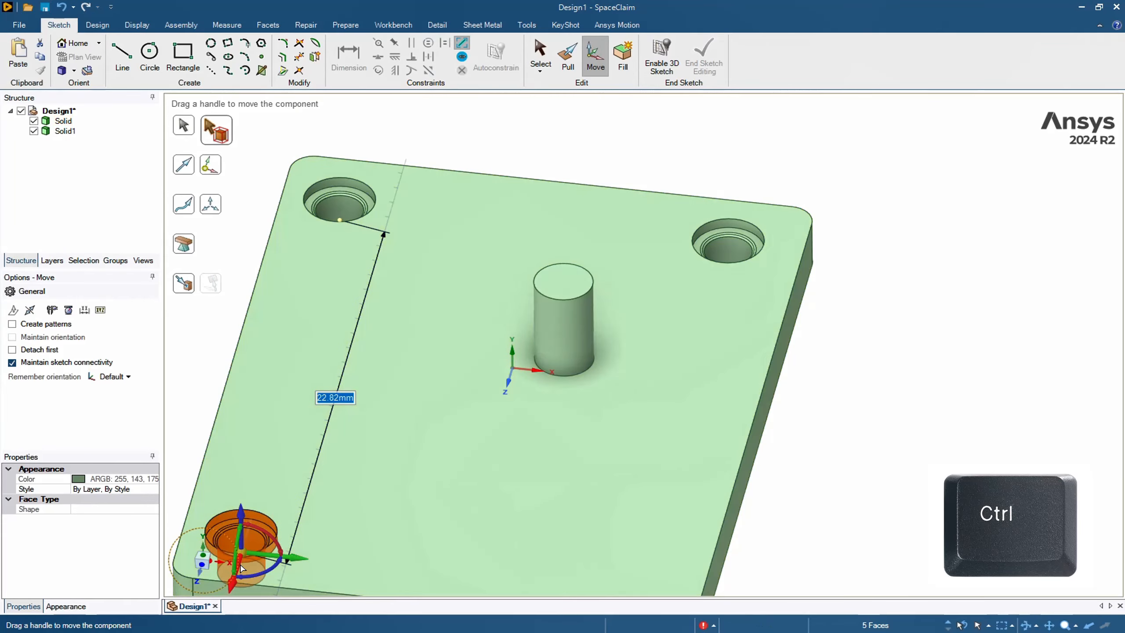
# Set the distance between the newest hole copy and the hole behind it along Z to 22 mm with the ruler, and clear the selection.
pyautogui.moveTo(247, 569); pyautogui.dragTo(408, 491, button='middle')
pyautogui.press('h')
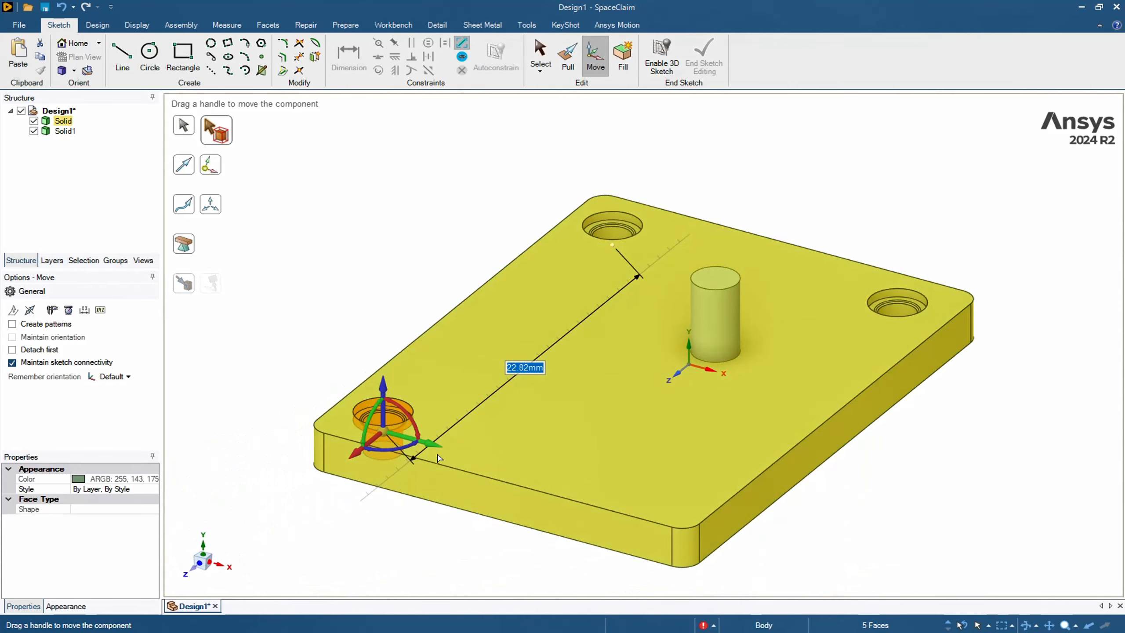
pyautogui.click(386, 431)
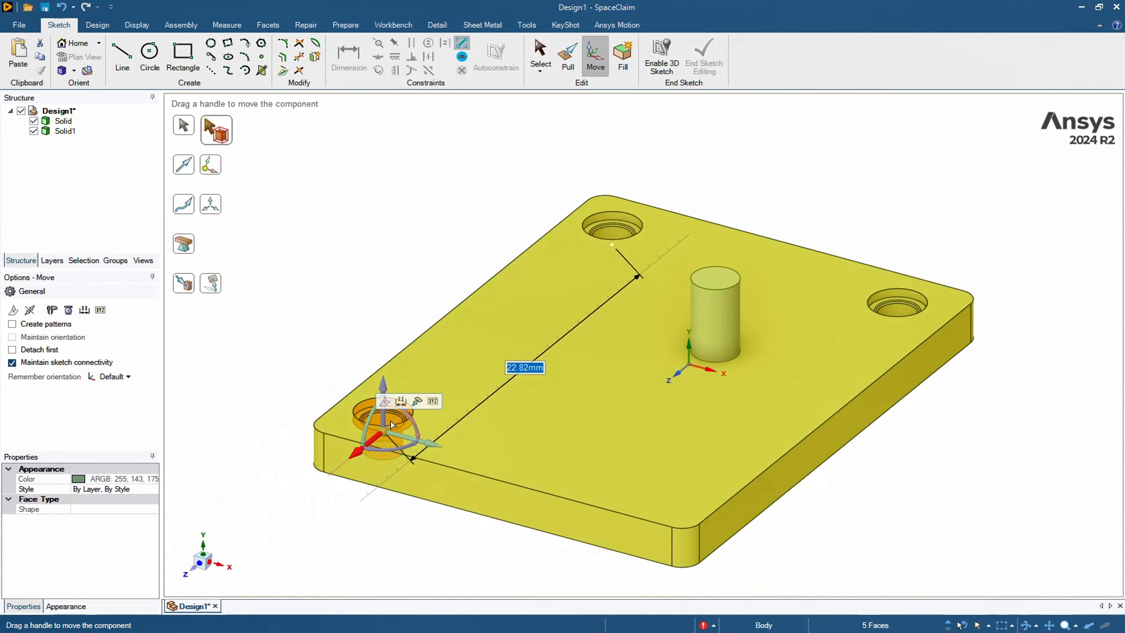
pyautogui.click(406, 406)
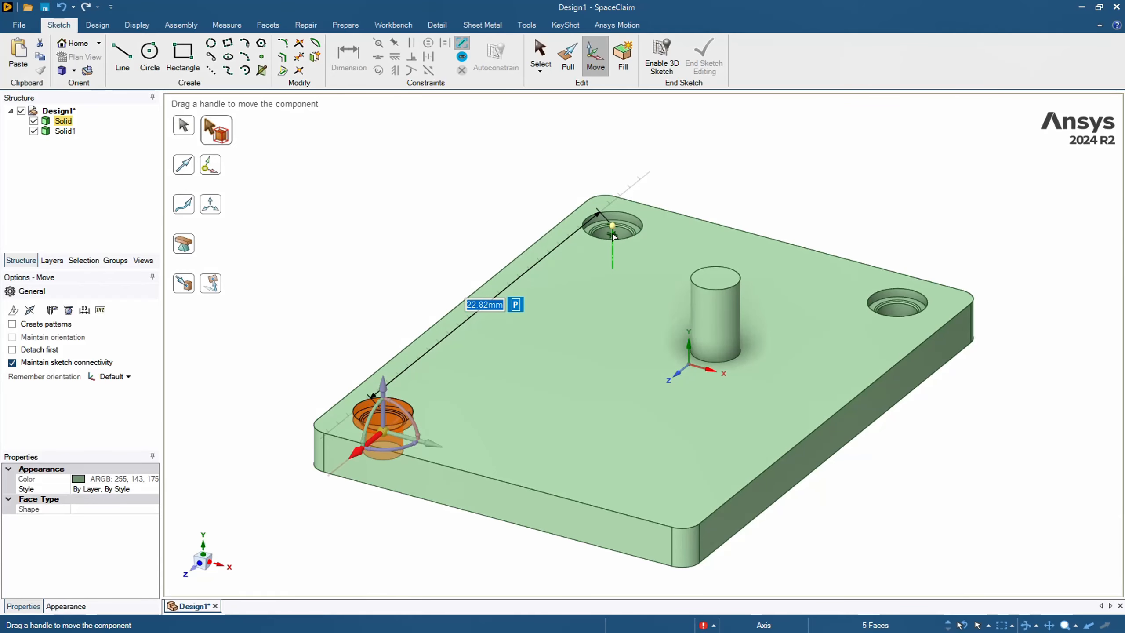
pyautogui.write('22')
pyautogui.press('Return')
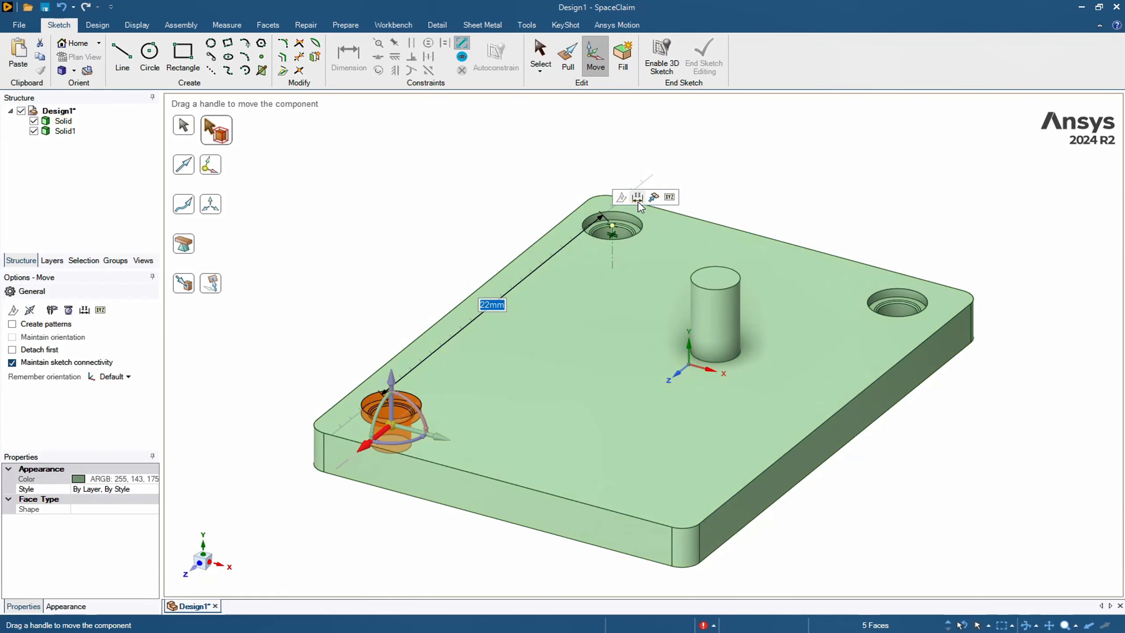
pyautogui.click(613, 228)
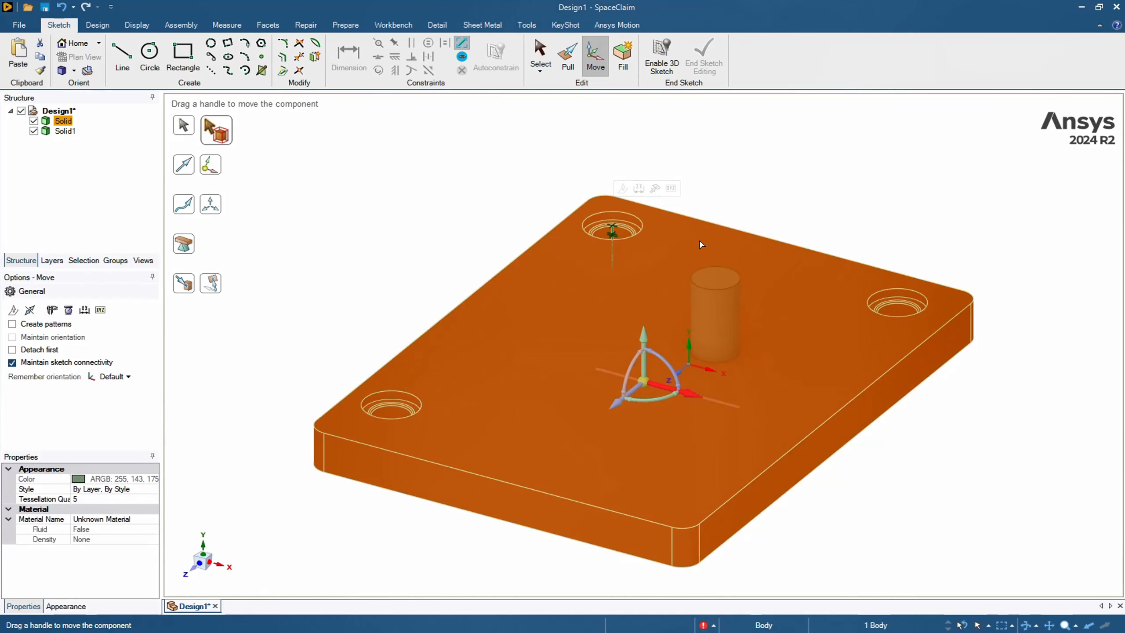
pyautogui.click(840, 241)
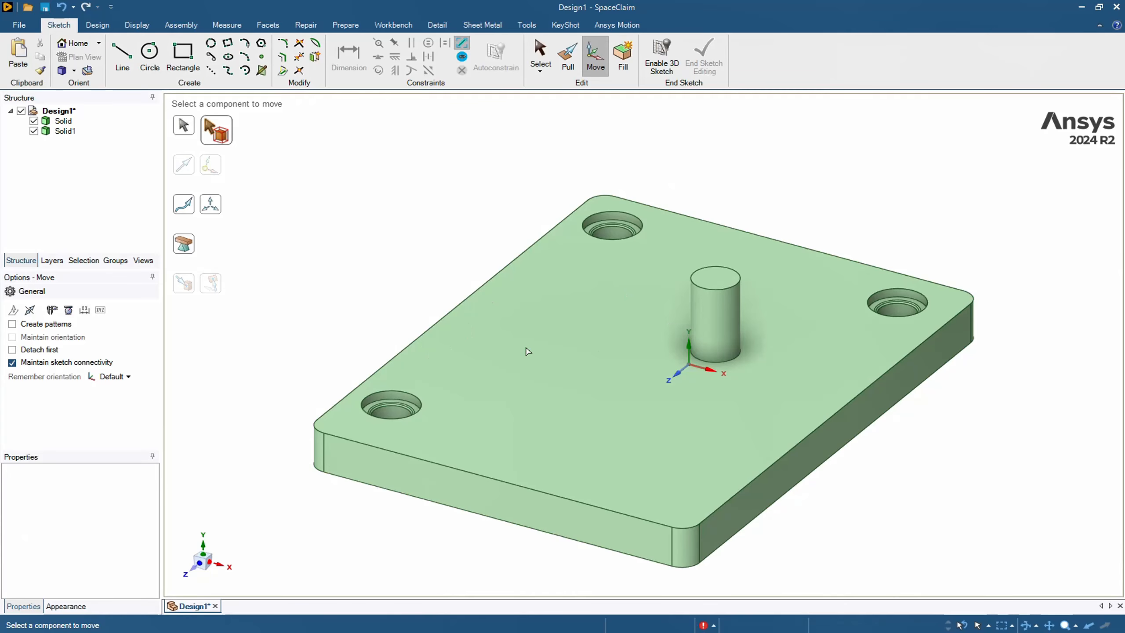
pyautogui.scroll(2, 807, 223)
pyautogui.scroll(-3, 870, 206)
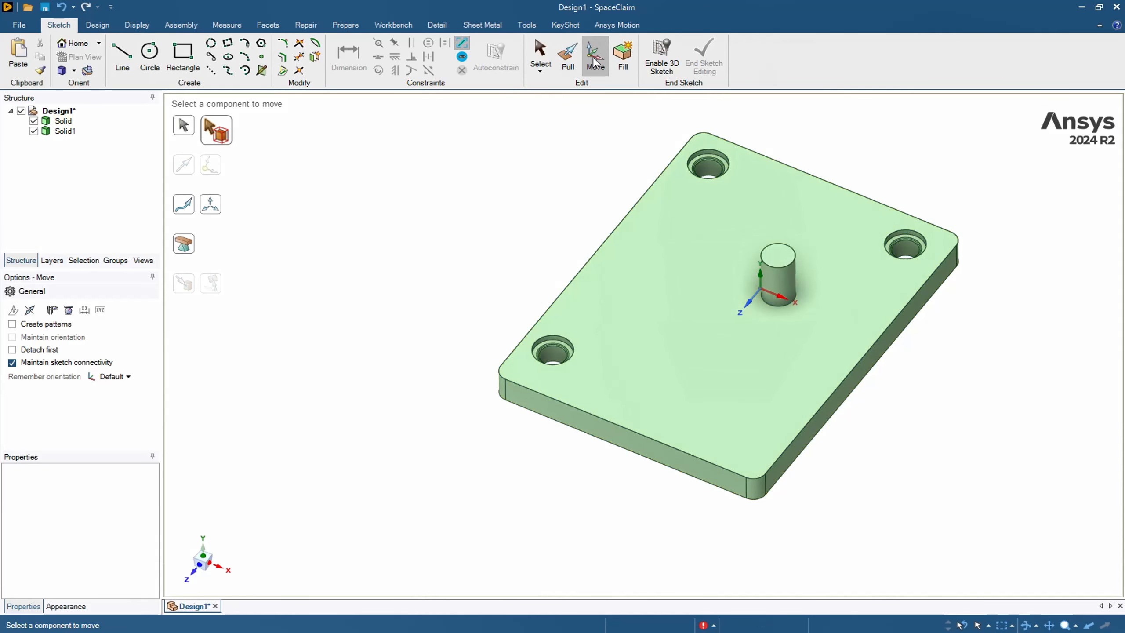
pyautogui.click(541, 69)
pyautogui.click(562, 86)
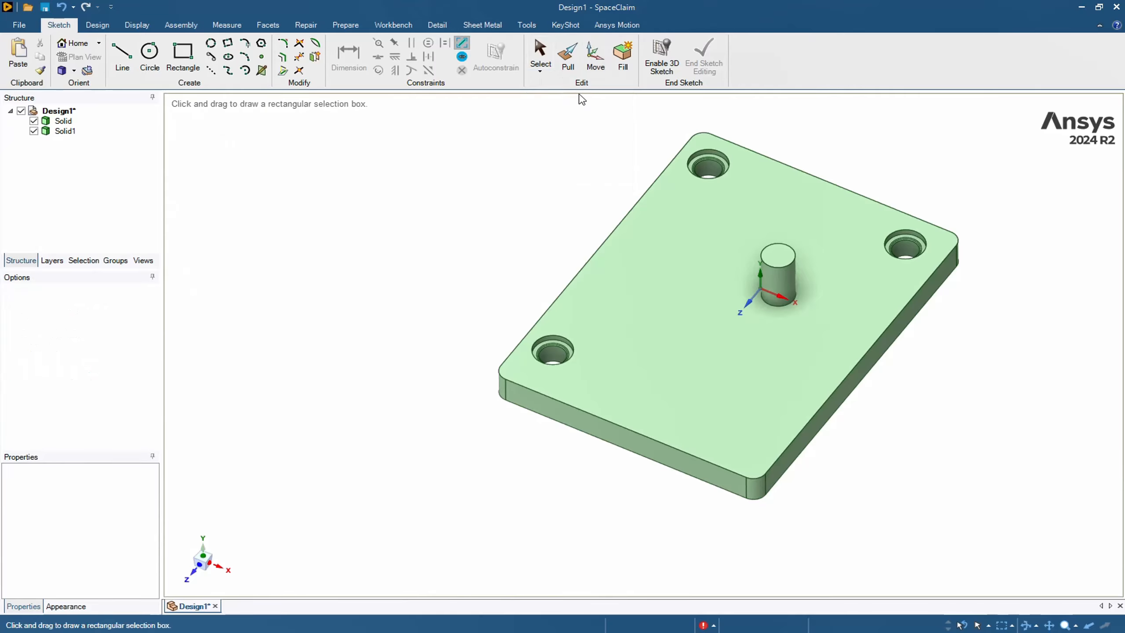
pyautogui.moveTo(875, 214); pyautogui.dragTo(933, 264)
pyautogui.click(951, 170)
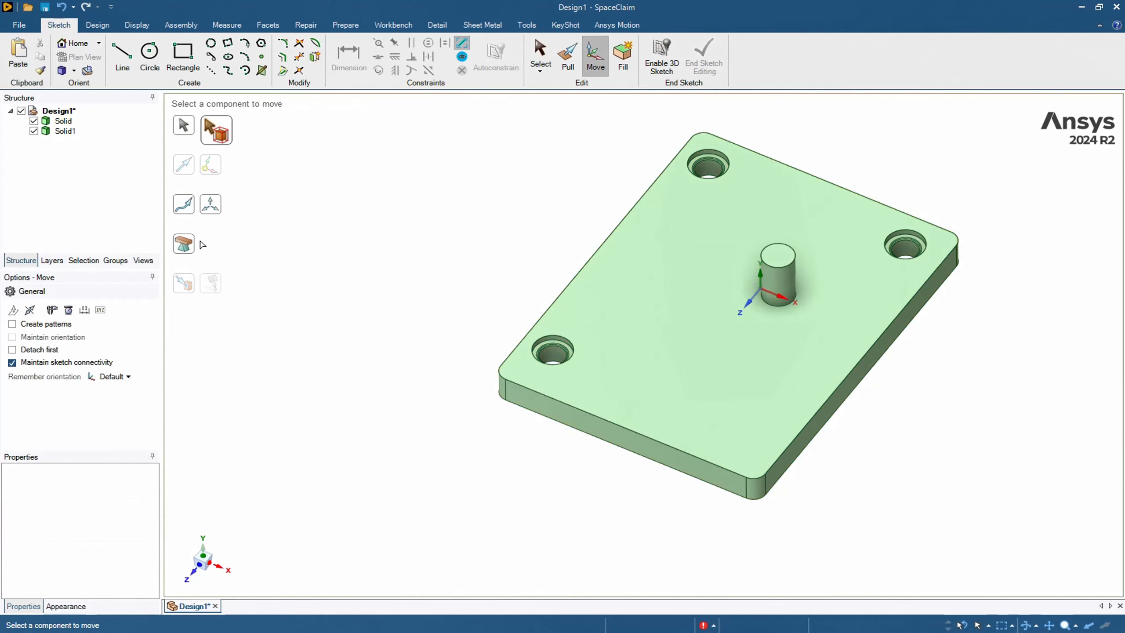
# Box-select all faces of the stepped hole at the plate's +X corner from the top view.
pyautogui.click(205, 552)
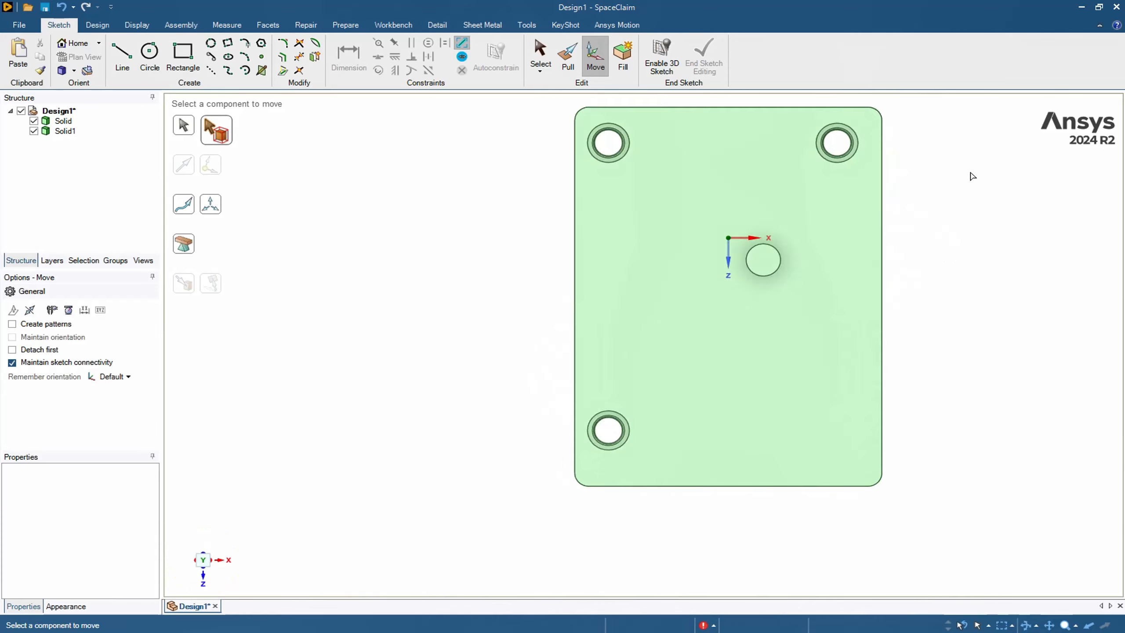
pyautogui.scroll(5, 871, 294)
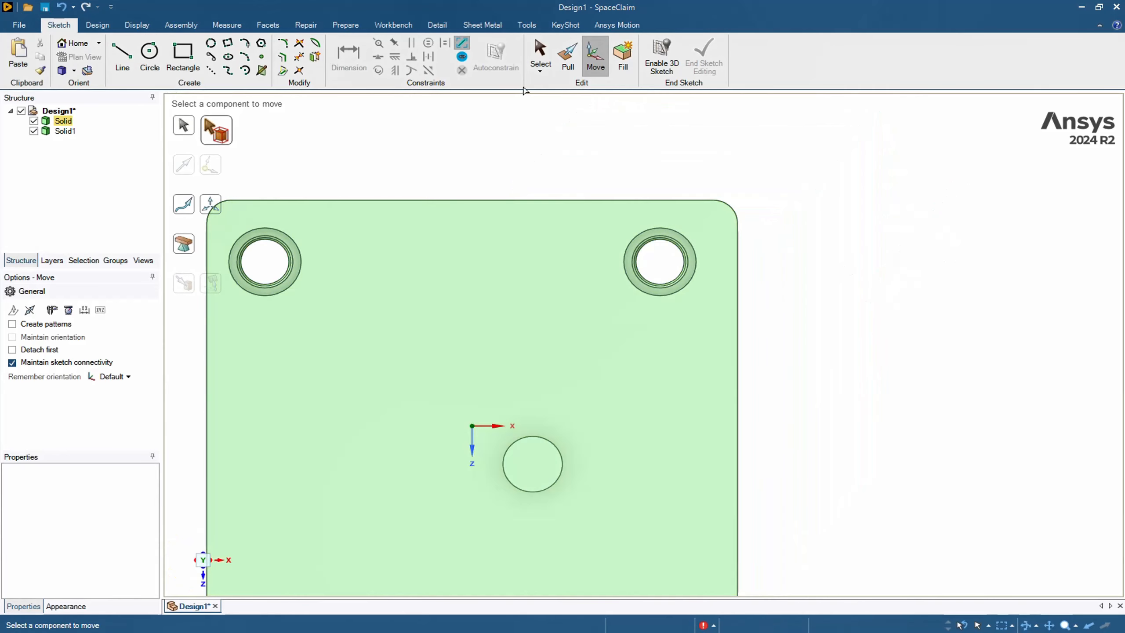
pyautogui.click(542, 71)
pyautogui.click(540, 71)
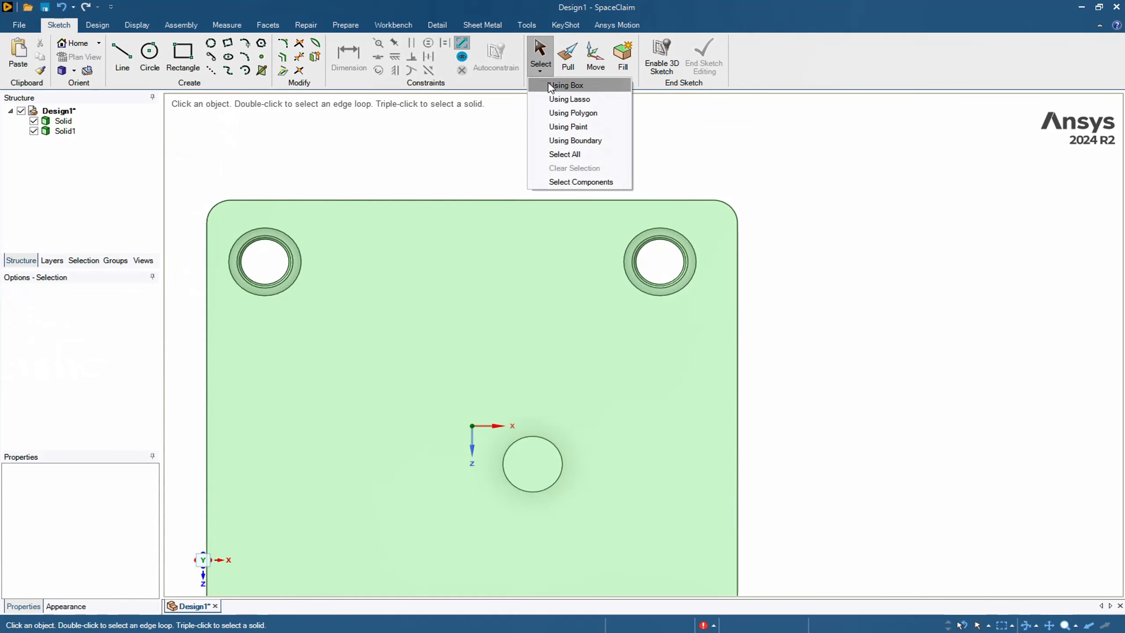
pyautogui.click(565, 86)
pyautogui.moveTo(597, 220); pyautogui.dragTo(680, 255)
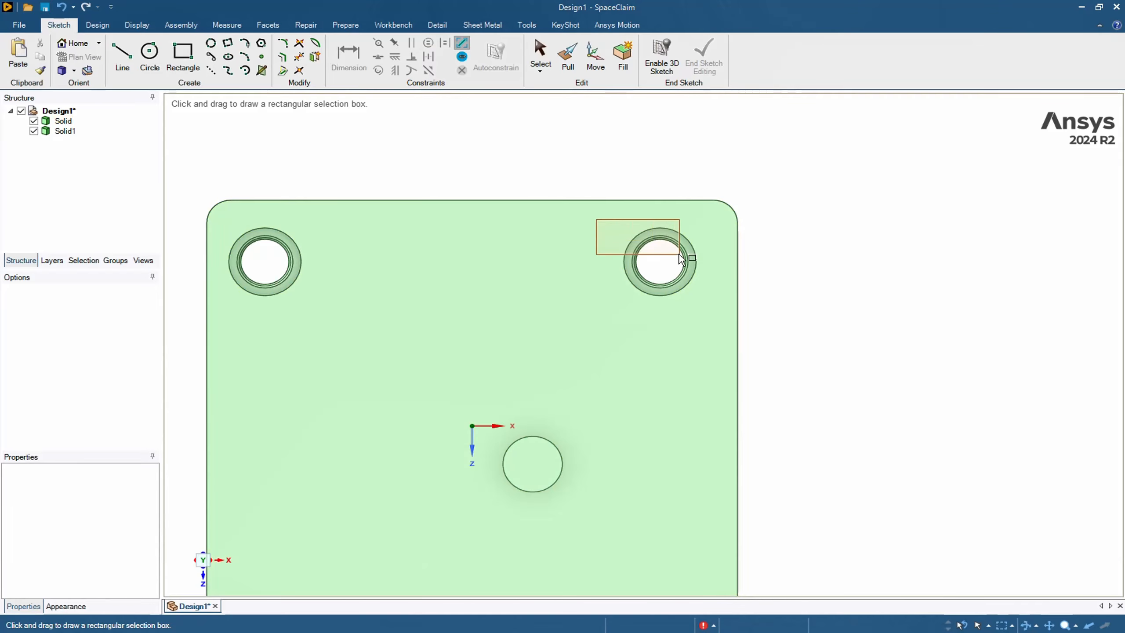
pyautogui.moveTo(714, 301); pyautogui.dragTo(714, 302)
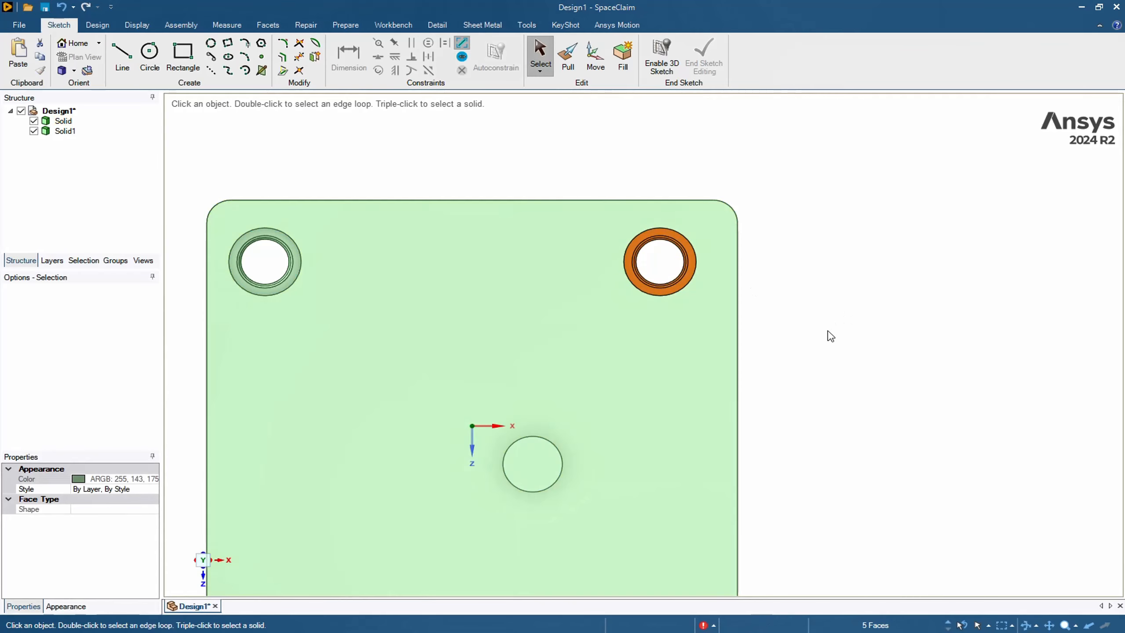
# Copy the selected stepped hole 22 mm in the +Z direction to the plate's remaining empty corner.
pyautogui.press('ctrl')
pyautogui.press('h')
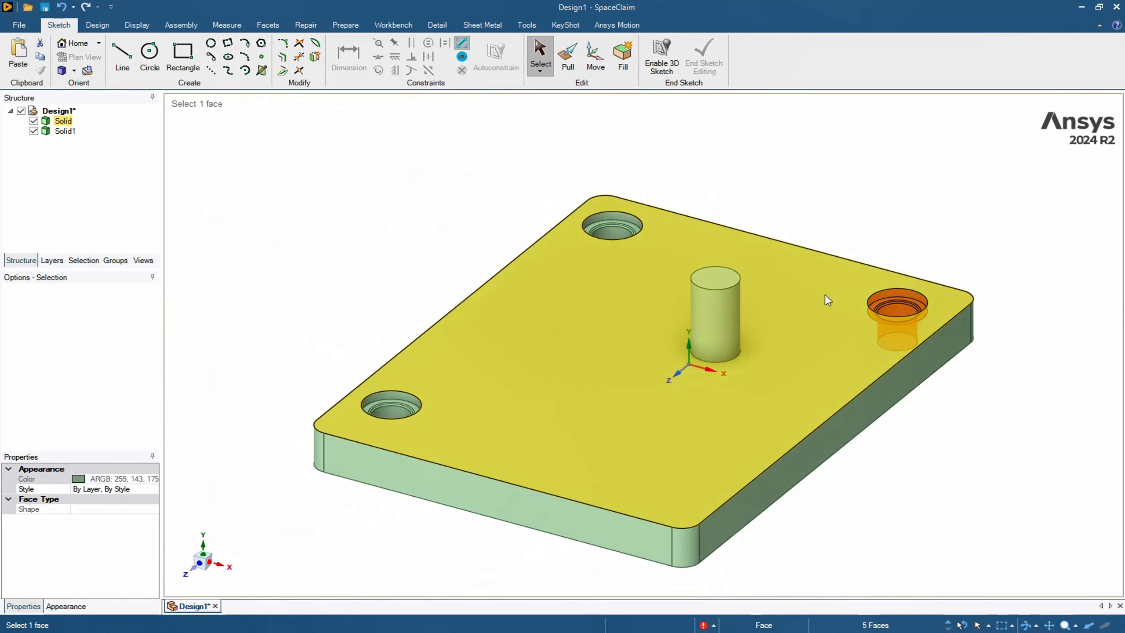
pyautogui.press('m')
pyautogui.keyDown('ctrl'); pyautogui.moveTo(883, 335); pyautogui.dragTo(695, 437); pyautogui.keyUp('ctrl')
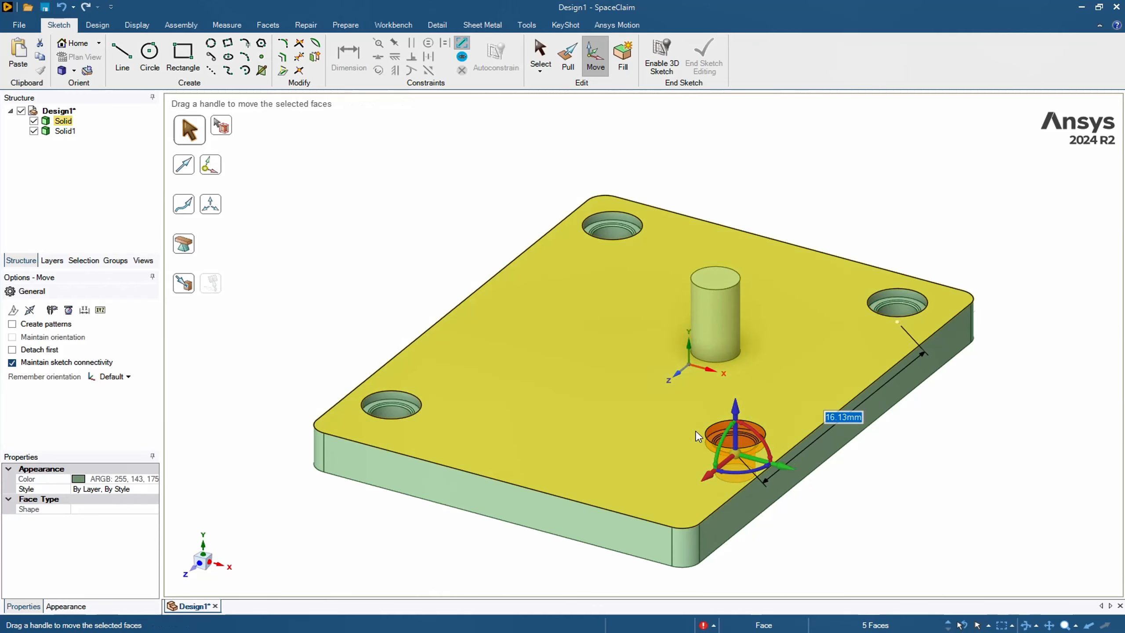
pyautogui.write('22')
pyautogui.press('Return')
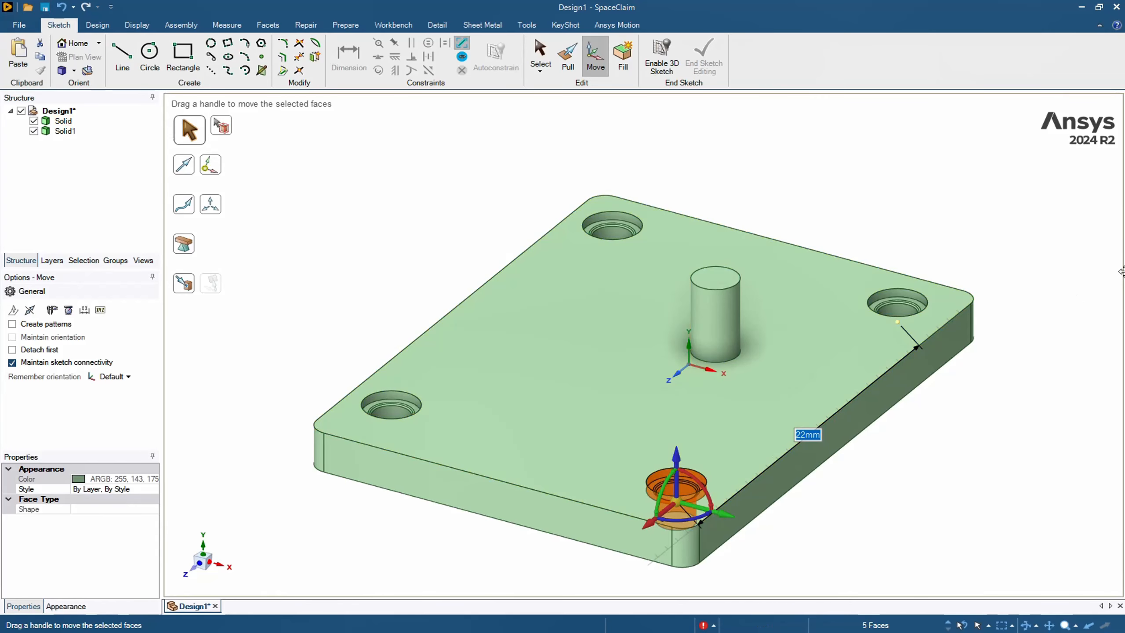
pyautogui.press('Escape')
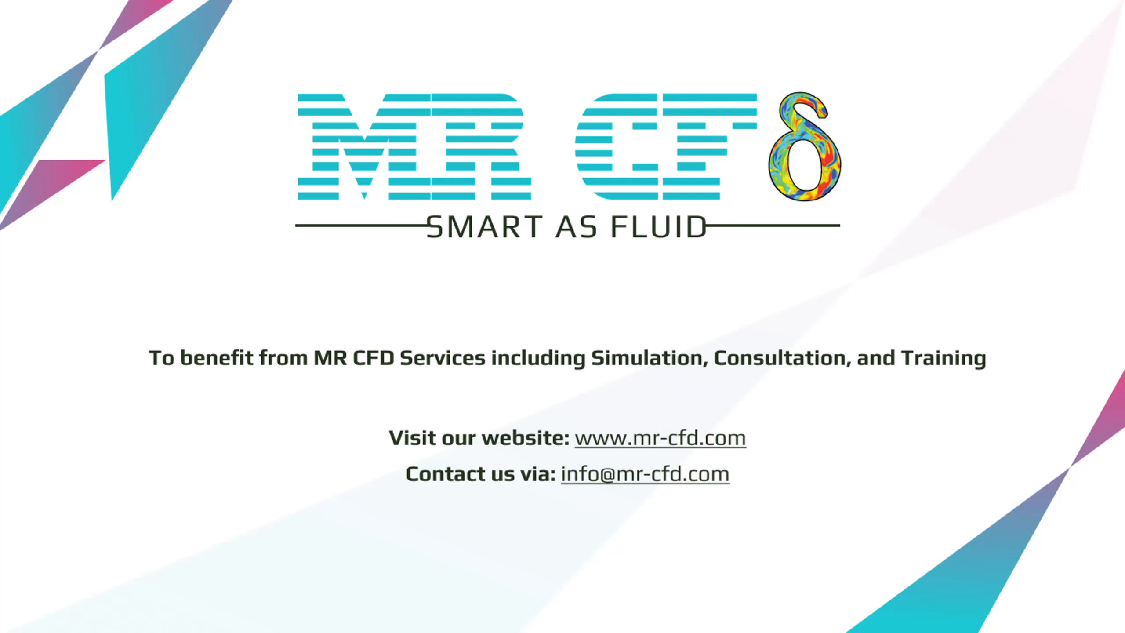